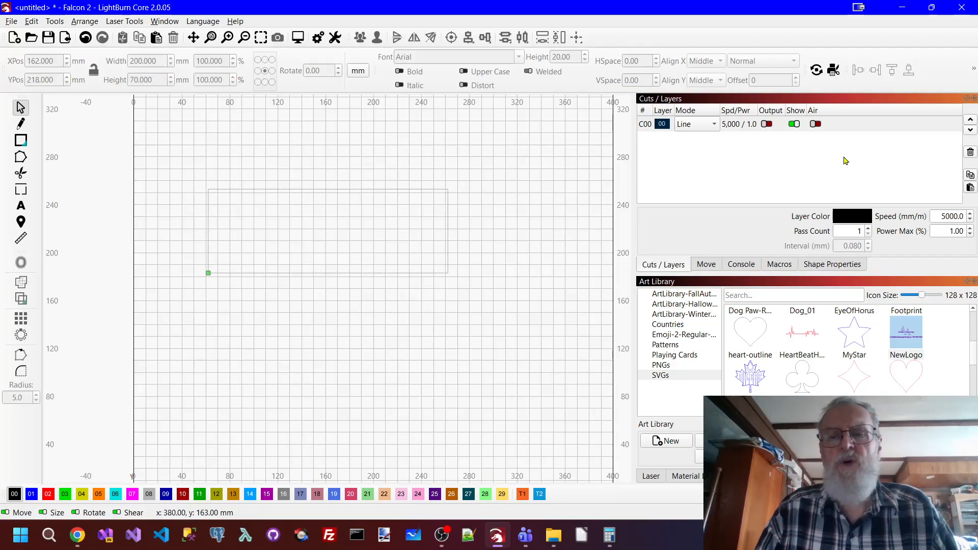
Enable output for layer C00 and draw a rectangle about 39 × 64 mm to the right of the large rectangle.
click(767, 124)
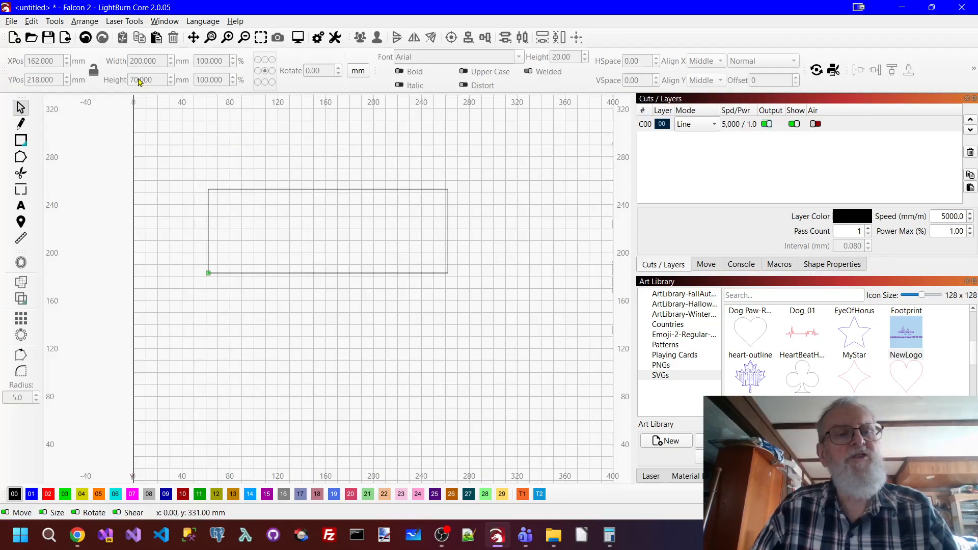
click(21, 140)
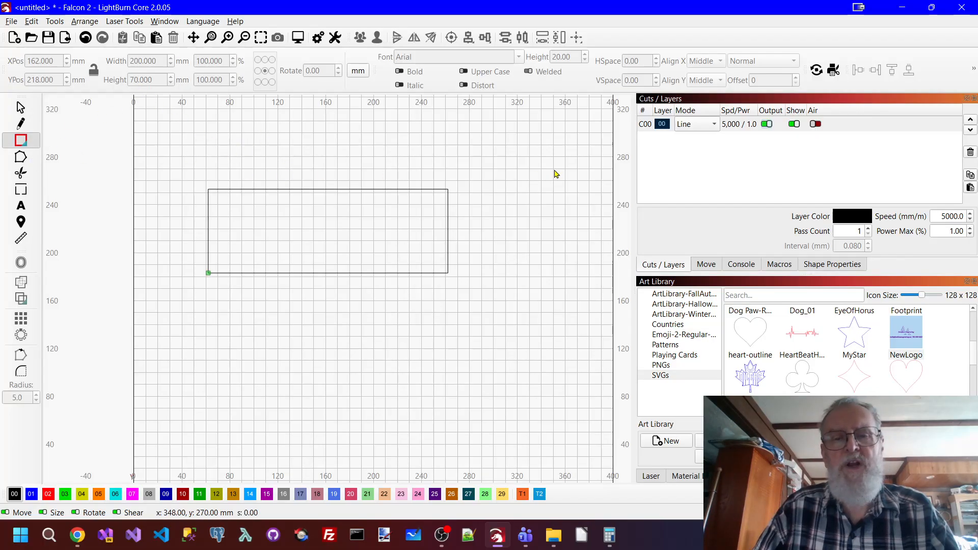
drag(476, 188, 525, 270)
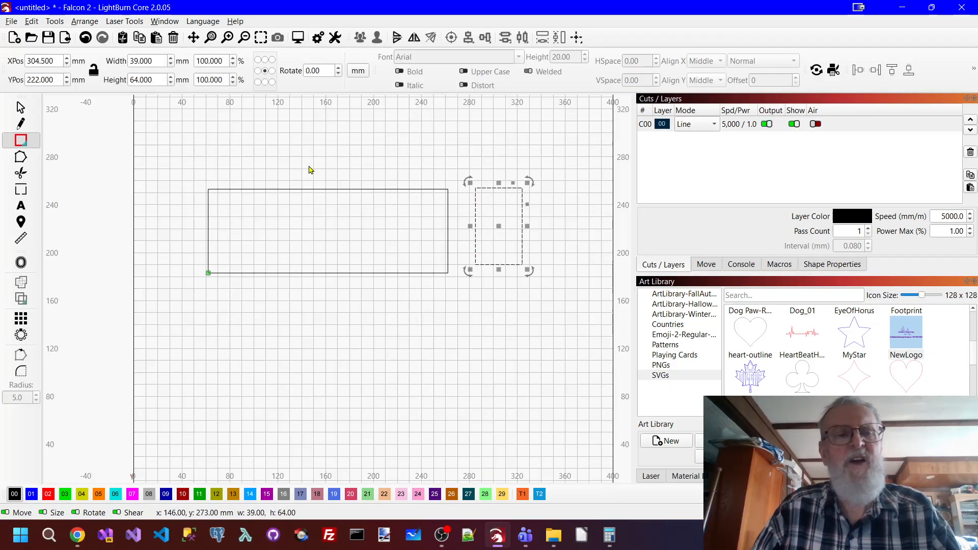
Set the new rectangle's height to 70 mm and its width to 50 mm.
double_click(164, 79)
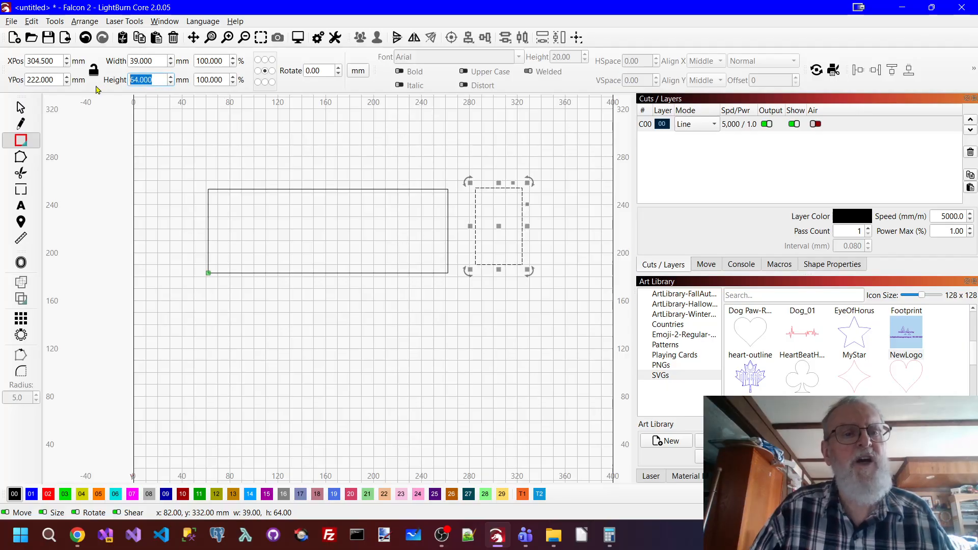
text(70)
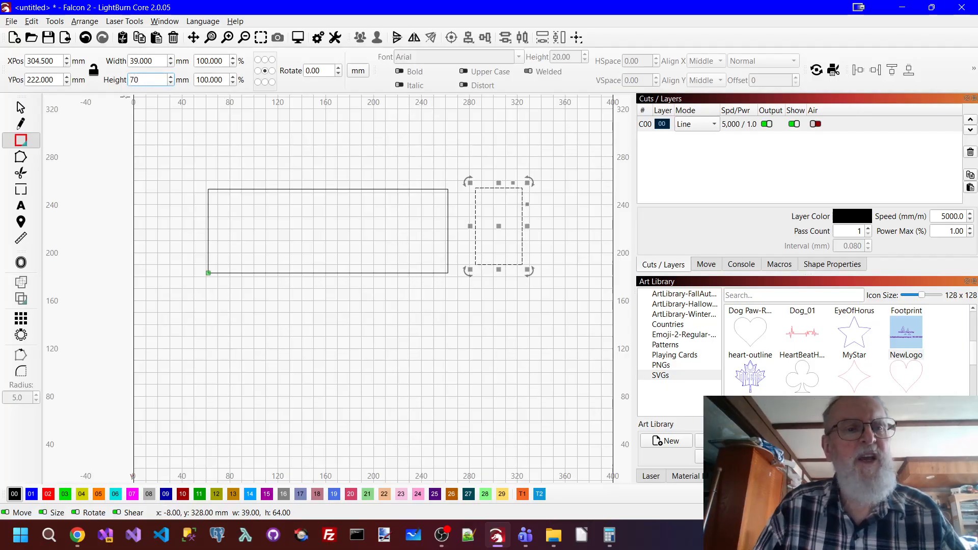
double_click(128, 61)
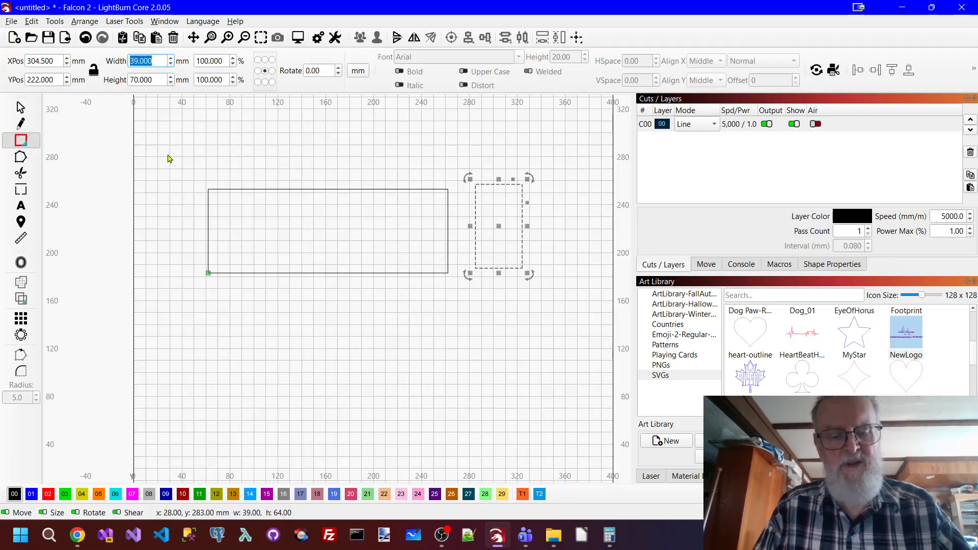
text(50)
key(Tab)
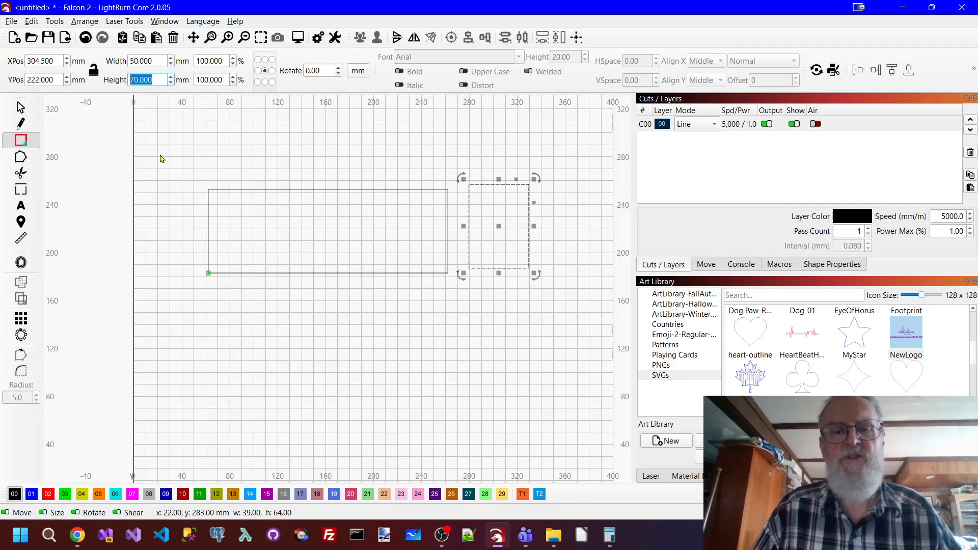
Align the 50 mm wide rectangle's vertical position with the centre of the large rectangle.
shift+click(424, 191)
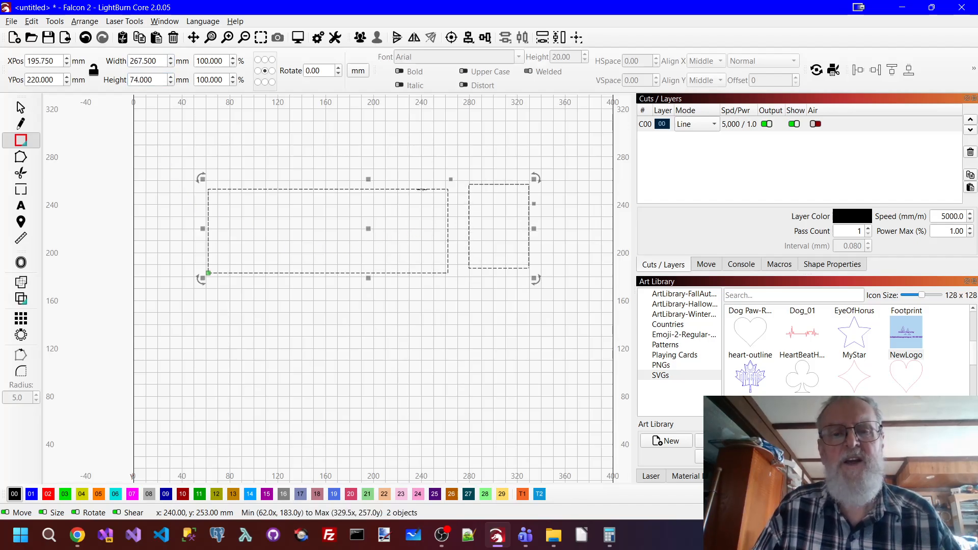
click(486, 43)
click(497, 55)
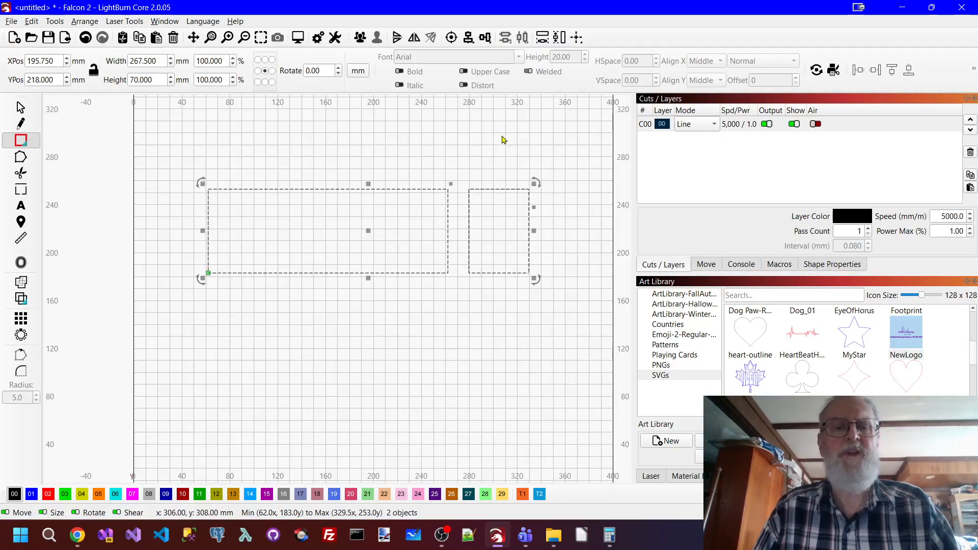
click(489, 328)
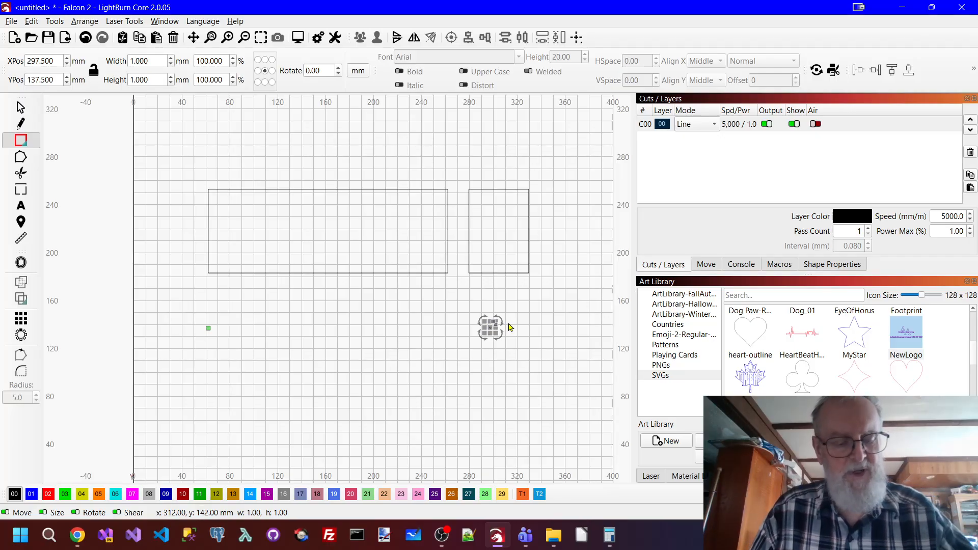
key(ctrl+z)
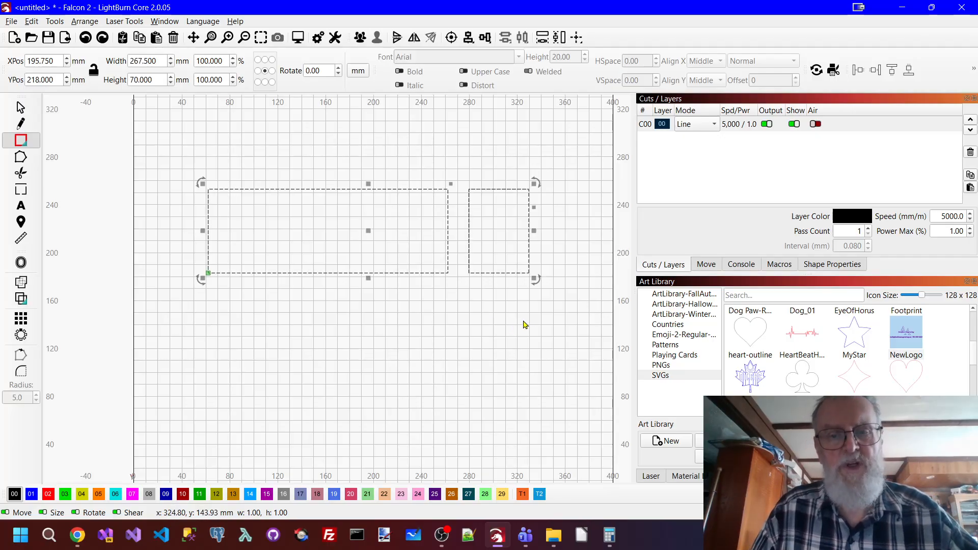
click(20, 108)
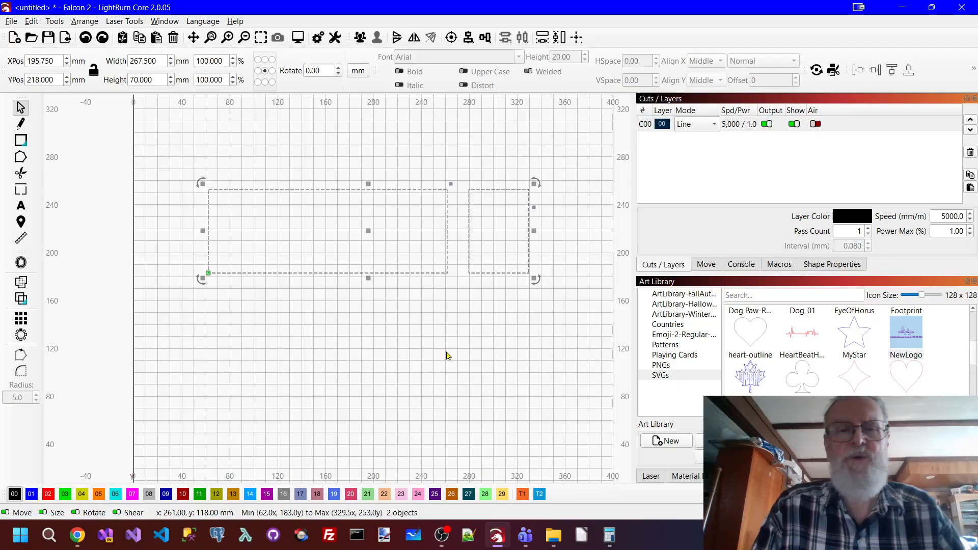
click(452, 356)
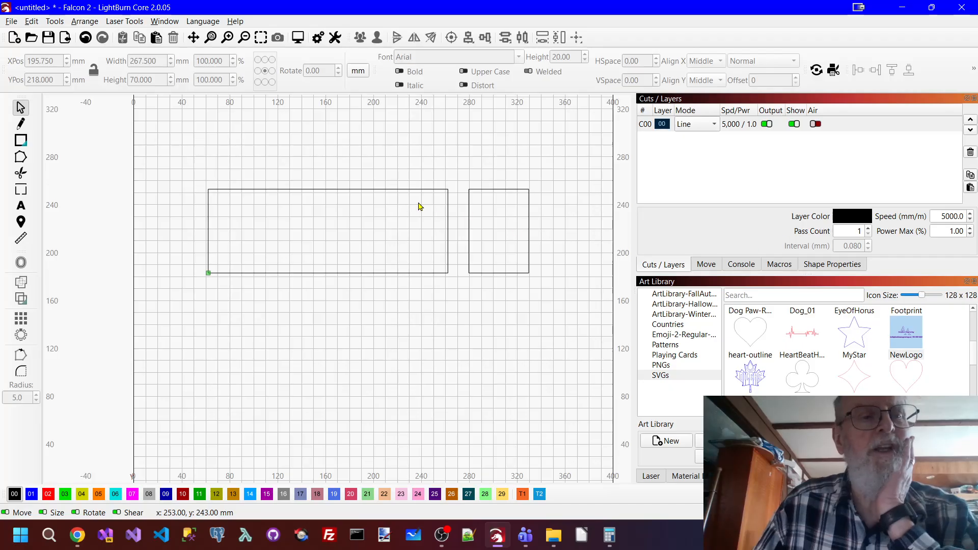
Draw a narrow rectangle about 15 mm high below the large rectangle and set its width to 3 mm.
click(21, 140)
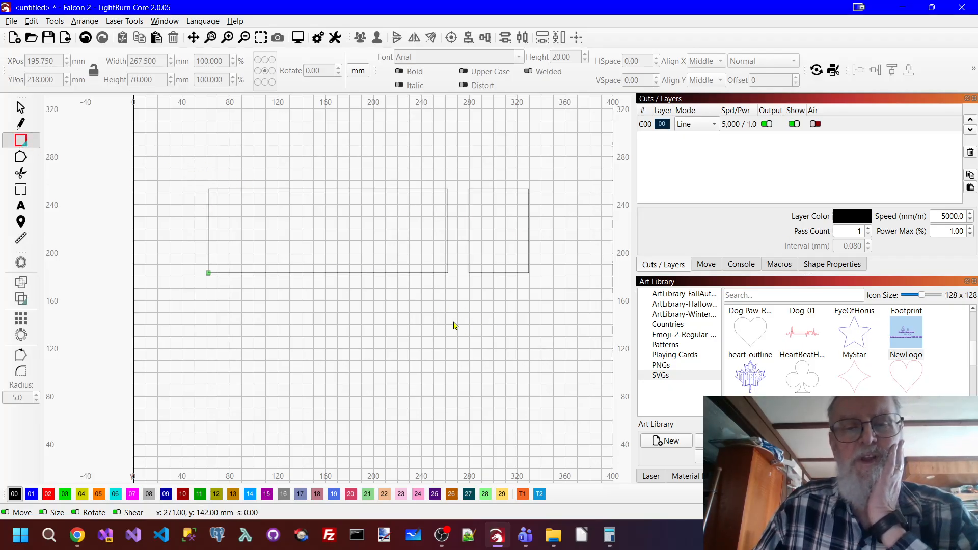
drag(386, 310, 391, 332)
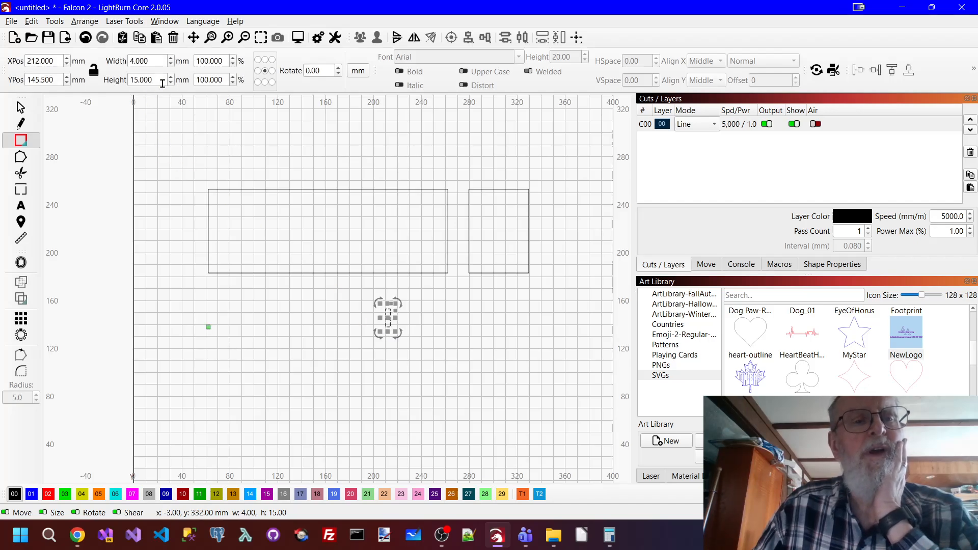
double_click(157, 61)
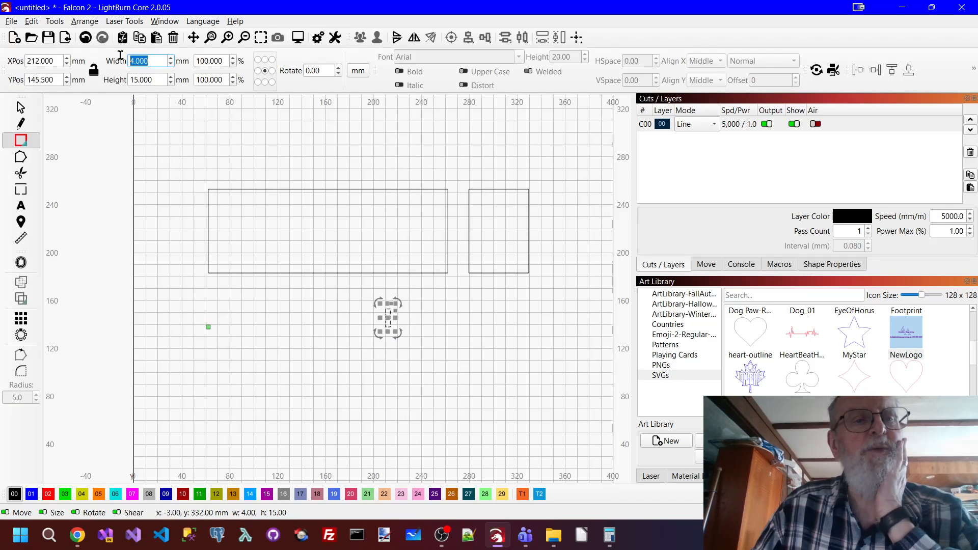
text(3)
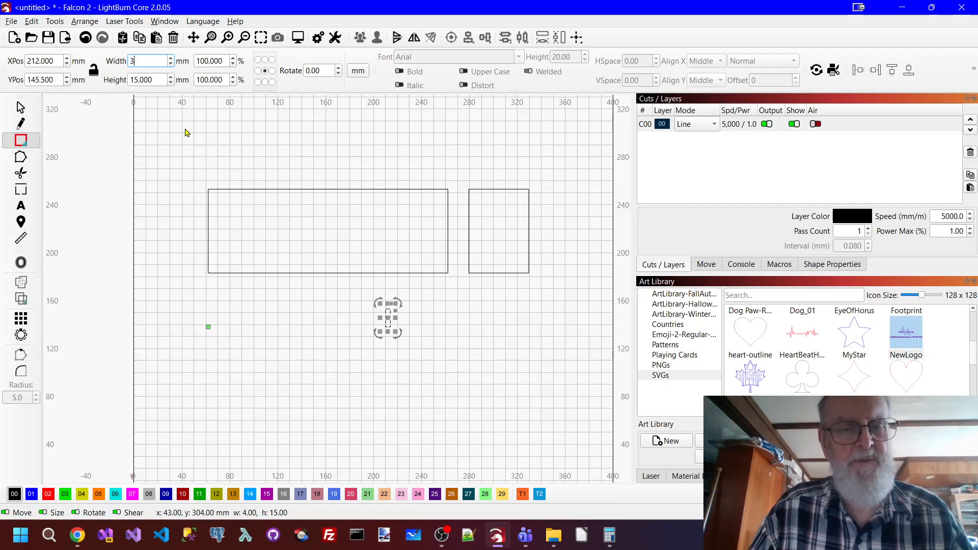
key(Tab)
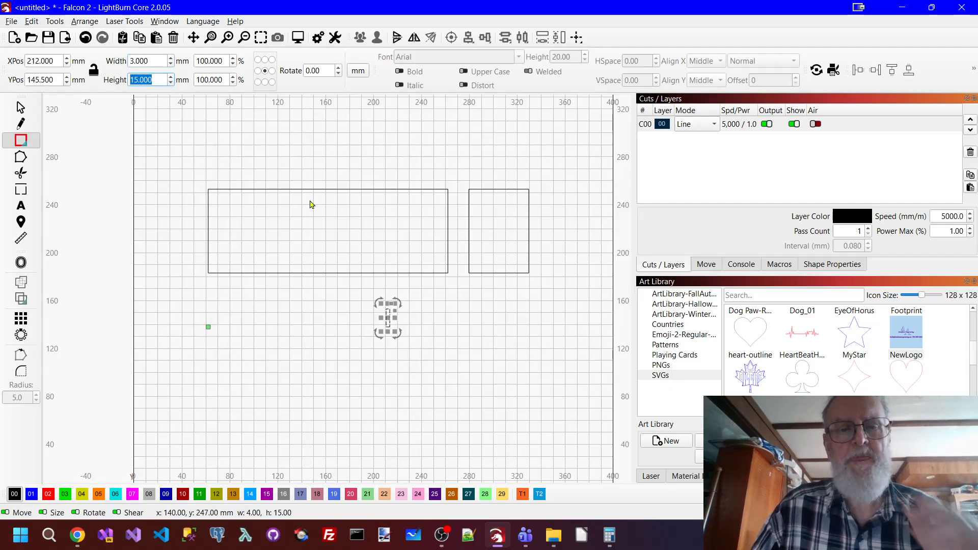
Centre the narrow rectangle vertically on the large rectangle, keeping its horizontal position.
click(21, 107)
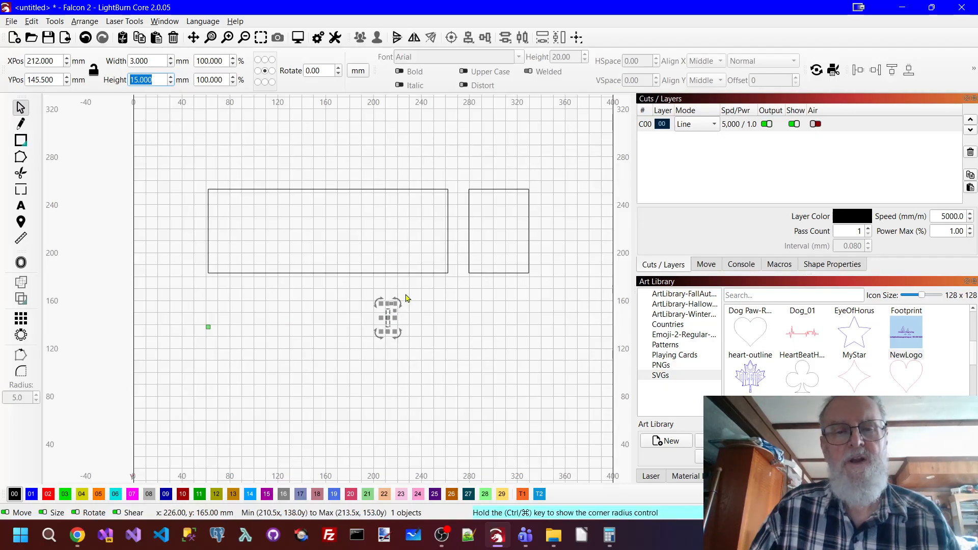
shift+click(448, 224)
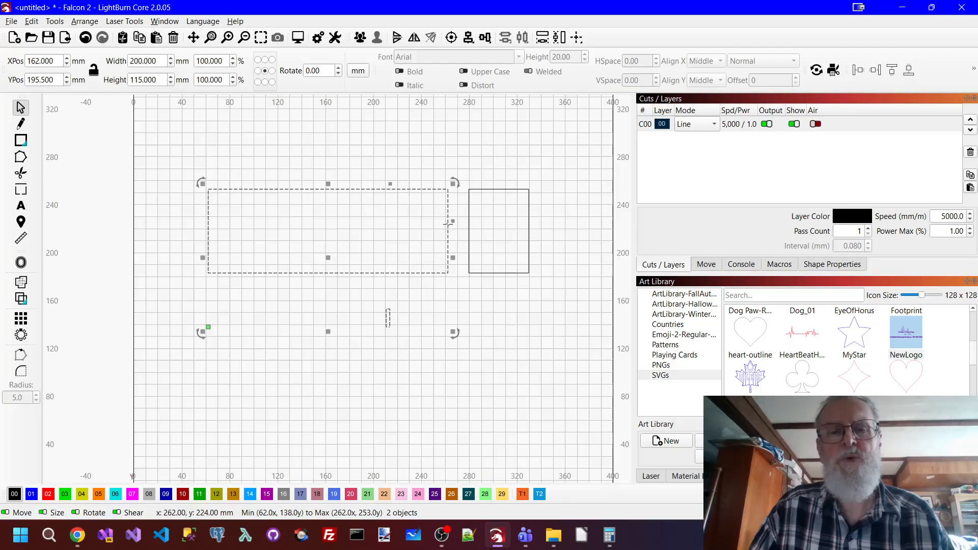
click(491, 43)
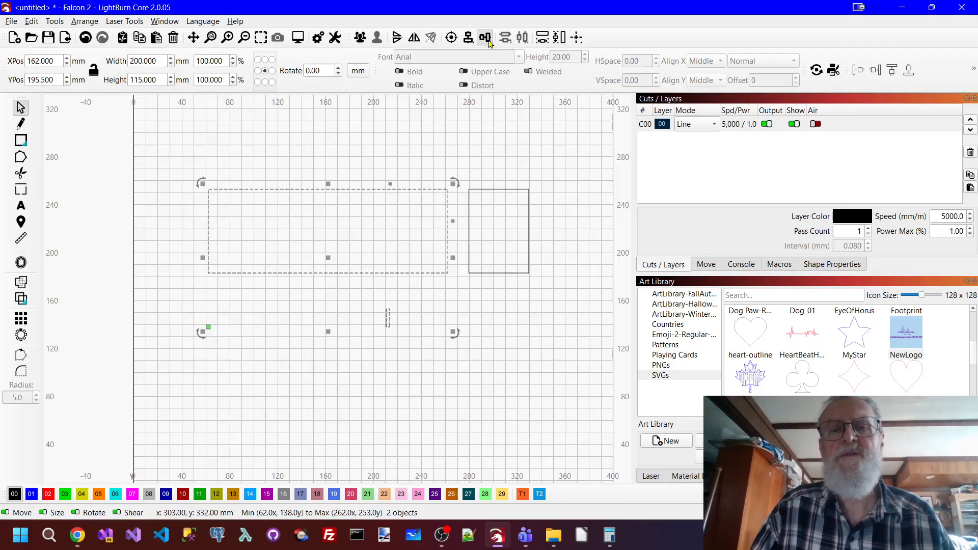
click(509, 62)
click(474, 321)
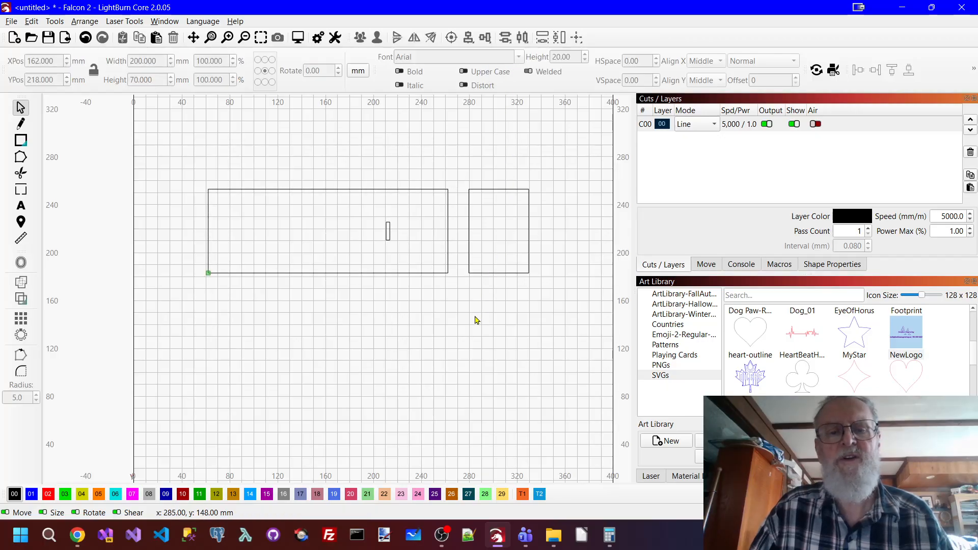
Align the narrow rectangle's right edge with the right edge of the large rectangle.
click(388, 230)
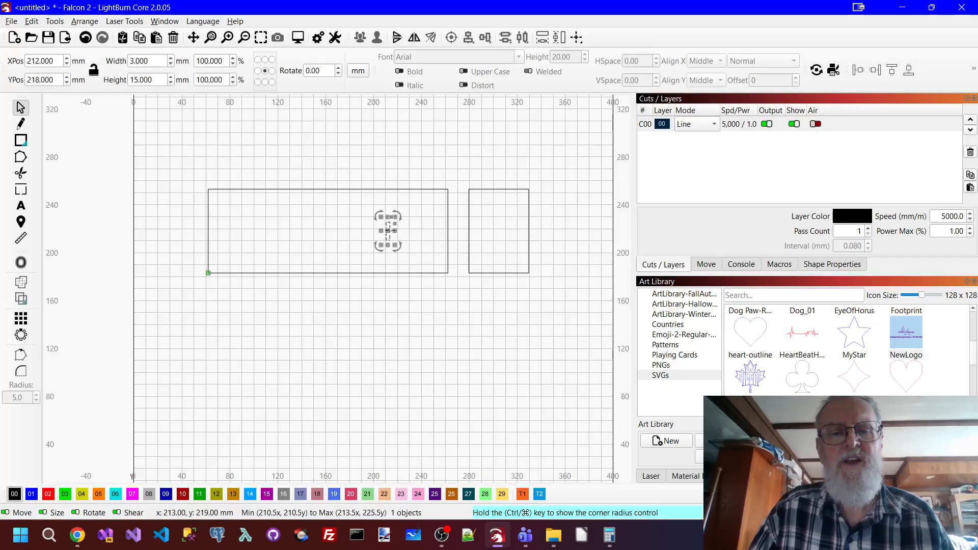
shift+click(448, 223)
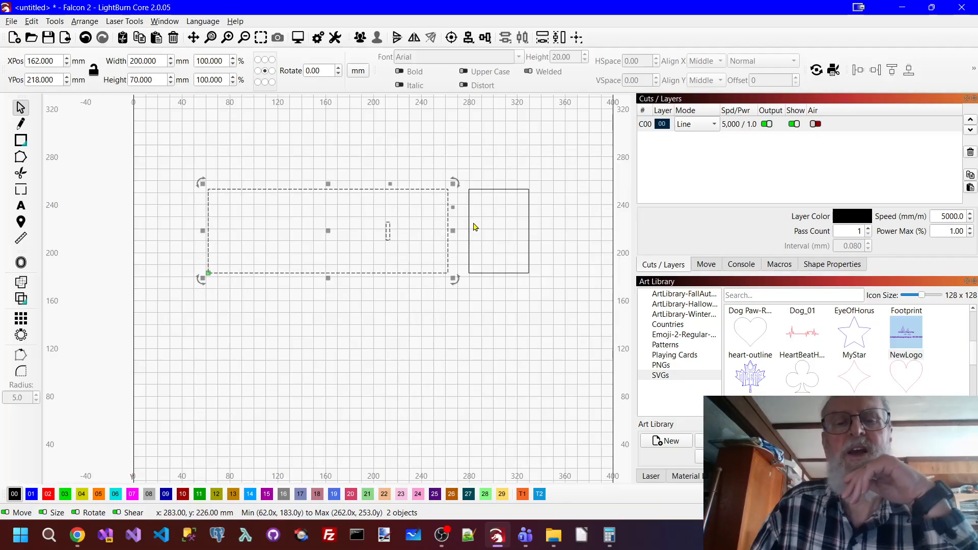
click(473, 43)
click(497, 75)
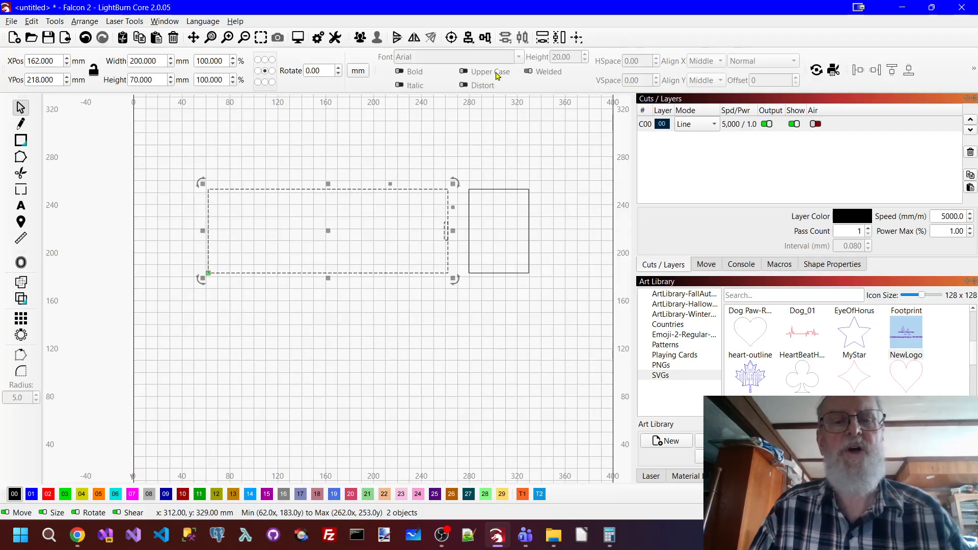
click(450, 349)
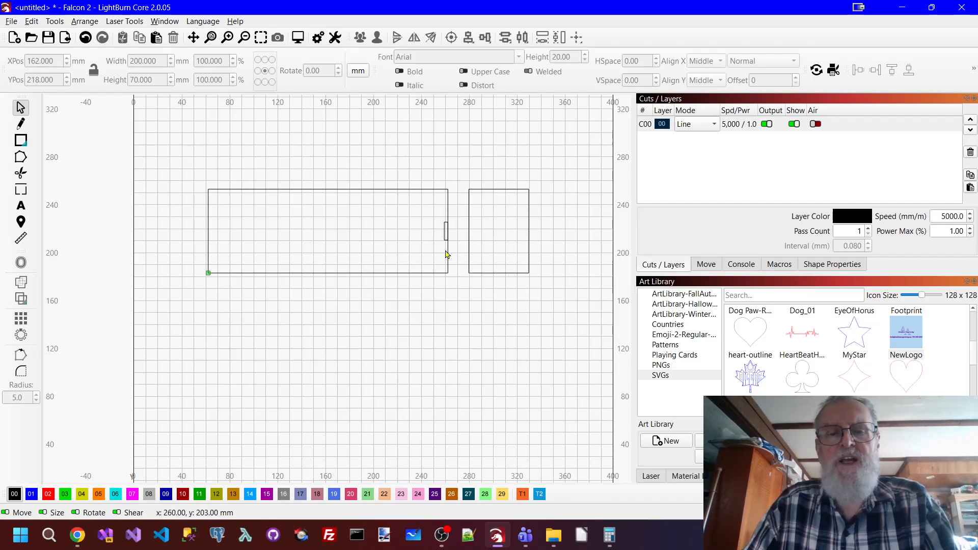
Duplicate the narrow rectangle at the large rectangle's right edge.
click(445, 236)
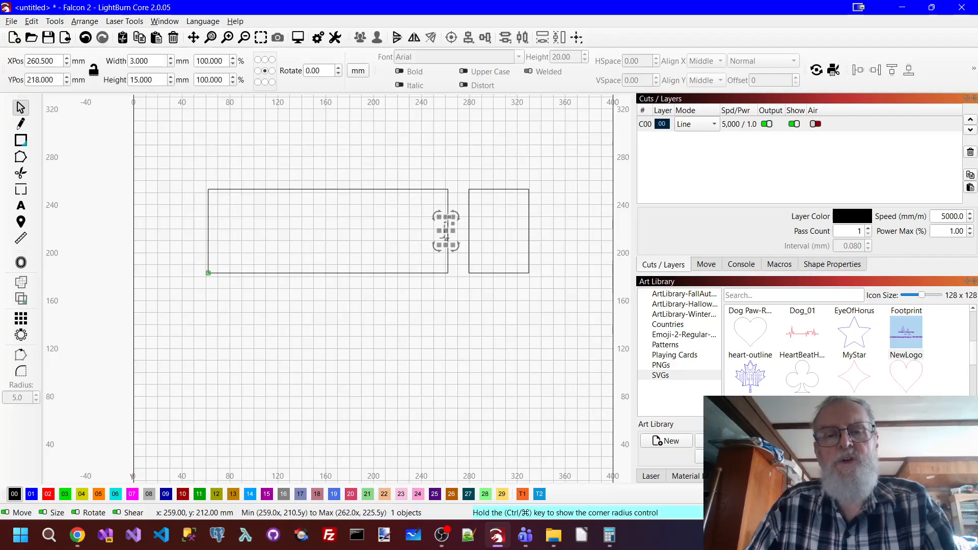
right_click(445, 239)
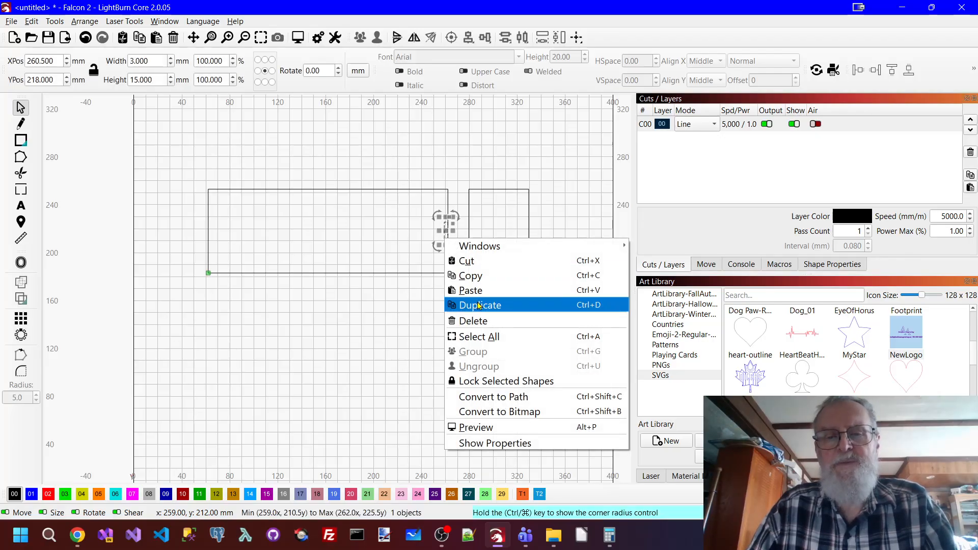
click(510, 305)
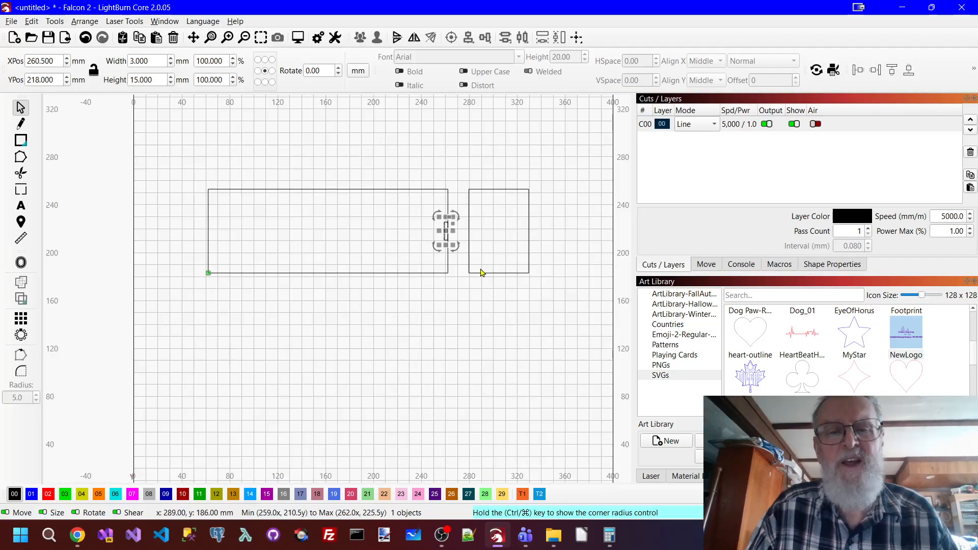
Align the duplicated narrow rectangle with the left edge of the 50 mm wide rectangle.
shift+click(469, 227)
shift+click(468, 227)
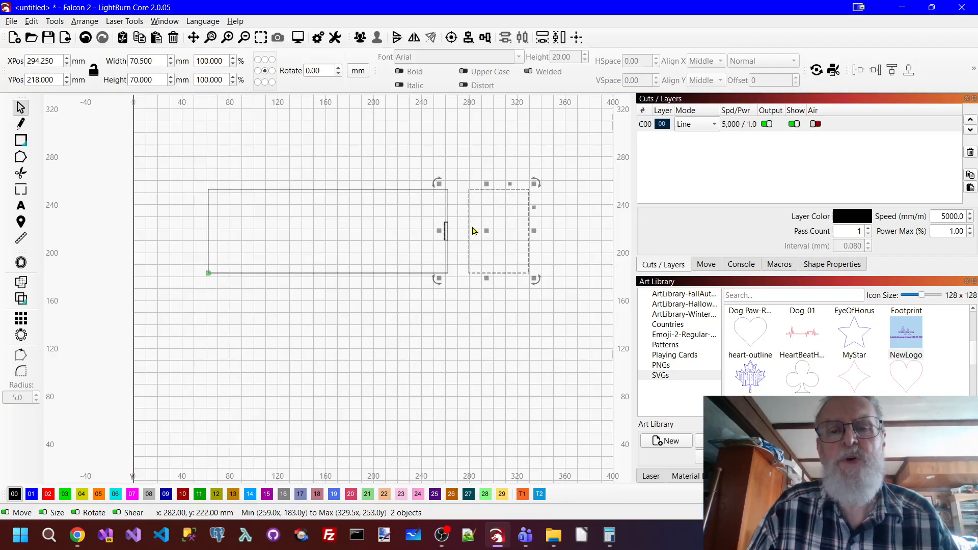
click(472, 42)
click(493, 52)
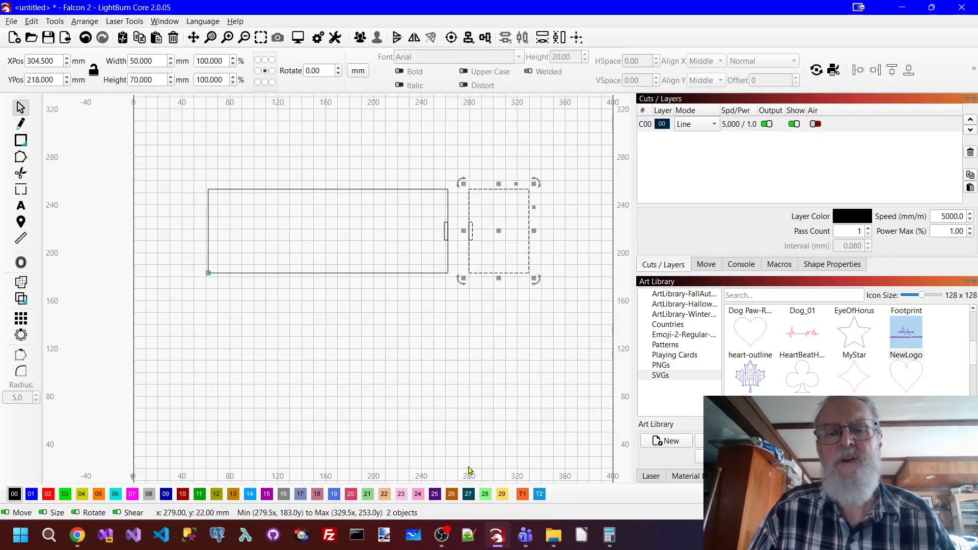
click(471, 400)
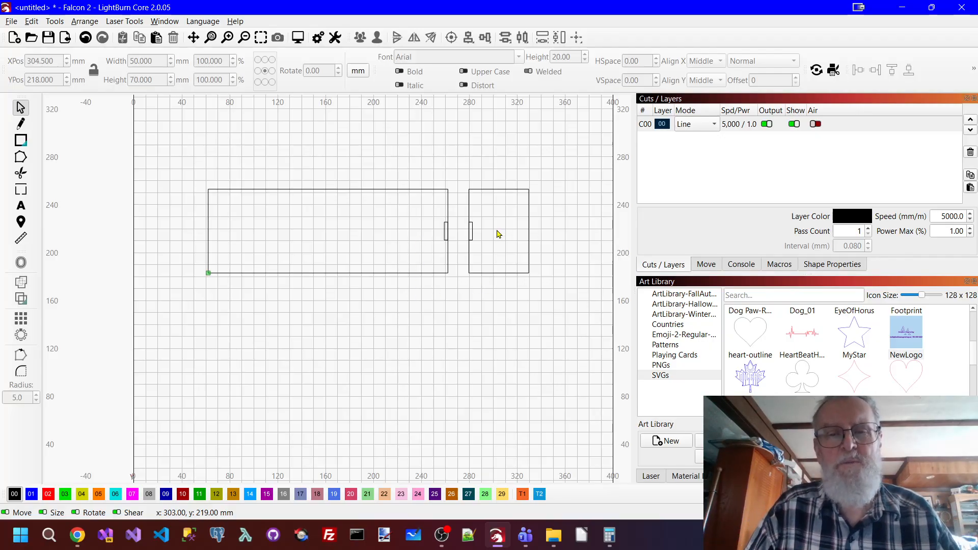
Create a two-column grid array of the tab at the 50 mm panel's left edge, with horizontal reverse direction enabled.
scroll(497, 235, up, 2)
scroll(480, 264, up, 2)
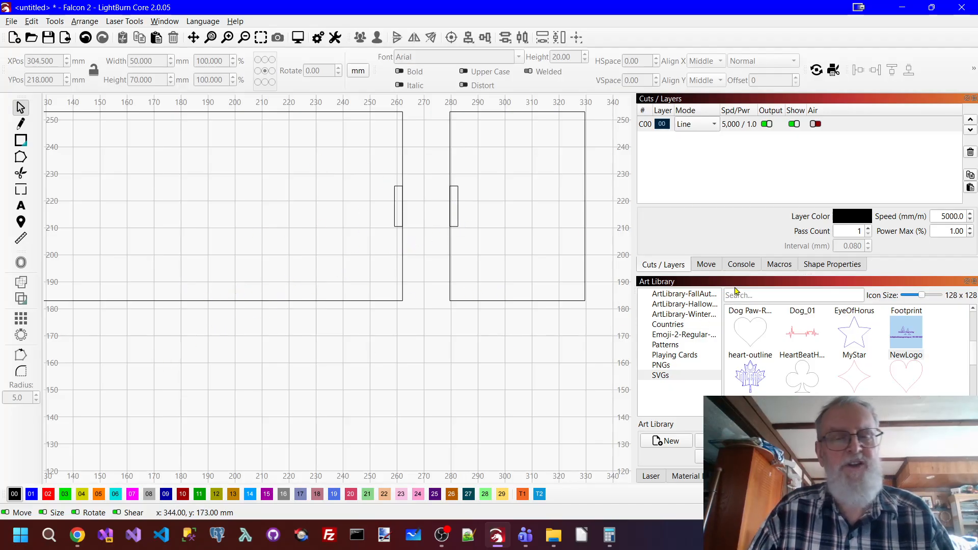
click(453, 210)
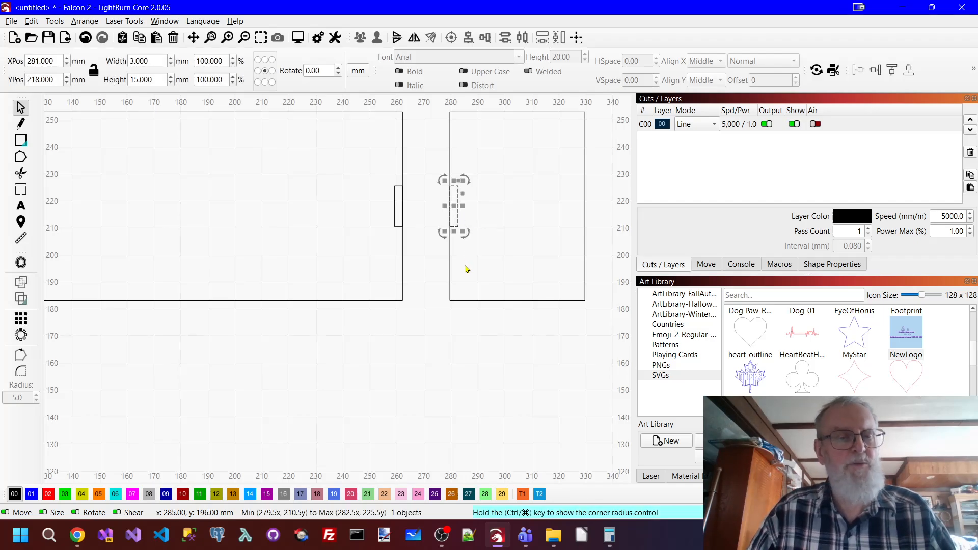
click(21, 318)
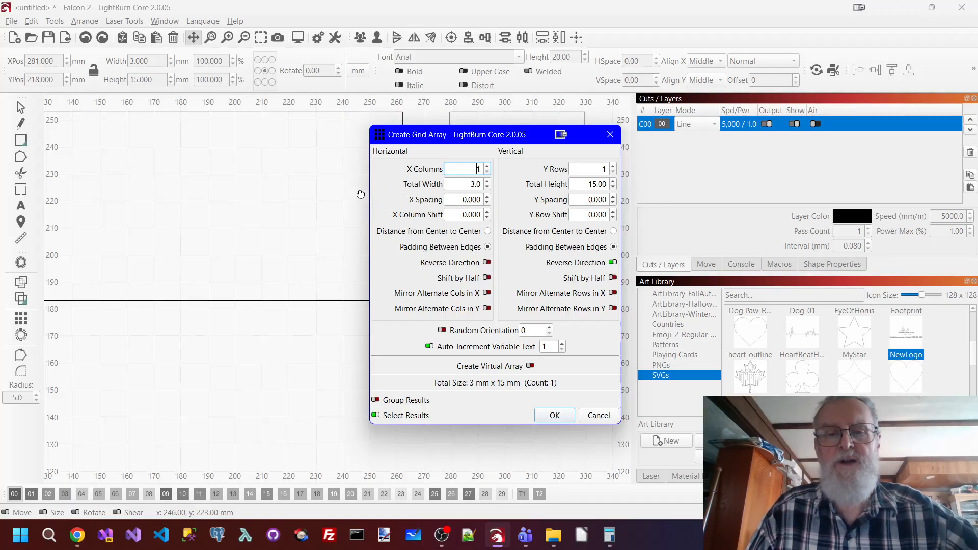
drag(454, 136, 616, 130)
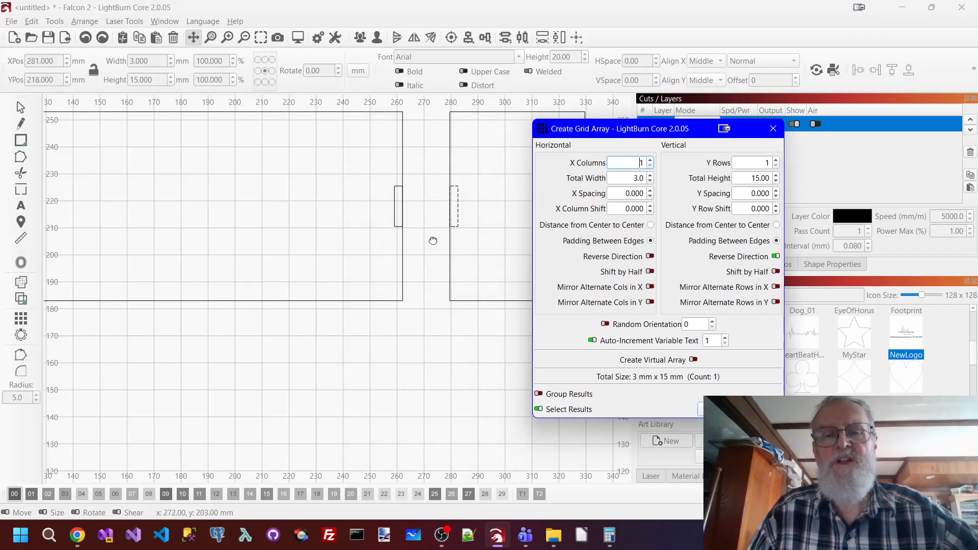
click(651, 256)
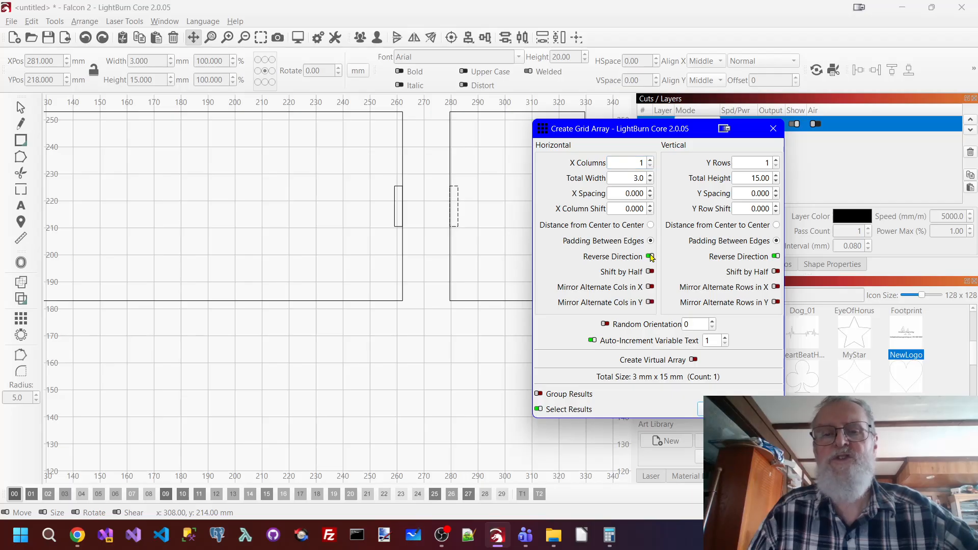
click(650, 160)
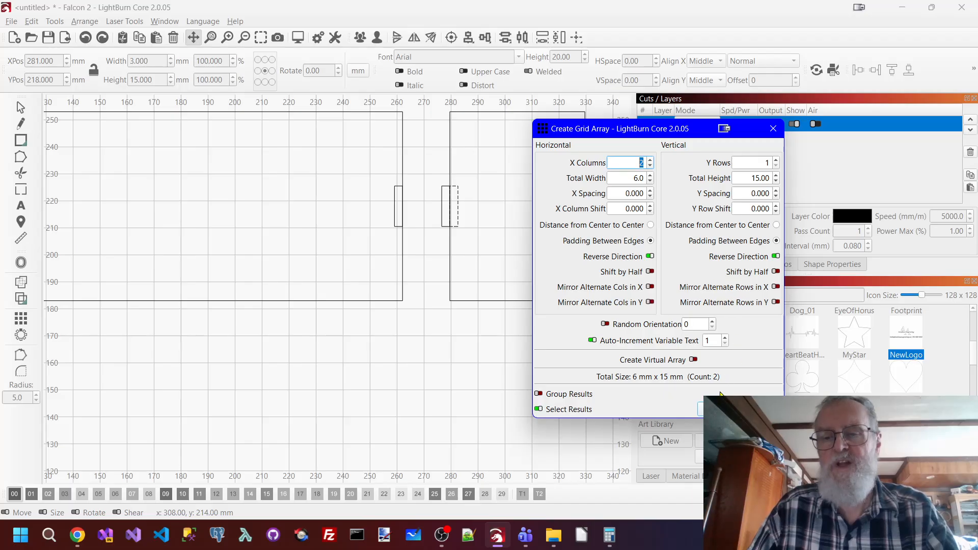
click(702, 409)
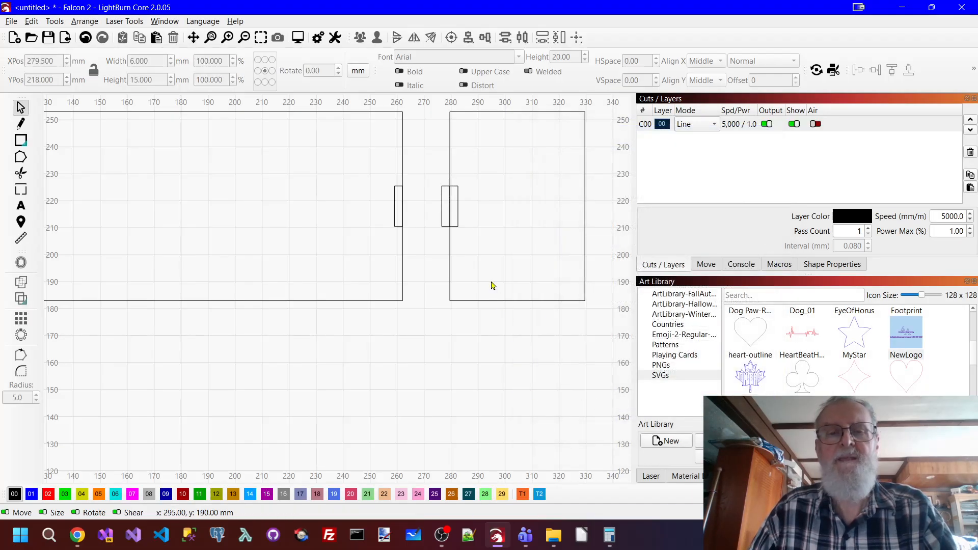
Align the inner tab of the pair with the right edge of the 50 mm wide panel.
click(458, 204)
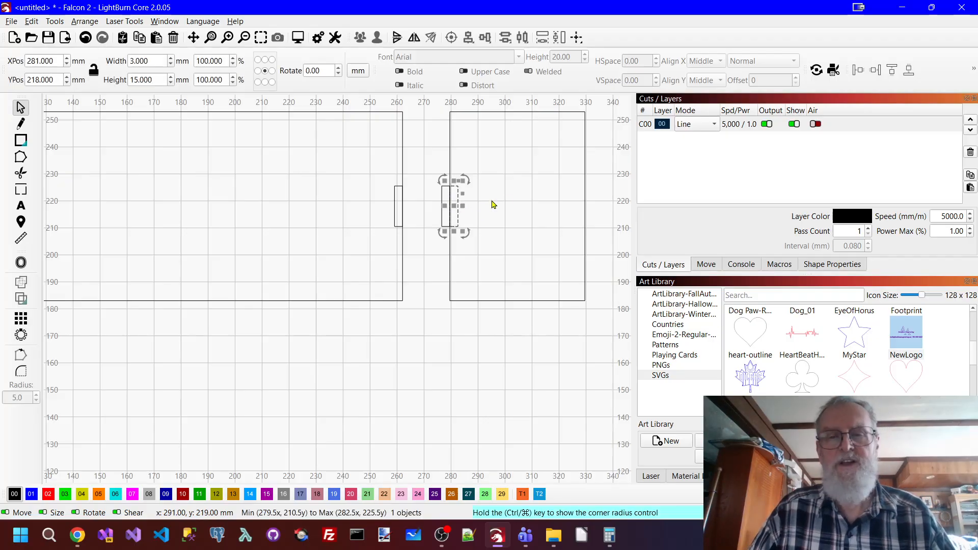
shift+click(585, 181)
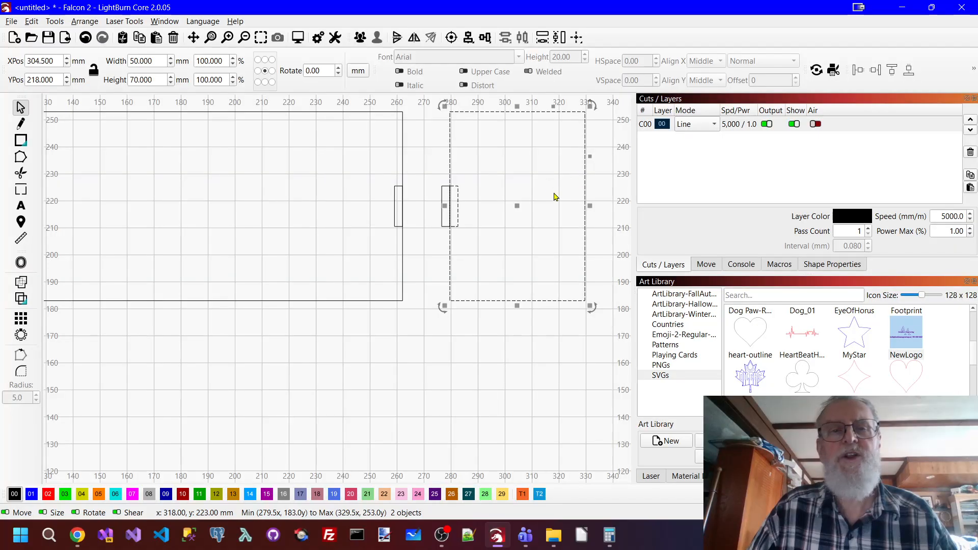
click(484, 39)
click(486, 79)
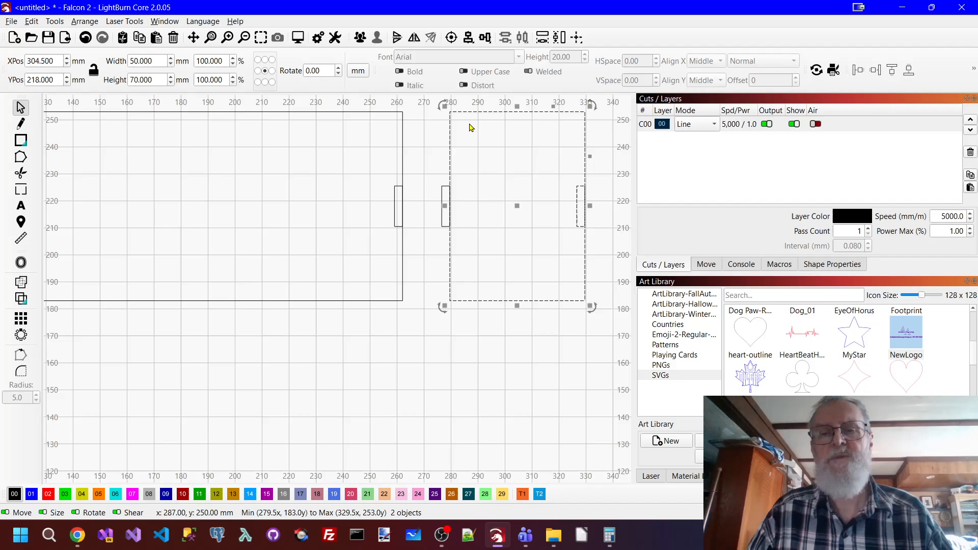
click(527, 380)
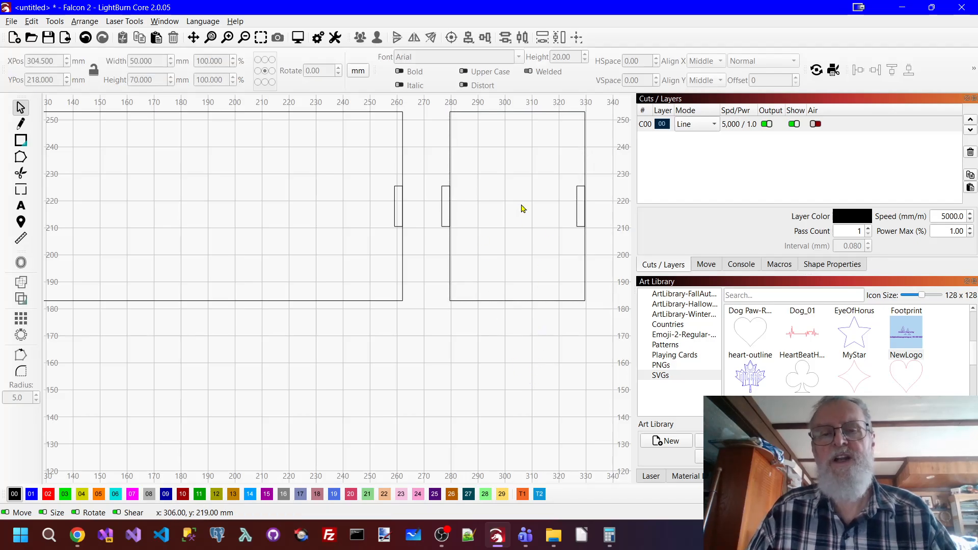
Create a two-column grid array of the tab at the 50 mm panel's right edge, with horizontal reverse direction disabled.
click(578, 205)
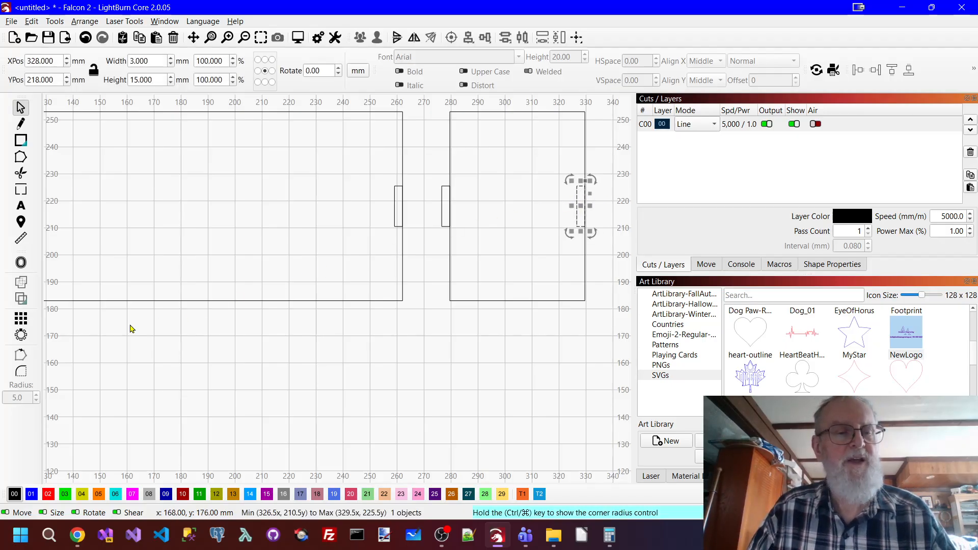
click(21, 318)
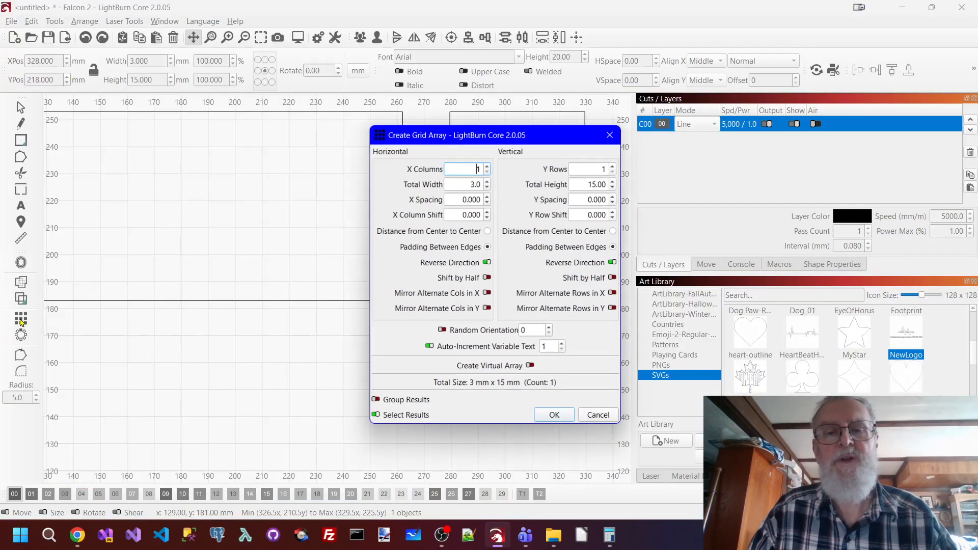
click(487, 263)
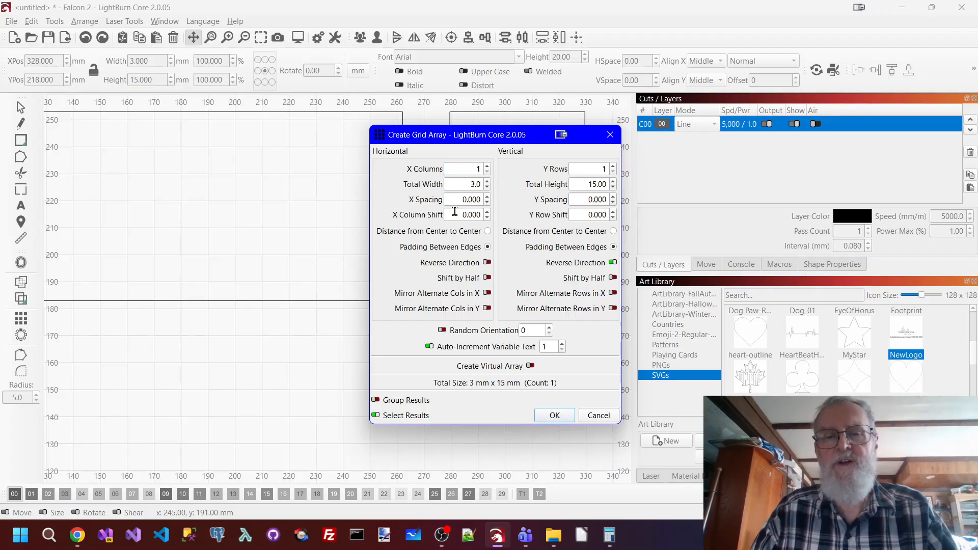
click(487, 167)
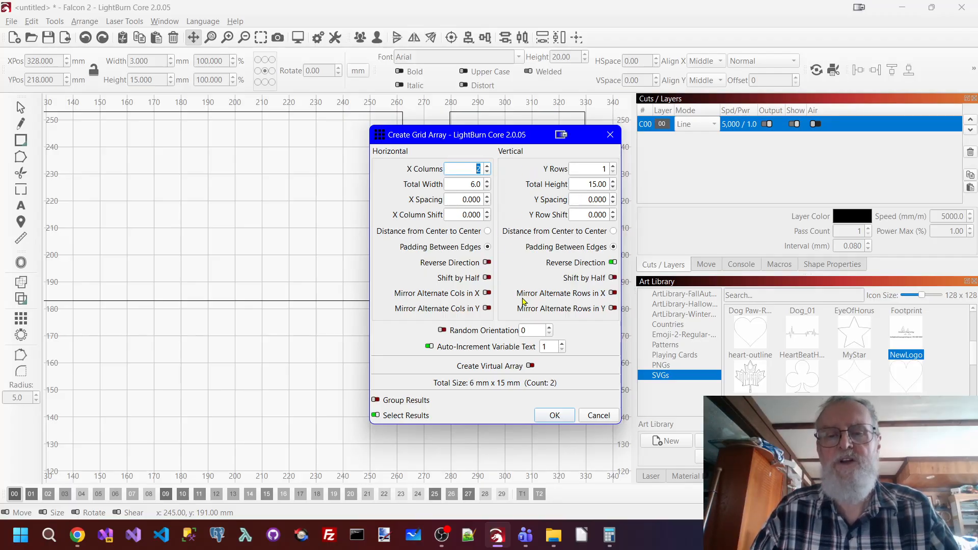
click(555, 415)
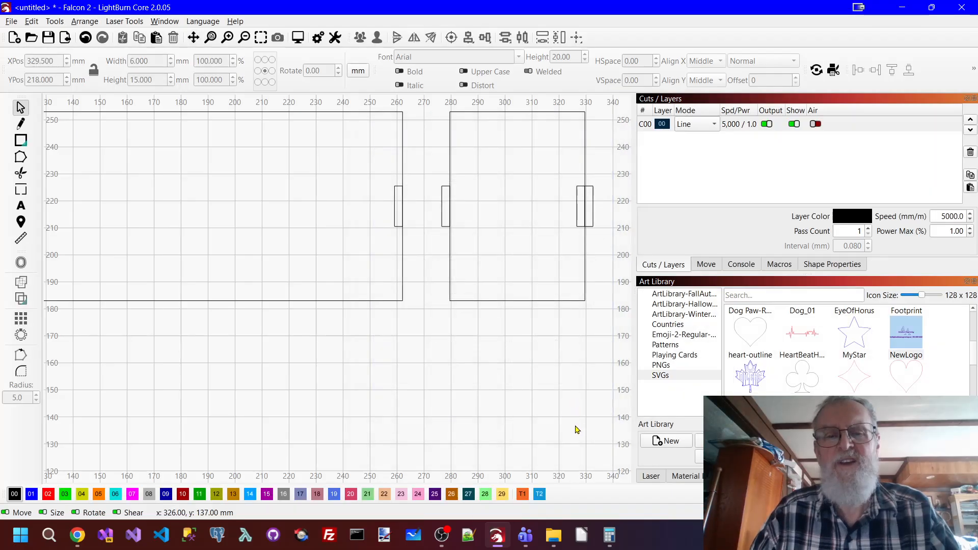
Align the inner tab from the 50 mm panel's right edge with the left edge of the 200 mm wide panel.
scroll(248, 290, down, 1)
scroll(247, 290, down, 3)
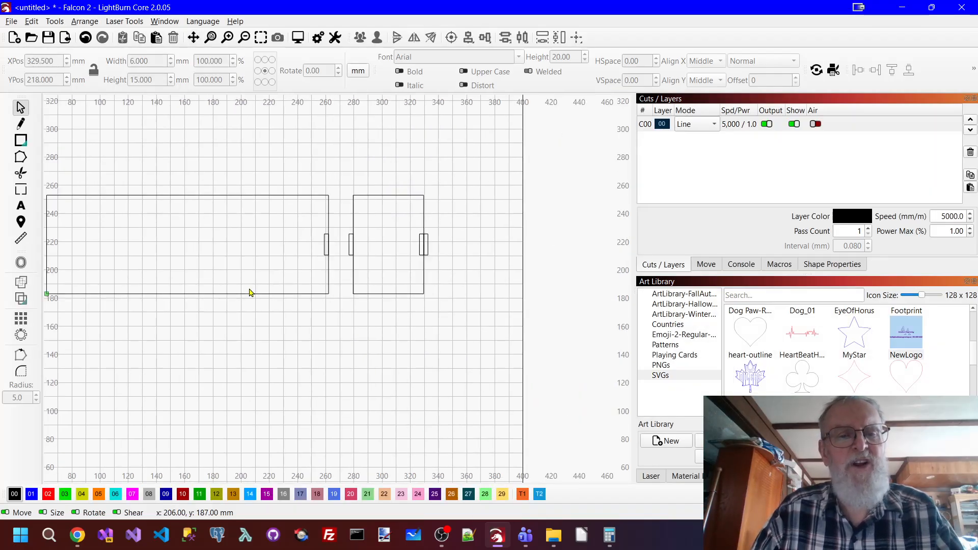
click(193, 38)
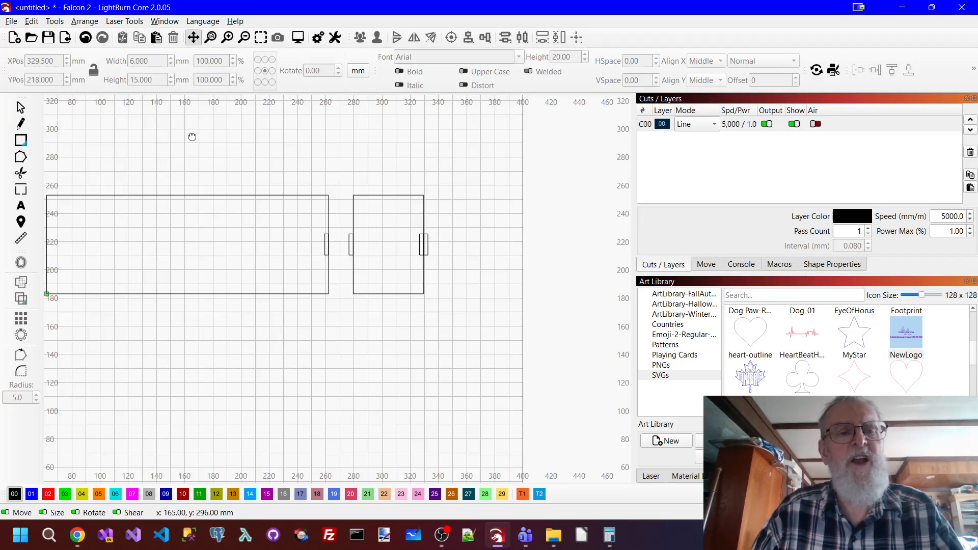
drag(215, 141, 365, 143)
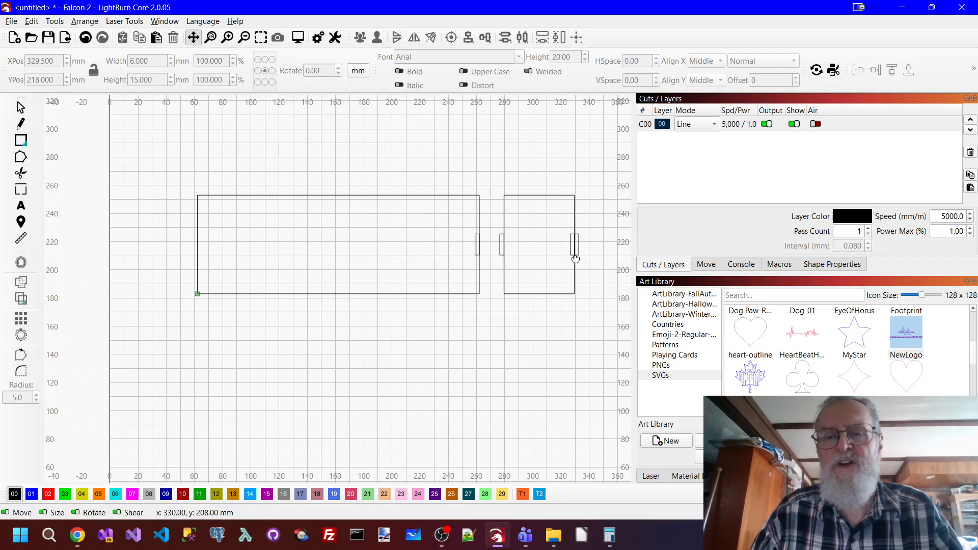
key(Escape)
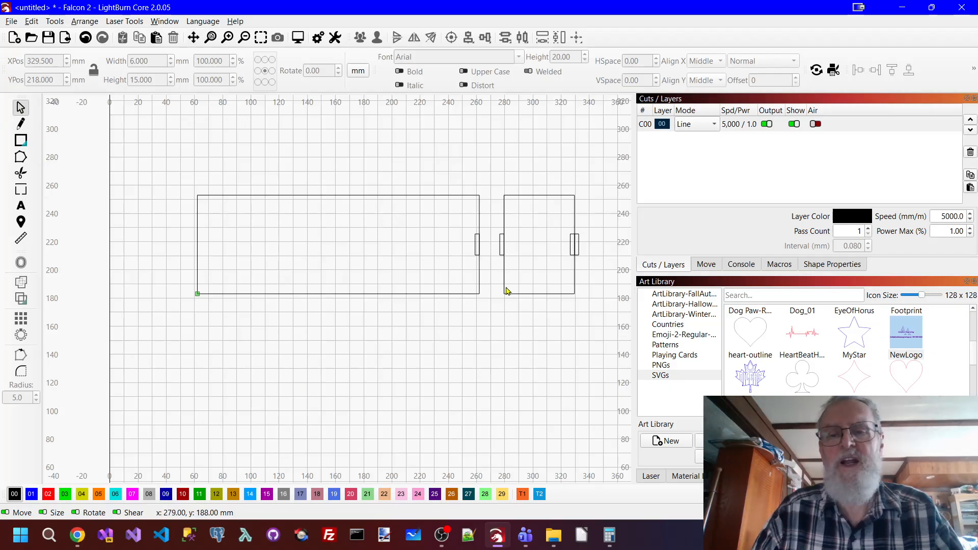
click(572, 249)
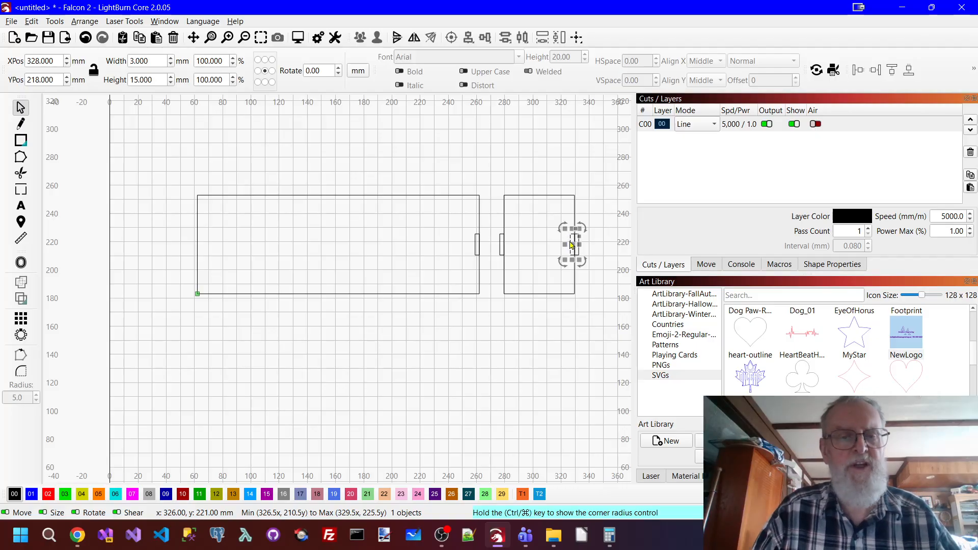
shift+click(198, 244)
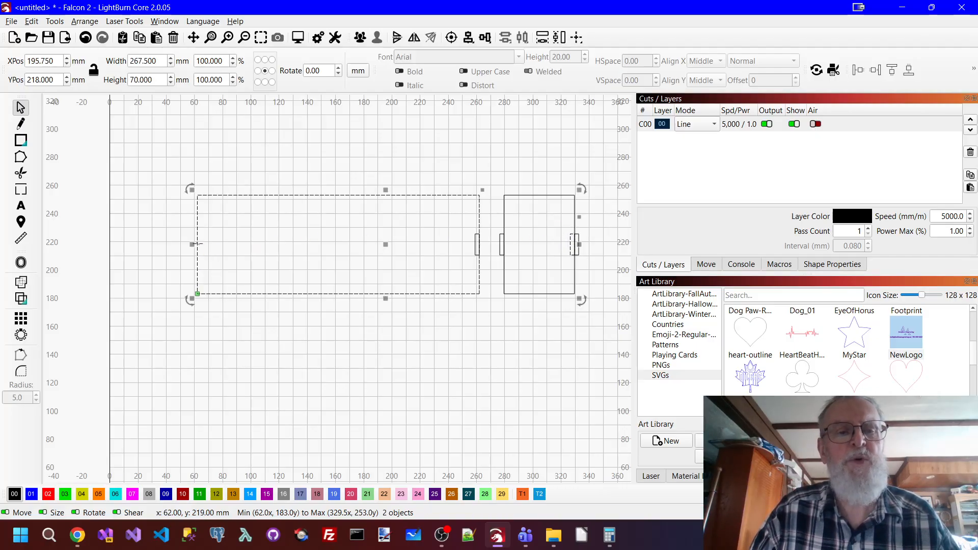
click(485, 37)
click(504, 48)
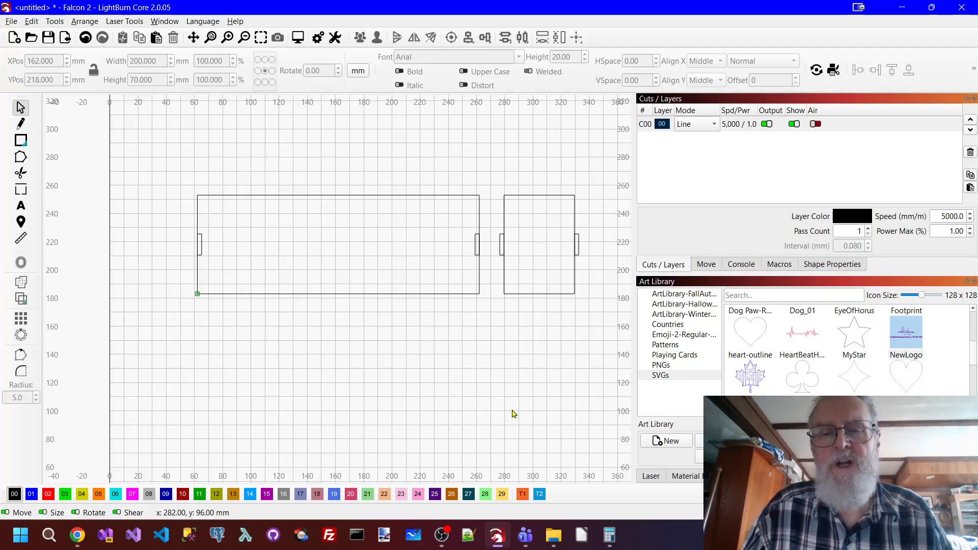
Try subtracting the right-edge tab from the 200 mm wide panel and undo the subtraction.
scroll(571, 290, up, 1)
scroll(572, 290, up, 2)
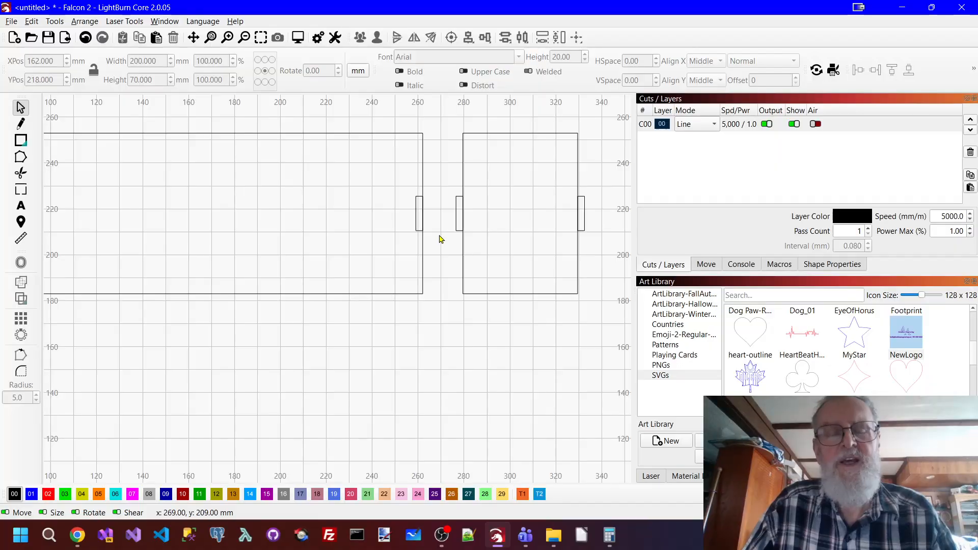
scroll(409, 242, down, 1)
scroll(409, 241, up, 3)
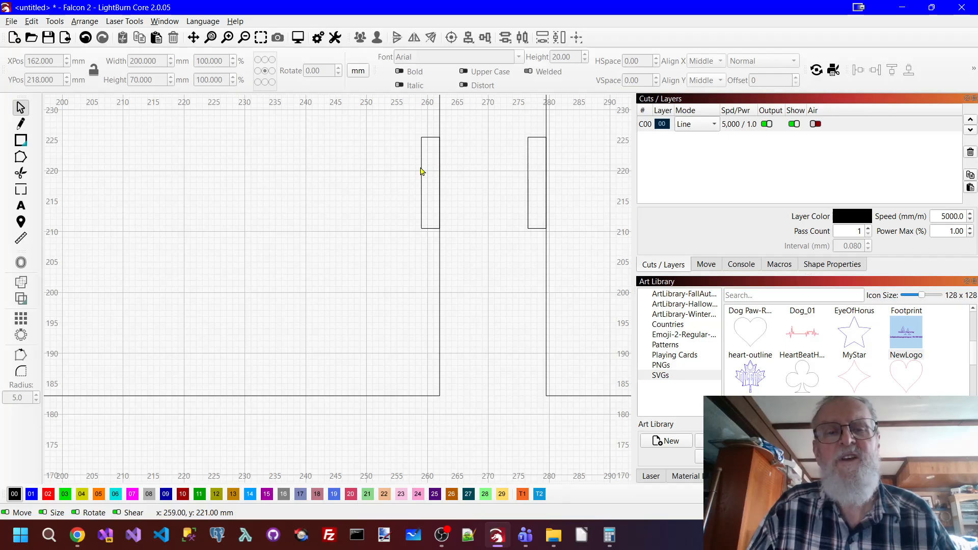
click(421, 171)
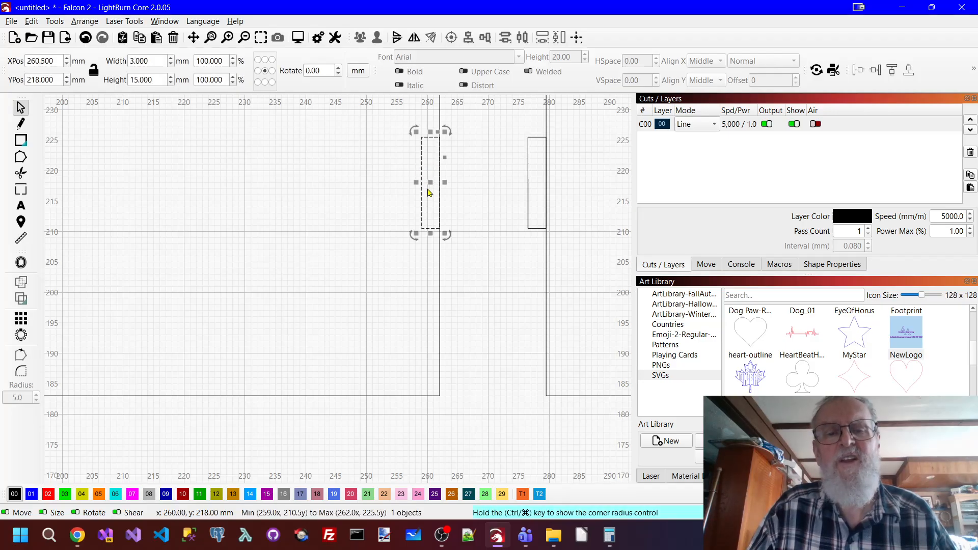
shift+click(441, 260)
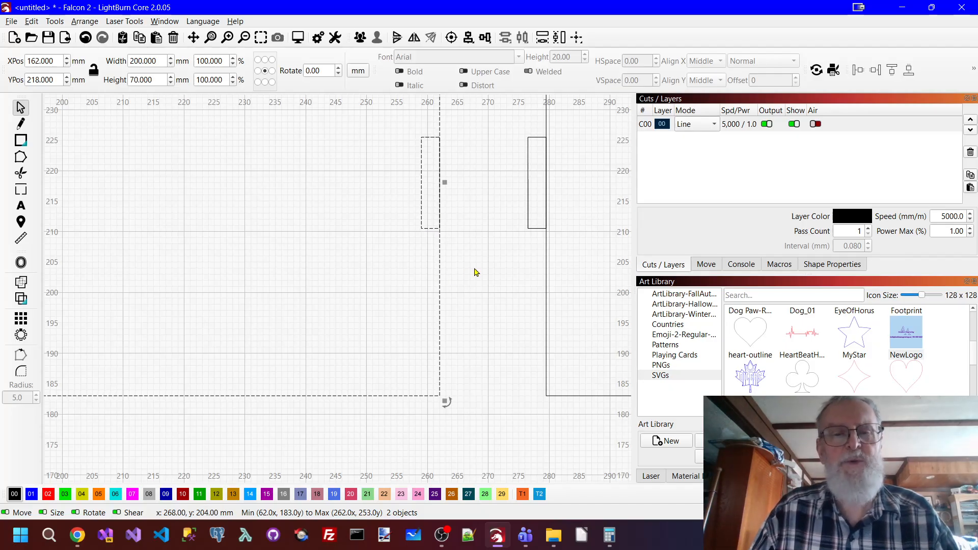
click(23, 282)
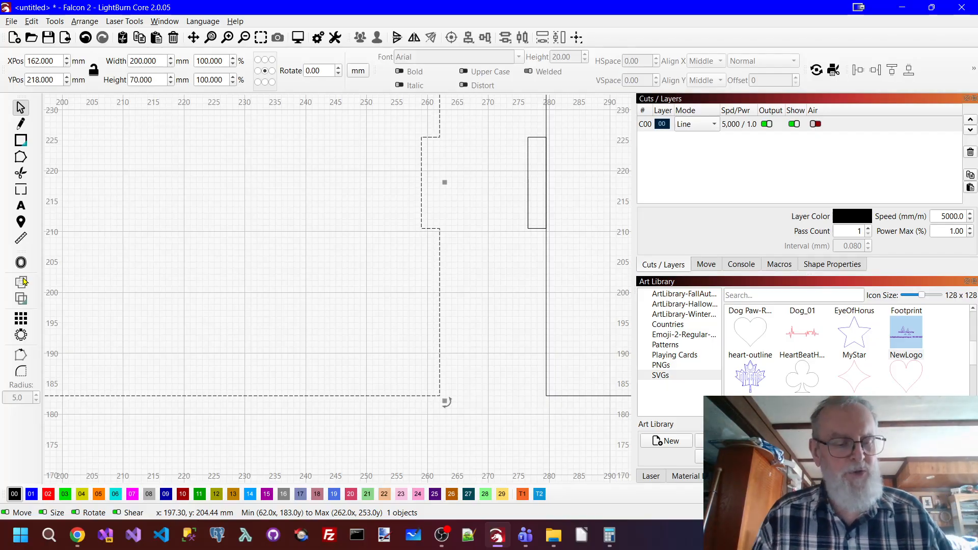
key(ctrl+z)
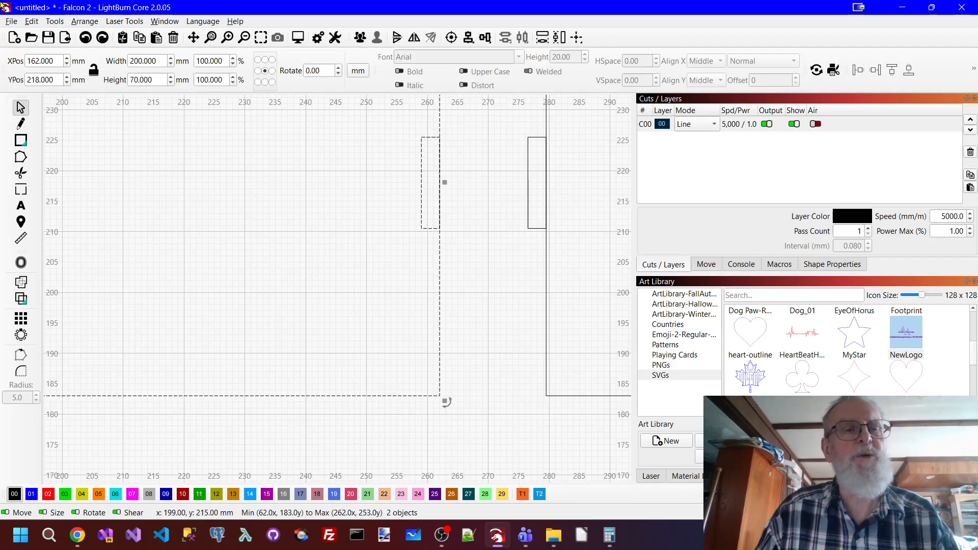
Preview the Boolean Assistant operations on the 200 mm wide panel and its right-edge tab, keeping Subtract A - B to cut the notch.
click(53, 21)
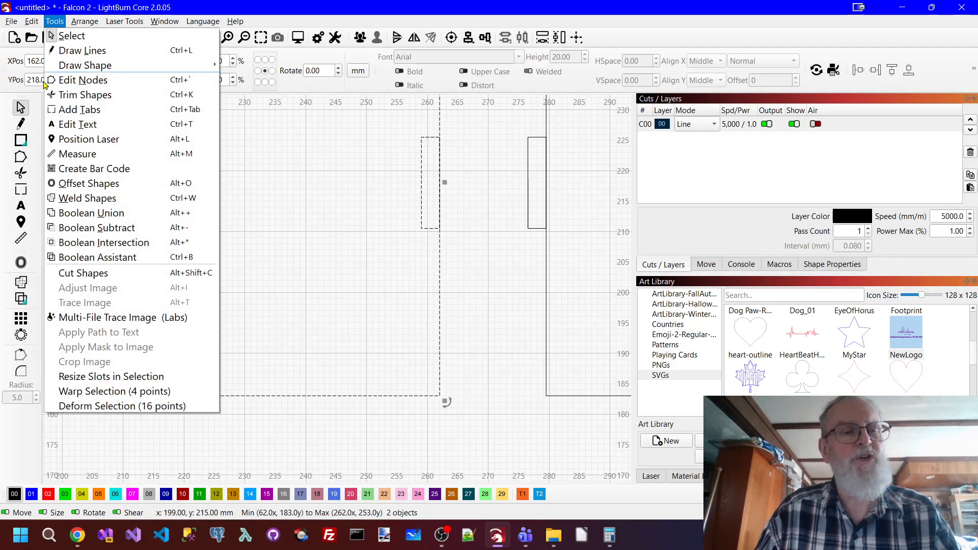
key(Escape)
click(716, 128)
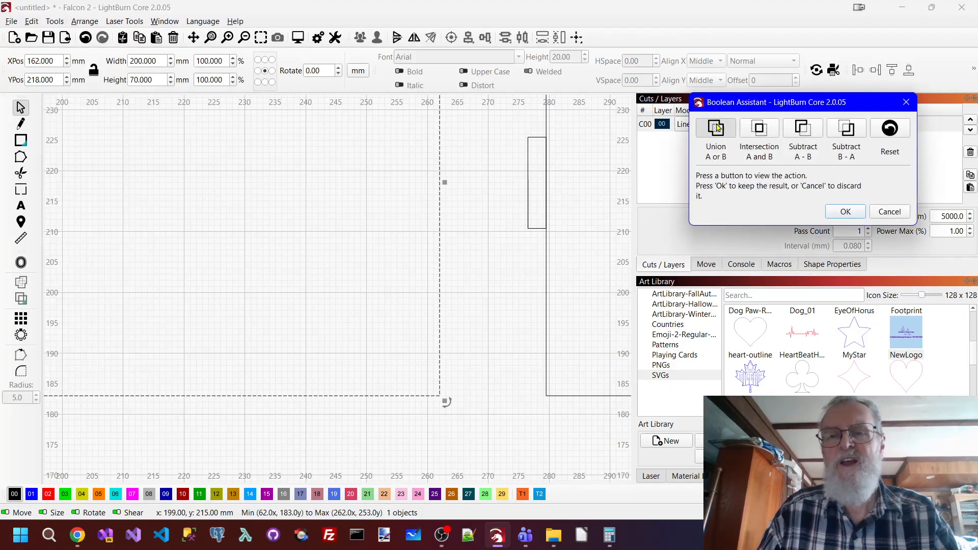
click(765, 135)
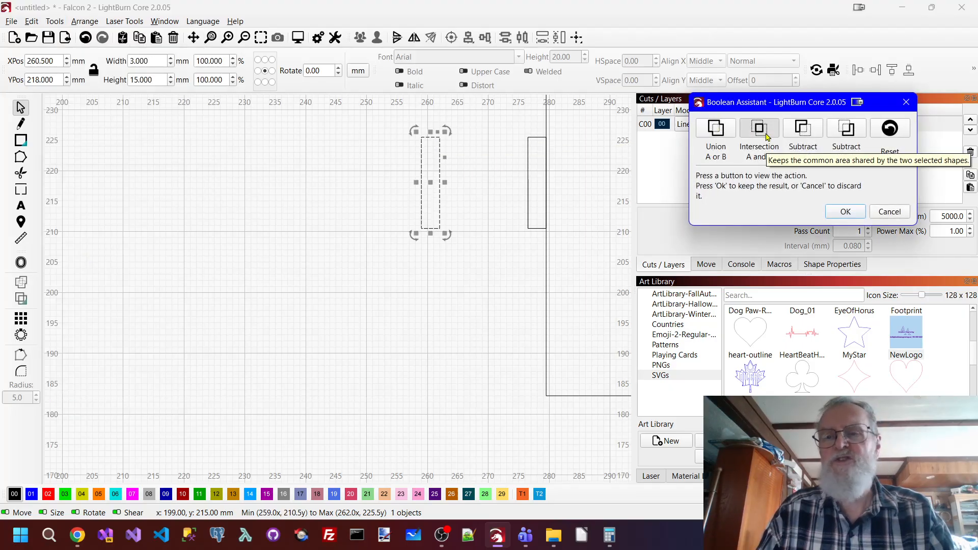
click(804, 135)
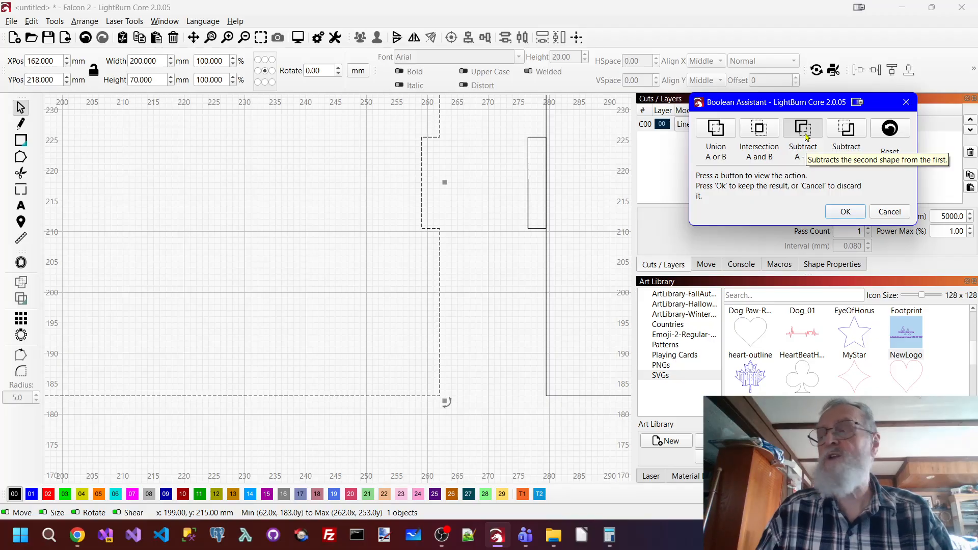
click(855, 134)
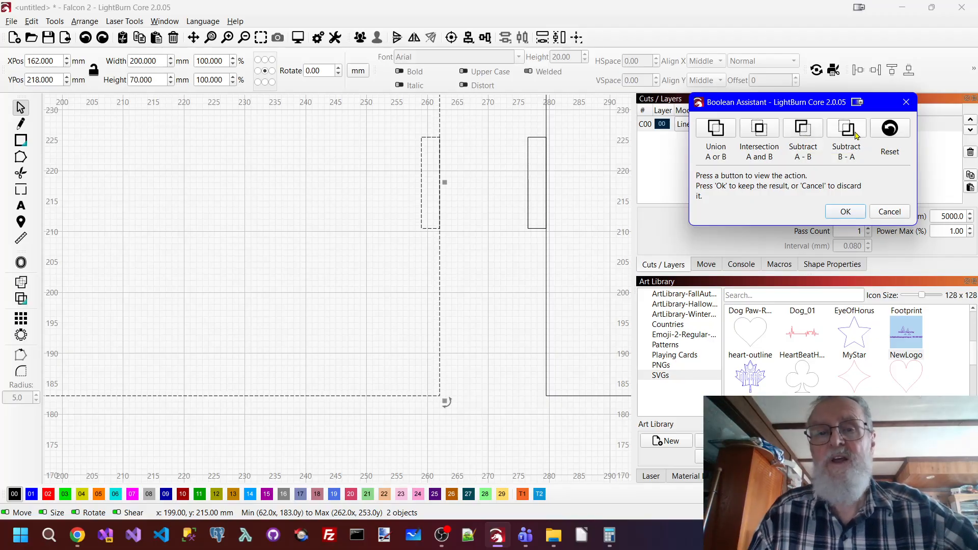
click(802, 133)
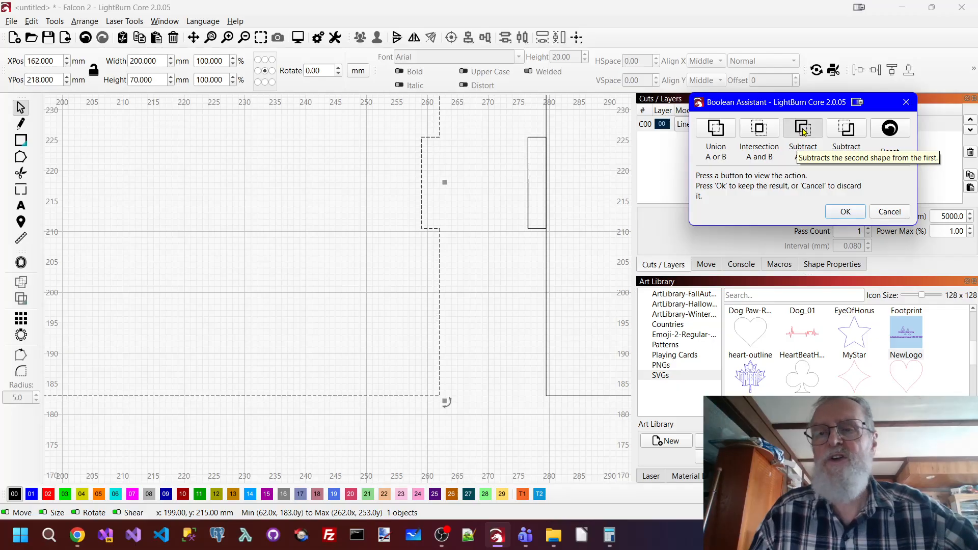
click(844, 212)
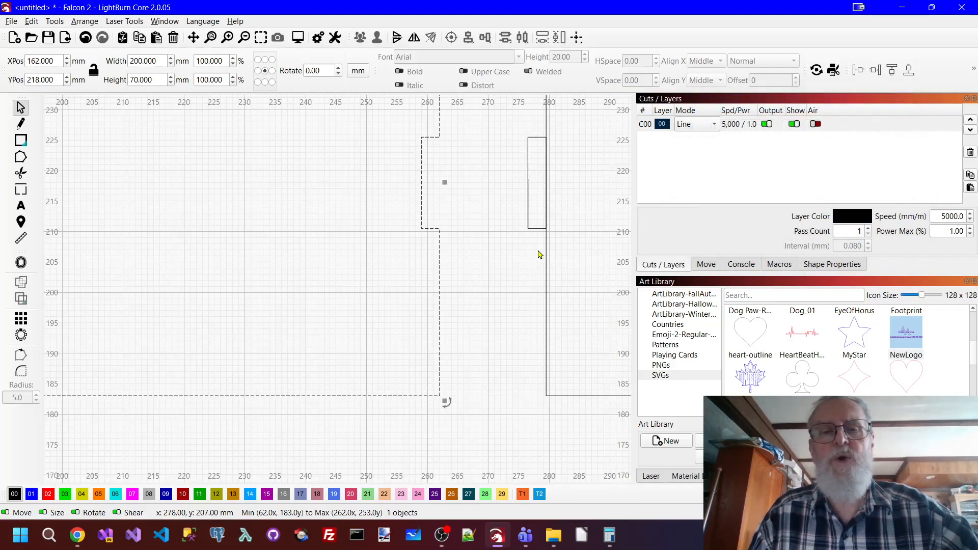
click(489, 250)
Subtract the tab at the left edge of the 200 mm wide panel from that panel to cut a matching notch.
scroll(465, 239, down, 3)
scroll(464, 247, down, 2)
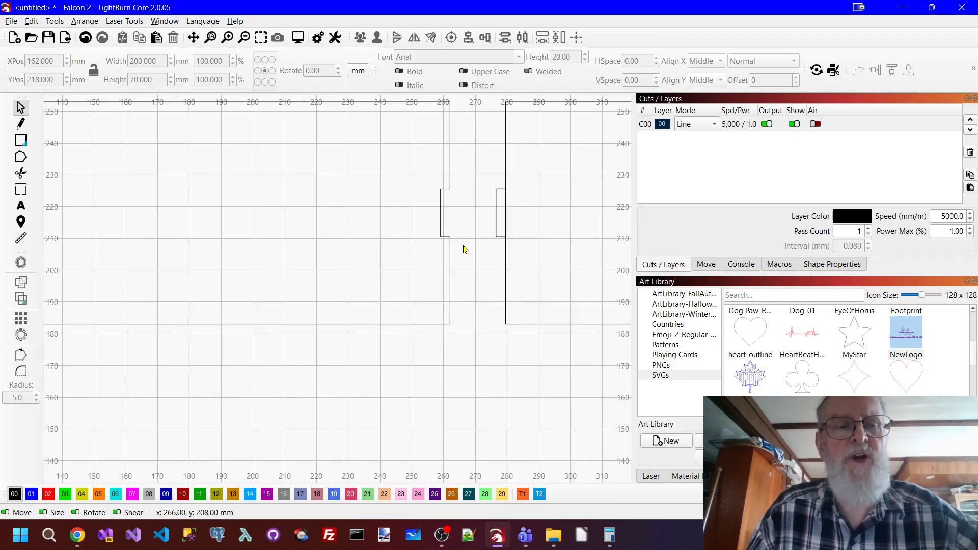
click(193, 37)
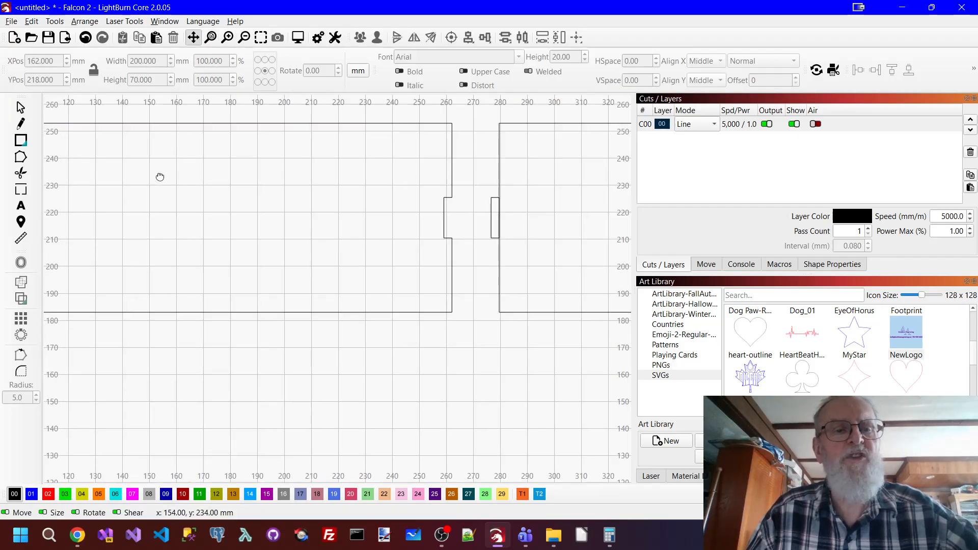
drag(157, 174, 506, 184)
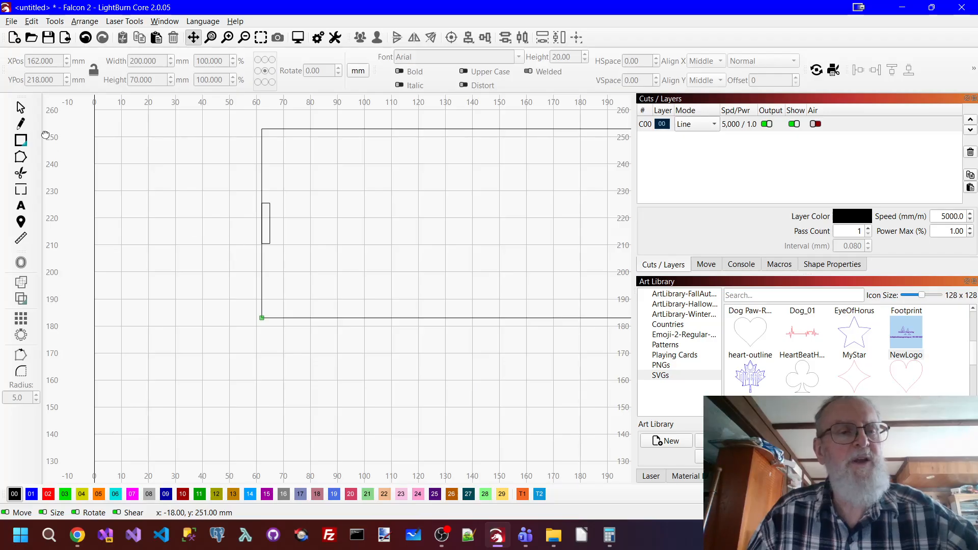
click(21, 107)
scroll(185, 200, up, 2)
drag(295, 193, 343, 275)
drag(273, 170, 350, 302)
drag(357, 246, 269, 303)
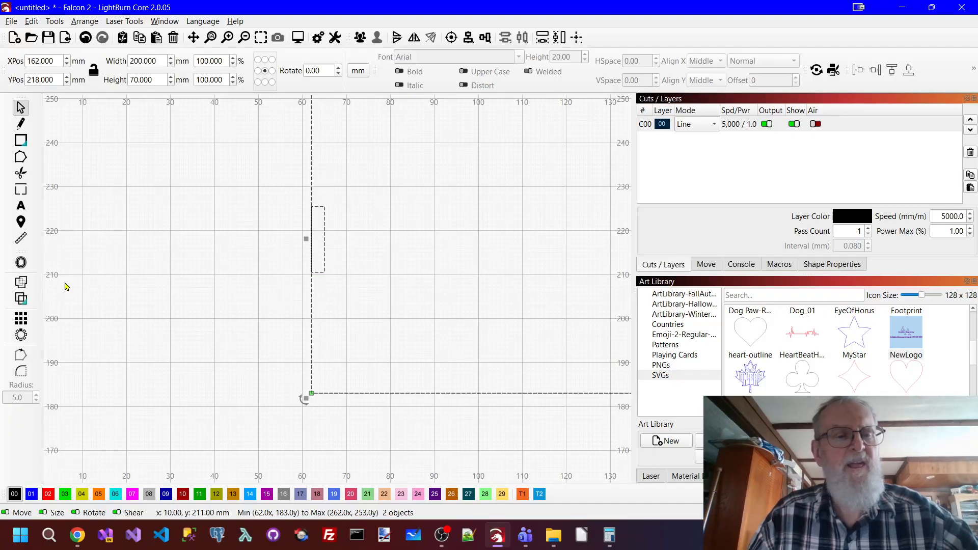
click(21, 282)
click(395, 244)
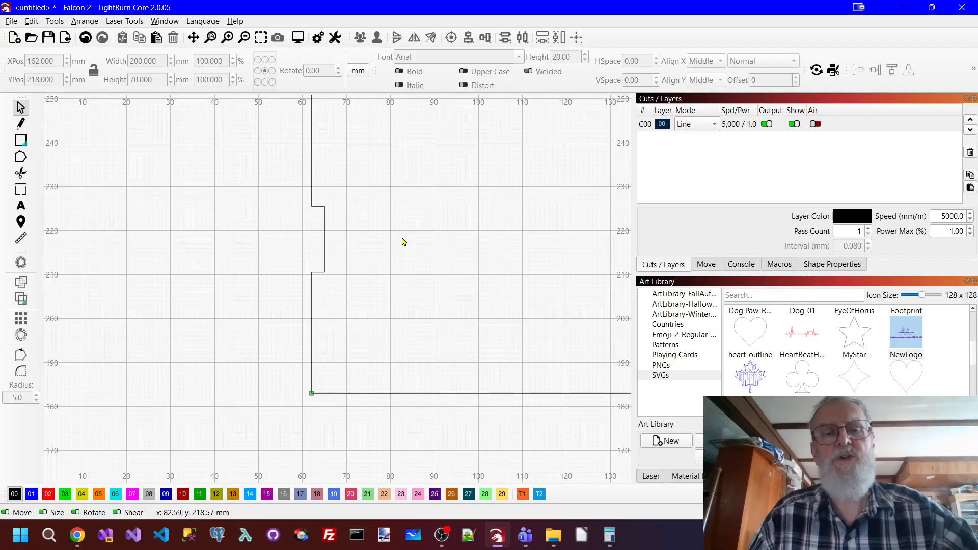
Join the right and left tabs to the 50 mm wide panel, one side at a time, with Boolean unions.
scroll(402, 255, down, 2)
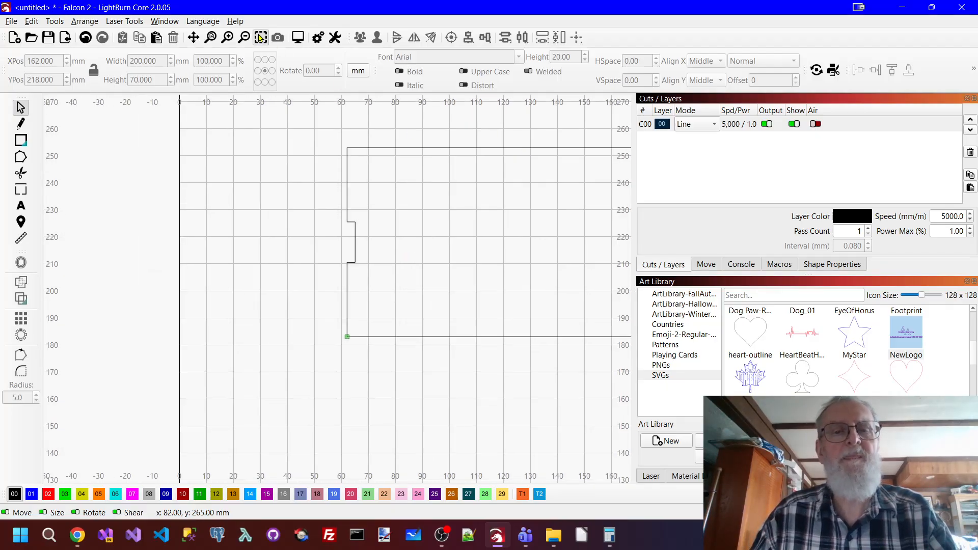
click(245, 37)
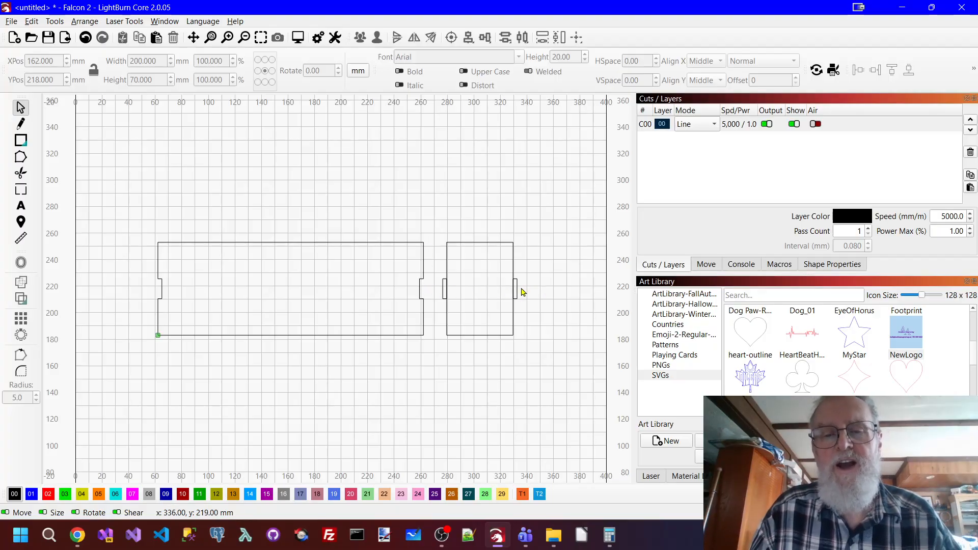
scroll(519, 286, up, 2)
drag(516, 284, 479, 320)
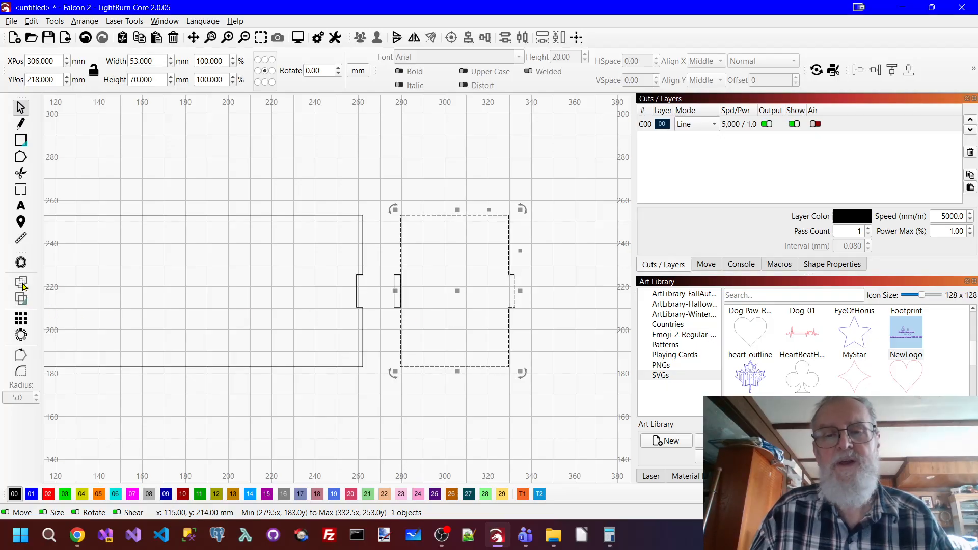
click(425, 294)
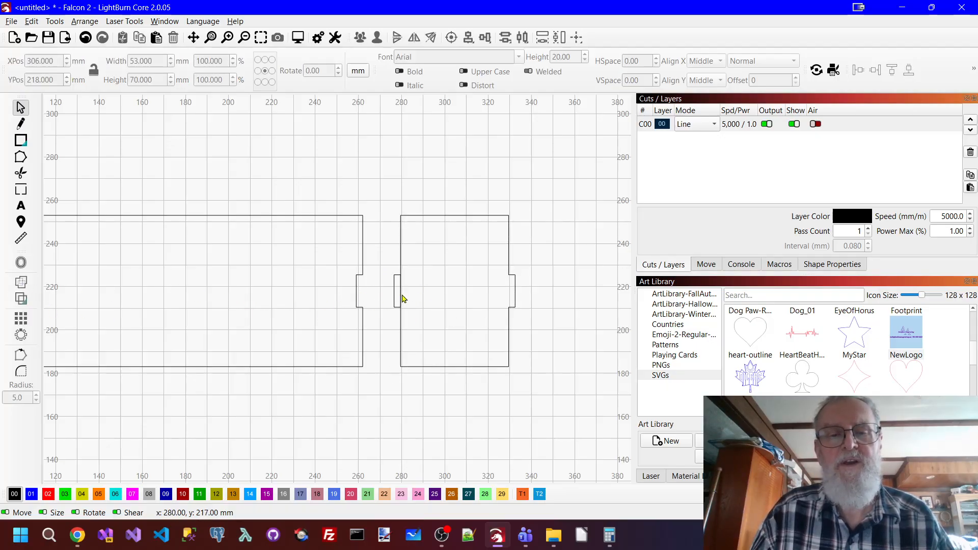
drag(423, 283, 378, 318)
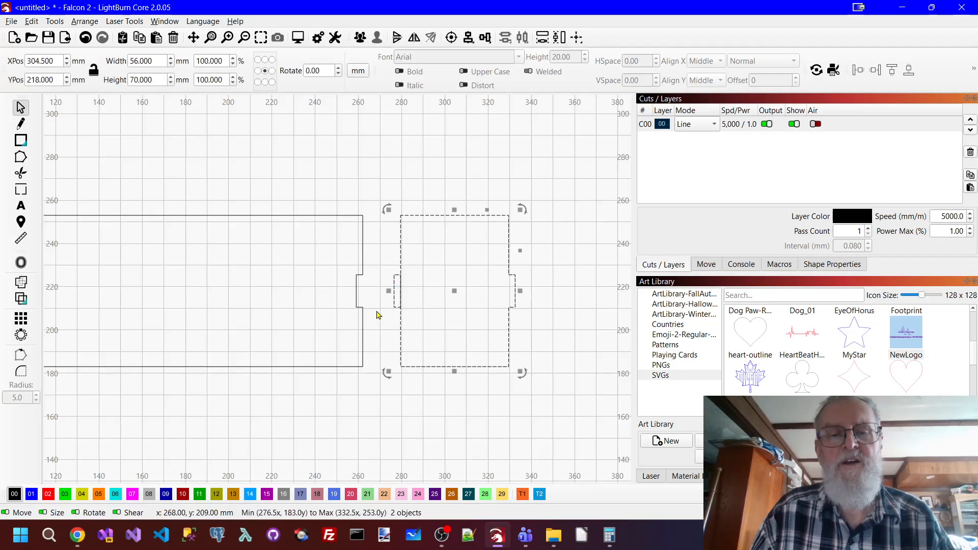
click(21, 282)
click(444, 428)
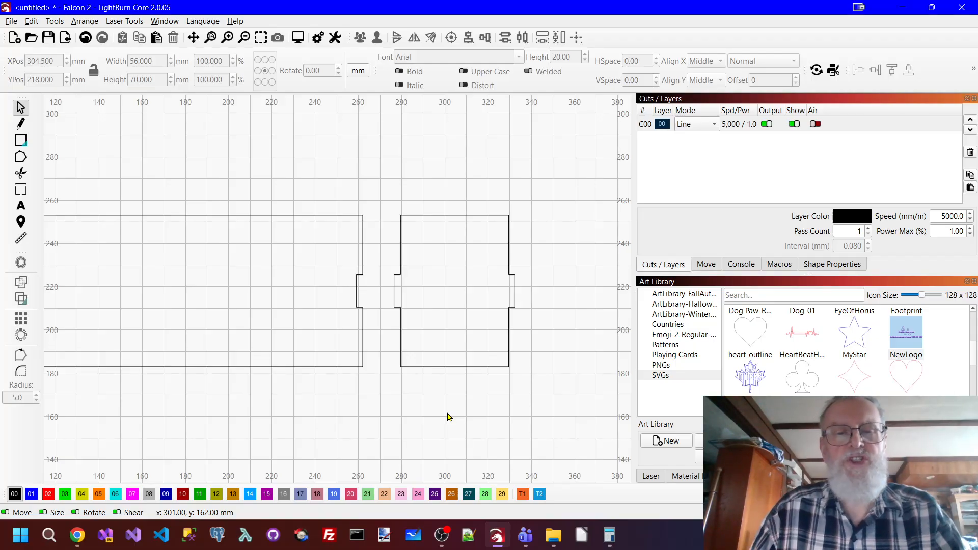
Move both panels together about 40 mm to the right and 2 mm up.
scroll(430, 345, down, 4)
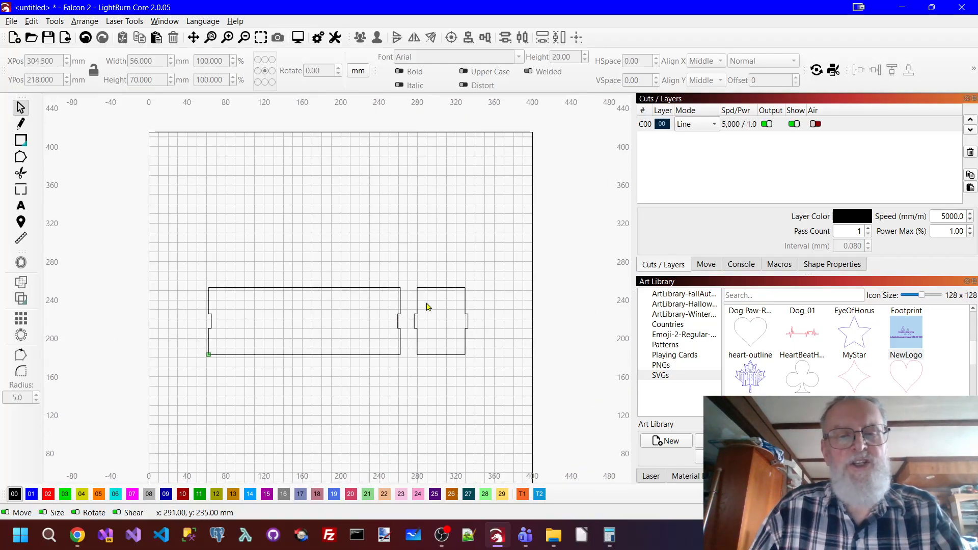
drag(173, 253, 494, 386)
drag(339, 293, 379, 301)
click(518, 241)
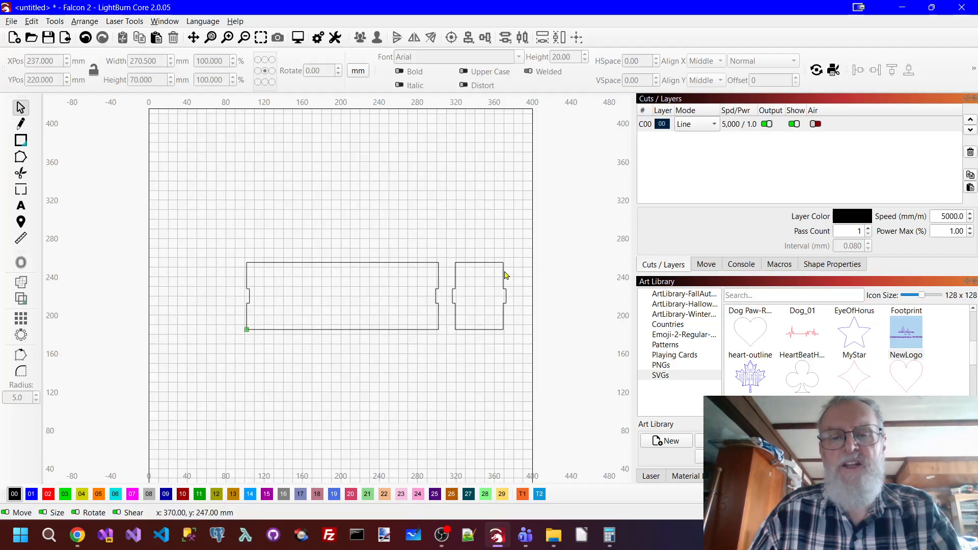
Duplicate the narrow tabbed panel and place the copy to the left of the 200 mm wide panel.
click(503, 270)
right_click(494, 287)
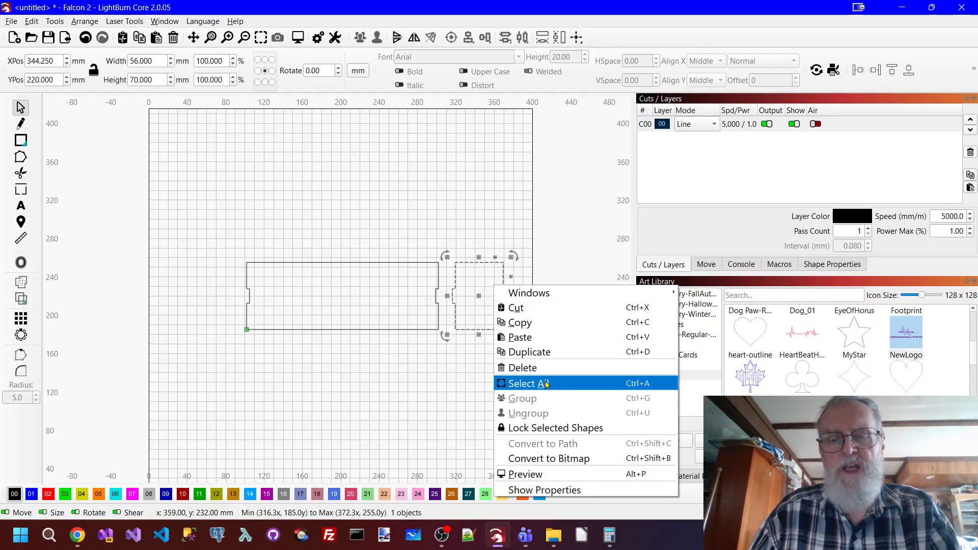
click(547, 360)
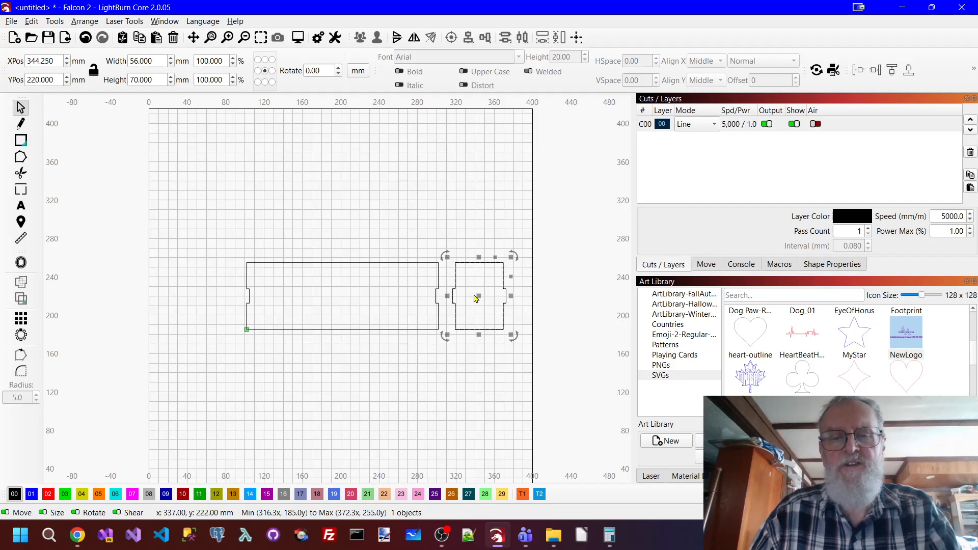
drag(476, 300, 212, 299)
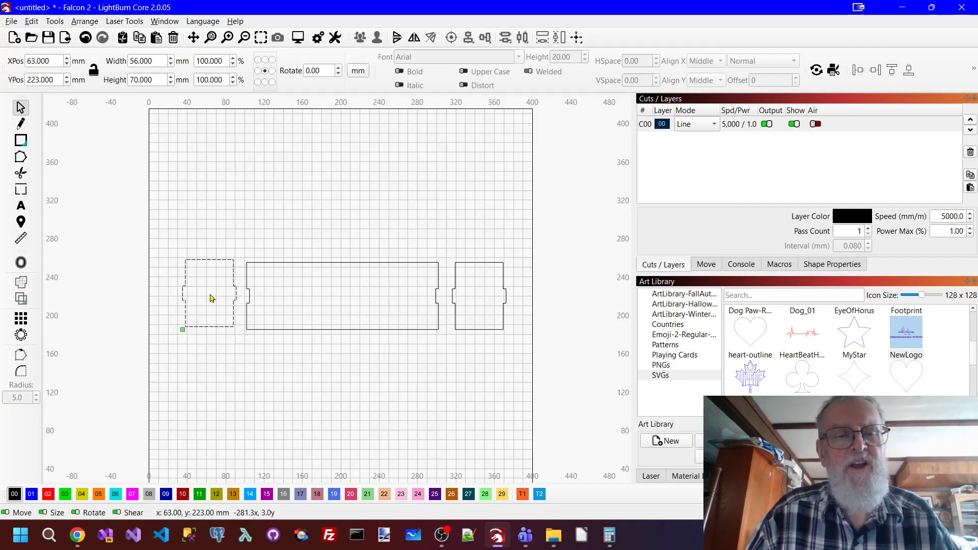
Align the top of the duplicated narrow panel with the top of the 200 mm wide panel.
shift+click(285, 269)
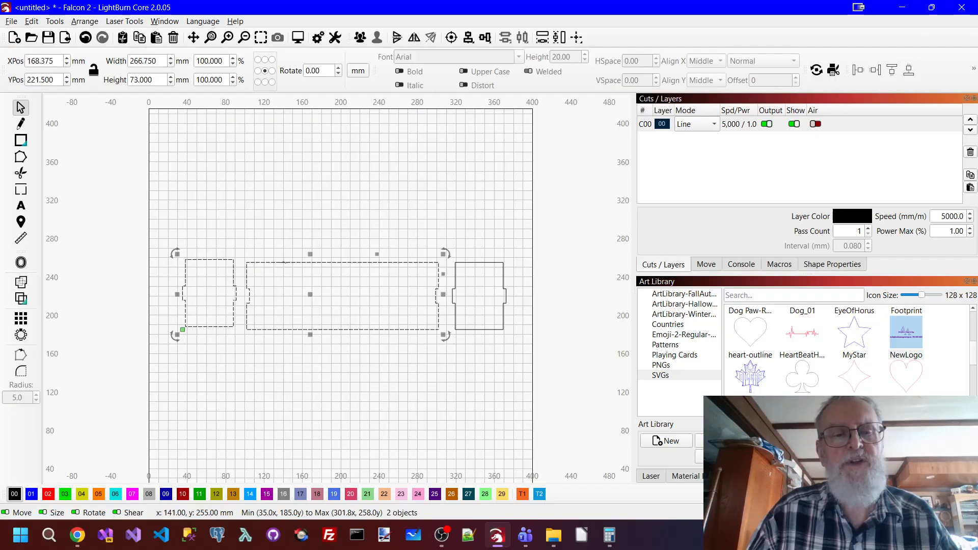
click(505, 37)
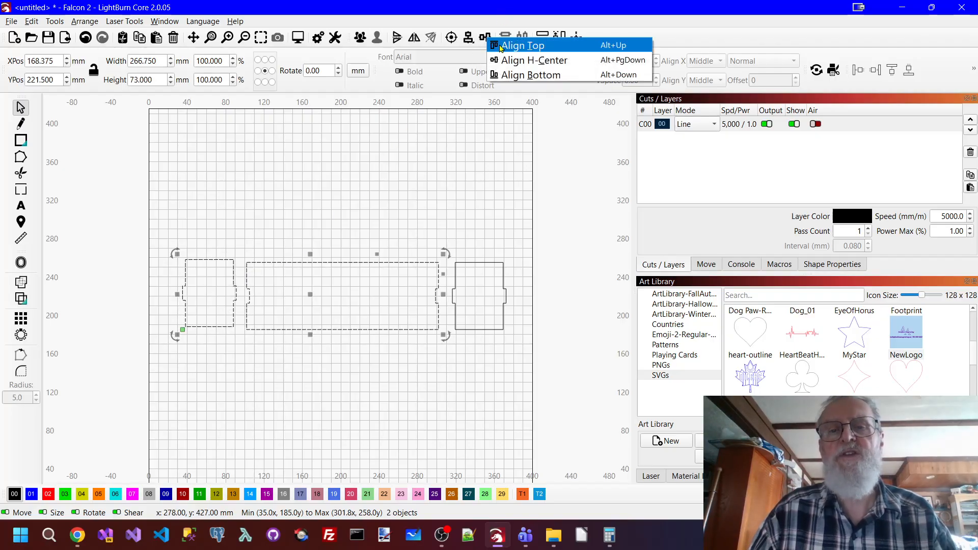
click(506, 51)
click(406, 430)
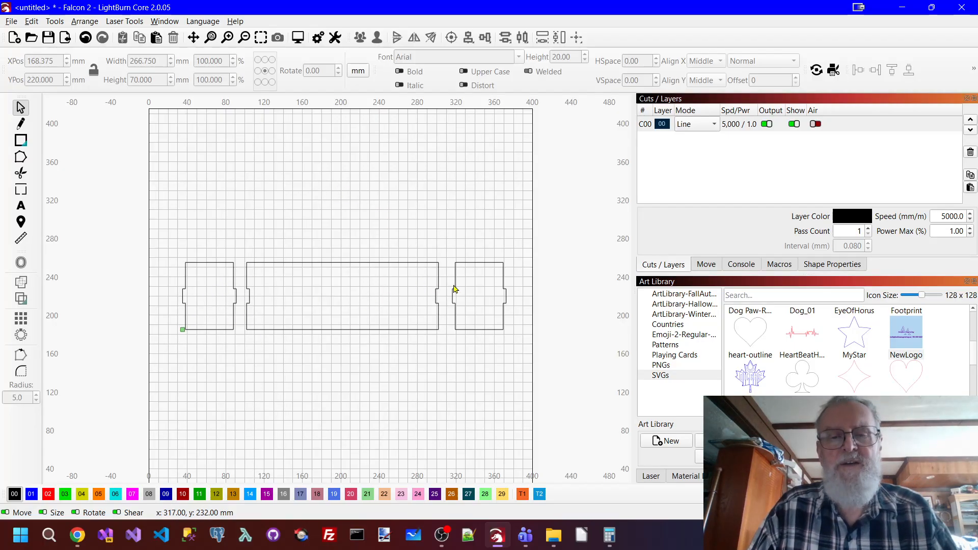
scroll(468, 281, up, 5)
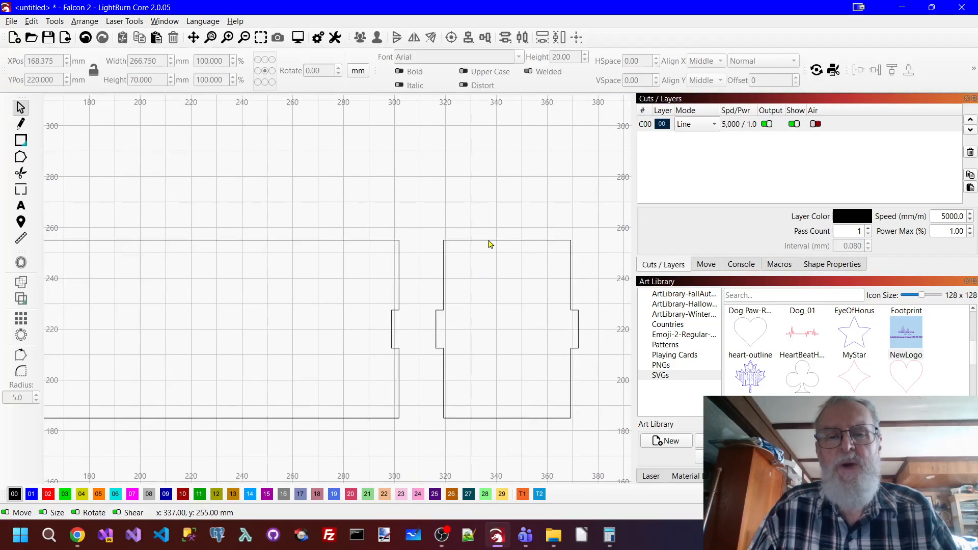
click(490, 243)
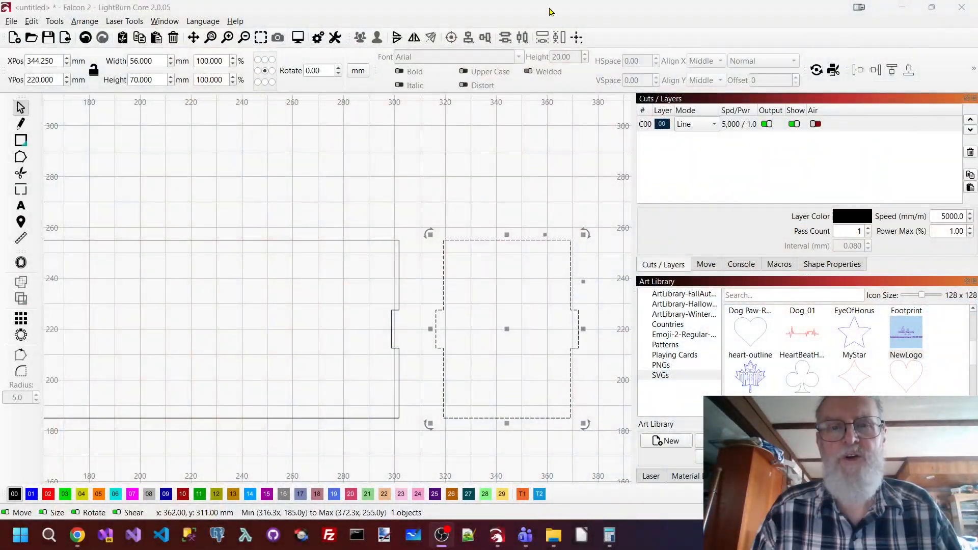
click(549, 9)
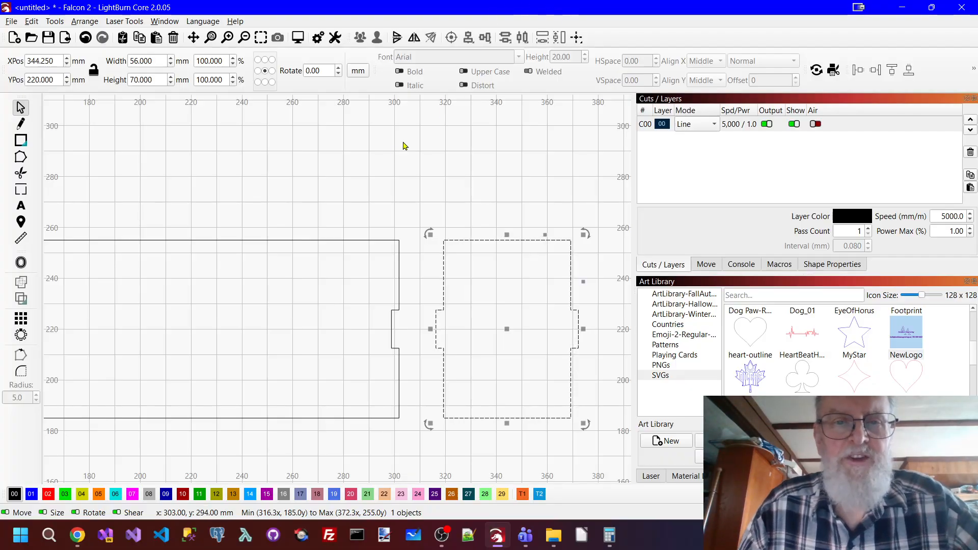
click(379, 158)
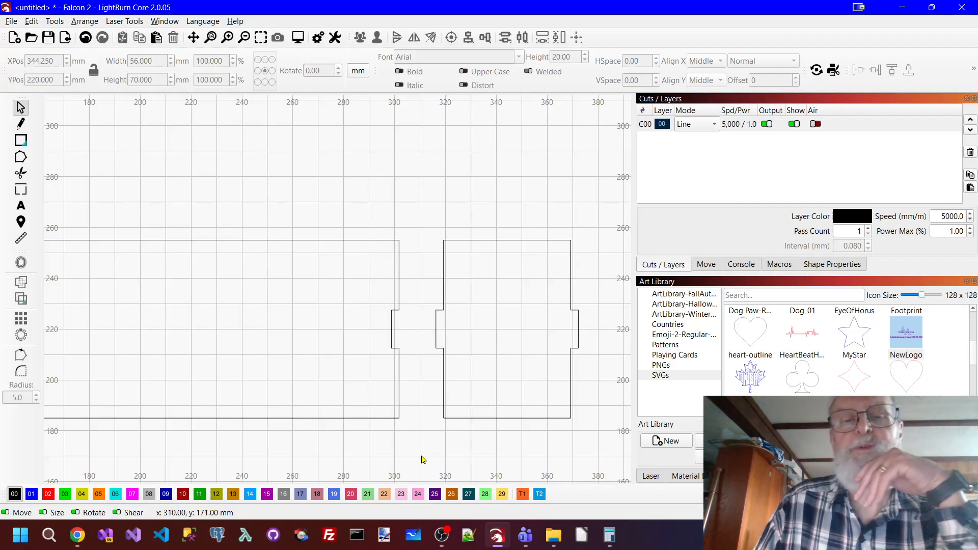
click(296, 242)
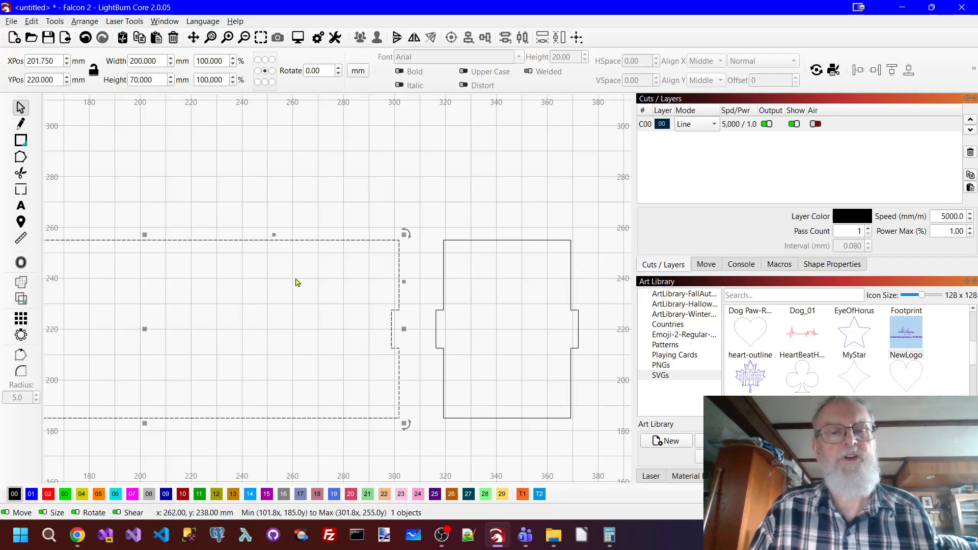
click(279, 175)
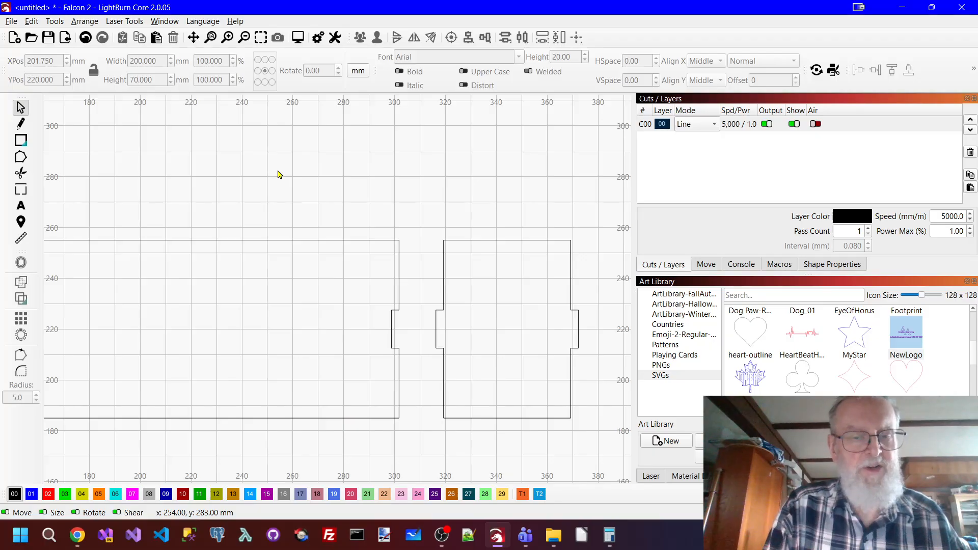
Undo the recent edits back to before both panels were moved, including the duplication of the narrow panel.
key(ctrl+z)
key(ctrl+z)
key(ctrl+z)
key(ctrl+z)
key(ctrl+z)
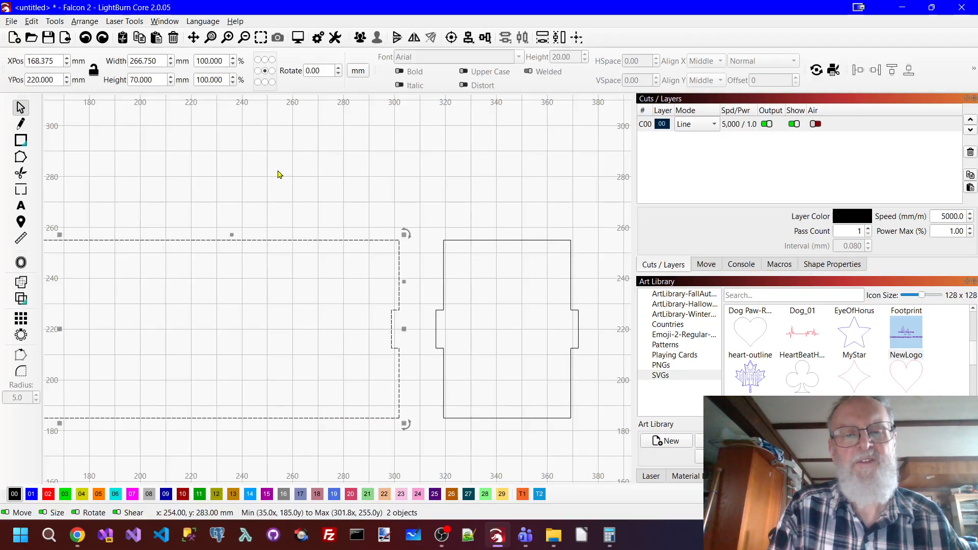
key(ctrl+z)
key(ctrl+z)
key(ctrl+z)
key(ctrl+z)
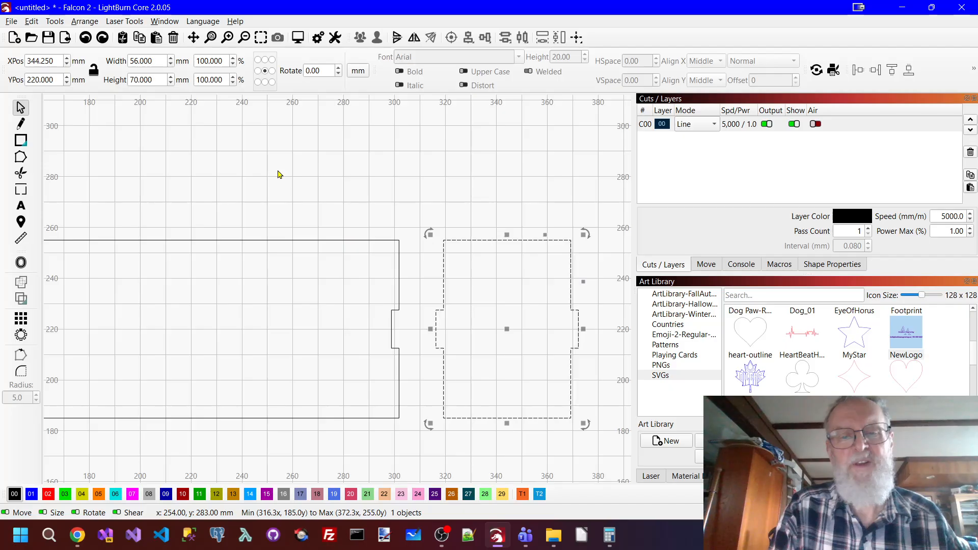
key(ctrl+z)
key(ctrl+z)
key(ctrl+z)
key(ctrl+z)
key(ctrl+z)
key(ctrl+z)
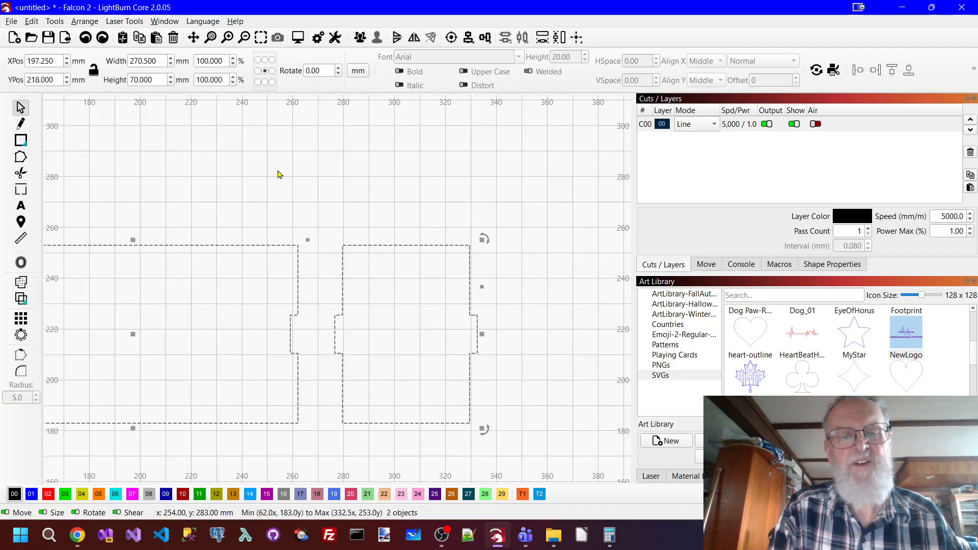
Undo the Boolean edits on both panels, back to plain rectangles with separate 3 × 15 mm joint rectangles.
key(ctrl+z)
key(ctrl+z)
key(ctrl+z)
key(ctrl+z)
key(ctrl+z)
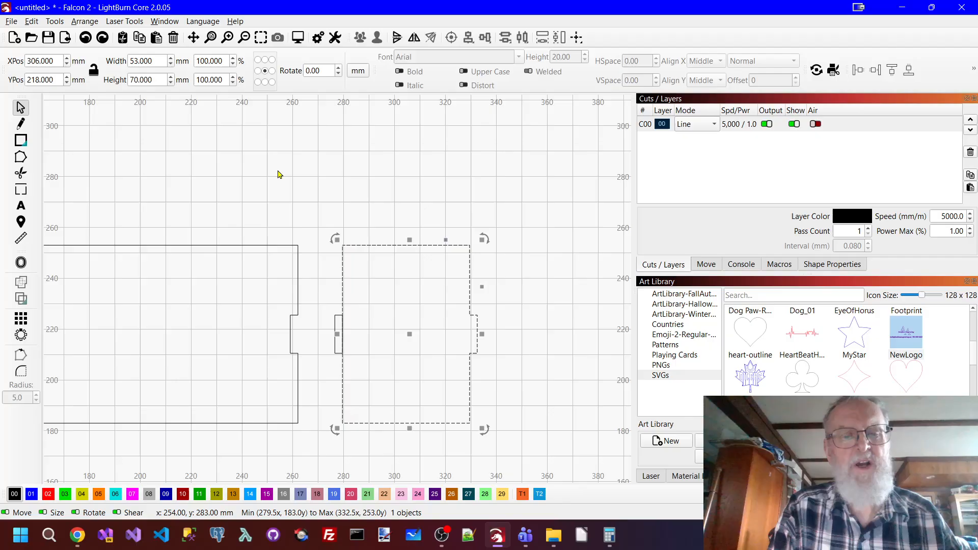
key(ctrl+z)
key(ctrl+z)
key(ctrl+z)
key(ctrl+z)
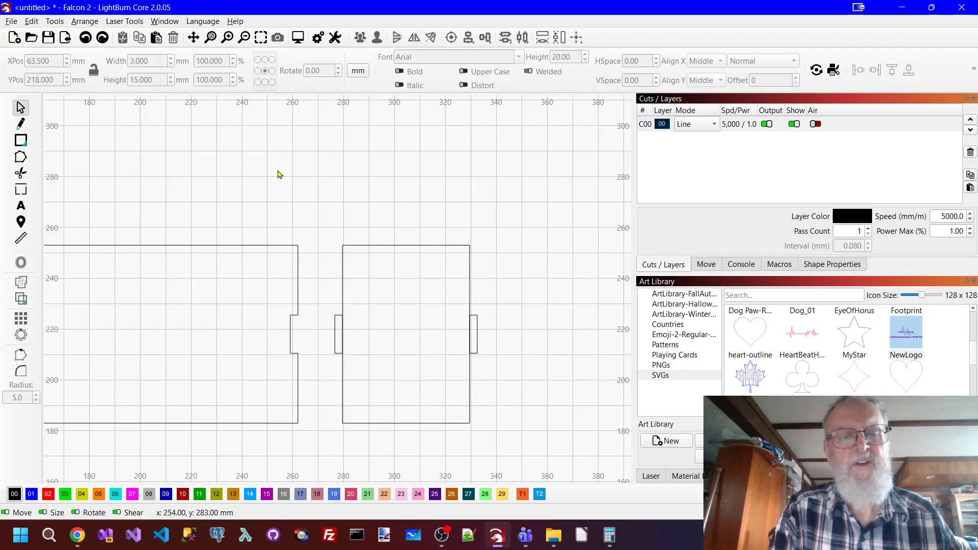
key(ctrl+z)
key(ctrl+z)
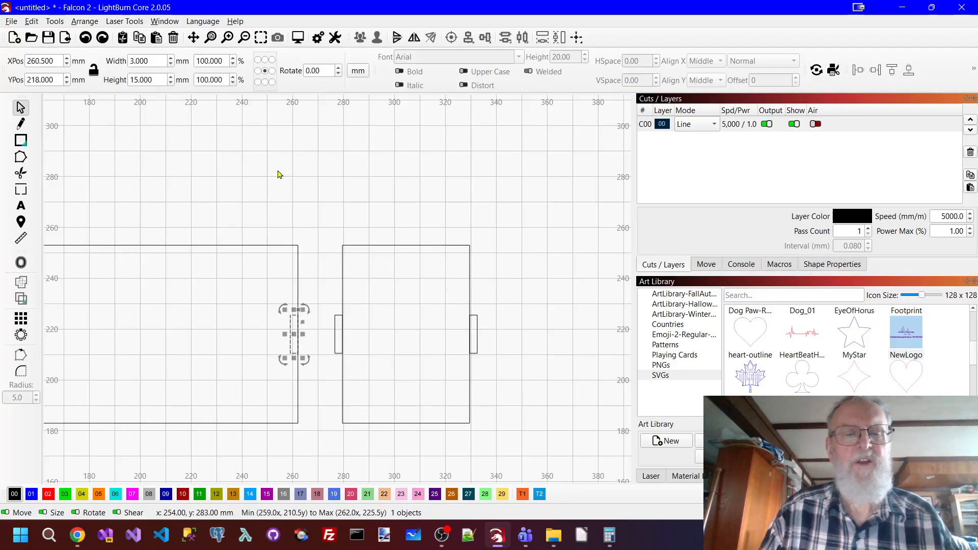
click(357, 120)
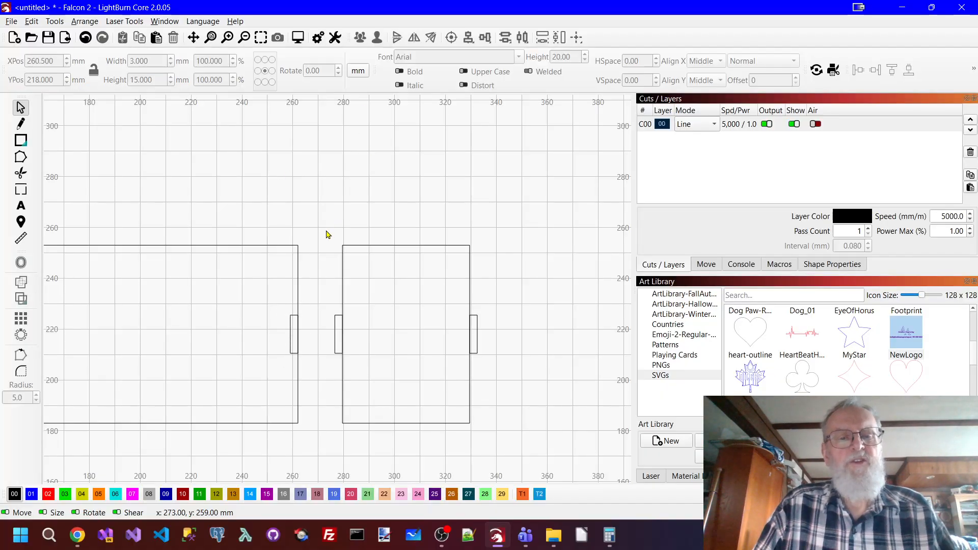
Set the width of the wide panel to 206 mm.
scroll(328, 234, down, 1)
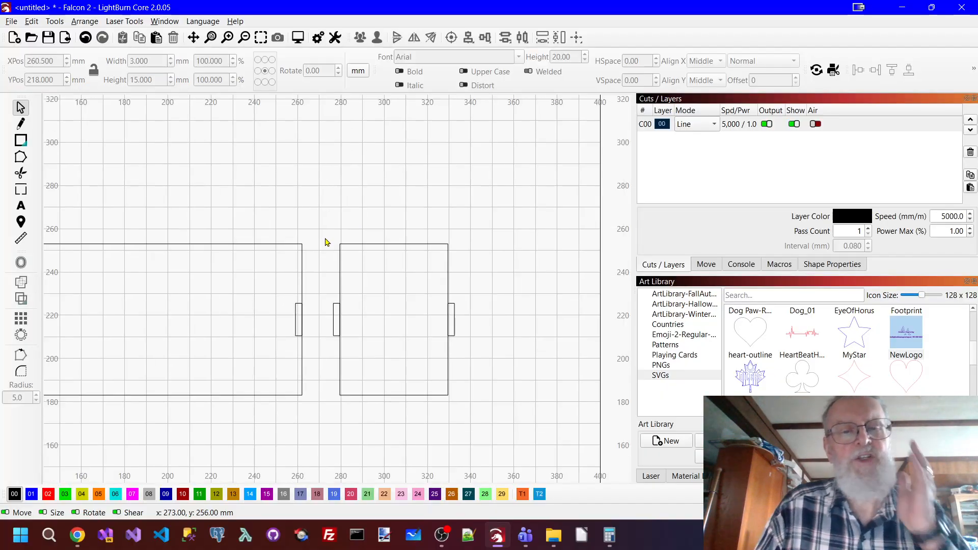
click(193, 38)
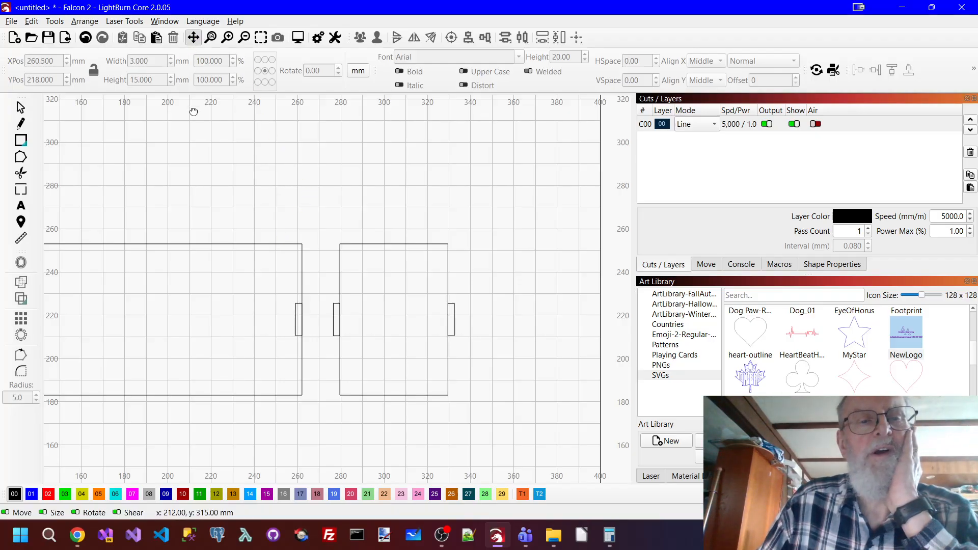
drag(193, 112, 334, 188)
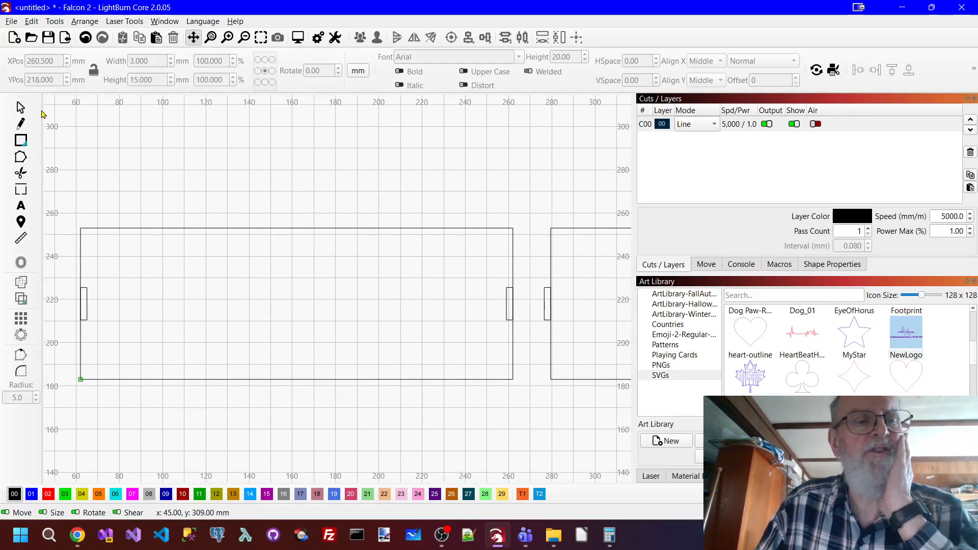
click(20, 107)
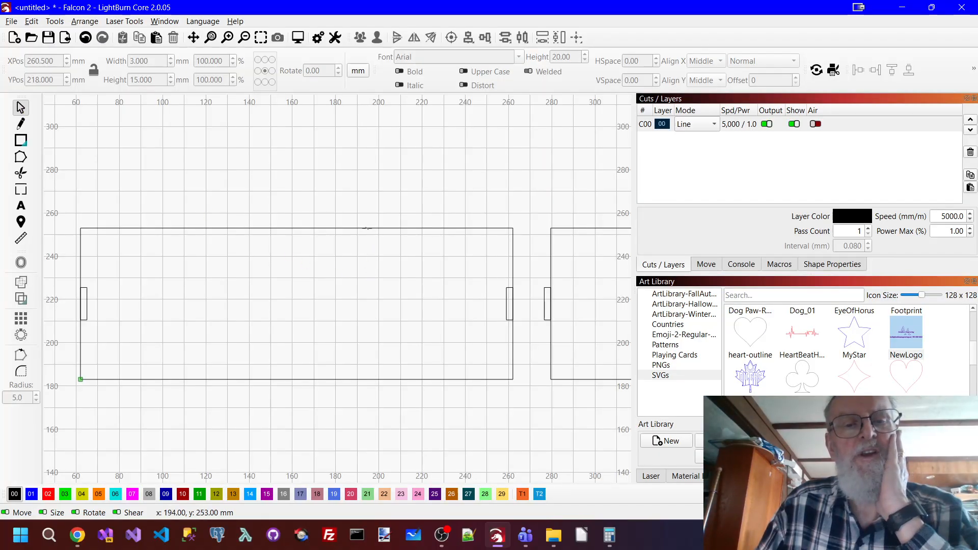
click(367, 228)
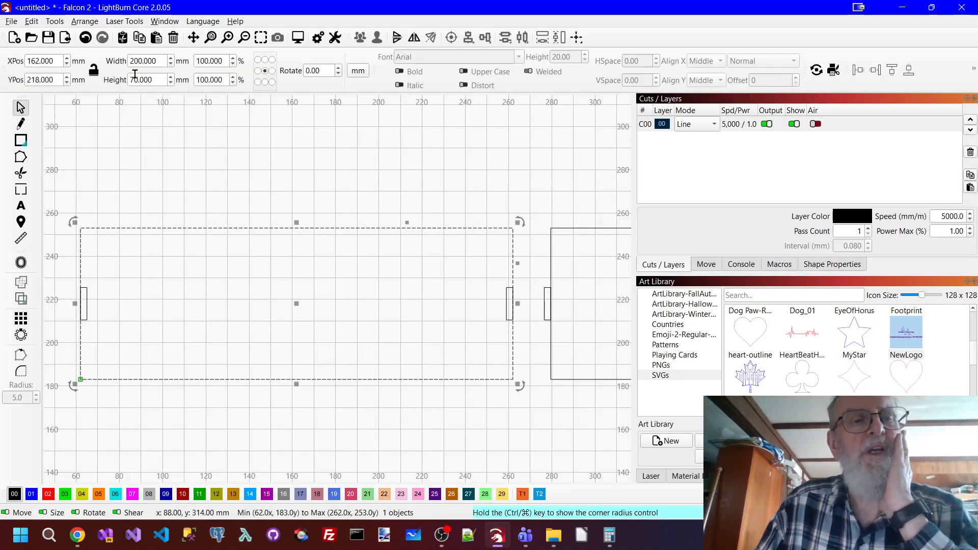
drag(158, 61, 122, 58)
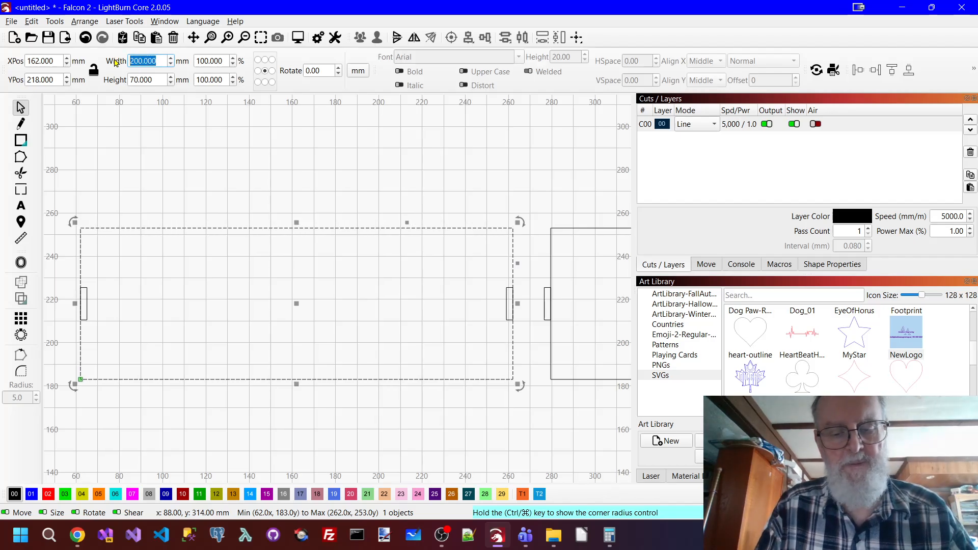
text(206)
key(Tab)
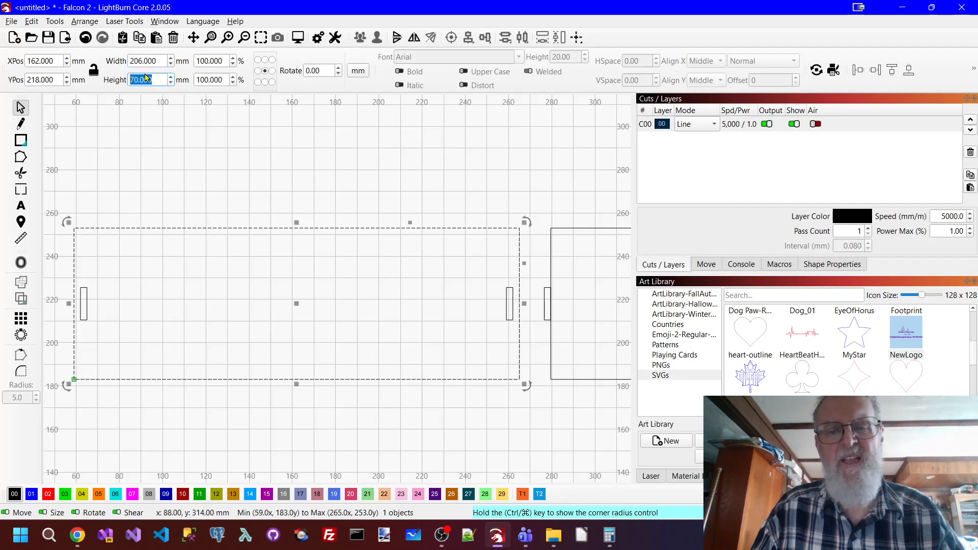
click(598, 437)
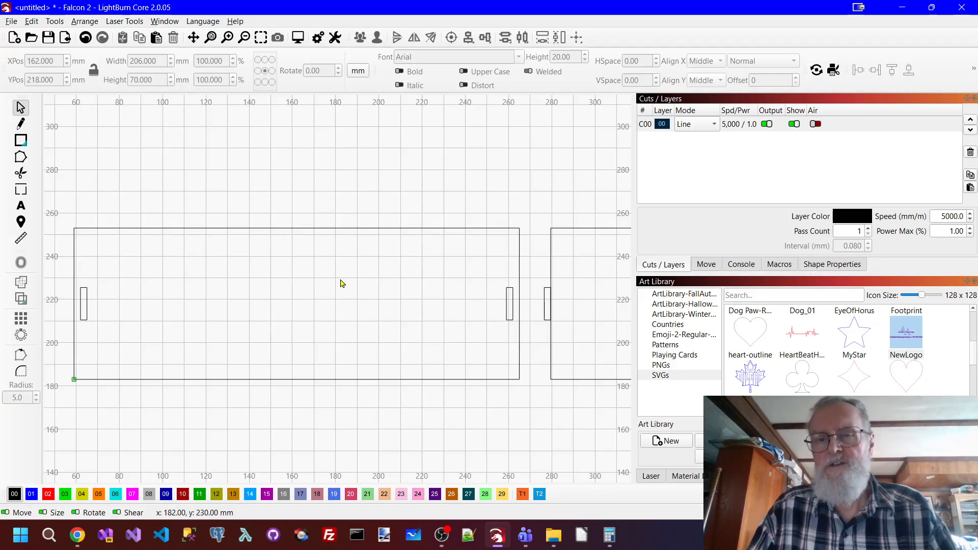
Align the right-hand 3 × 15 mm rectangle with the wide panel's right edge and subtract it to cut a notch.
click(514, 305)
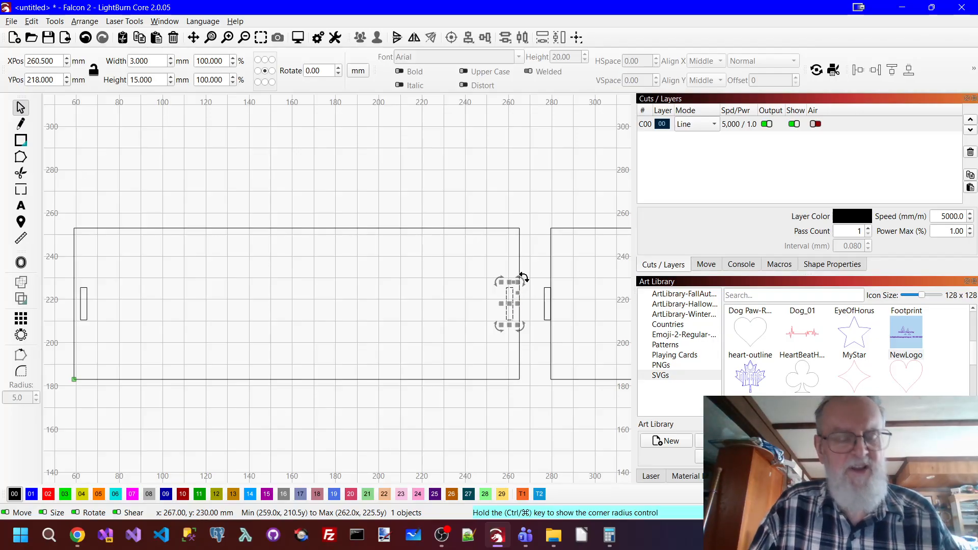
shift+click(519, 246)
click(469, 37)
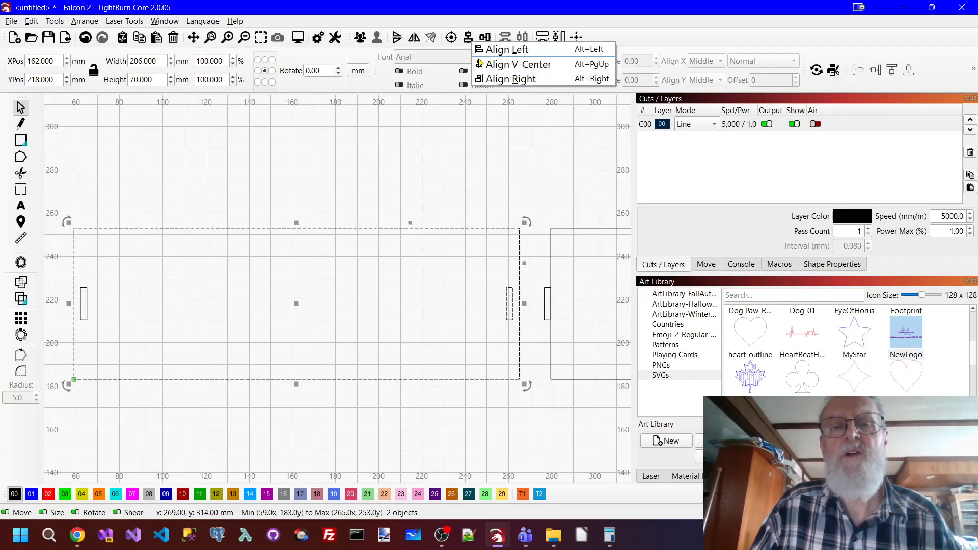
click(489, 79)
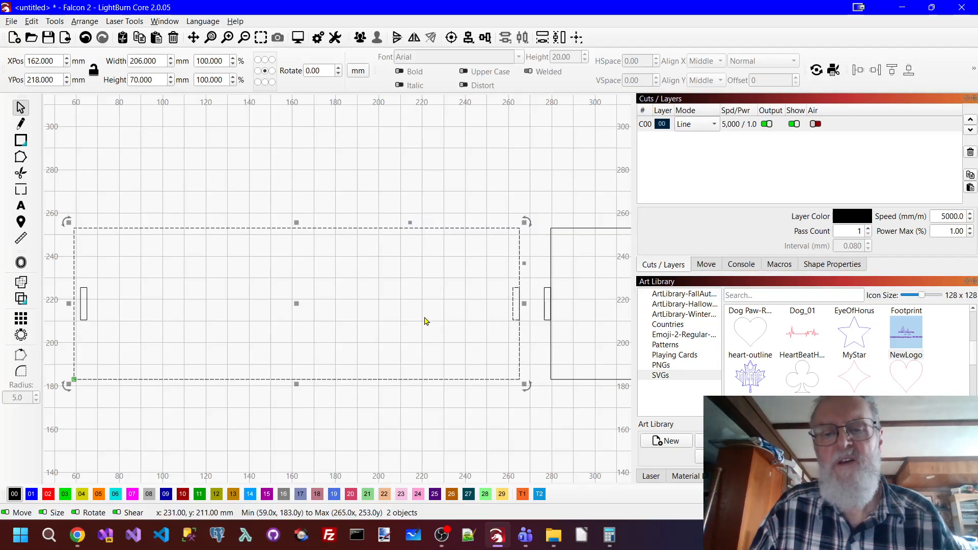
click(21, 281)
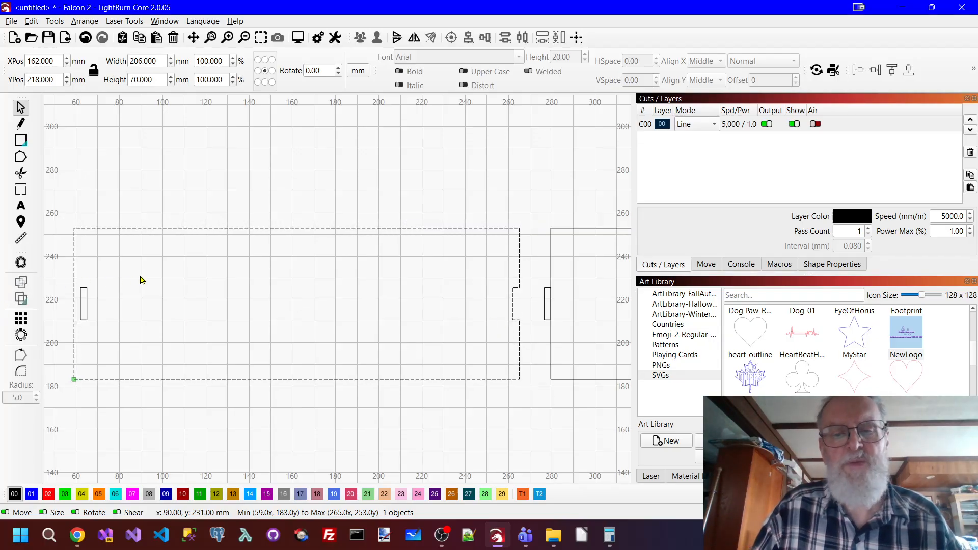
click(139, 281)
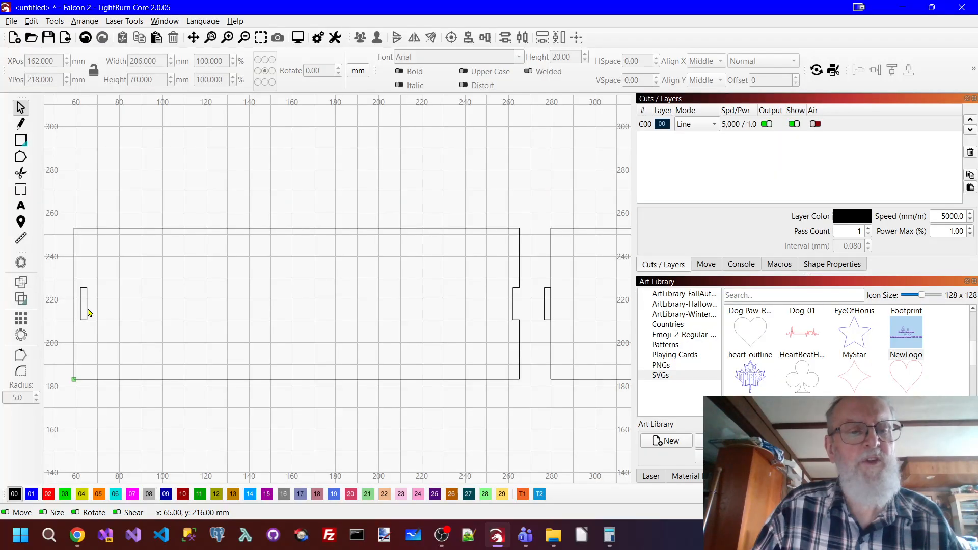
Align the remaining 3 × 15 mm rectangle with the wide panel's left edge and subtract it to cut the second notch.
click(87, 312)
shift+click(74, 259)
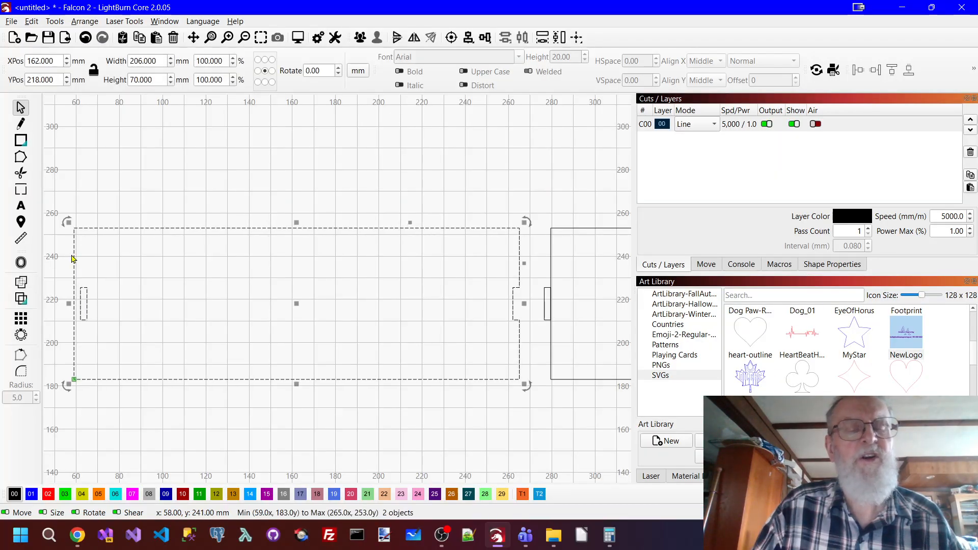
click(473, 40)
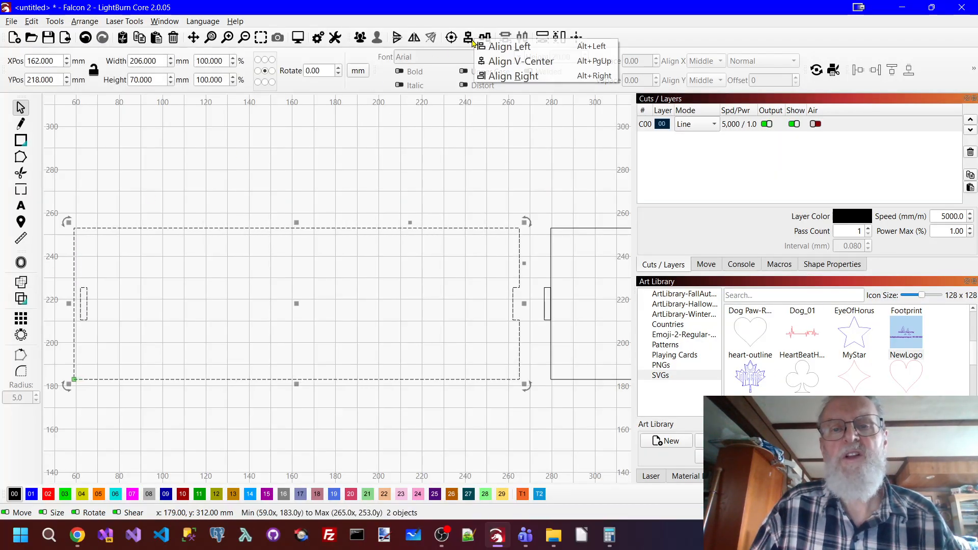
click(485, 61)
click(138, 264)
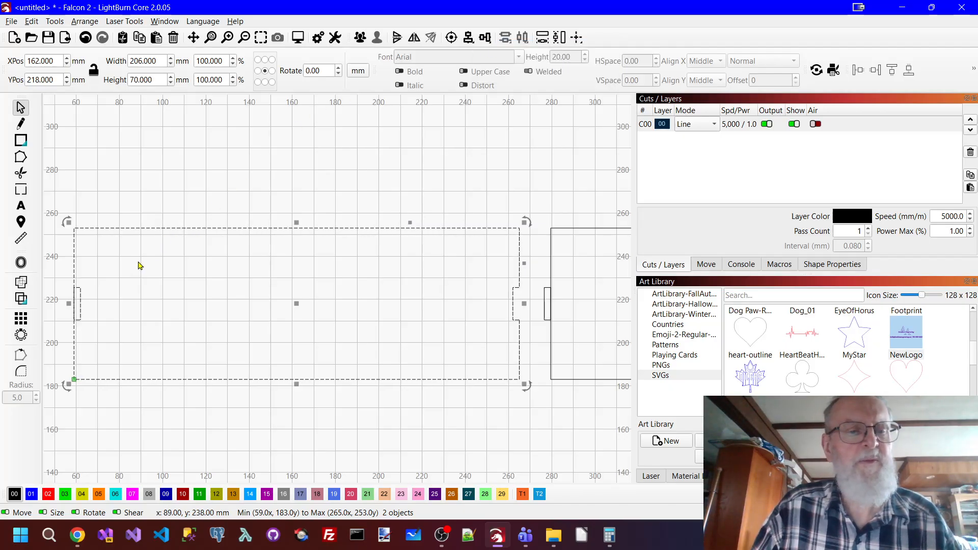
click(80, 292)
shift+click(73, 268)
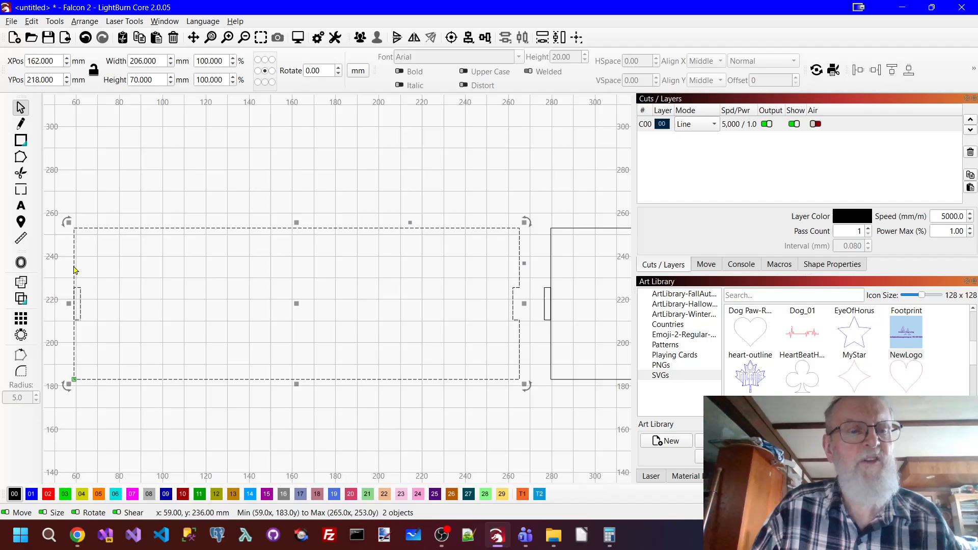
click(22, 284)
click(154, 305)
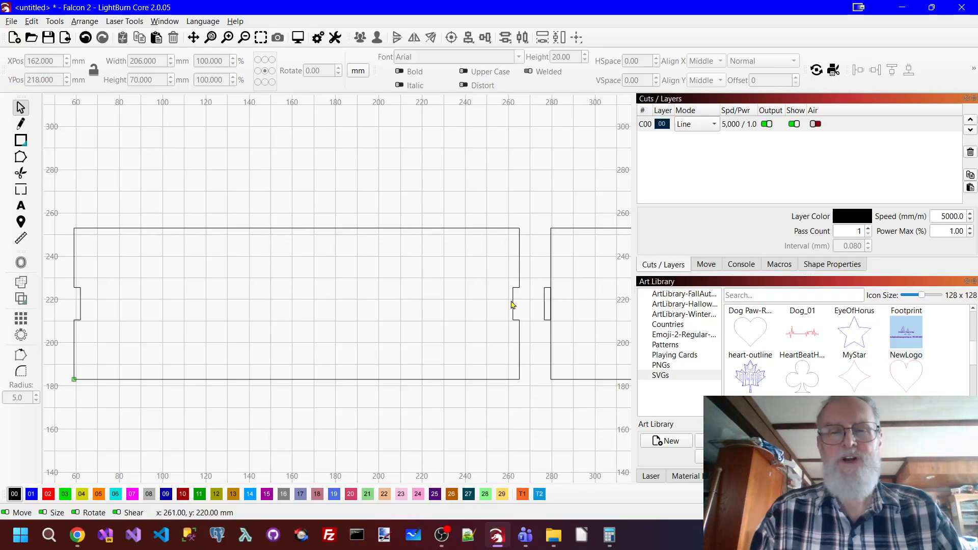
Merge the narrow panel and its two side rectangles into one tabbed outline with a Boolean union.
scroll(535, 275, down, 2)
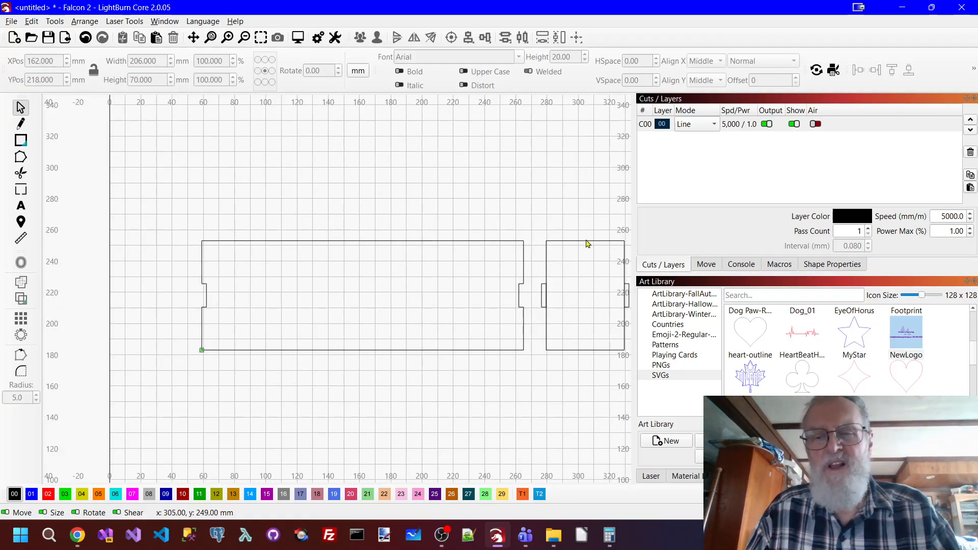
drag(534, 218, 605, 385)
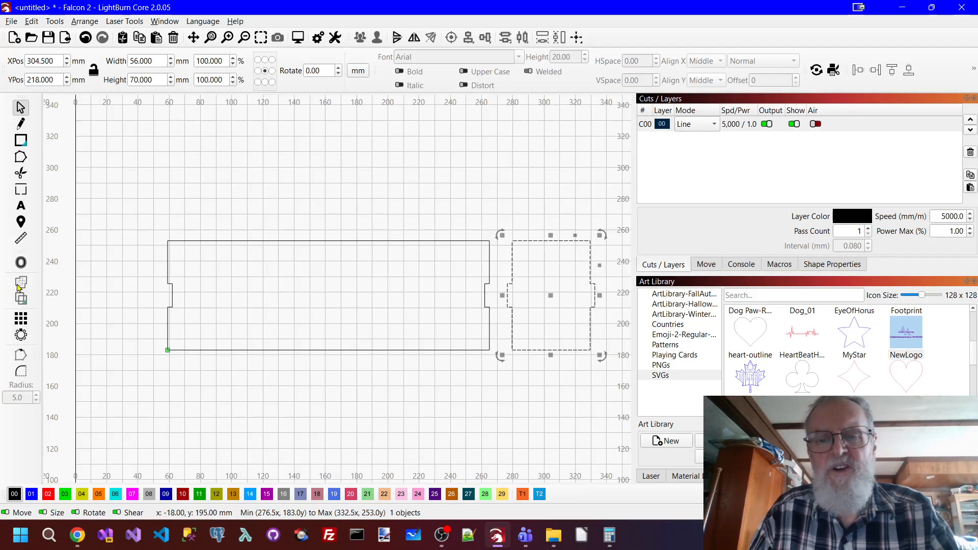
click(607, 400)
Draw a rectangle above the wide panel and set its size to 30 mm wide by 3 mm high.
scroll(430, 382, down, 1)
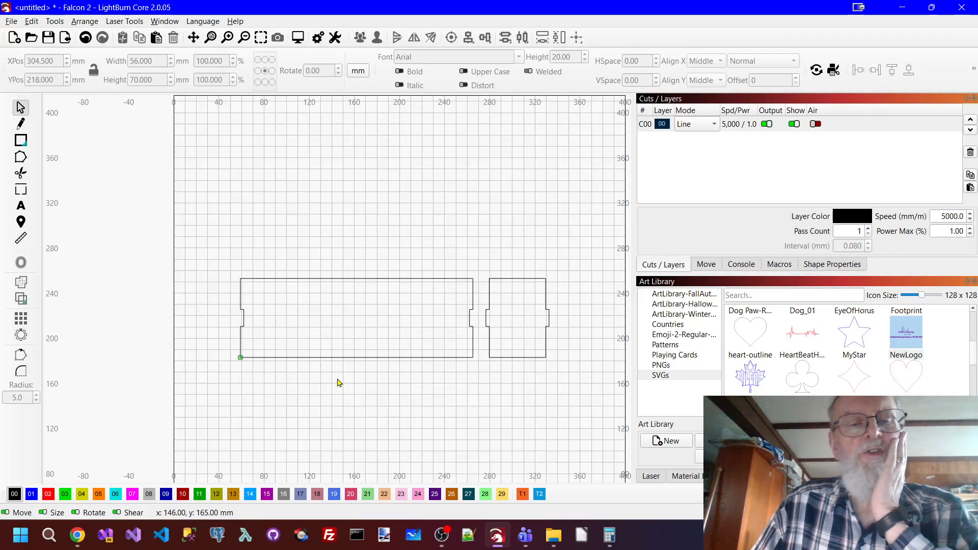
click(15, 143)
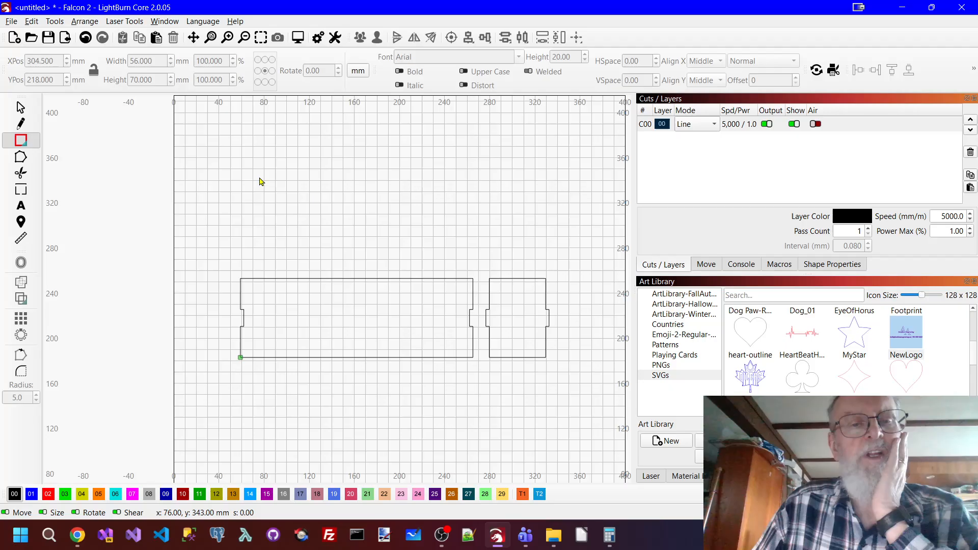
drag(259, 177, 323, 184)
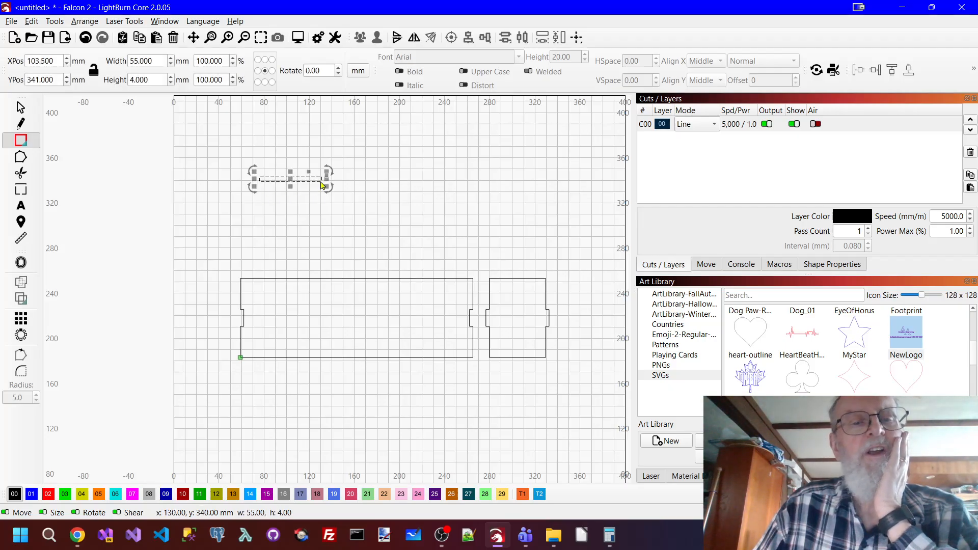
drag(154, 78, 87, 81)
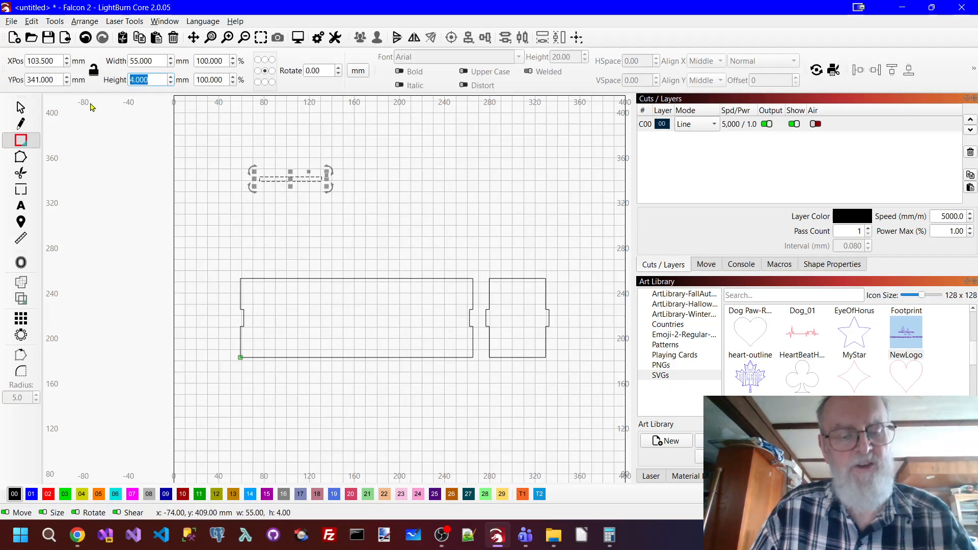
text(3)
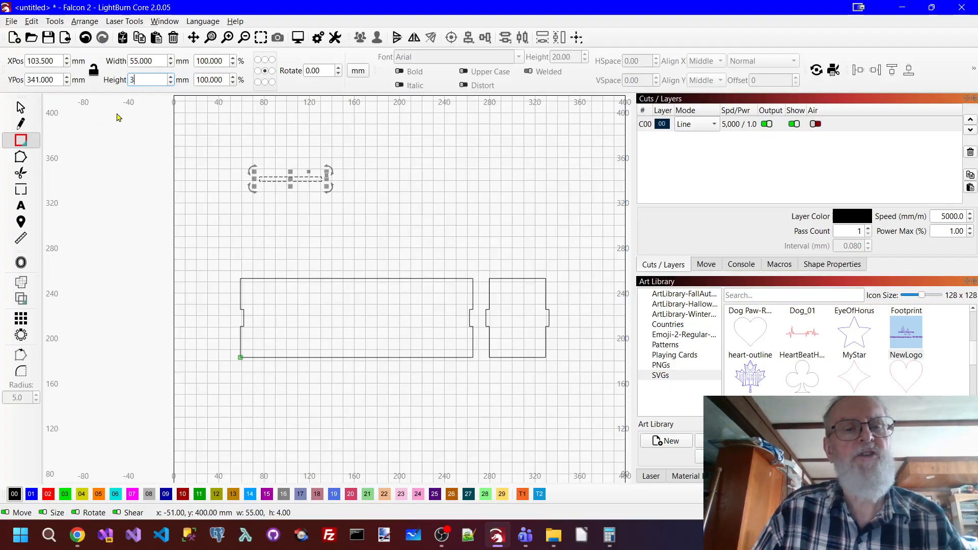
drag(160, 61, 109, 62)
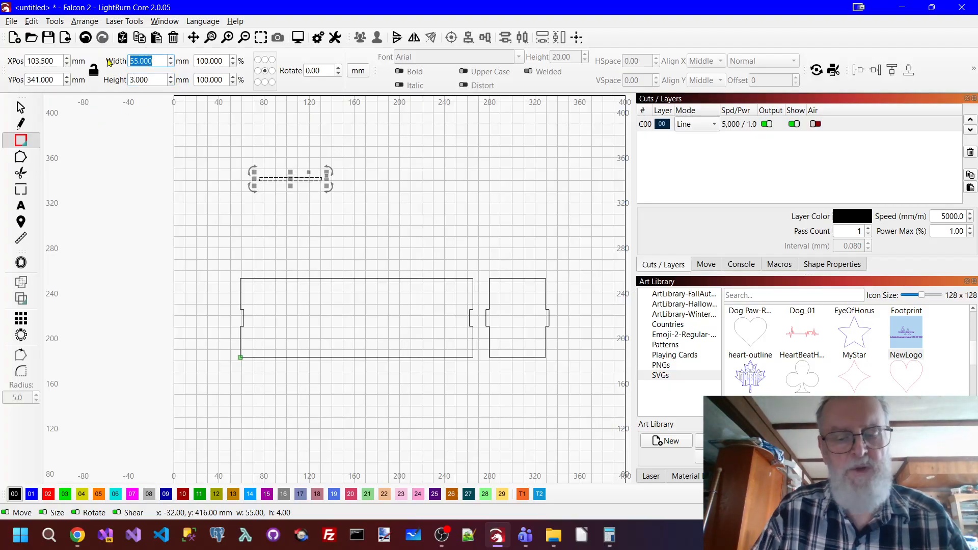
text(30)
key(Tab)
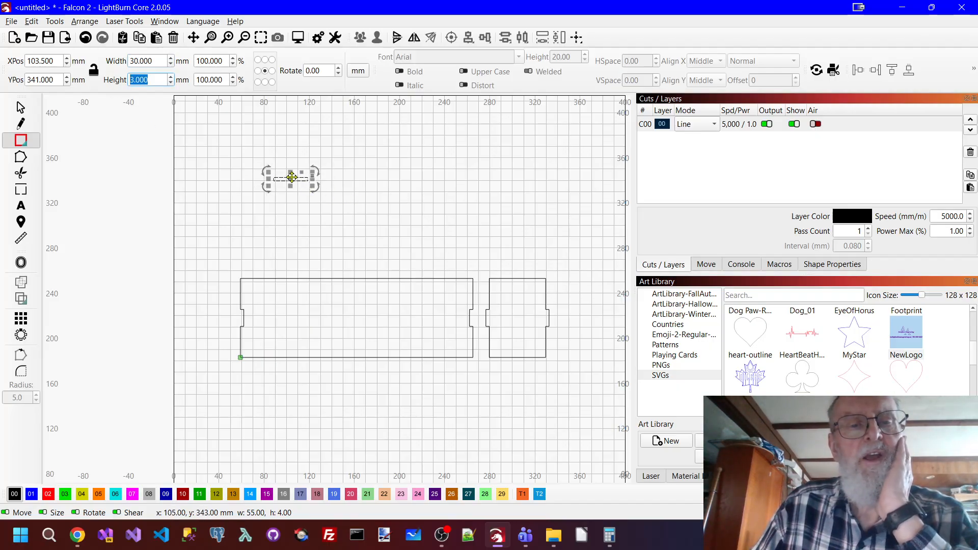
Move the 30 × 3 mm rectangle to the lower left area of the wide panel and align it with the panel's bottom edge.
drag(291, 176, 280, 355)
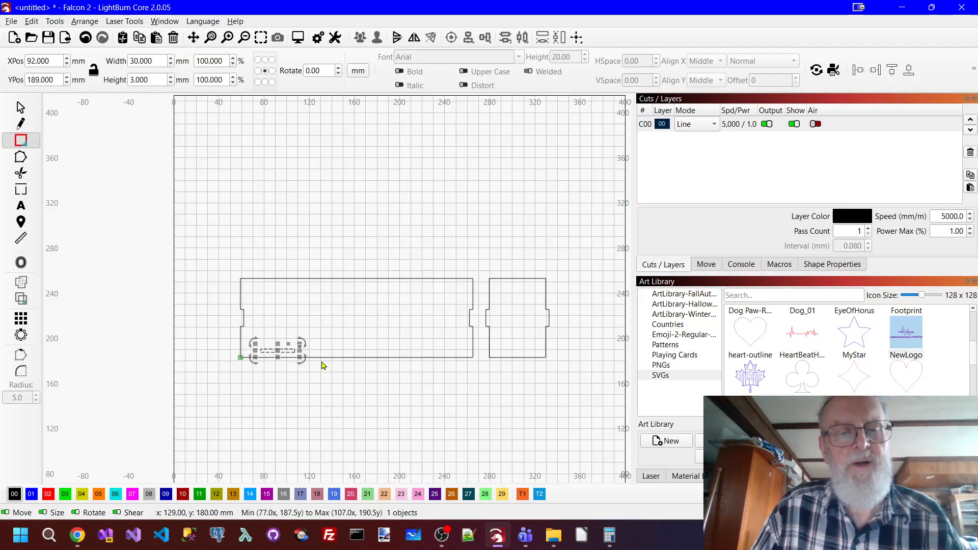
shift+click(367, 357)
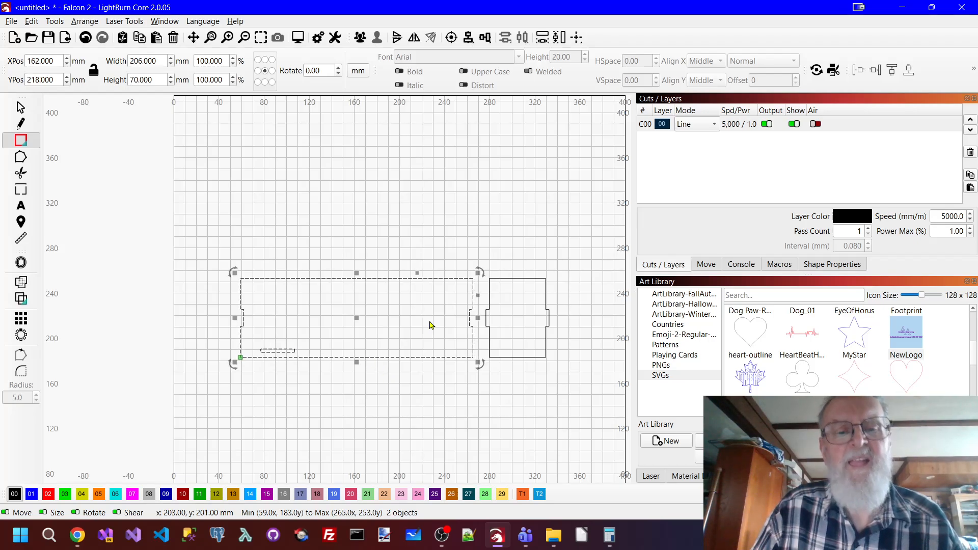
click(485, 37)
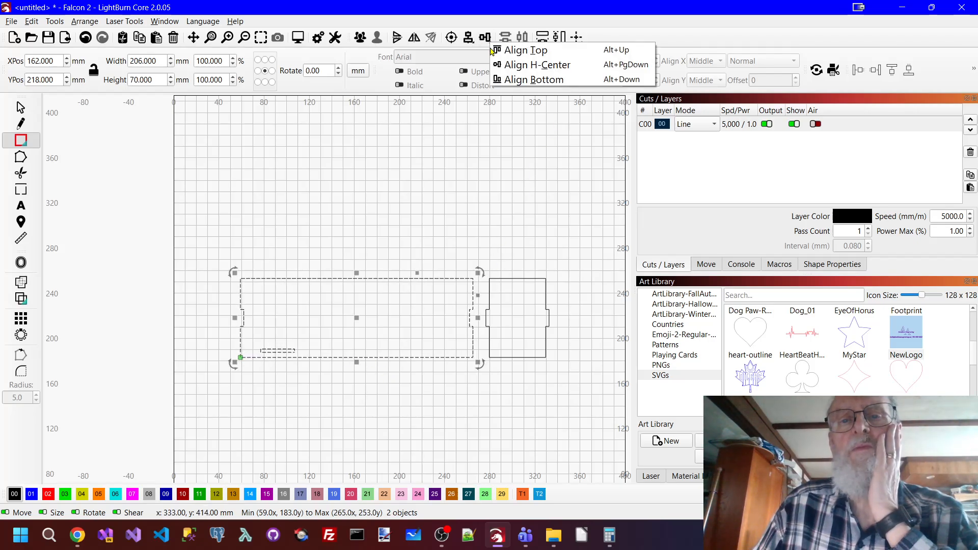
click(533, 80)
click(386, 408)
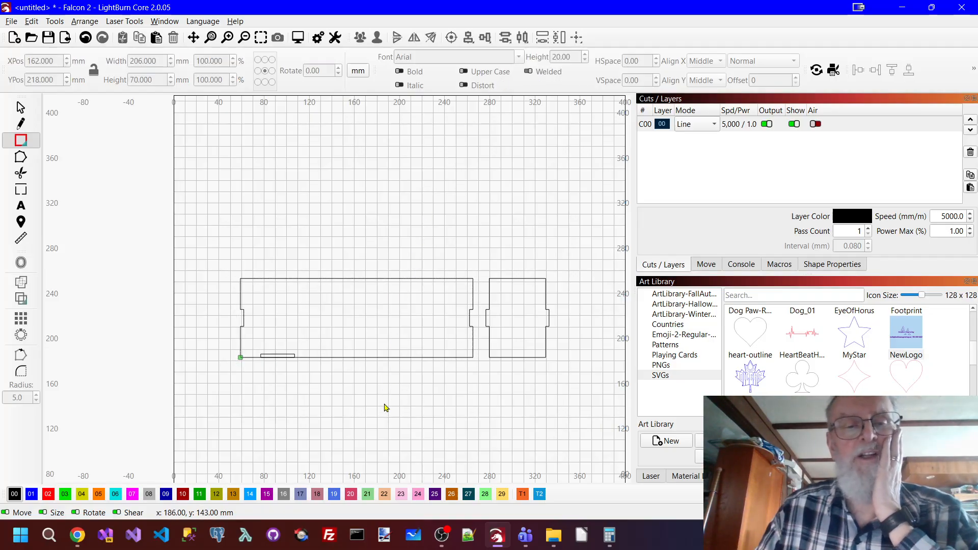
Array the 30 × 3 mm rectangle along the wide panel's lower edge in 3 columns with 40 mm edge spacing, grouping the results.
click(274, 357)
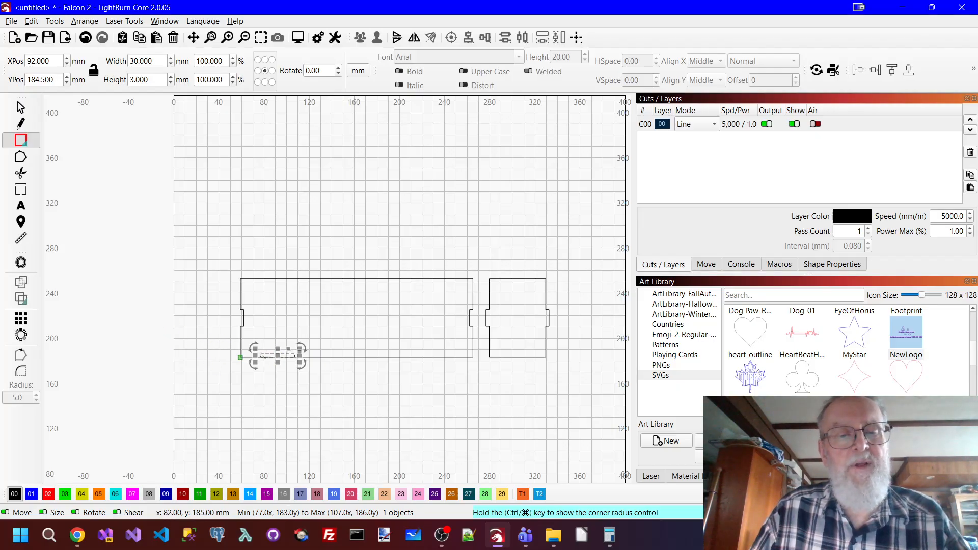
click(21, 319)
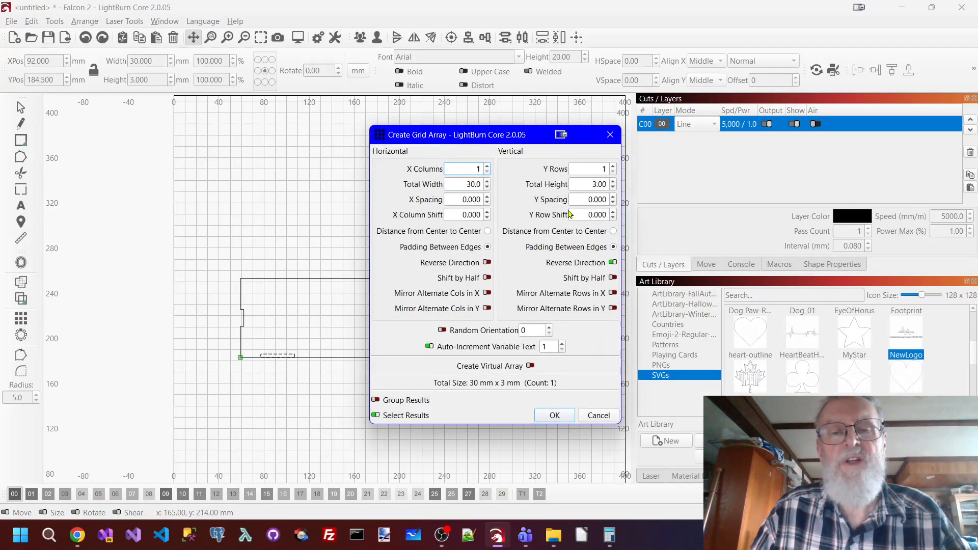
drag(458, 138, 698, 155)
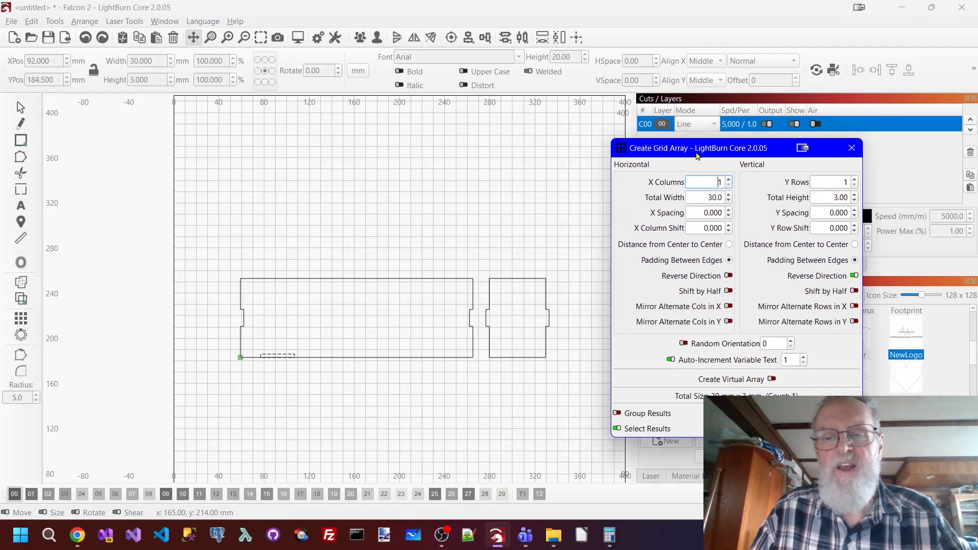
double_click(705, 215)
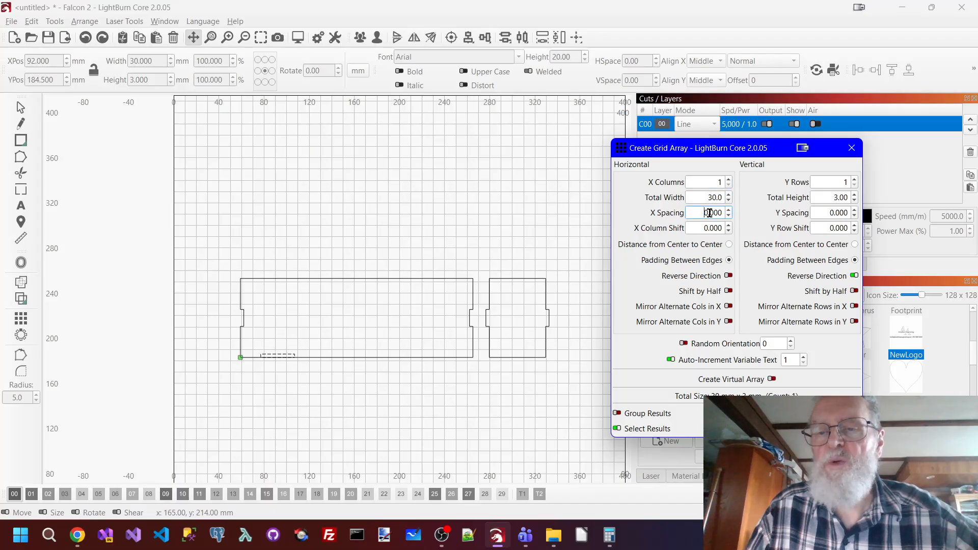
text(4)
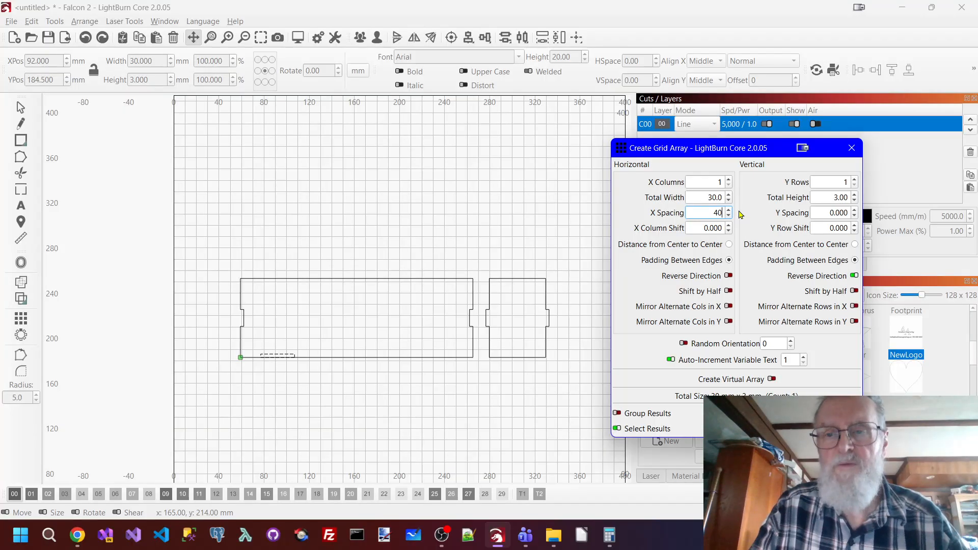
text(0)
click(730, 180)
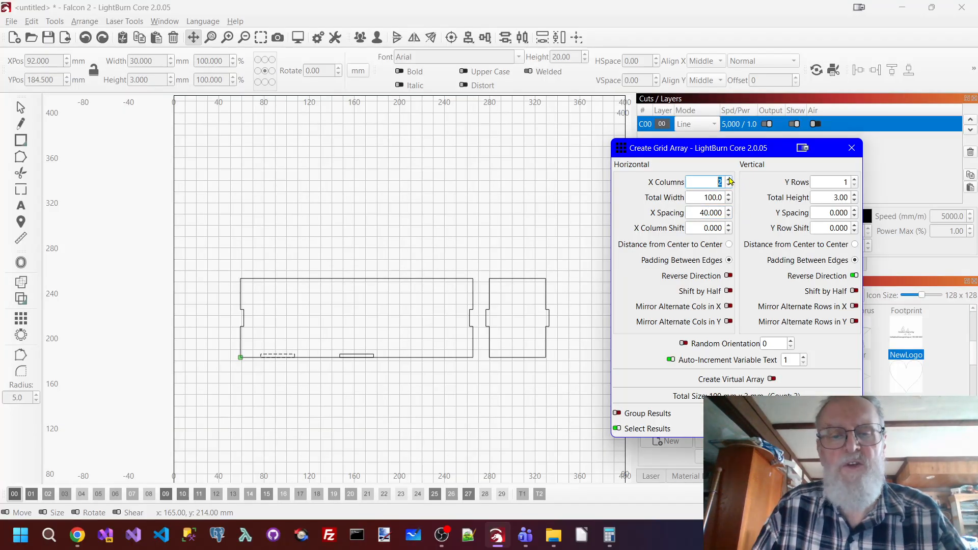
click(729, 179)
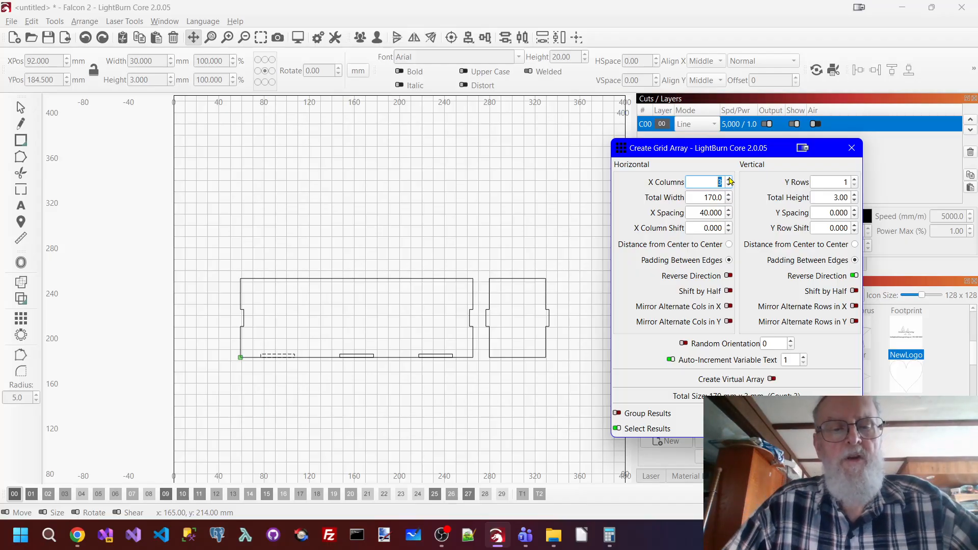
click(644, 417)
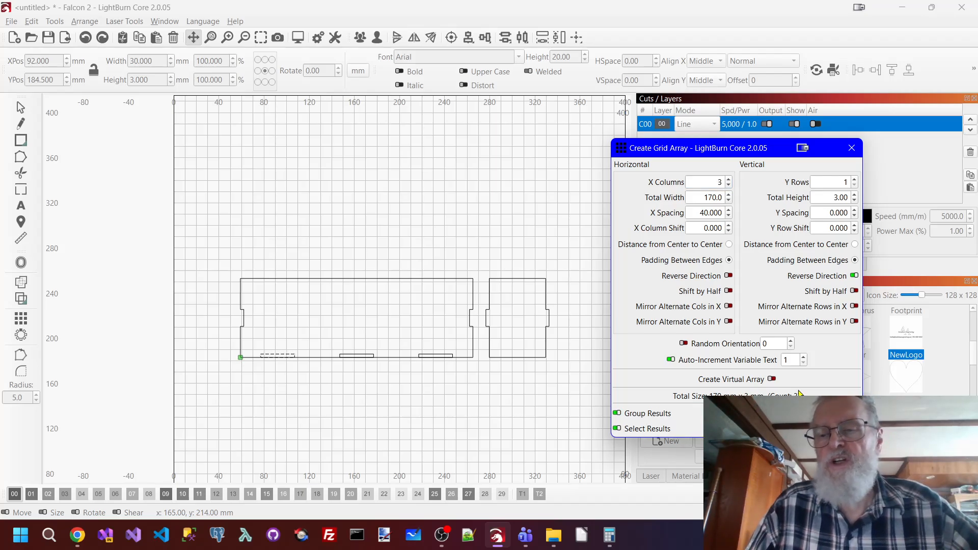
click(784, 427)
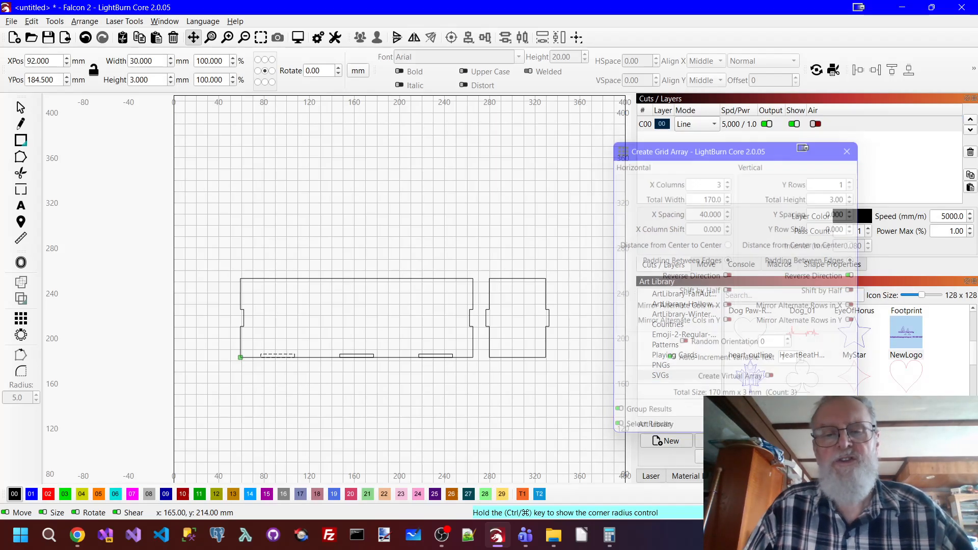
drag(320, 409, 325, 405)
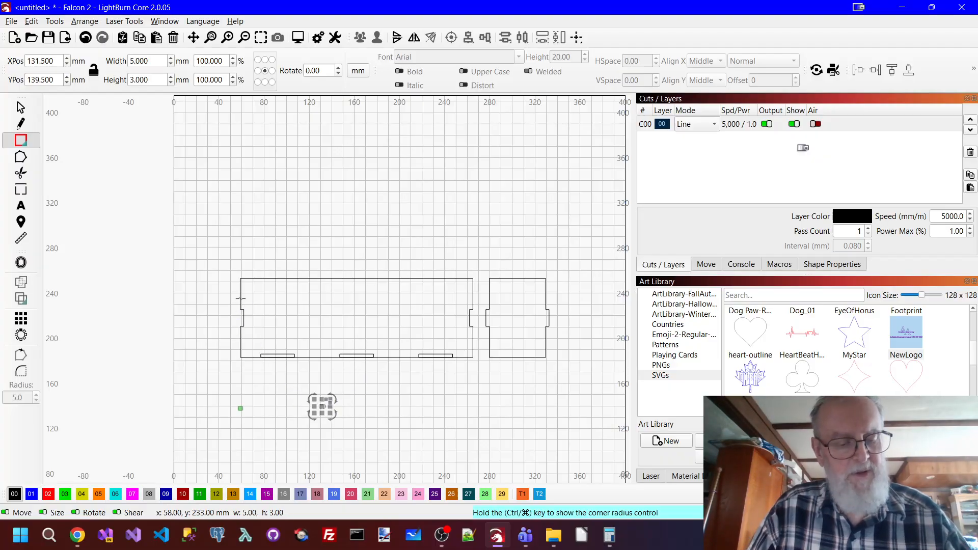
key(ctrl+z)
Center the group of three 30 × 3 mm rectangles horizontally on the wide panel.
click(21, 108)
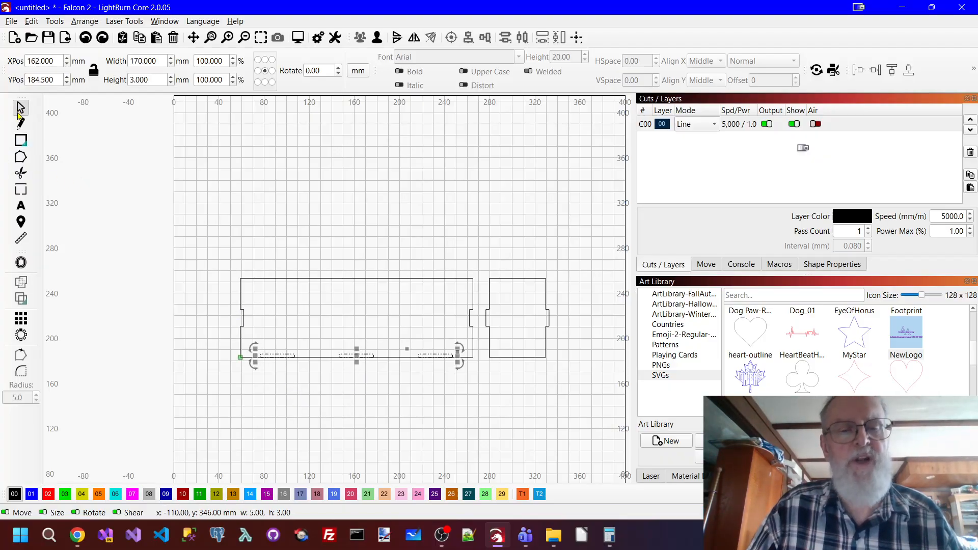
click(395, 443)
click(374, 358)
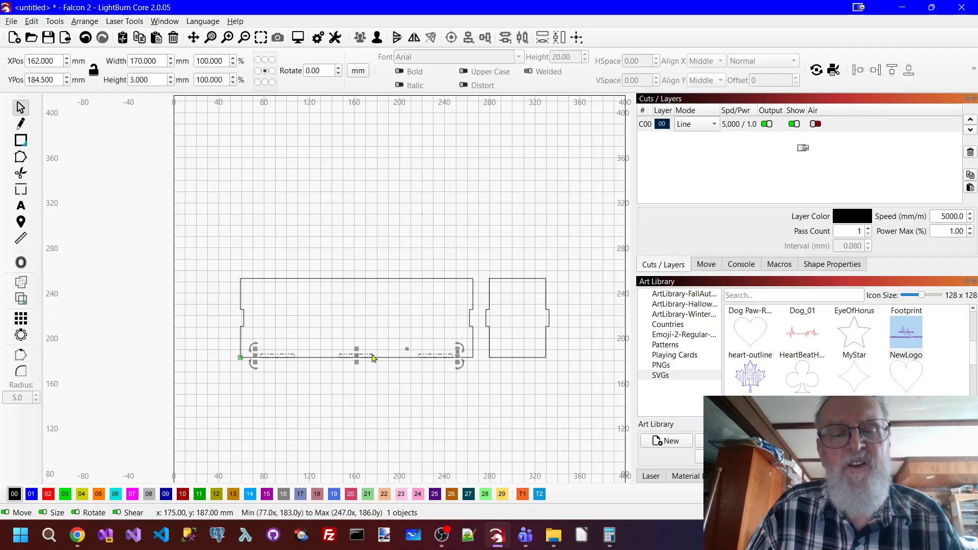
shift+click(390, 279)
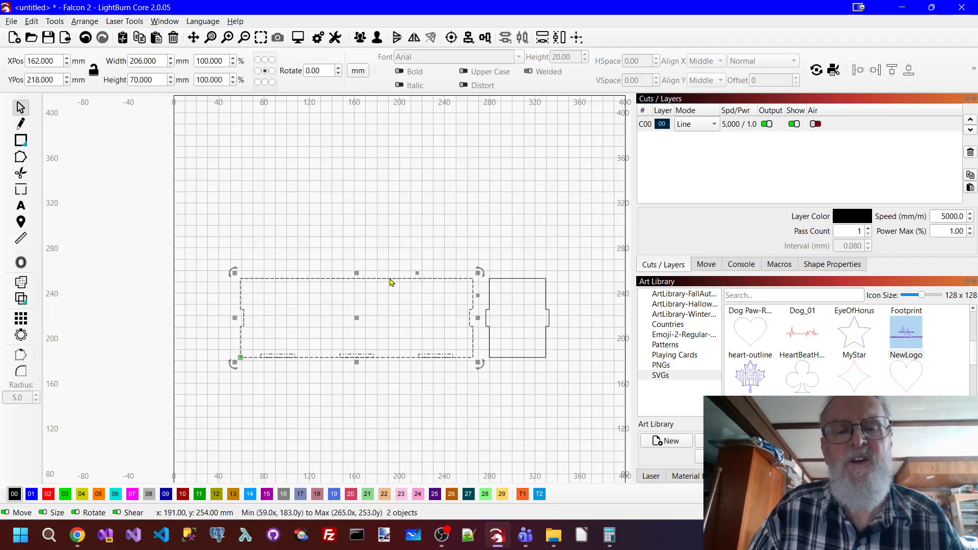
right_click(471, 37)
click(488, 64)
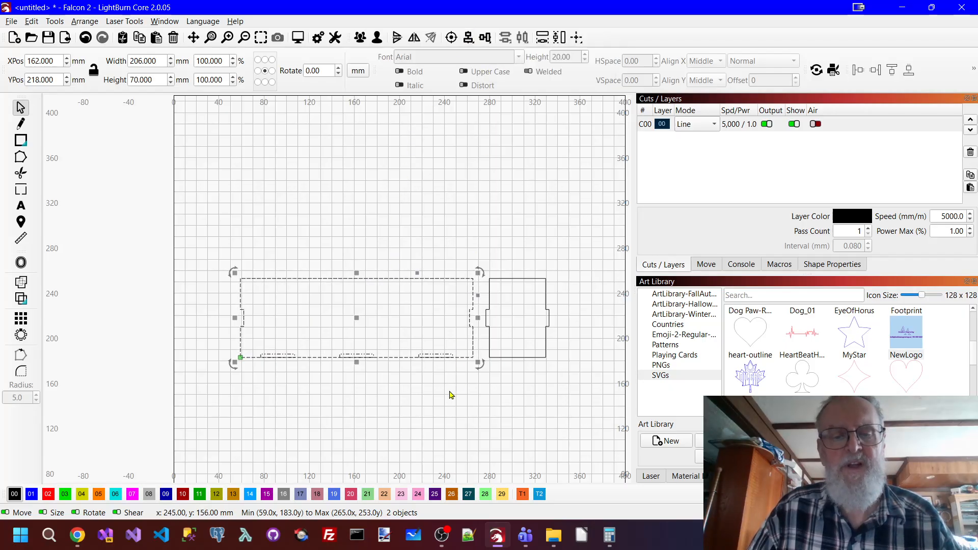
click(437, 413)
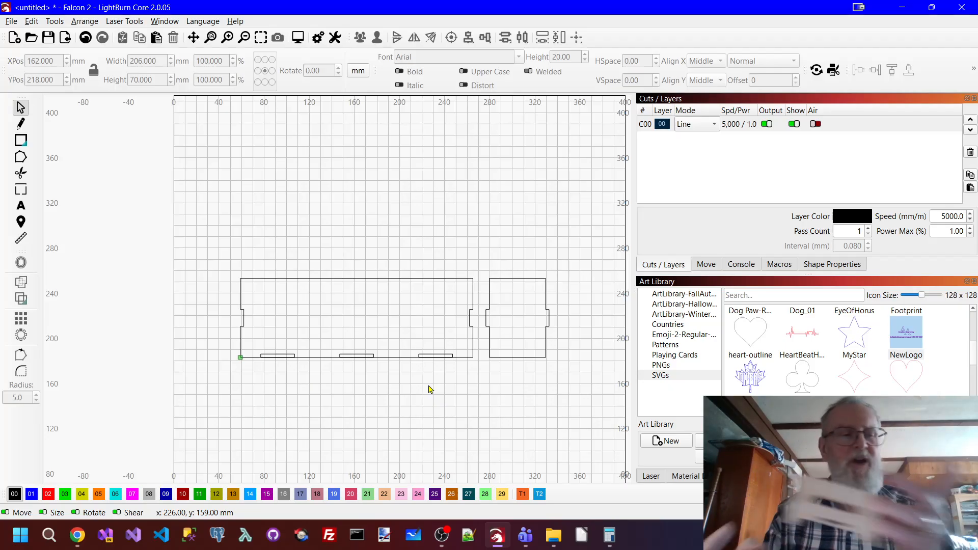
Array the rectangle group upward in 2 rows with zero spacing, with vertical reverse direction and result grouping turned off.
click(438, 355)
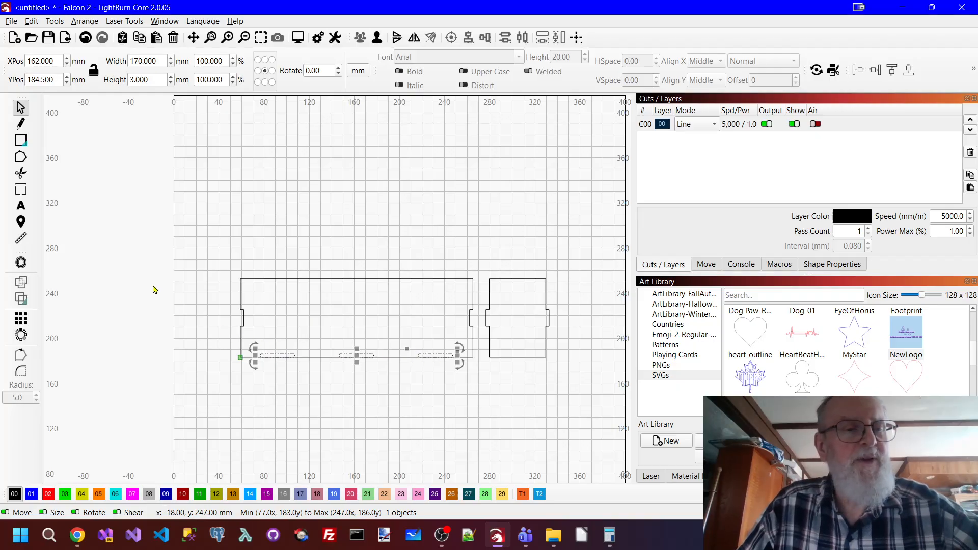
click(21, 320)
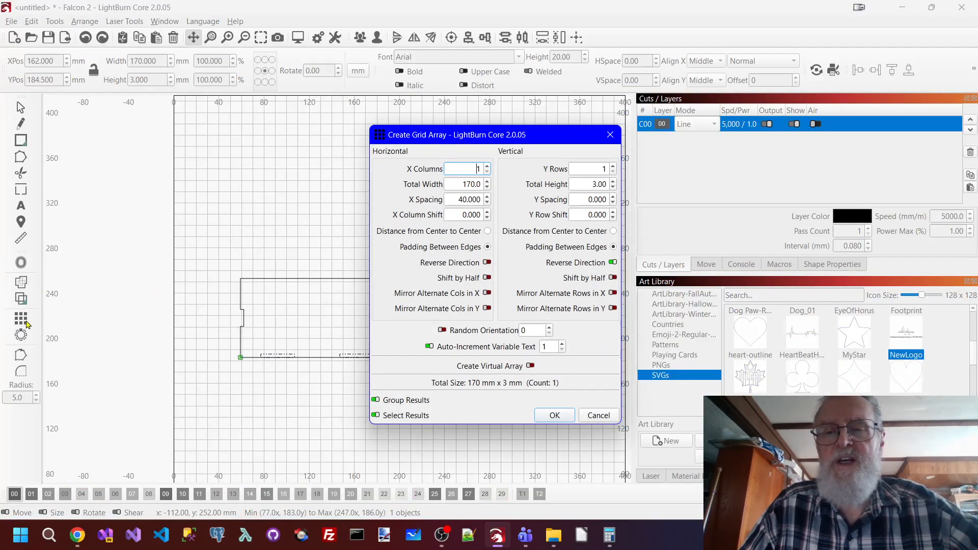
click(614, 262)
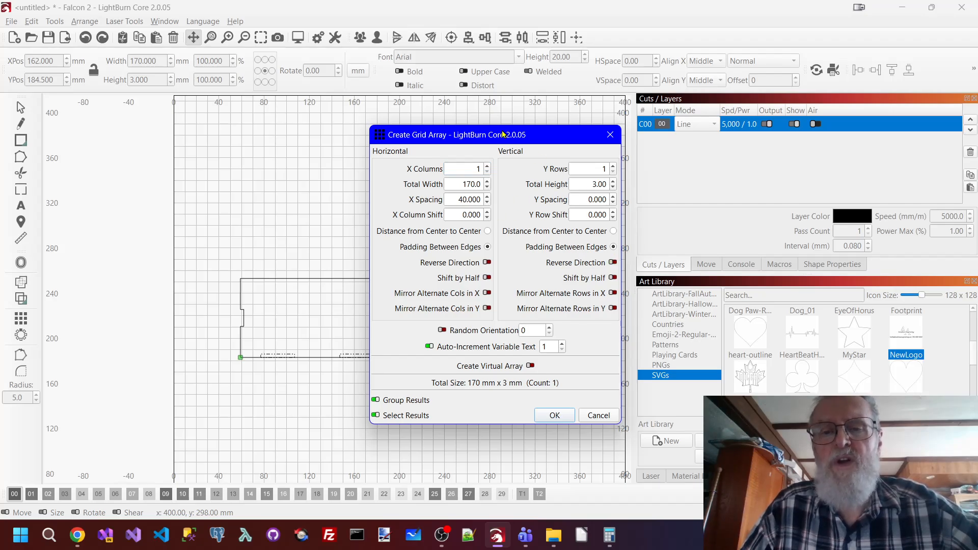
drag(564, 134, 615, 120)
drag(508, 185, 549, 186)
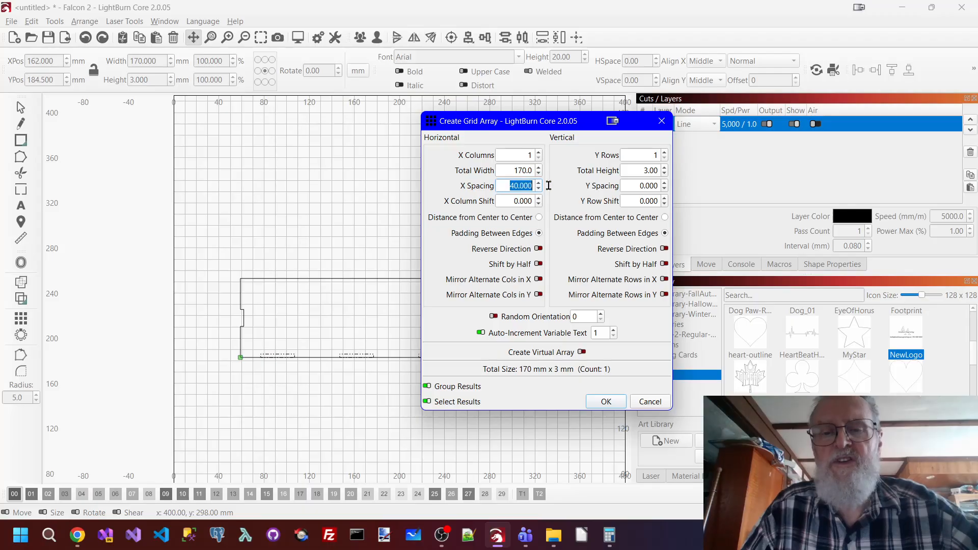
text(0)
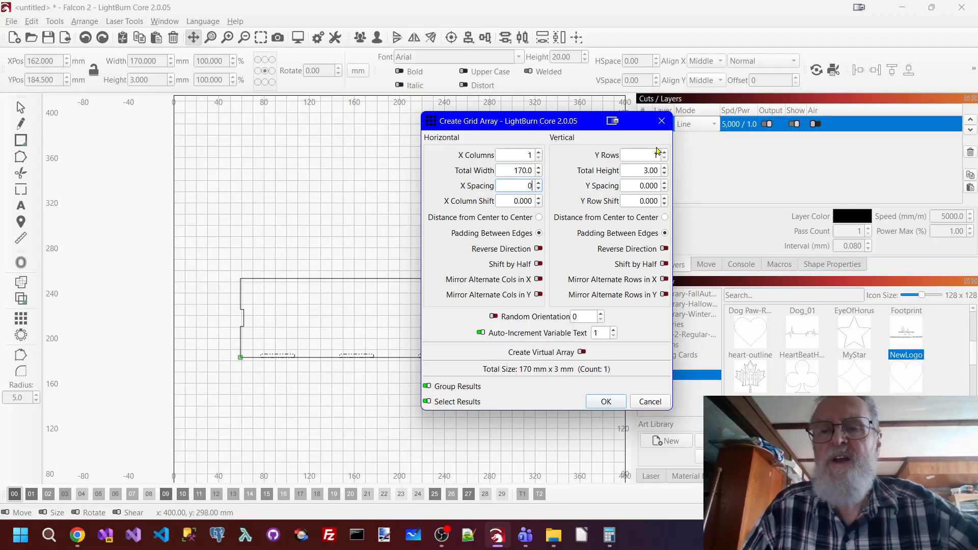
drag(599, 123, 772, 124)
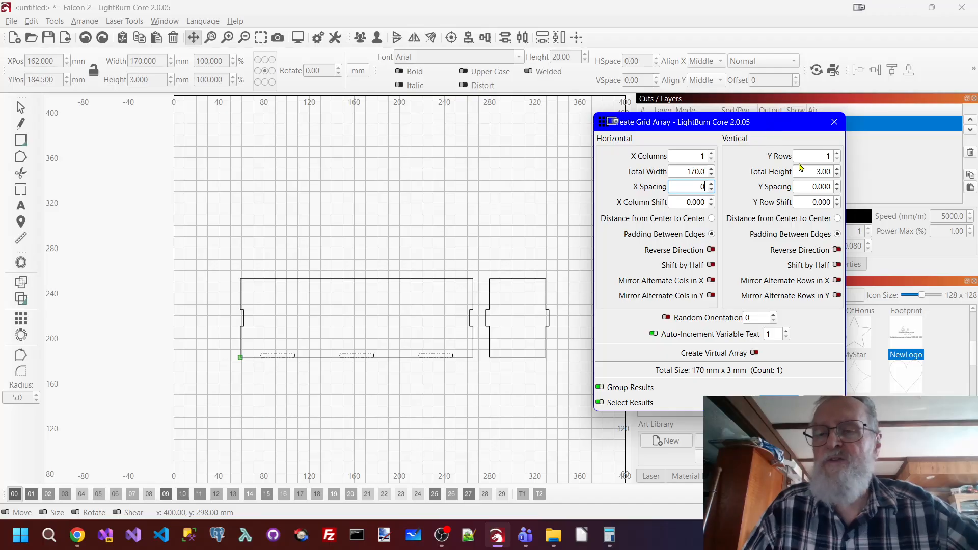
click(838, 154)
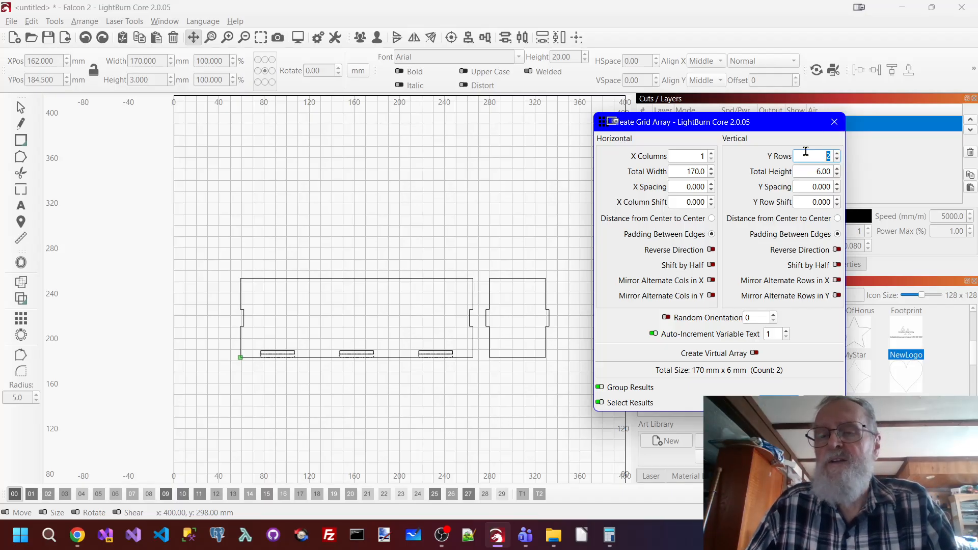
click(606, 391)
key(Return)
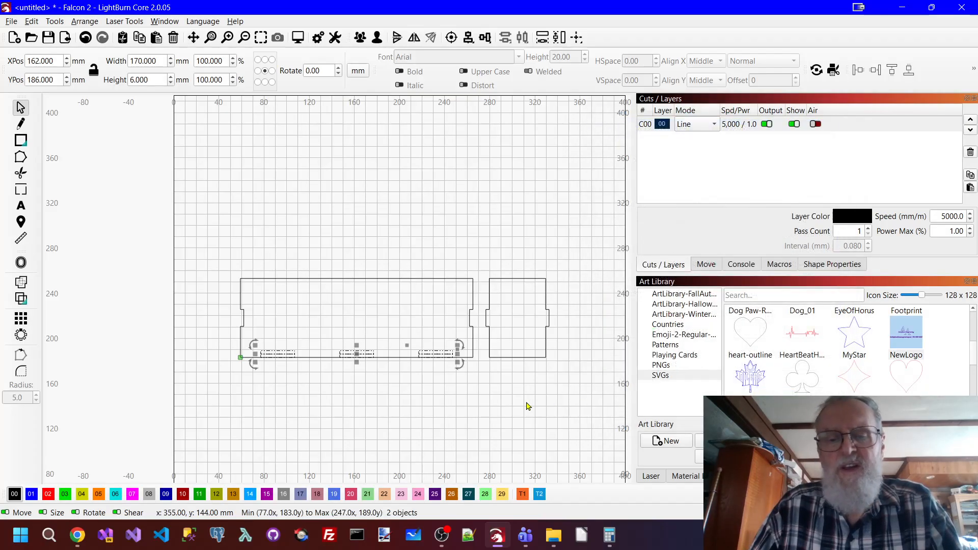
Delete the lower row of rectangles on the wide panel's bottom edge, keeping the row above it.
scroll(404, 371, up, 2)
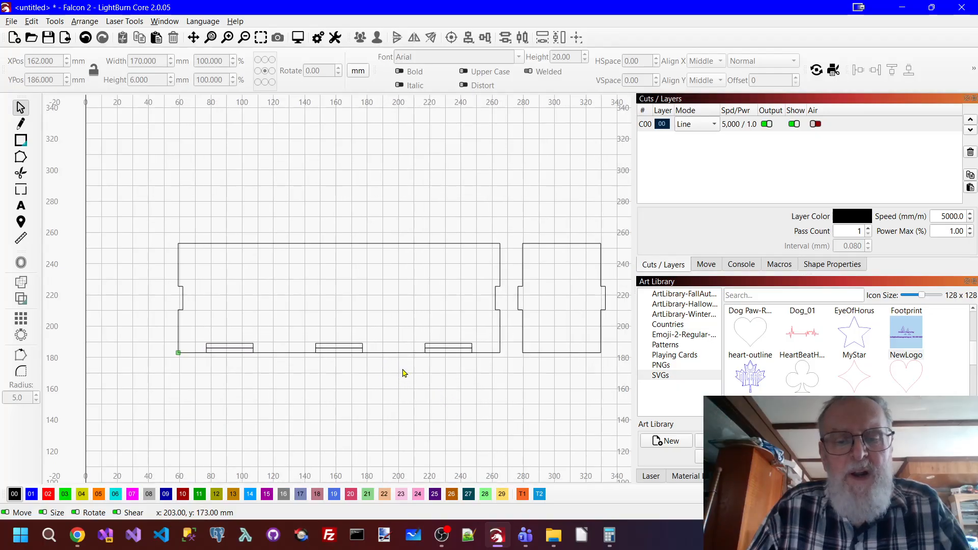
click(426, 351)
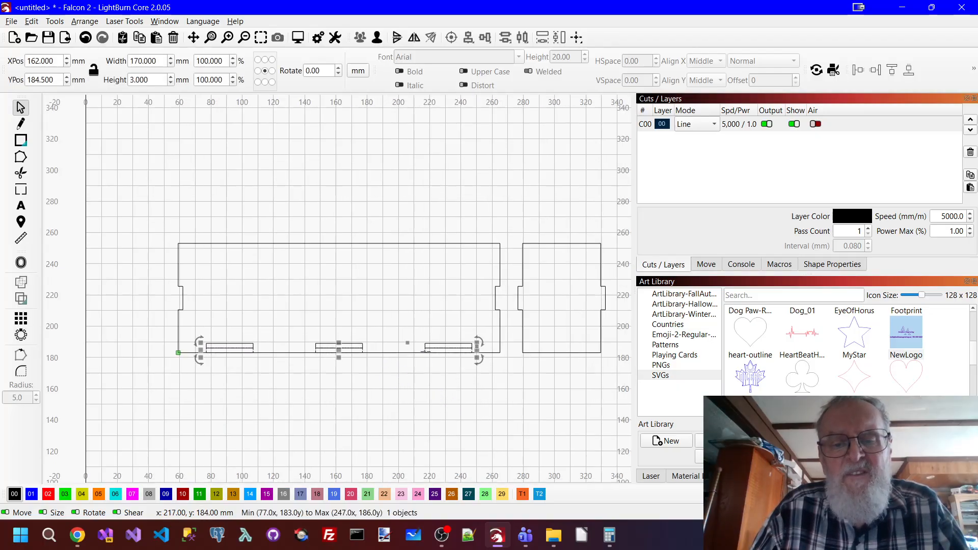
key(Delete)
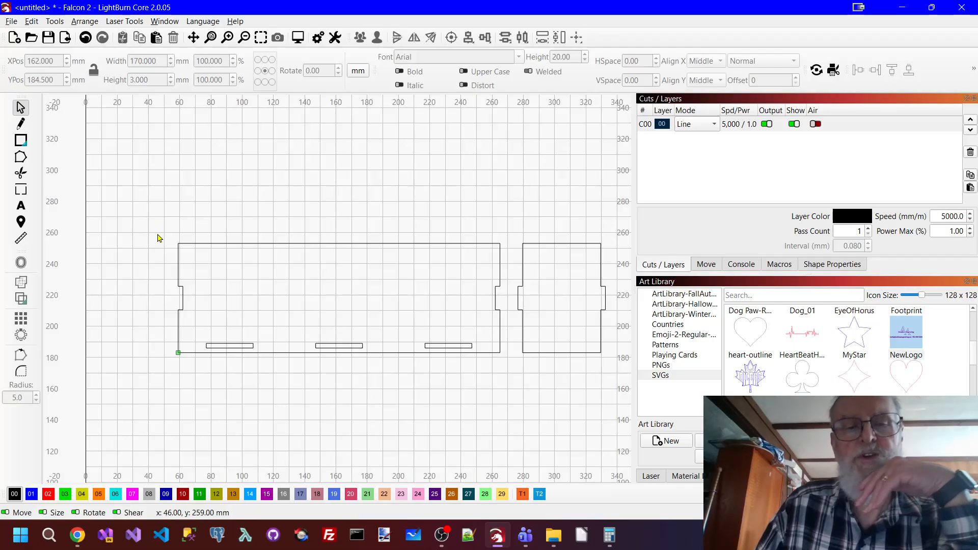
Make a copy of the narrow tabbed panel and place it on the left side of the wide panel.
click(582, 247)
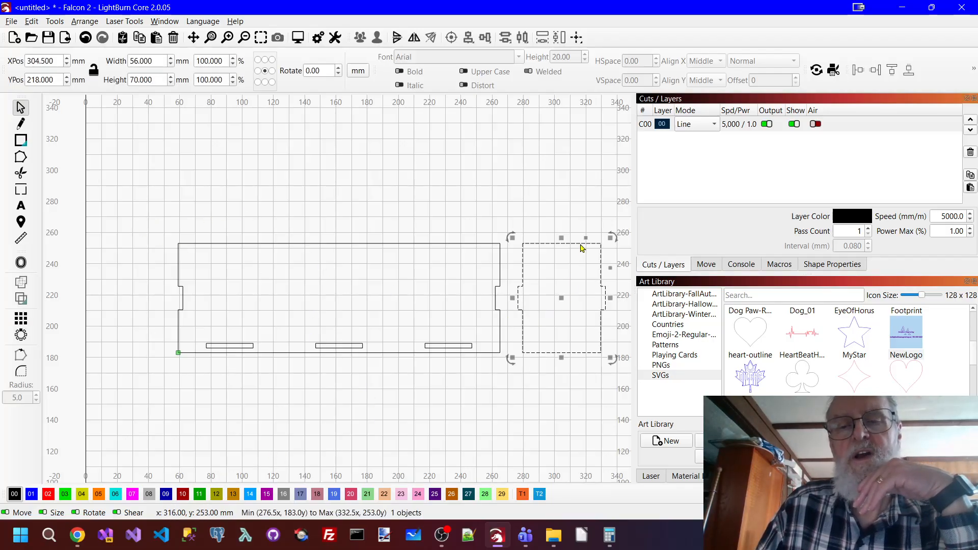
scroll(559, 265, down, 2)
right_click(566, 287)
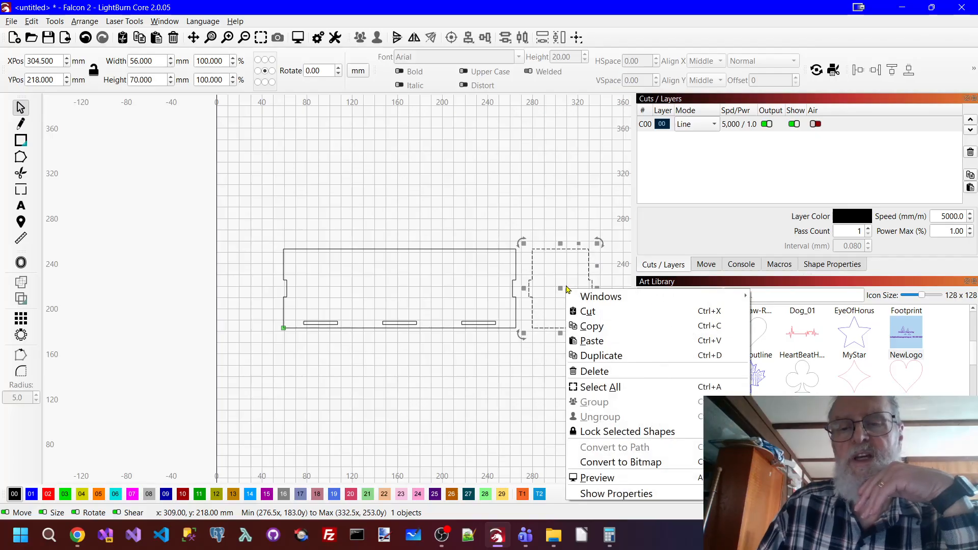
click(594, 341)
drag(566, 297, 247, 294)
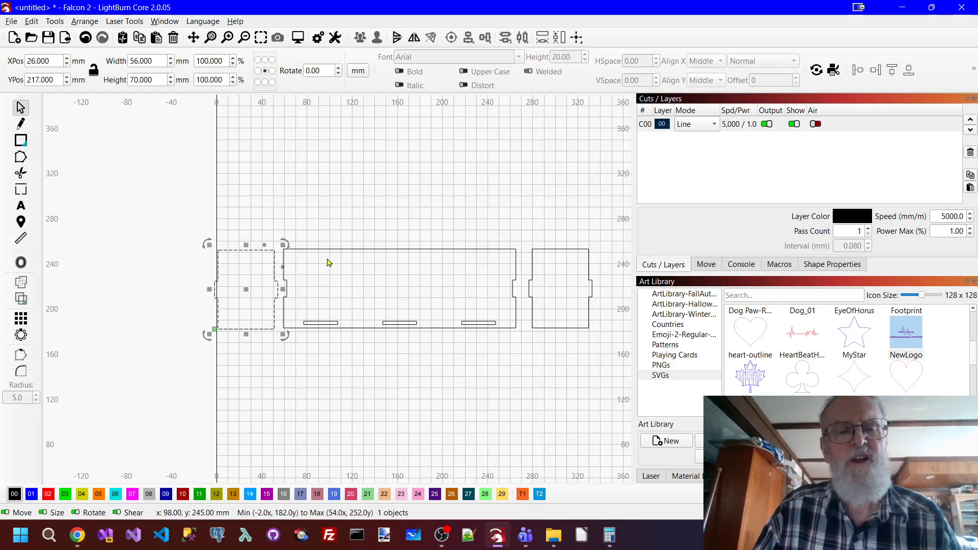
Align the copied narrow panel's vertical center with that of the wide panel.
shift+click(380, 249)
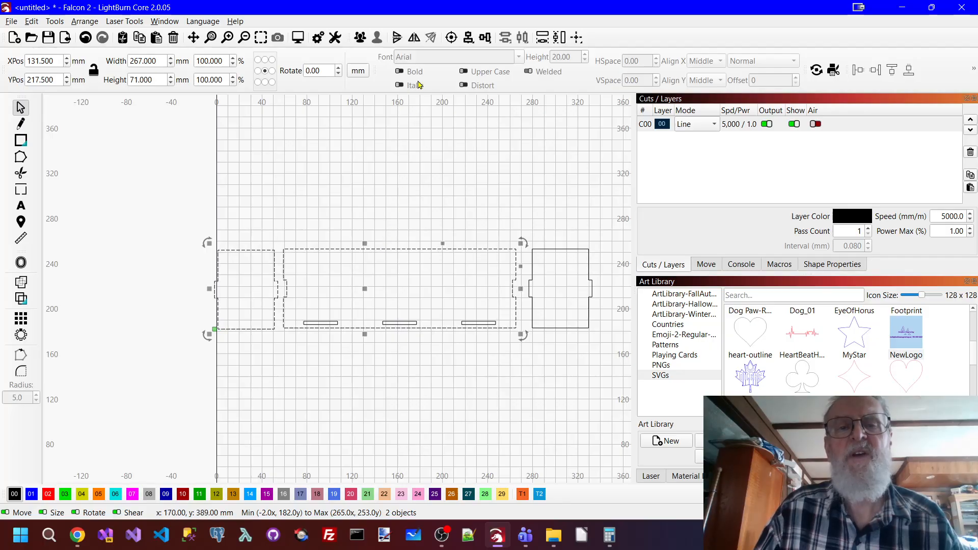
click(475, 43)
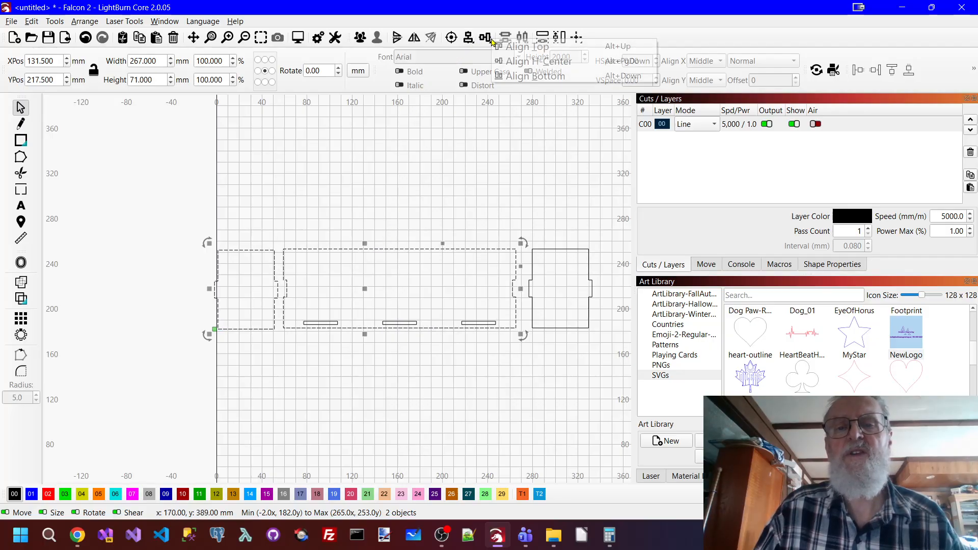
click(515, 59)
click(321, 306)
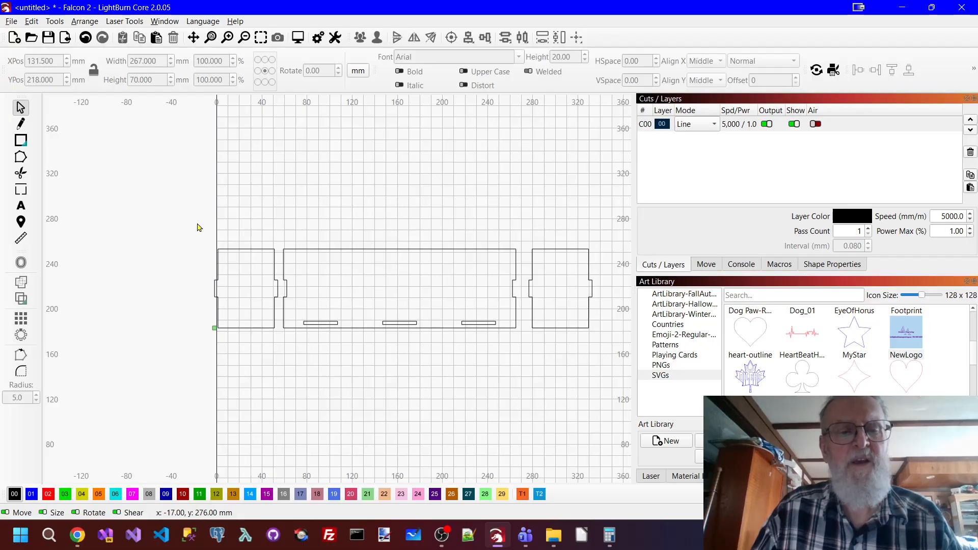
Move all three panels and the slots together about 32 mm to the right, bringing the left panel fully inside the work area.
drag(191, 221, 622, 354)
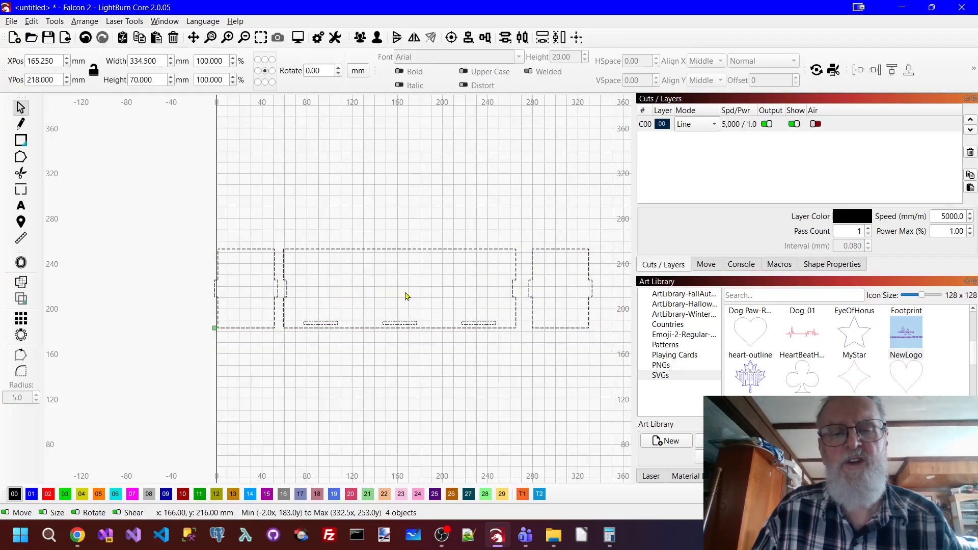
drag(404, 295, 440, 293)
click(455, 373)
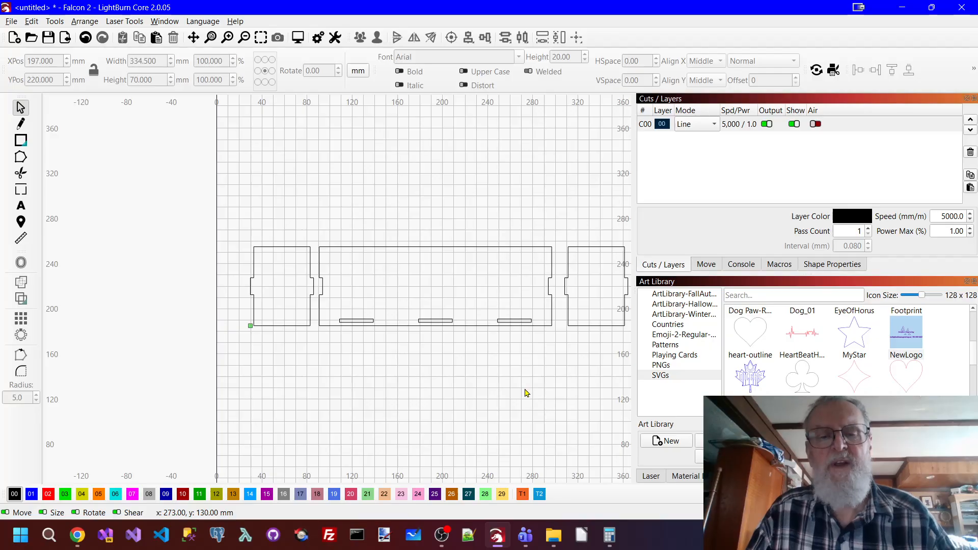
scroll(526, 393, up, 1)
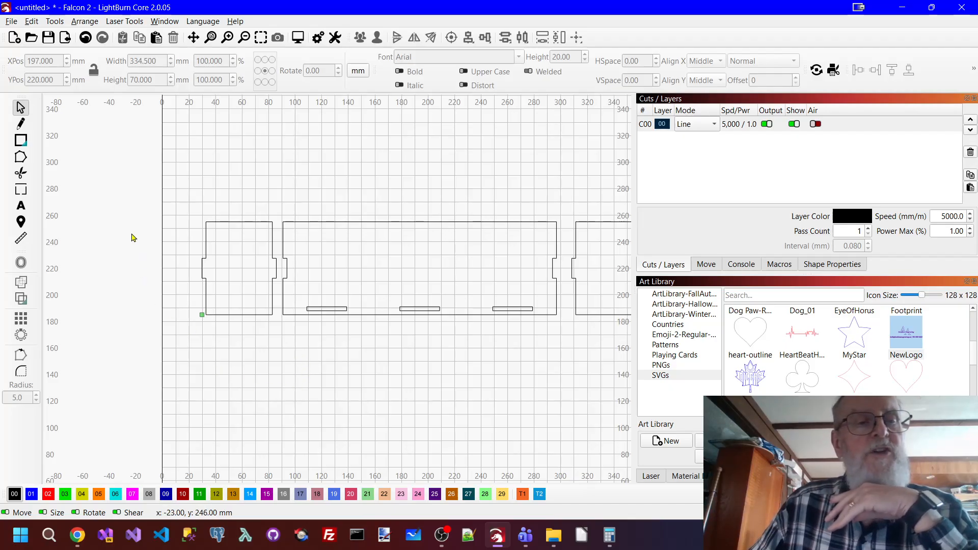
Draw a thin rectangle about 3 mm high below the left narrow and wide panels and set its width to 30 mm.
click(20, 140)
mouse_move(257, 340)
mouse_down()
mouse_move(286, 360)
mouse_move(317, 342)
mouse_up()
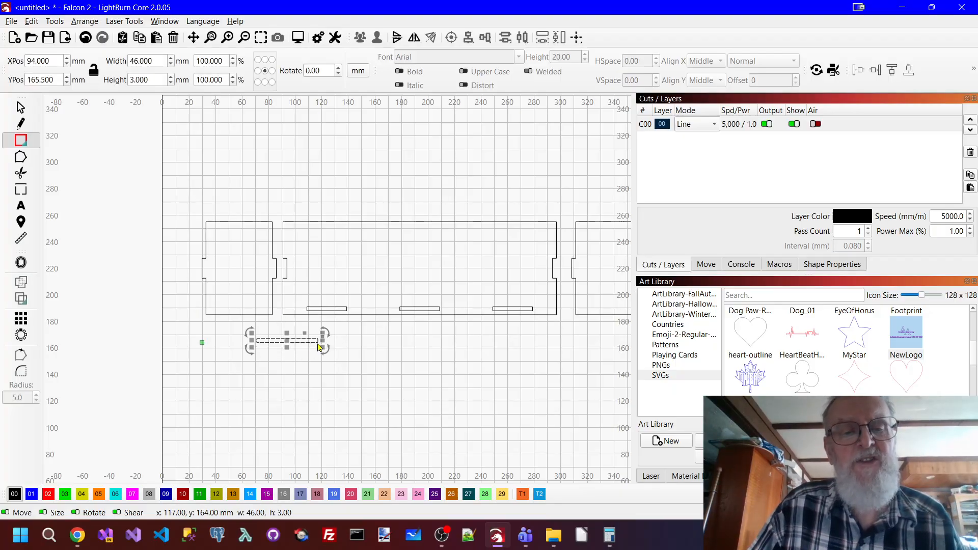
double_click(156, 58)
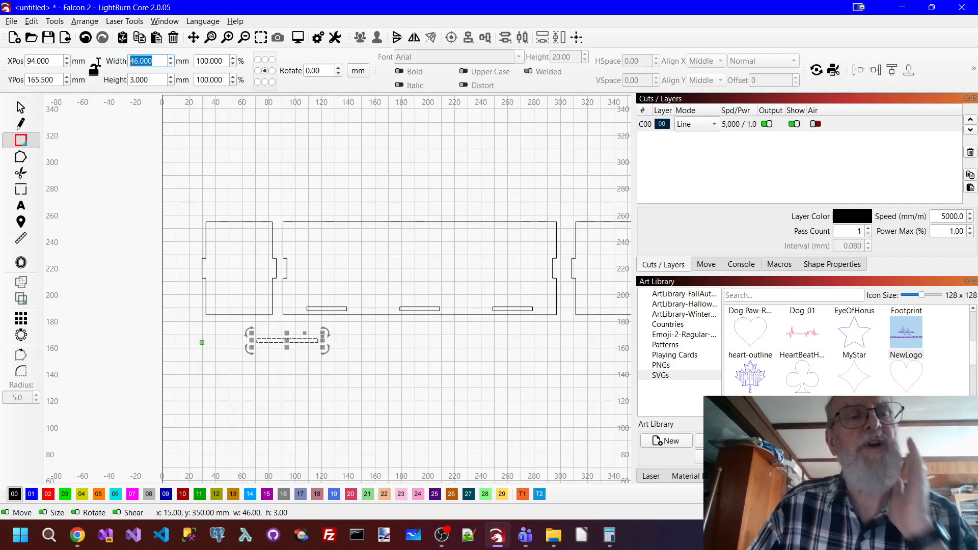
text(30)
key(Tab)
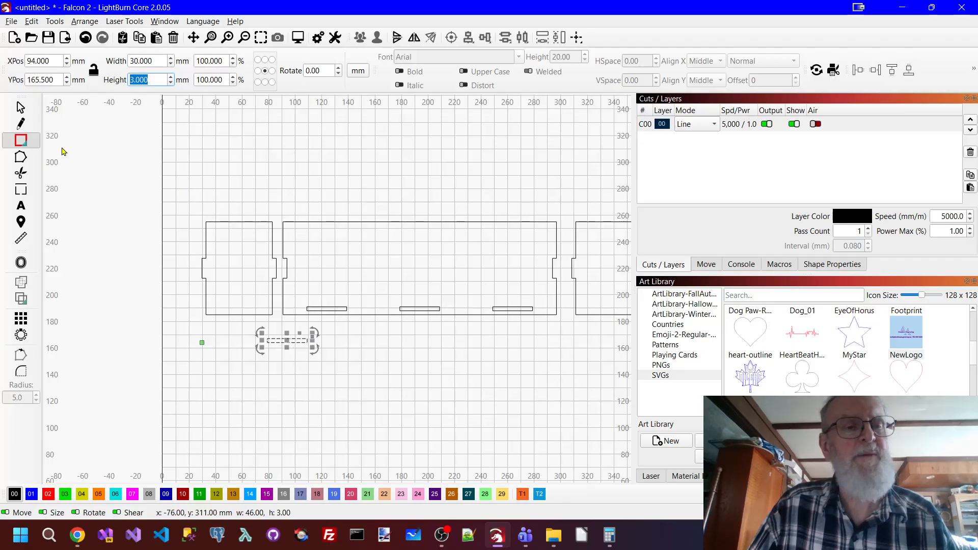
click(20, 108)
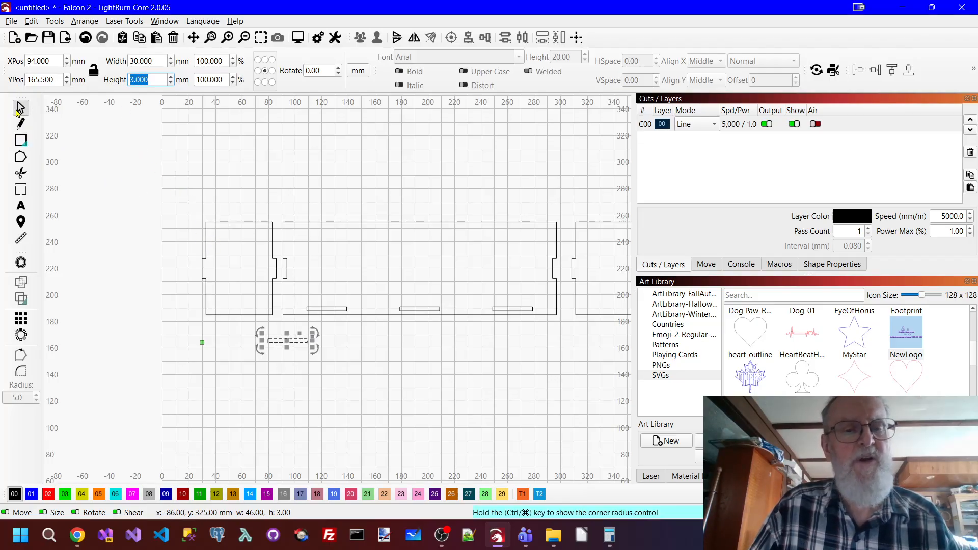
click(316, 364)
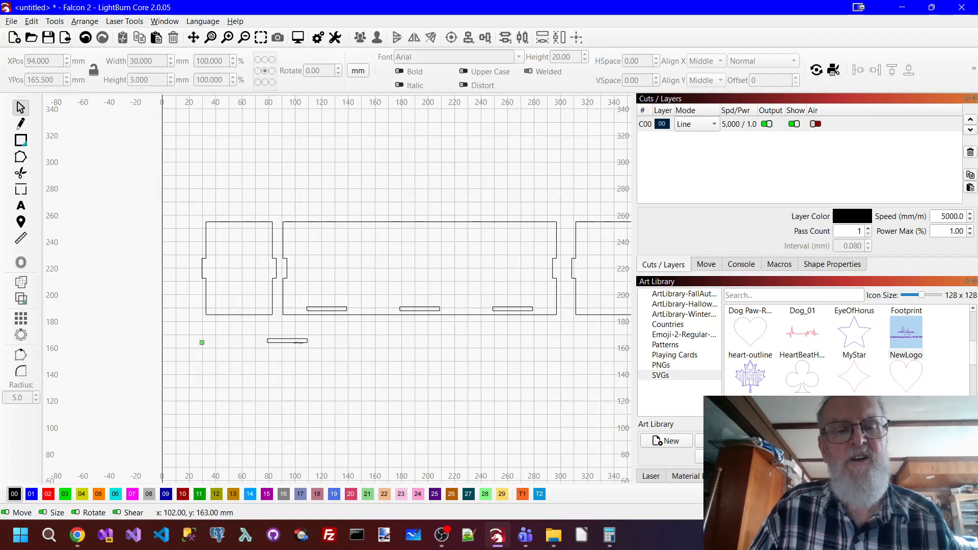
Center the 30 × 3 mm rectangle on the left narrow panel's vertical centerline.
click(287, 339)
shift+click(273, 255)
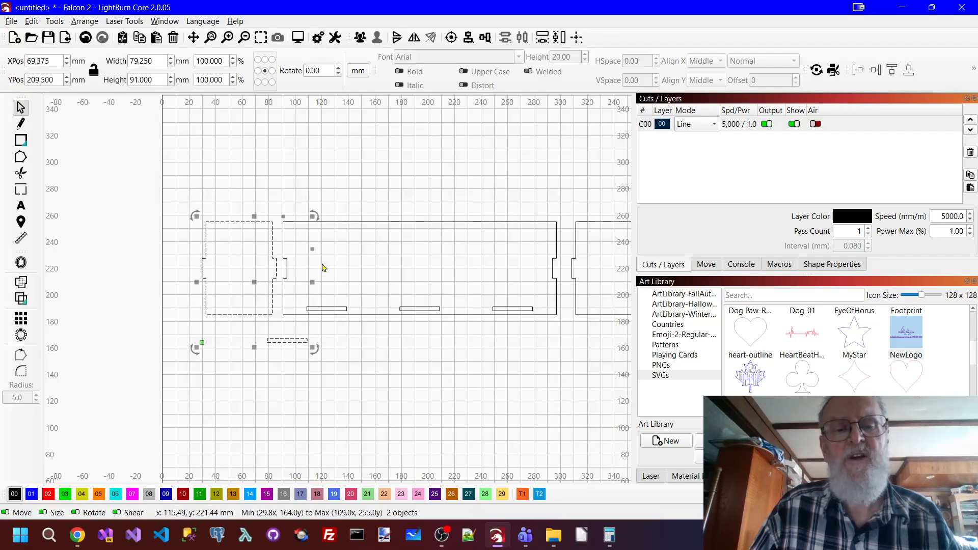
click(470, 41)
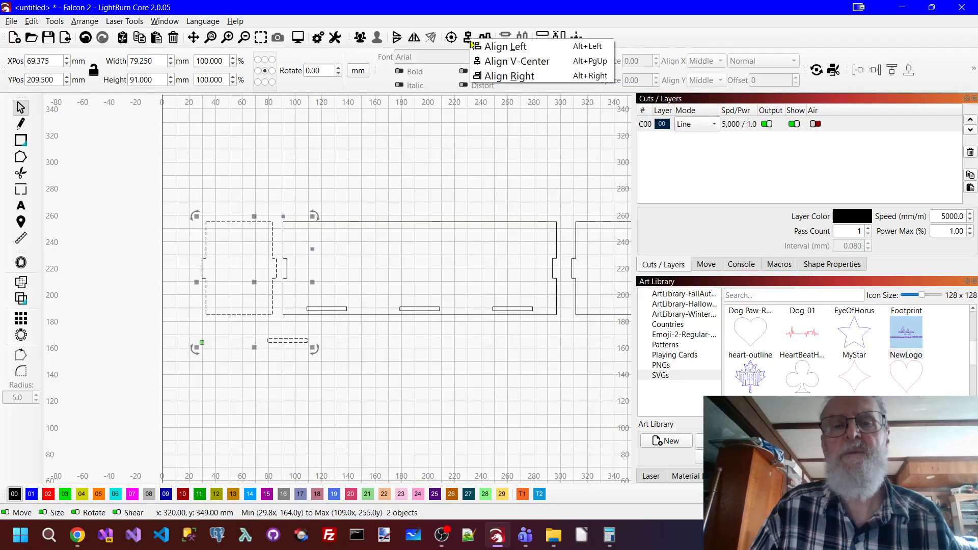
click(490, 61)
click(201, 341)
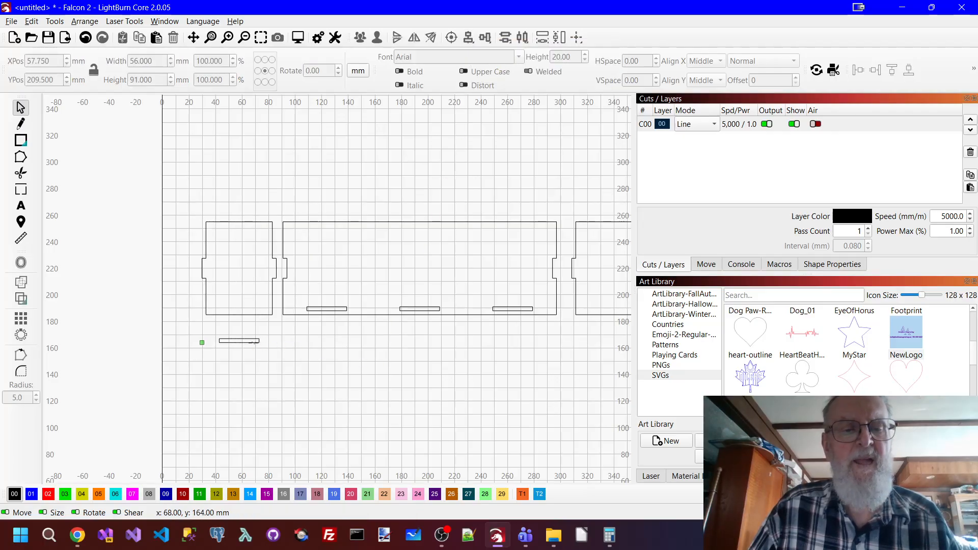
Align the bottom edge of the small rectangle with the bottom edge of the left narrow panel.
click(252, 341)
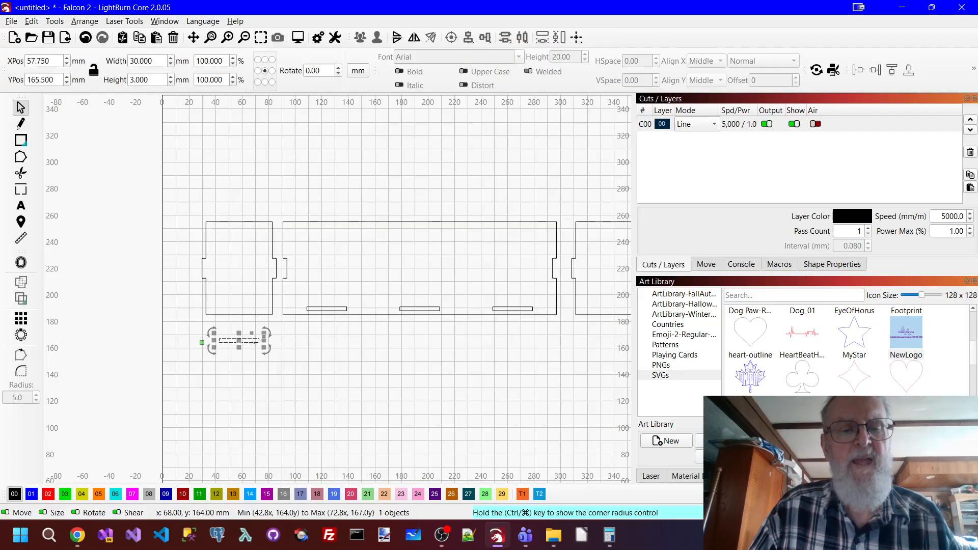
shift+click(267, 316)
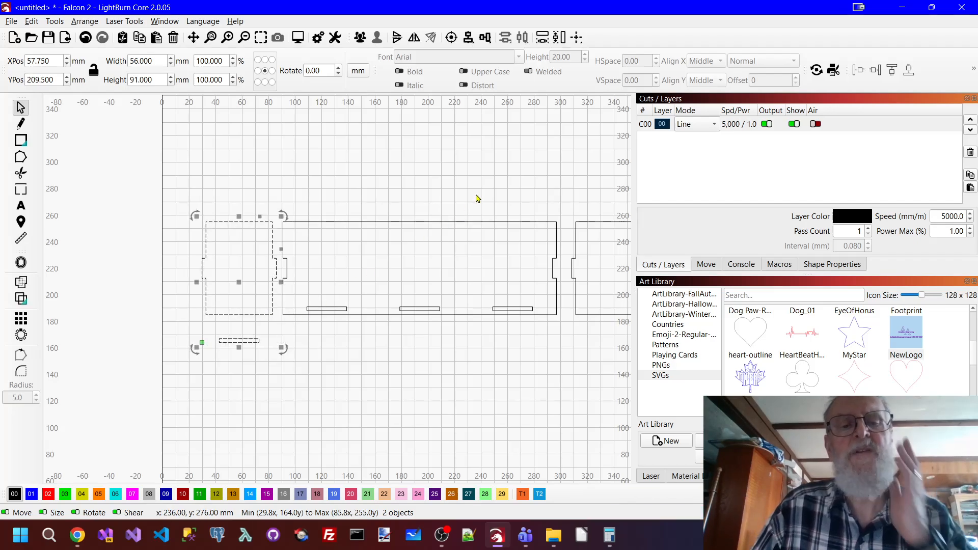
click(488, 39)
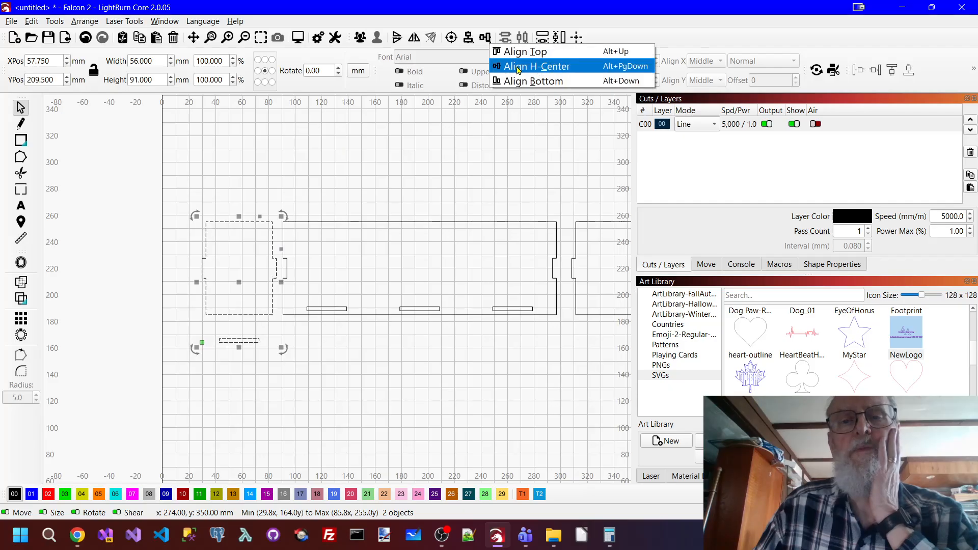
click(519, 83)
click(339, 373)
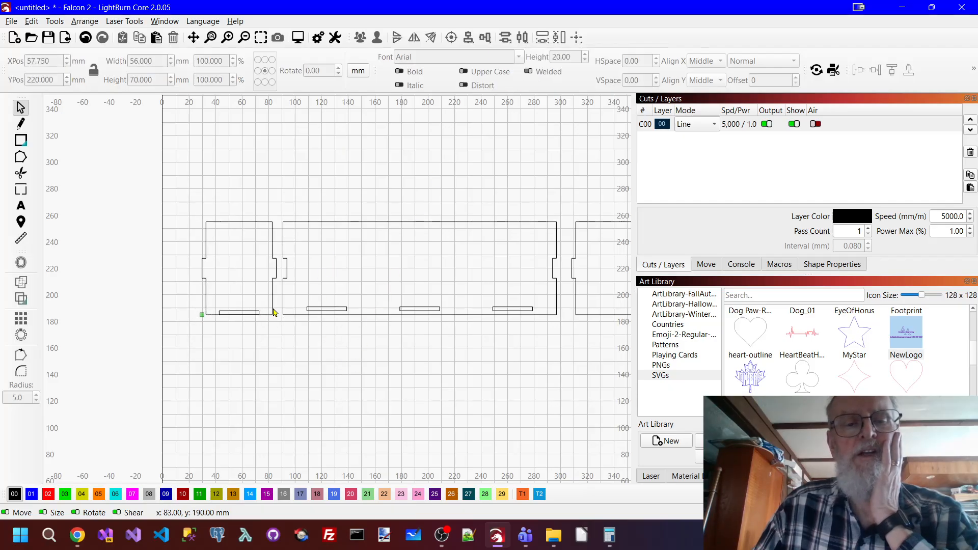
Align the left panel's slot to the same height as the wide panel's three slots using their horizontal center.
click(256, 315)
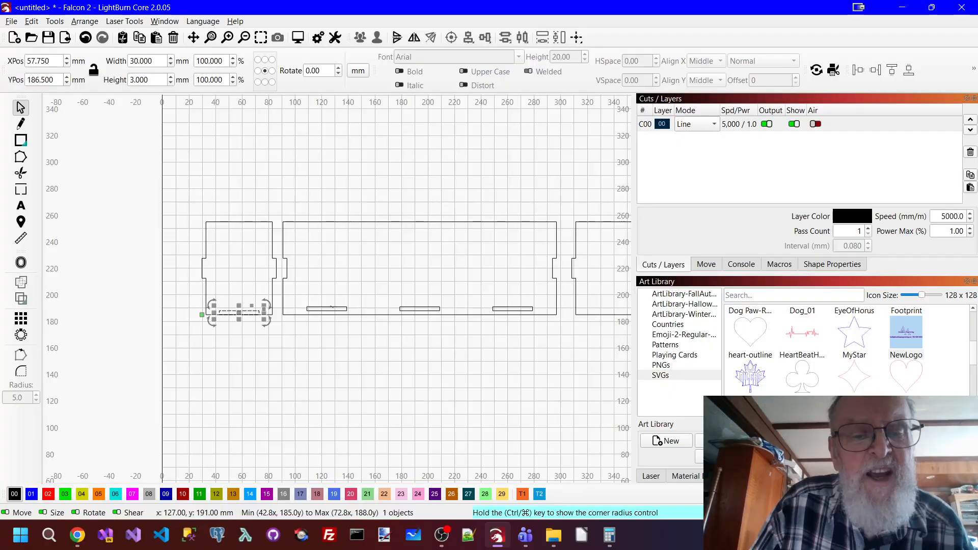
shift+click(512, 308)
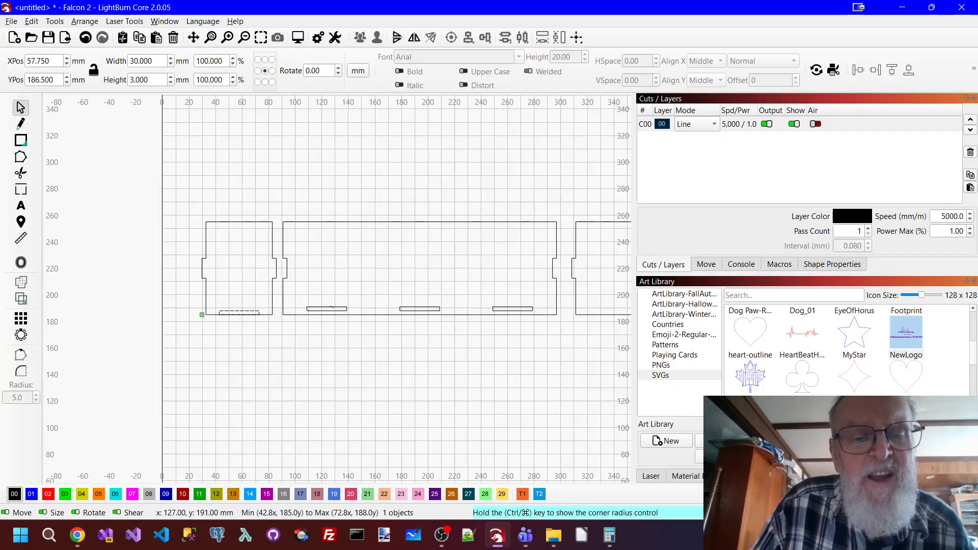
click(506, 37)
click(514, 61)
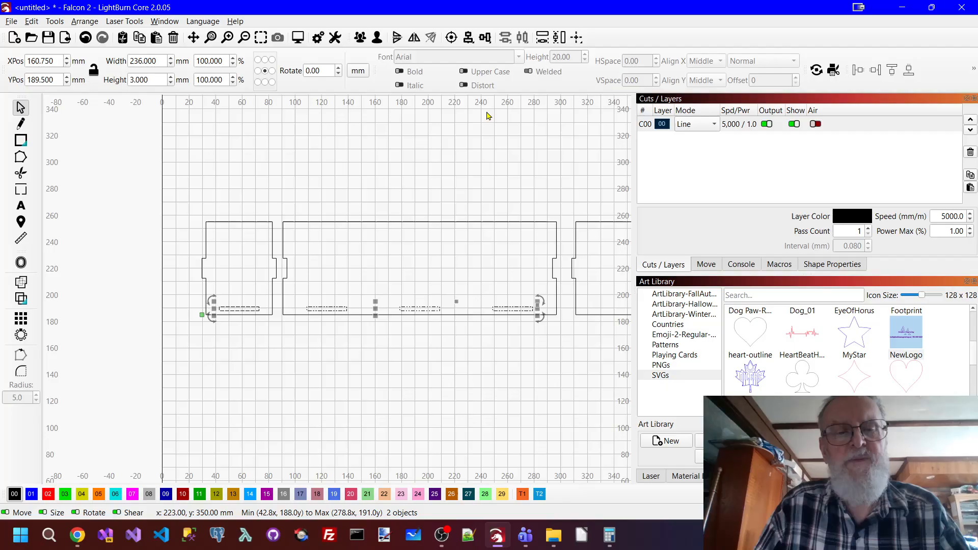
click(387, 351)
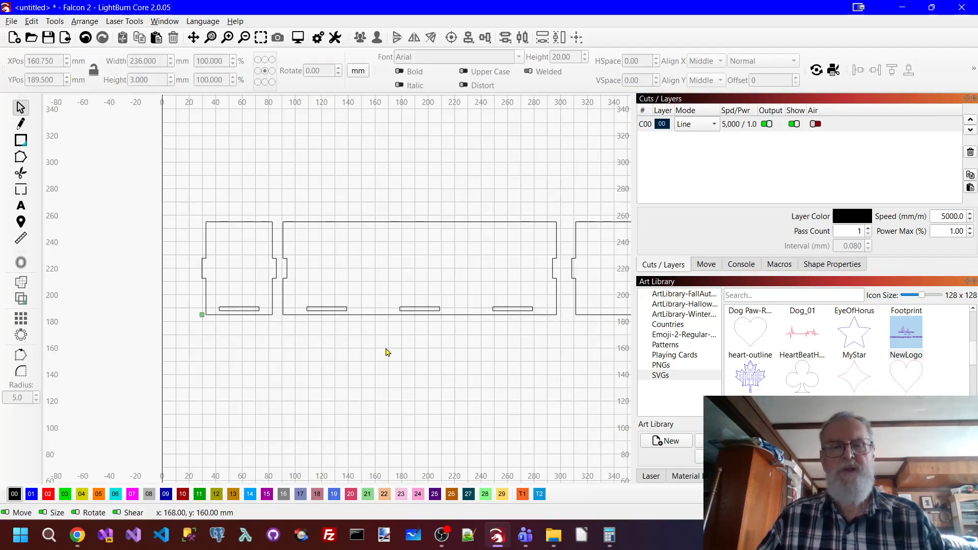
Duplicate the left panel's slot and center the copy on the right narrow panel's vertical centerline, keeping its height.
click(256, 310)
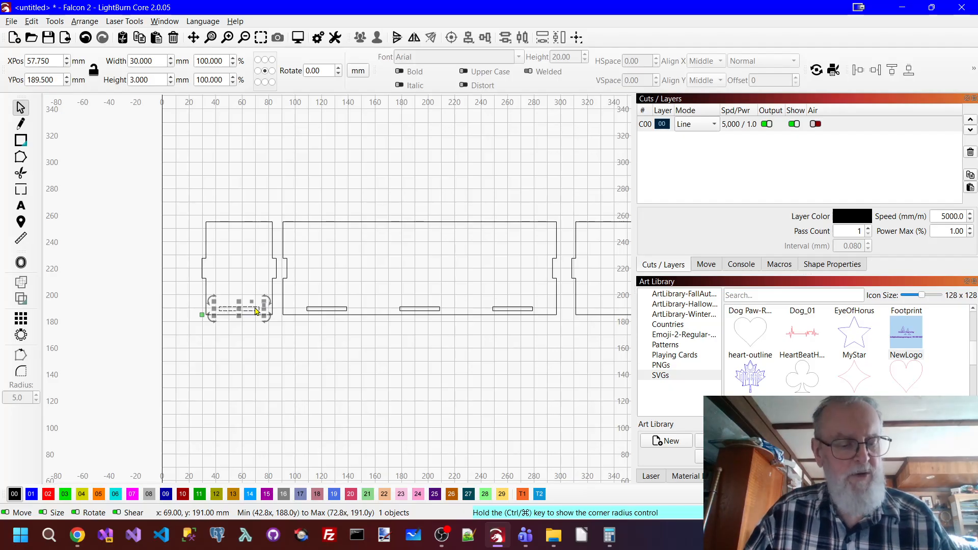
right_click(256, 310)
click(294, 371)
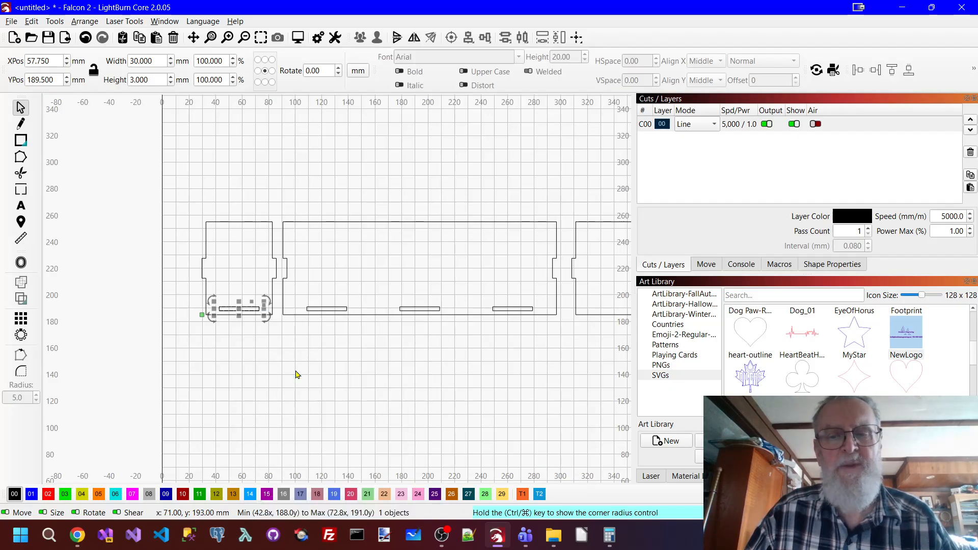
shift+click(603, 222)
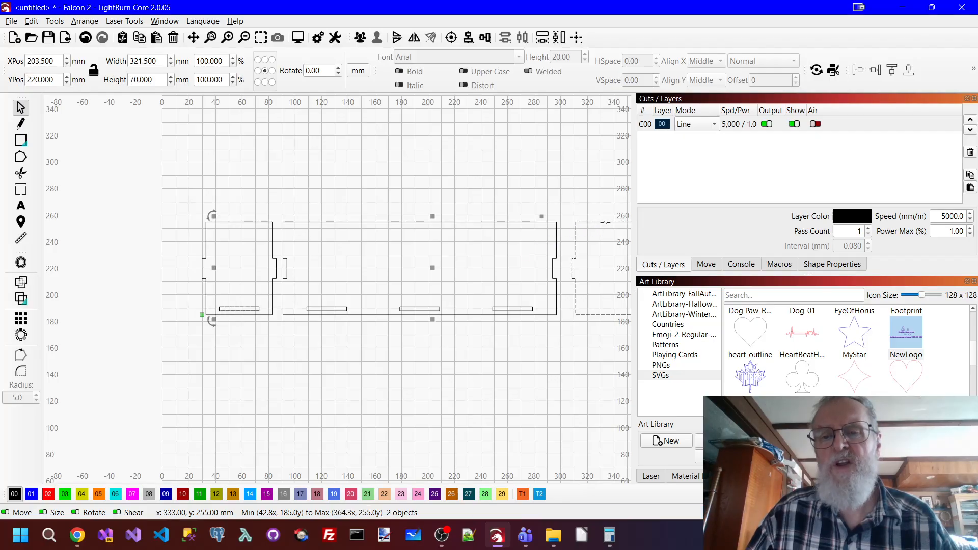
click(485, 37)
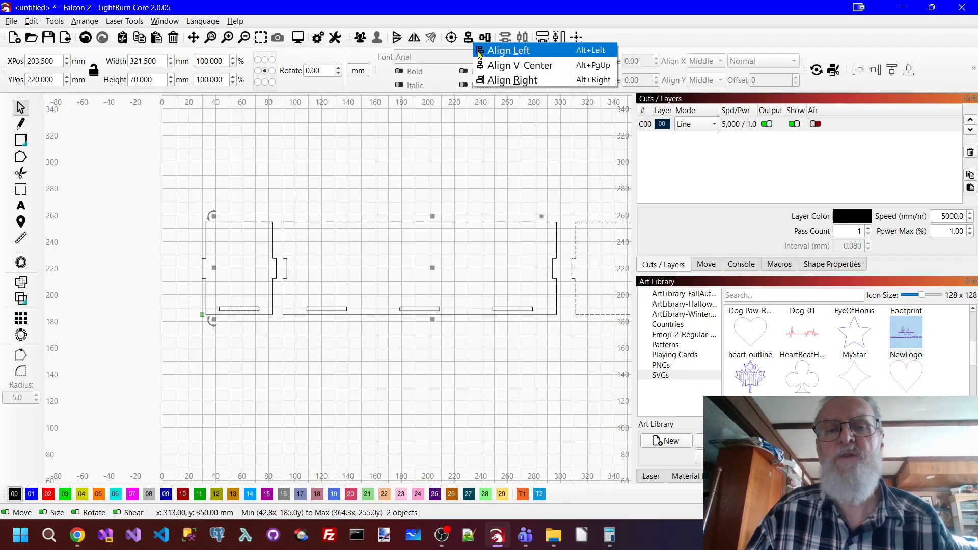
click(497, 63)
click(570, 389)
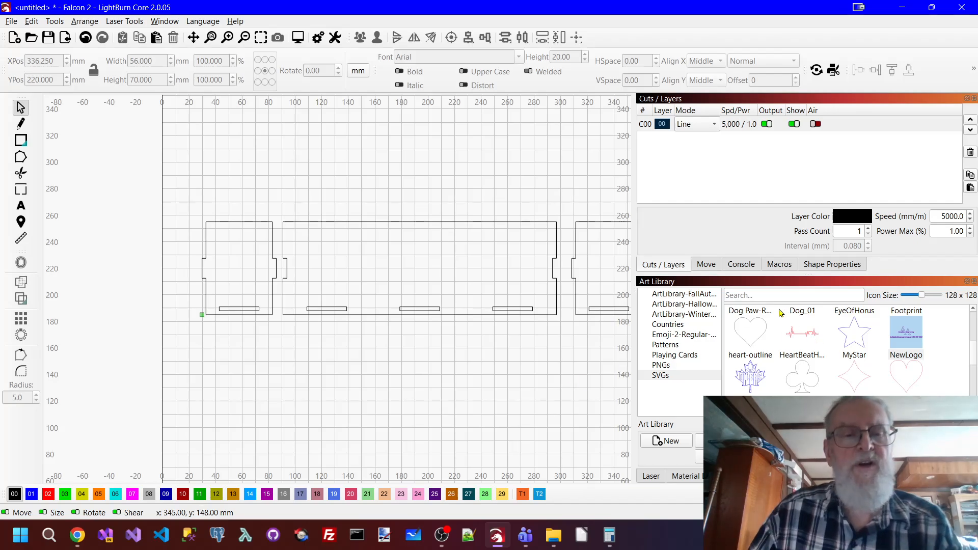
Group the wide panel with its three bottom slots.
drag(278, 218, 565, 343)
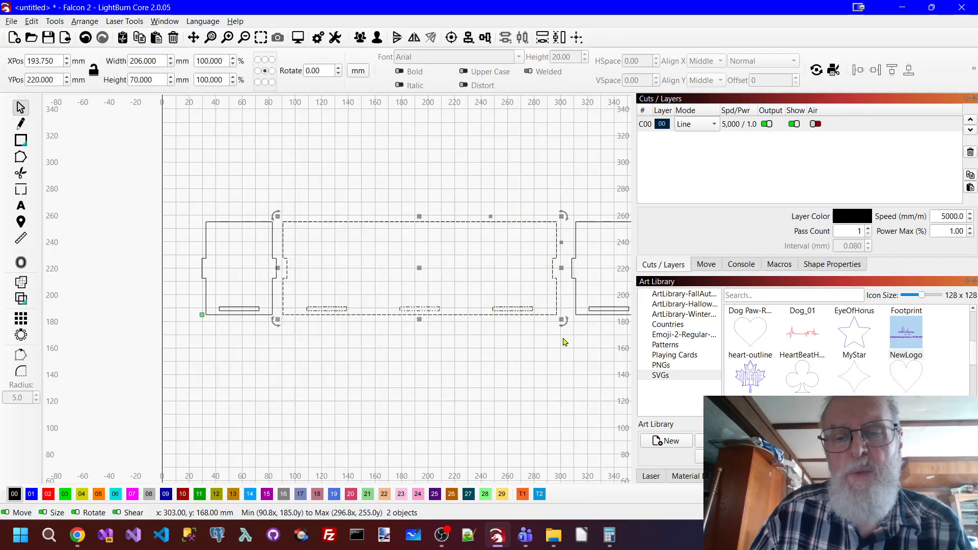
right_click(525, 293)
click(573, 405)
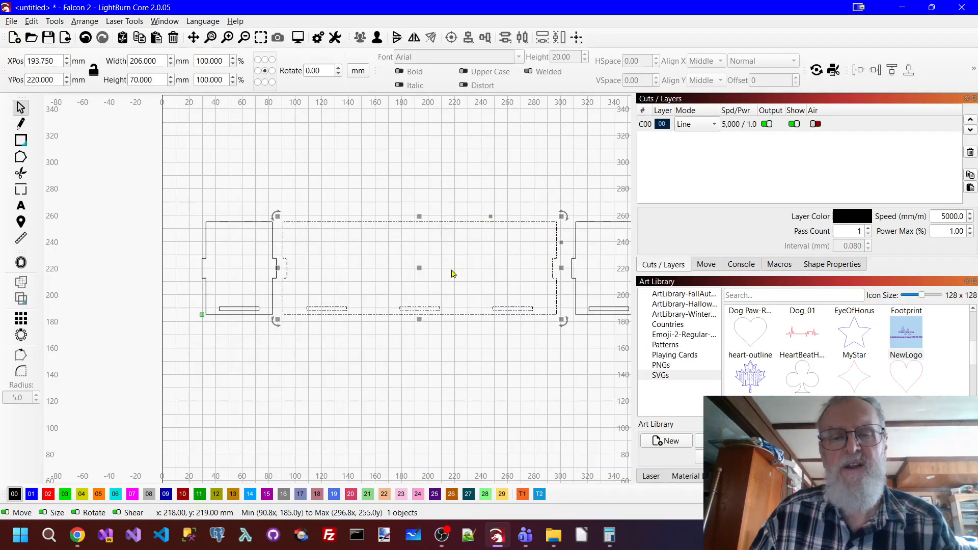
Duplicate the grouped wide panel and move the copy up about 75 mm, clear above the original.
right_click(451, 253)
click(484, 310)
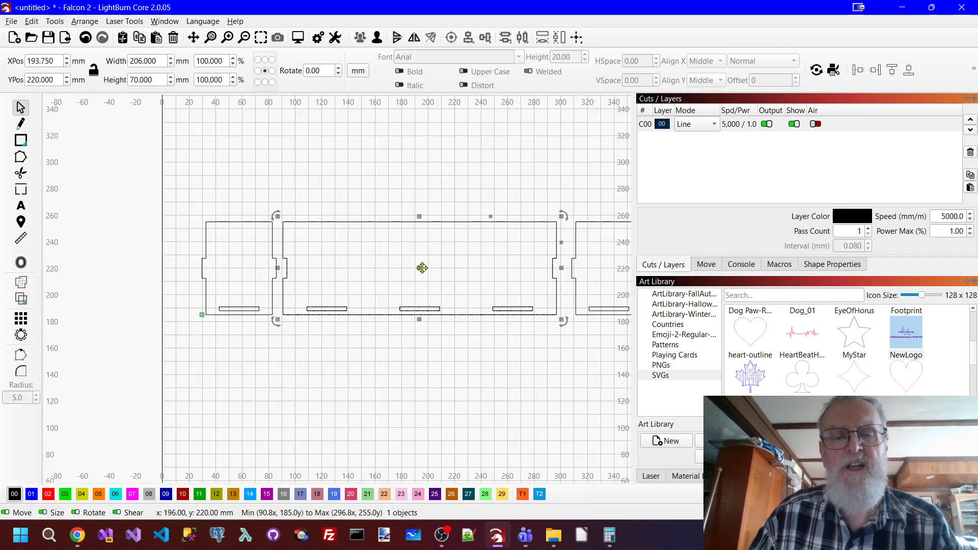
drag(420, 269, 415, 169)
click(449, 360)
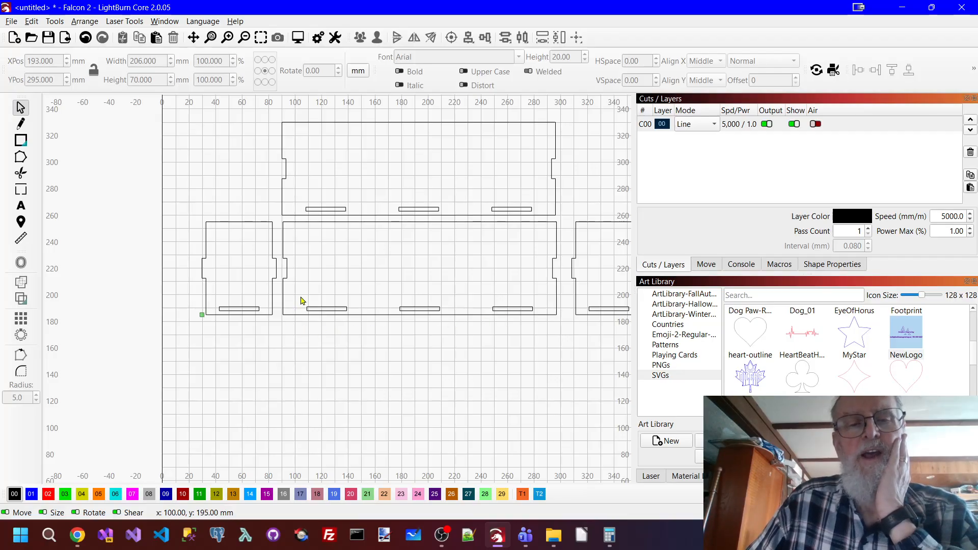
Measure the length of the left narrow panel's top edge.
click(352, 222)
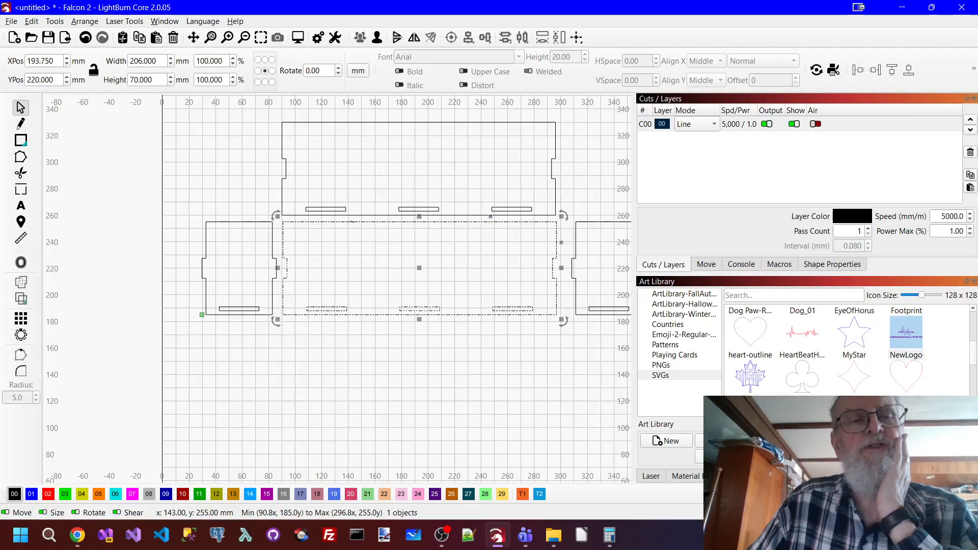
click(368, 362)
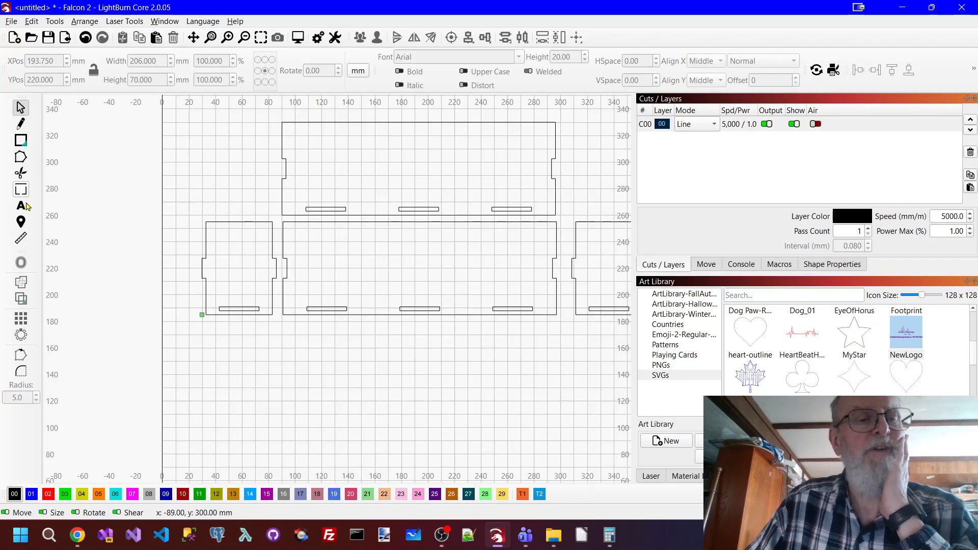
click(20, 221)
click(21, 238)
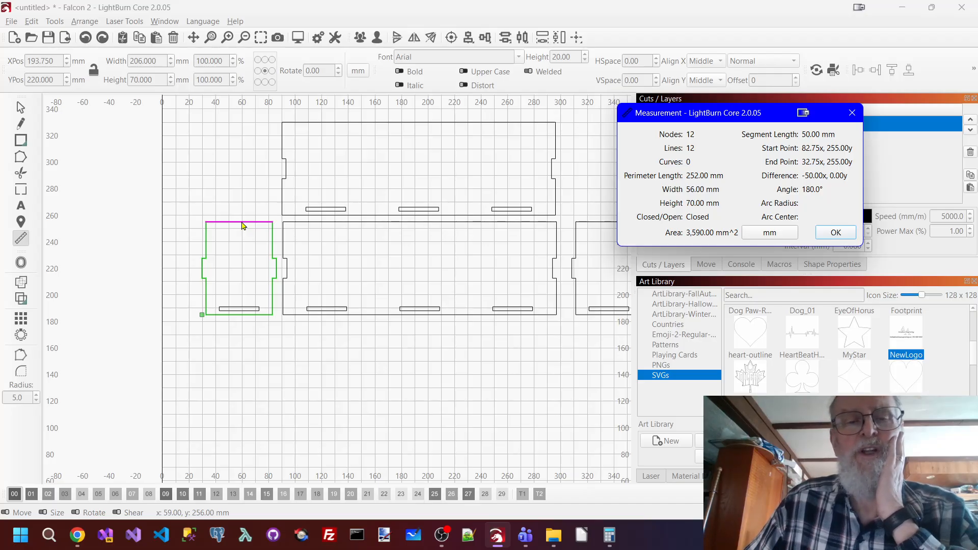
click(850, 234)
Draw a rectangle below the lower wide panel for the box bottom and size it to 200 × 50 mm.
click(21, 139)
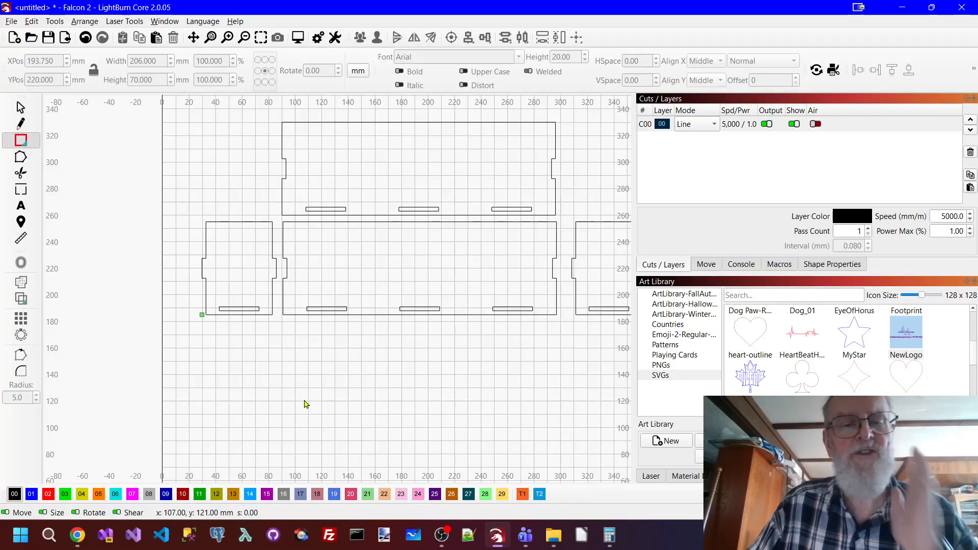
drag(289, 346, 553, 420)
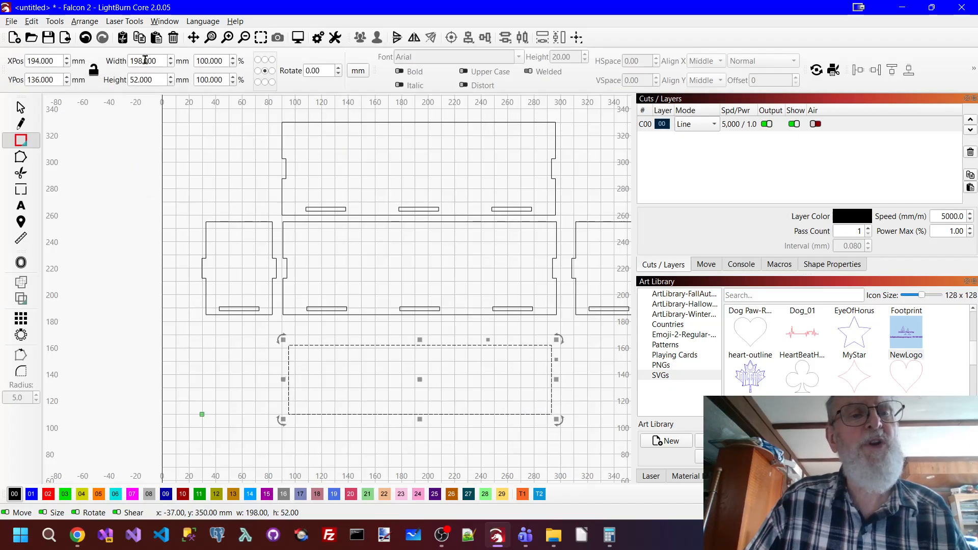
drag(161, 61, 125, 61)
text(2)
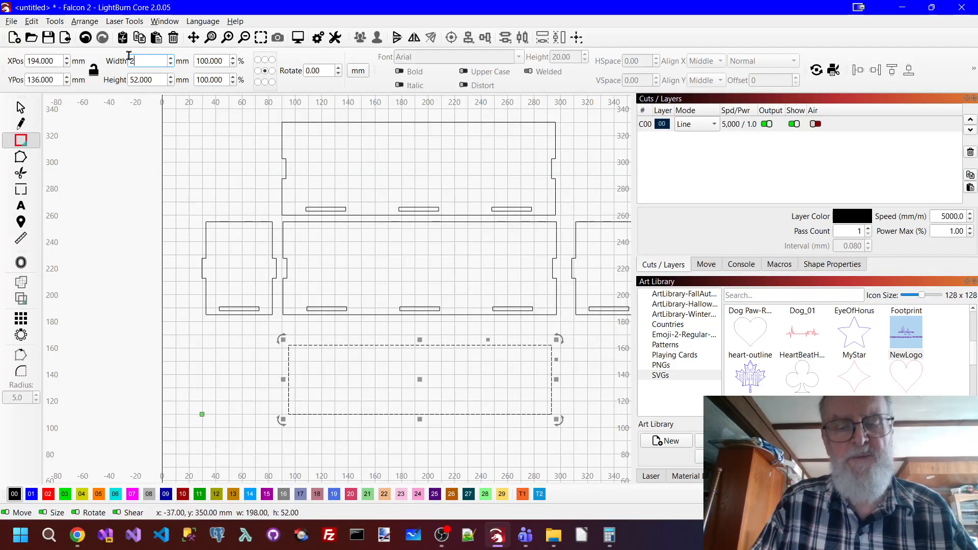
text(00)
key(Tab)
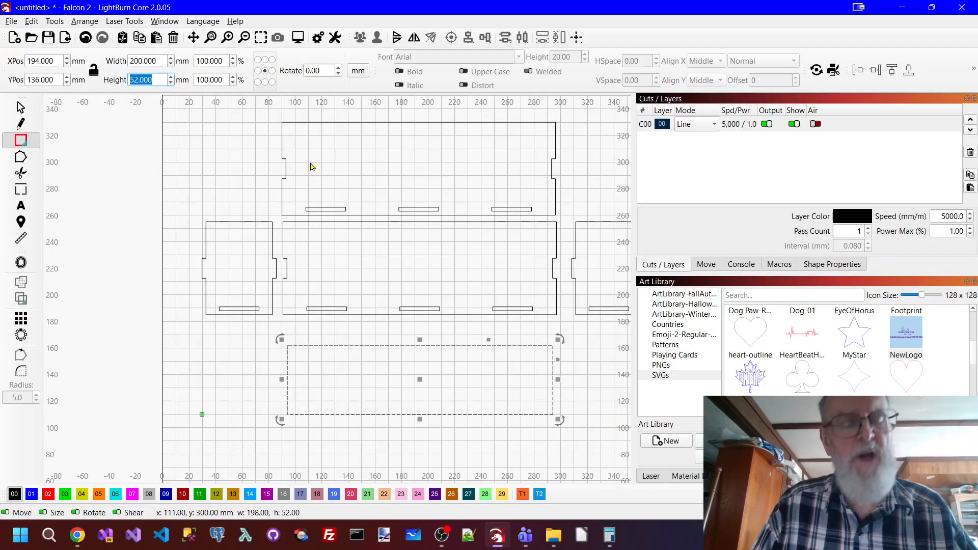
text(50)
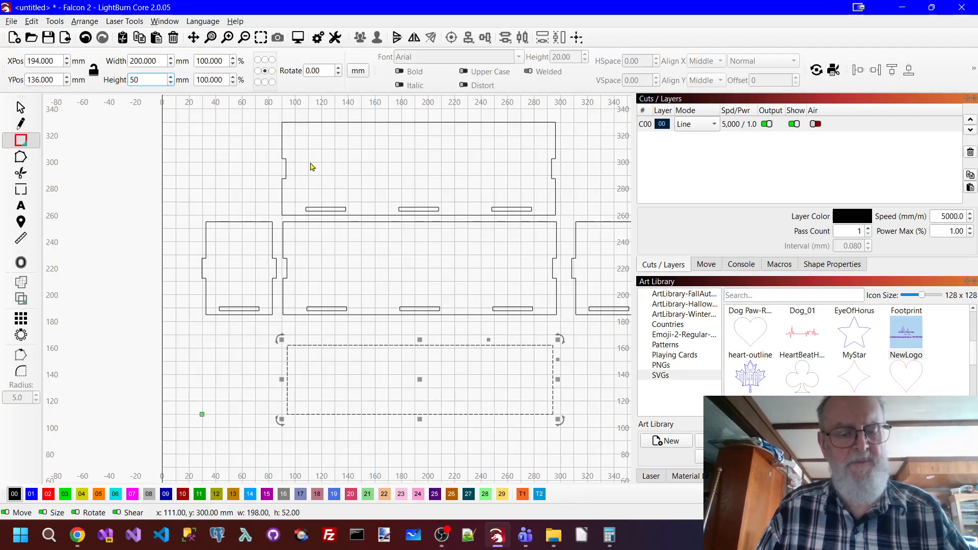
key(Tab)
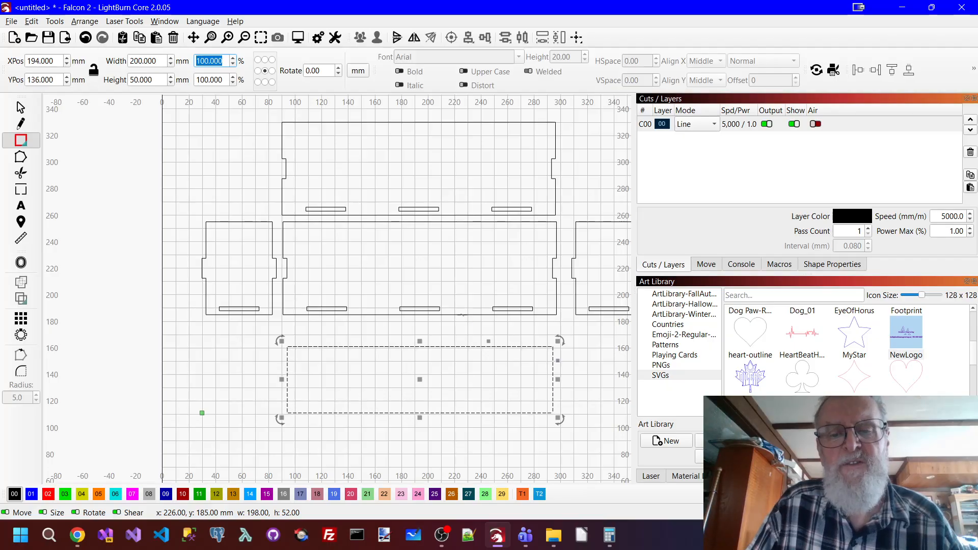
Align the bottom rectangle with the lower wide panel so their centres share the same X position.
shift+click(462, 314)
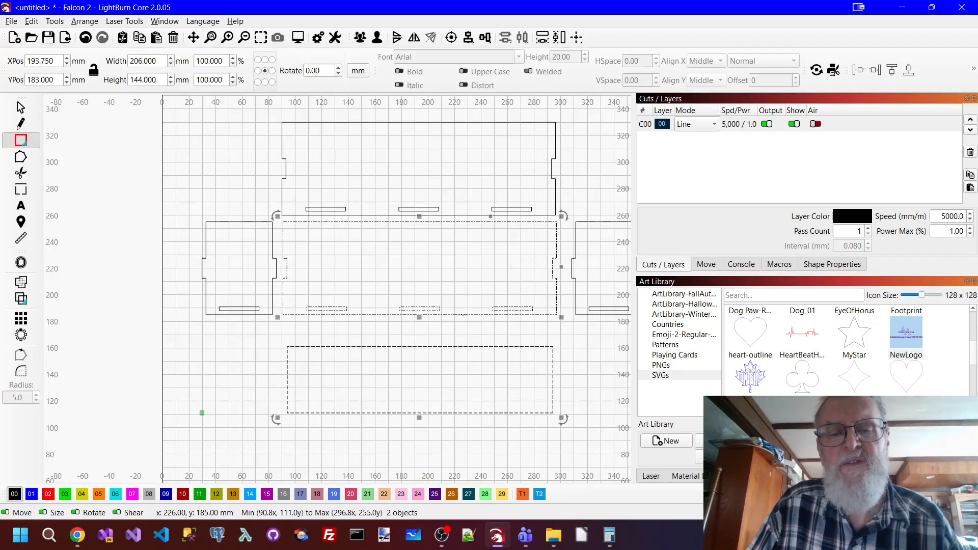
click(473, 44)
click(500, 63)
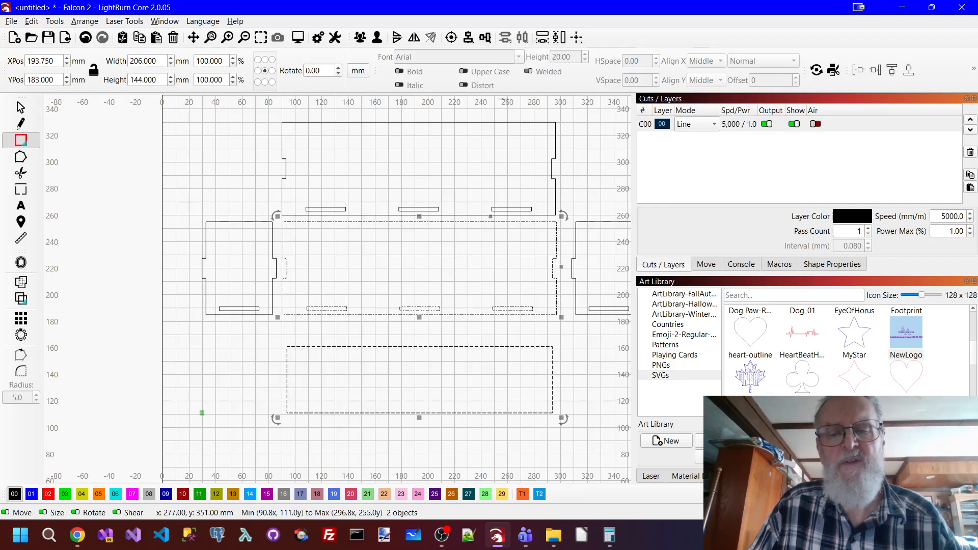
click(498, 383)
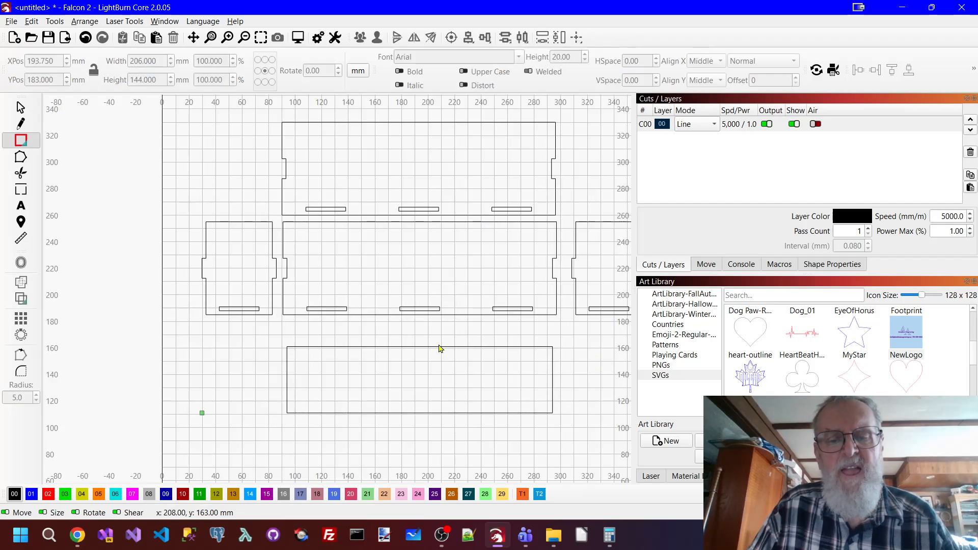
Move the bottom rectangle up to a Y position of about 146.5 mm, leaving a small gap below the lower wide panel.
drag(439, 346, 439, 346)
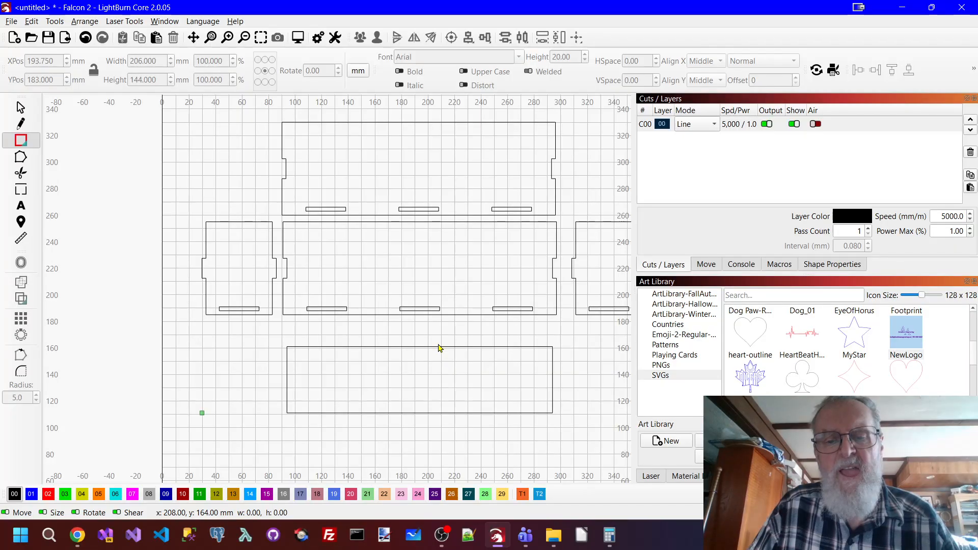
click(441, 352)
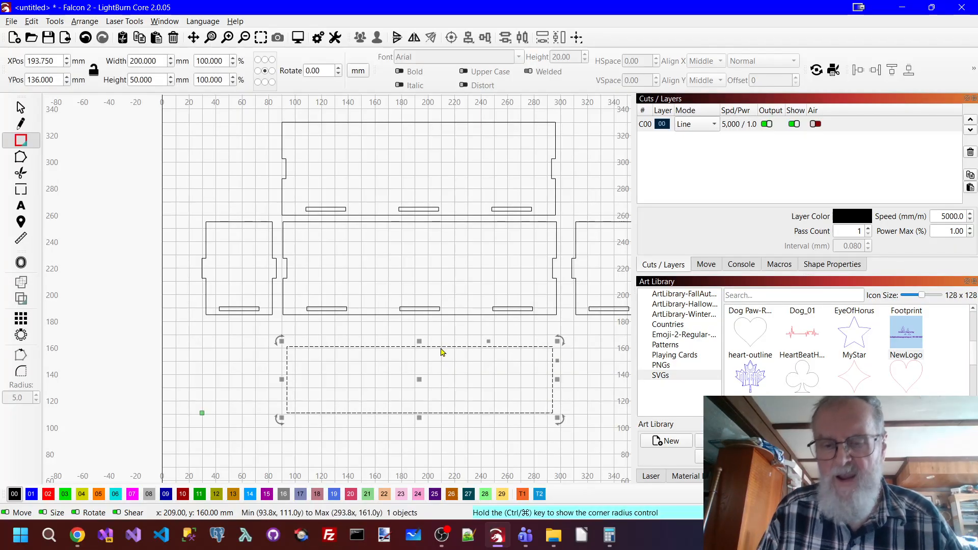
key(Up)
key(Up)
key(Up)
key(Up)
key(Up)
key(Up)
key(Up)
key(Up)
key(Up)
key(Up)
key(Up)
key(Up)
key(Up)
key(Up)
key(Up)
key(Up)
key(Up)
key(Up)
key(Up)
key(Up)
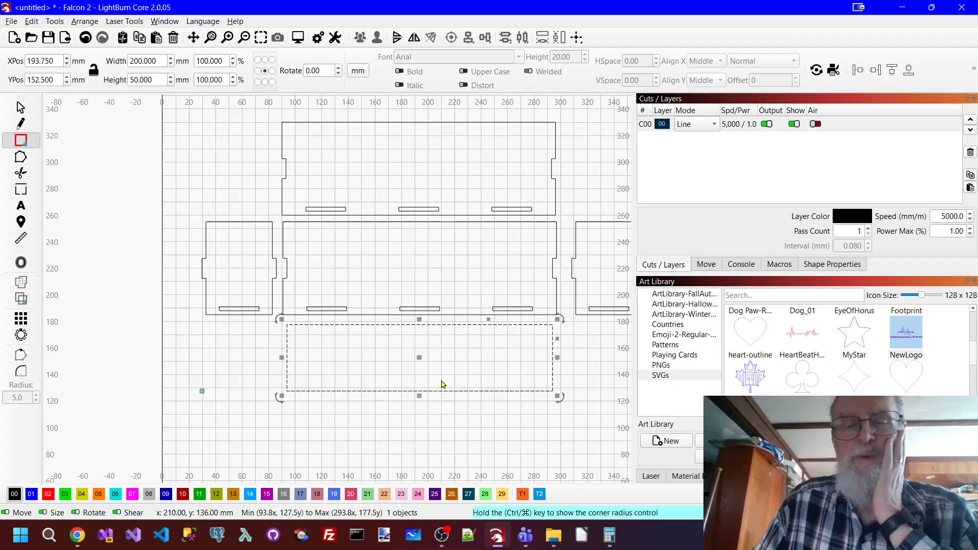
key(Down)
key(Down)
key(Down)
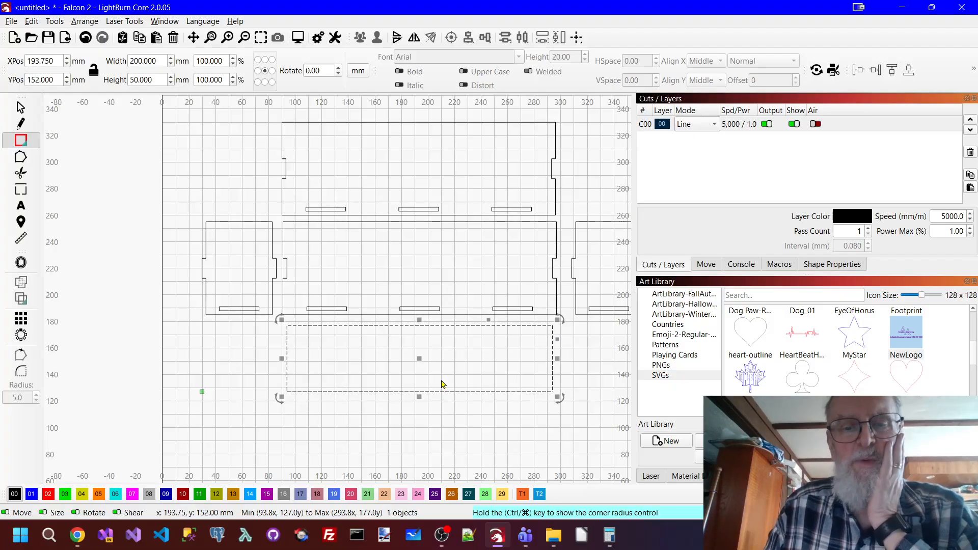
Ungroup the lower wide panel so its outline is separate from its set of three slots.
click(344, 314)
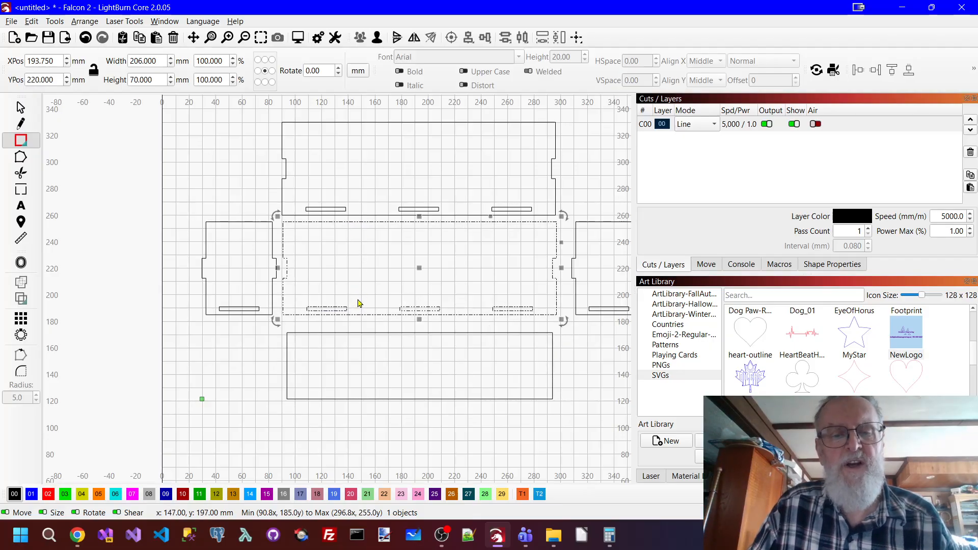
key(Escape)
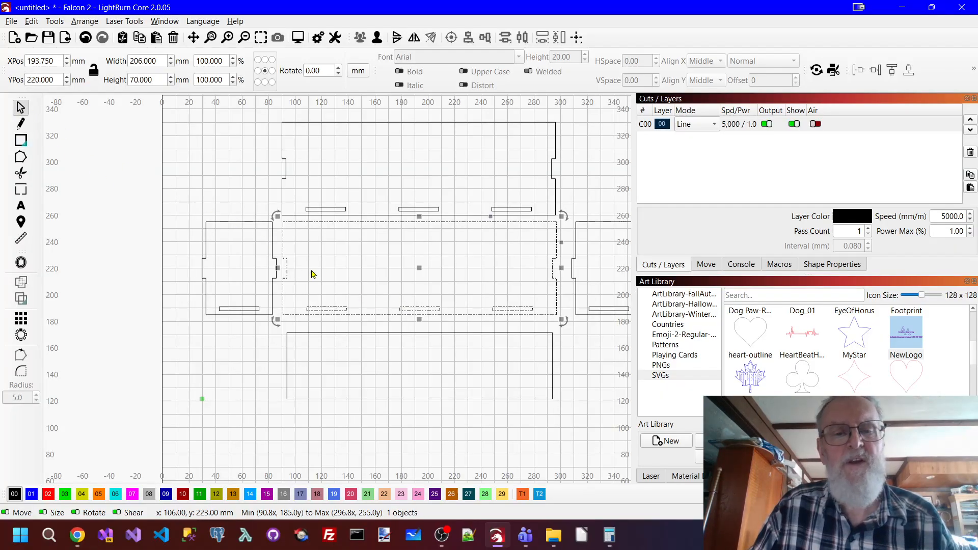
right_click(387, 288)
click(428, 413)
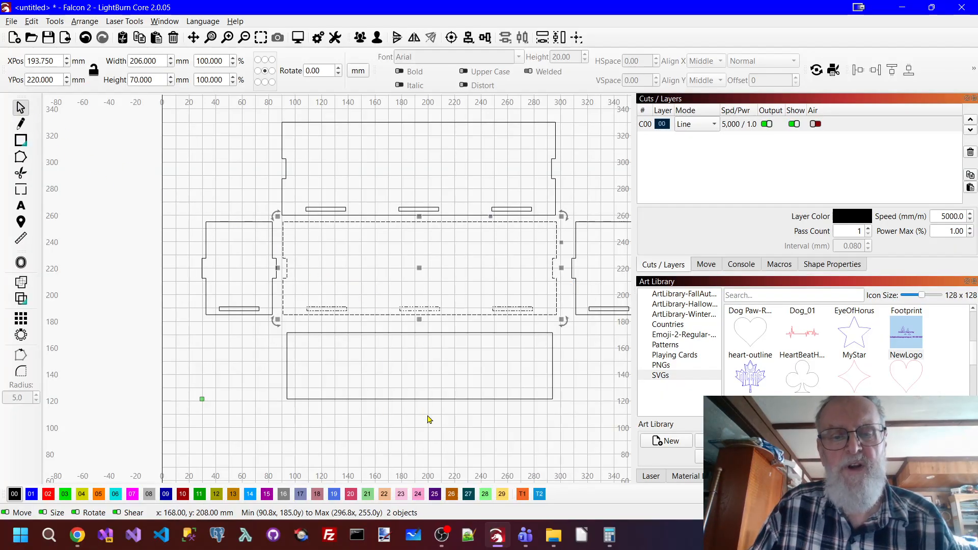
Duplicate the grouped set of three slots on the lower wide panel.
click(448, 323)
click(442, 307)
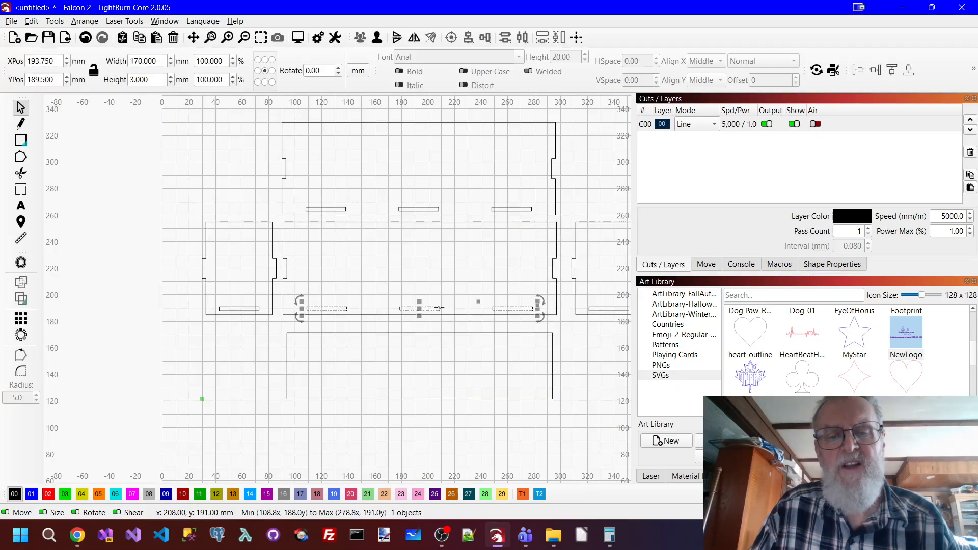
right_click(442, 307)
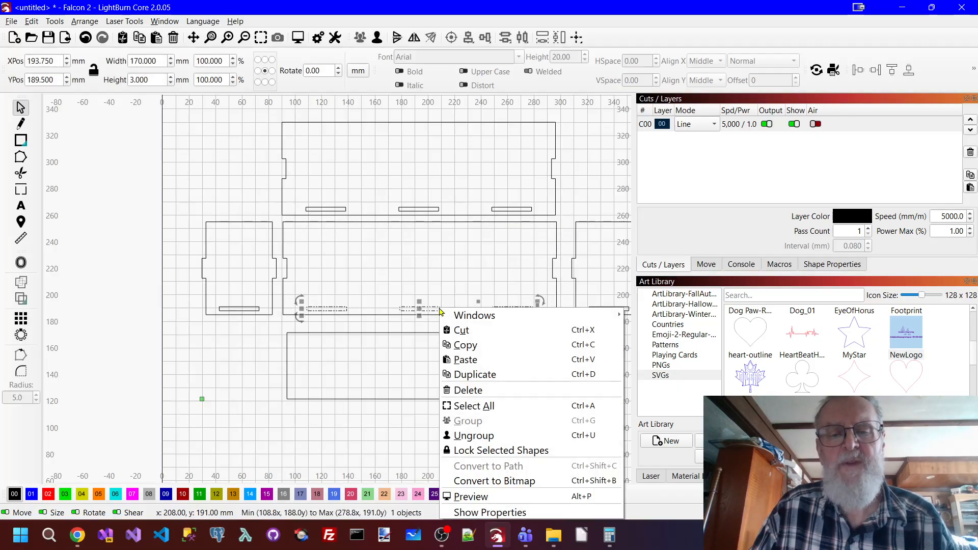
click(472, 371)
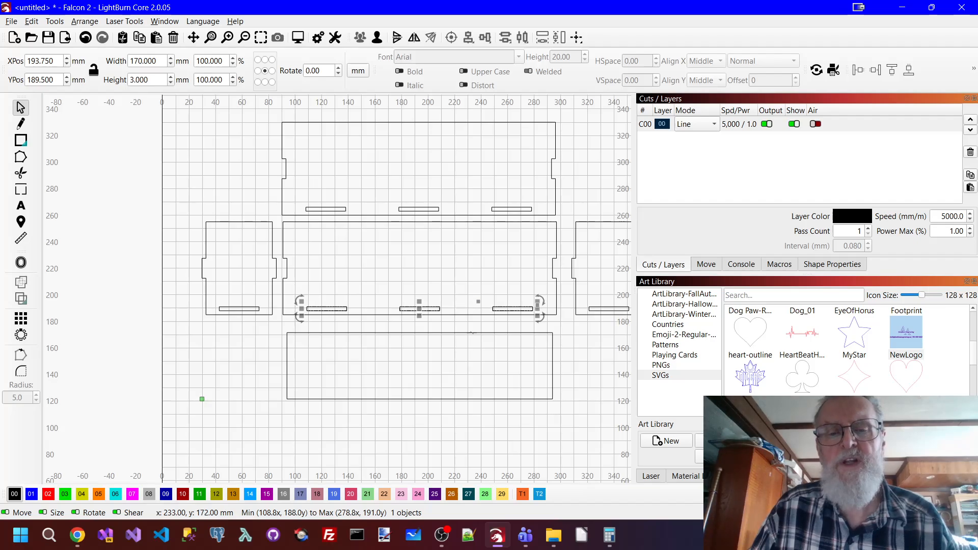
Align the duplicated slots to the upper edge of the bottom rectangle, keeping the rectangle in place.
shift+click(472, 333)
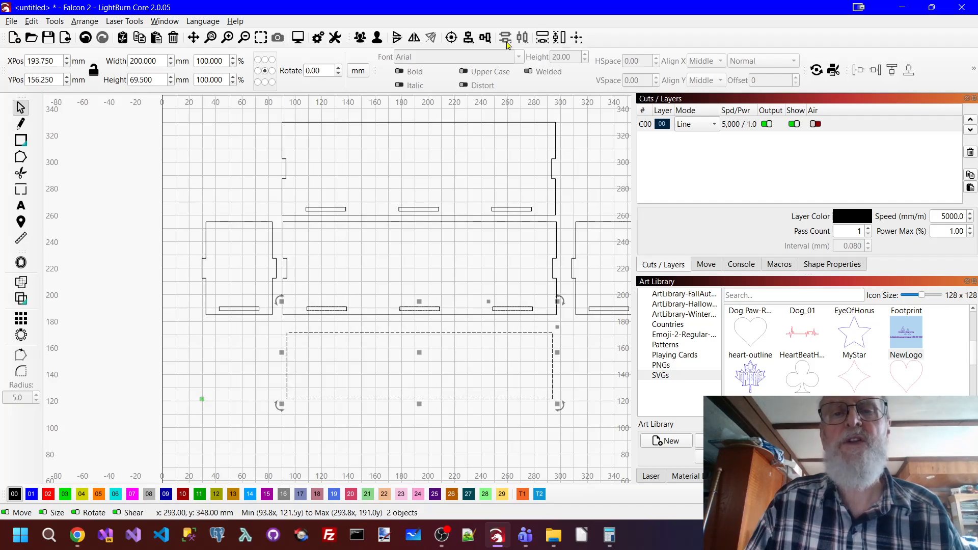
click(485, 38)
click(512, 46)
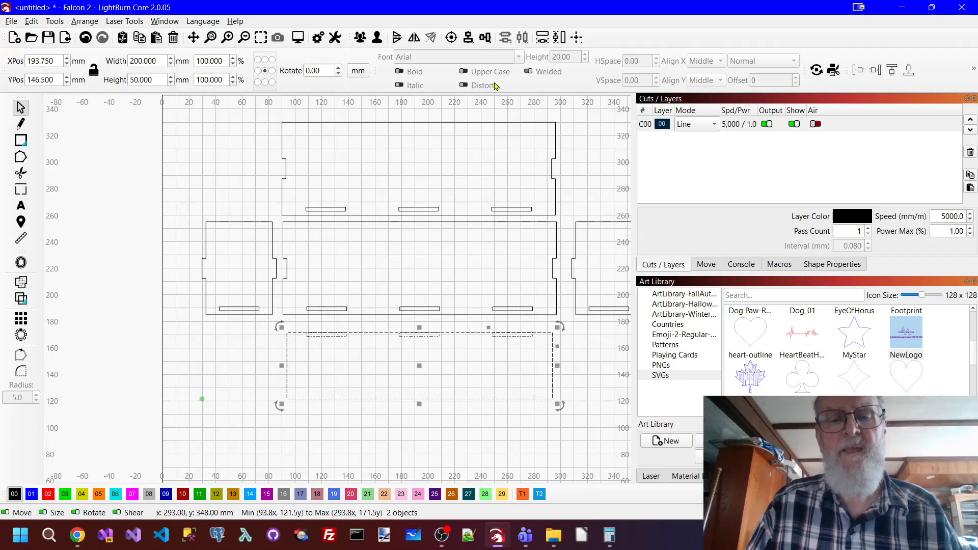
click(469, 375)
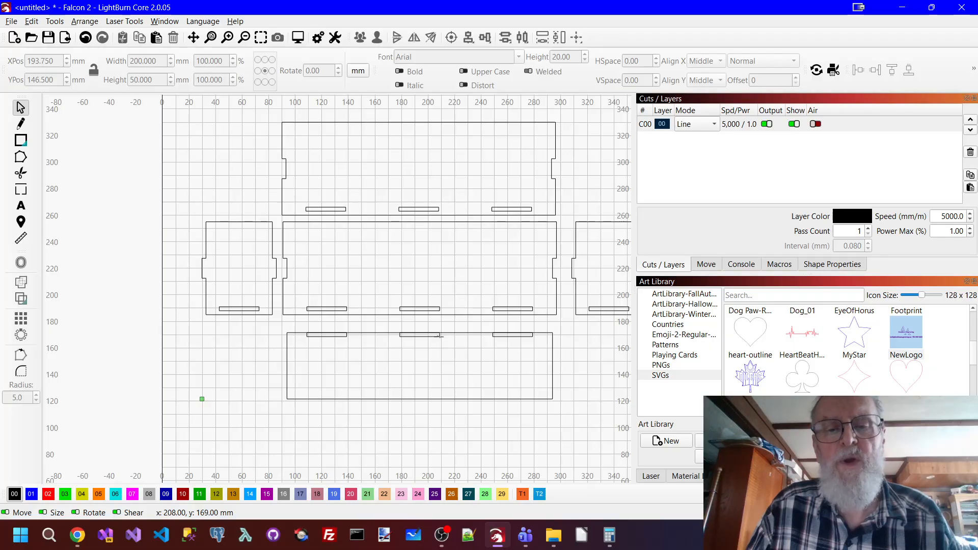
Duplicate the row of tabs inside the base panel's upper edge directly above itself with a one-column, two-row grid array without spacing.
click(440, 335)
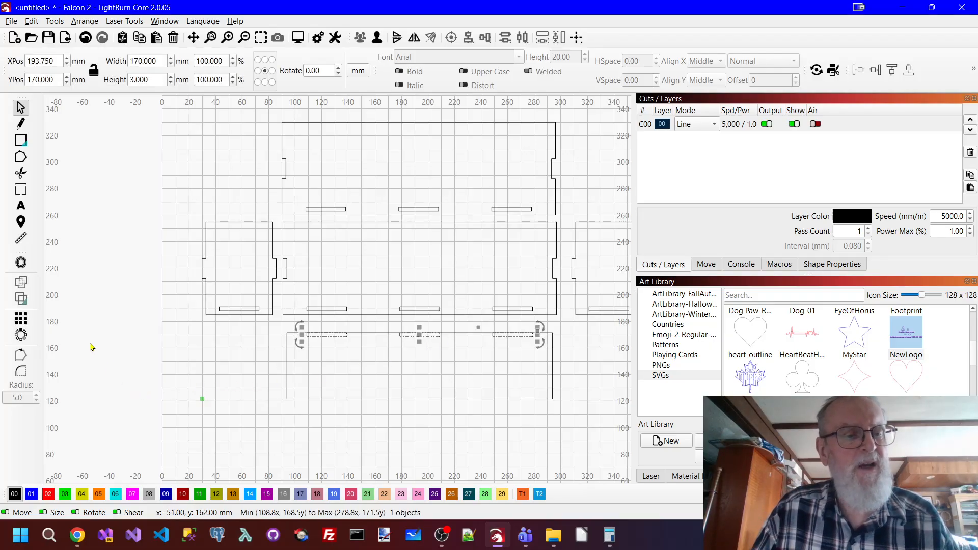
click(21, 319)
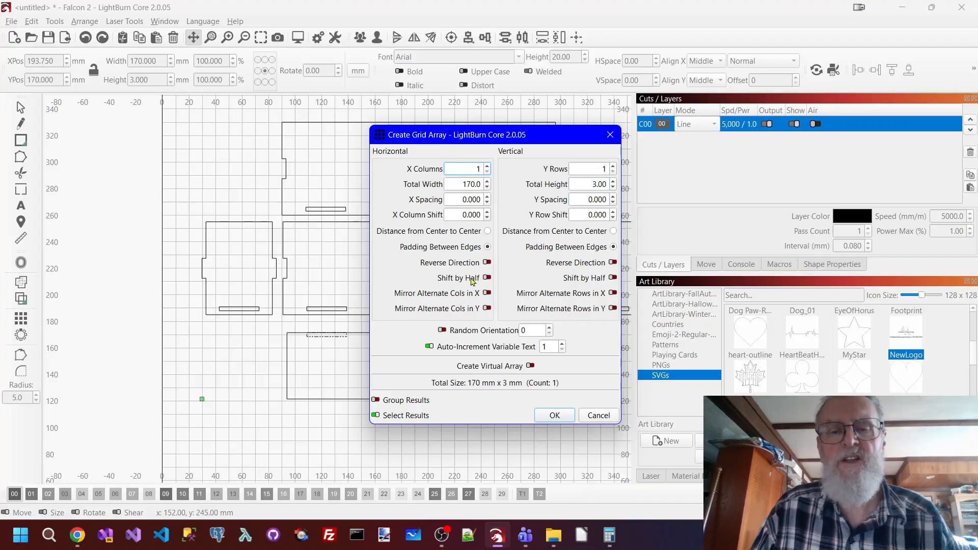
click(488, 167)
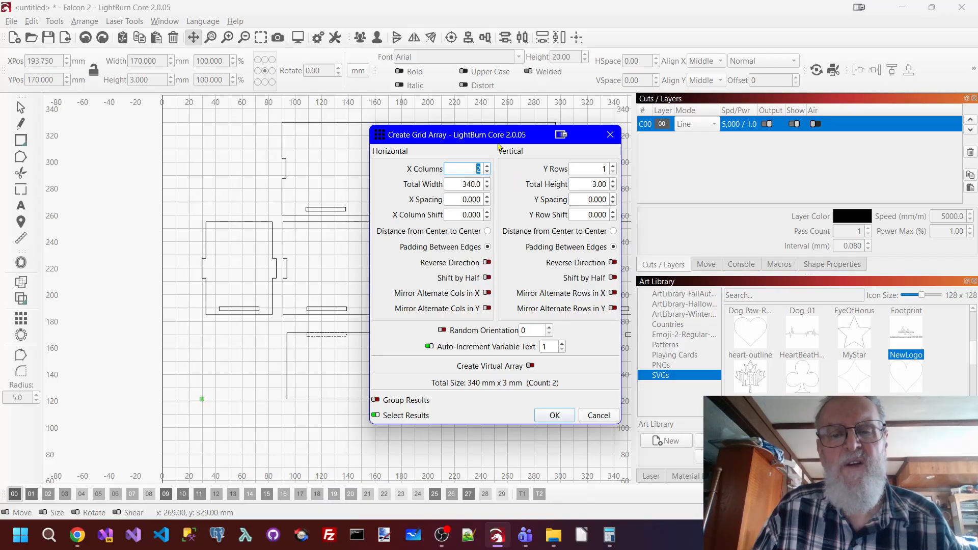
click(487, 172)
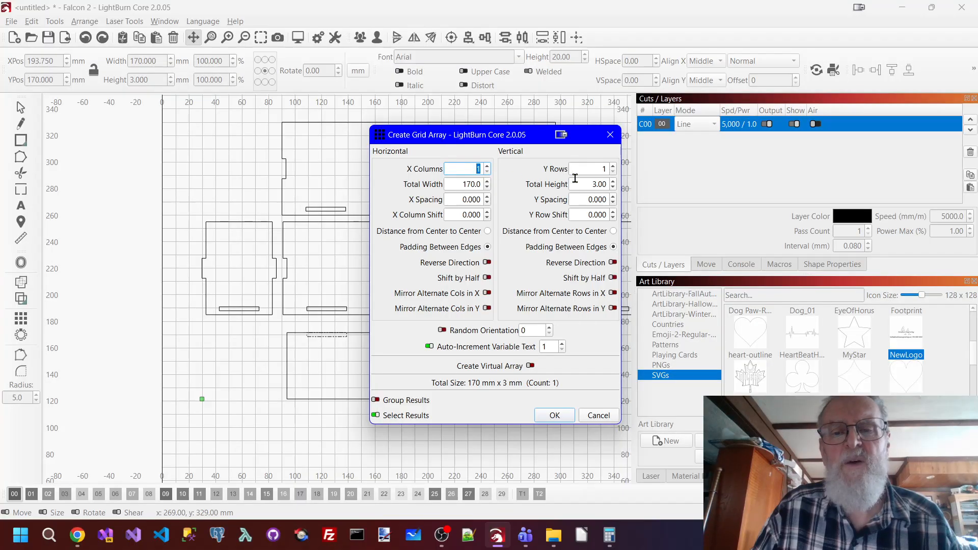
click(613, 166)
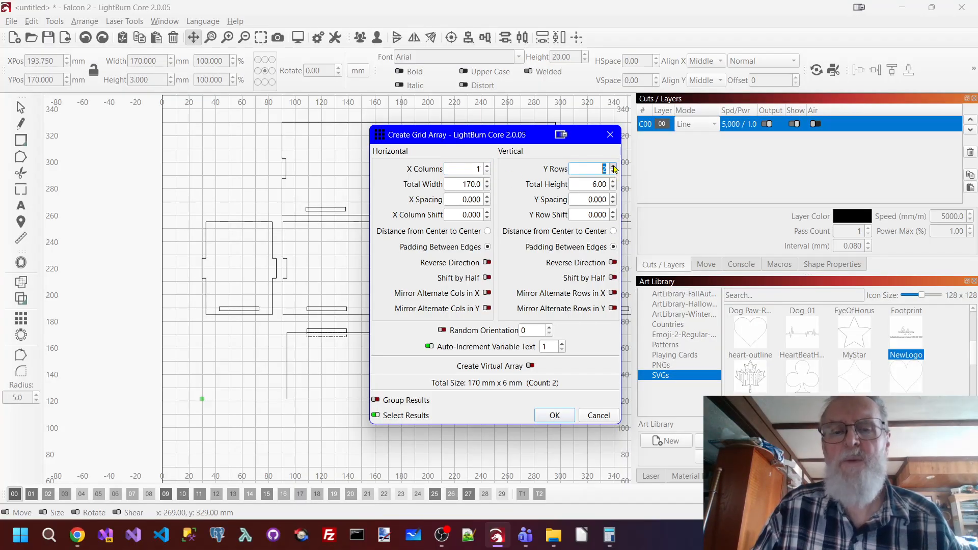
drag(532, 135, 765, 119)
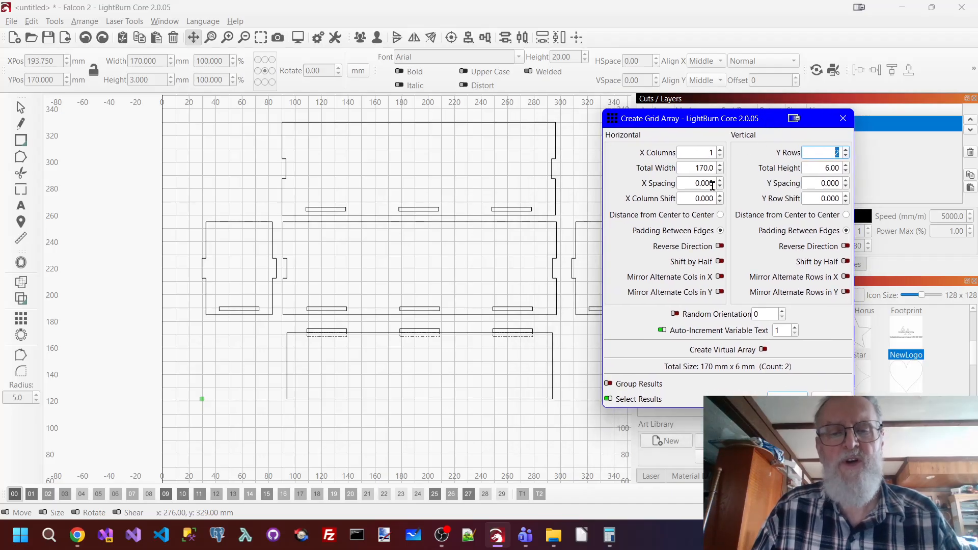
click(799, 397)
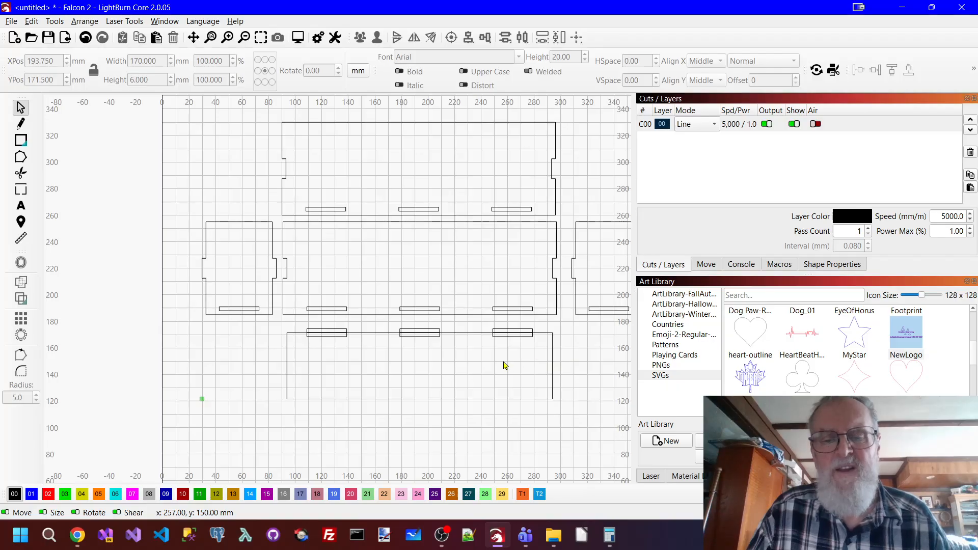
Align the original inner tab row with the bottom edge of the 200 × 50 mm base panel.
click(505, 338)
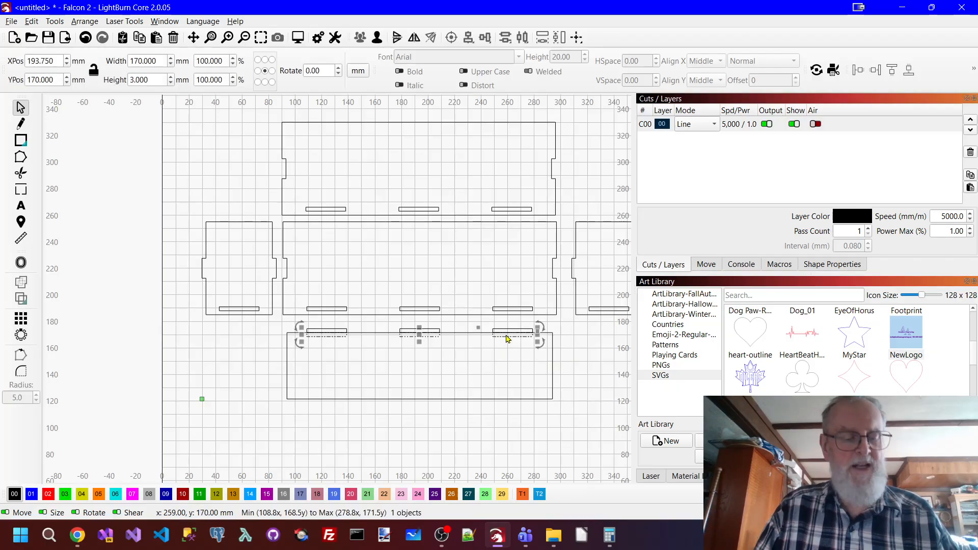
shift+click(518, 401)
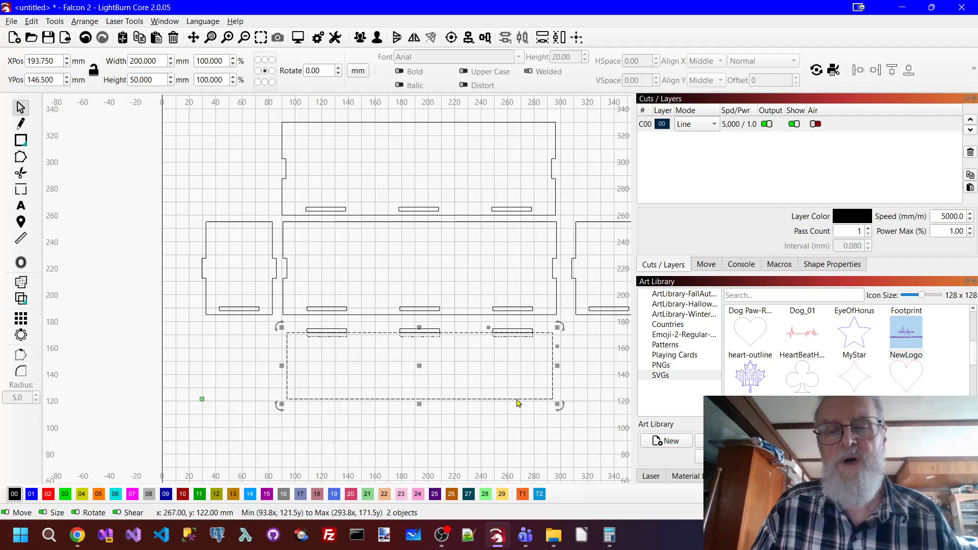
click(485, 38)
click(512, 76)
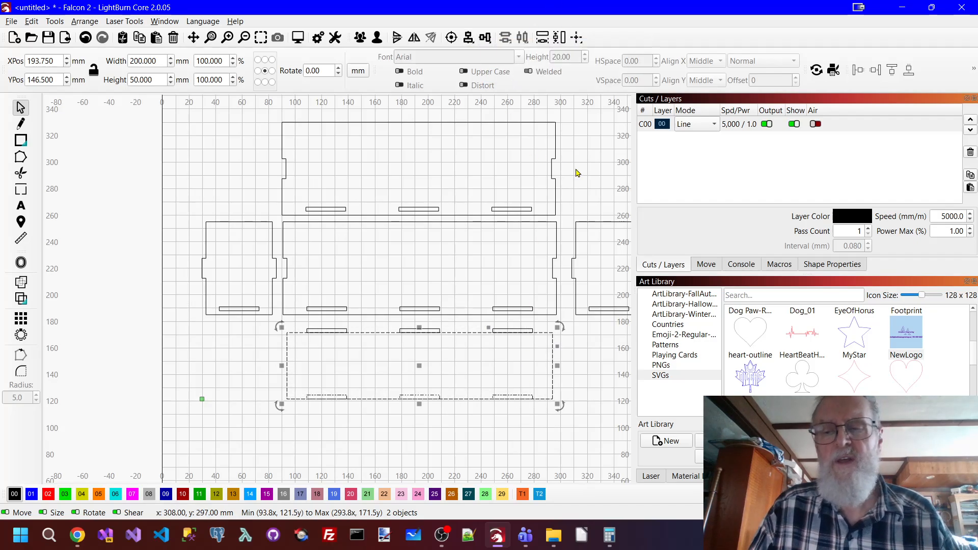
click(22, 319)
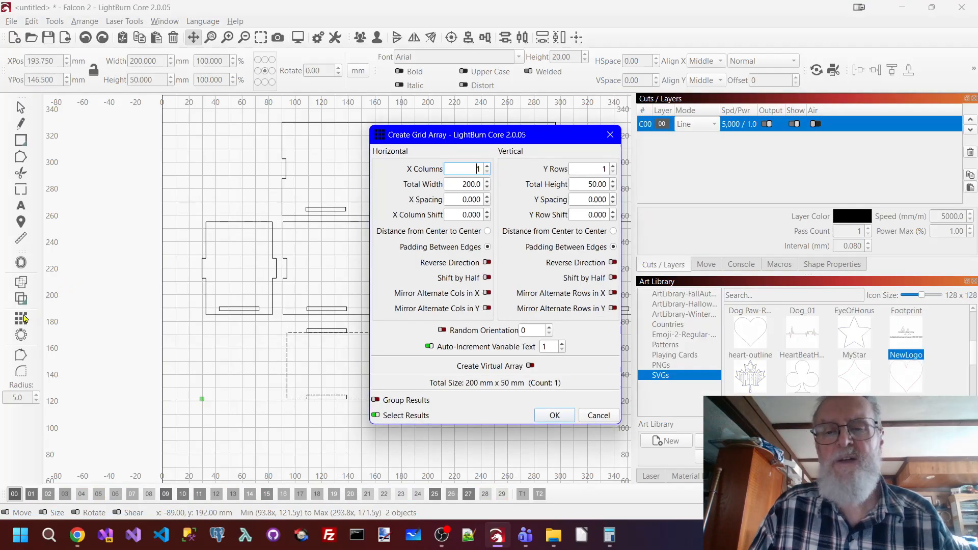
click(613, 264)
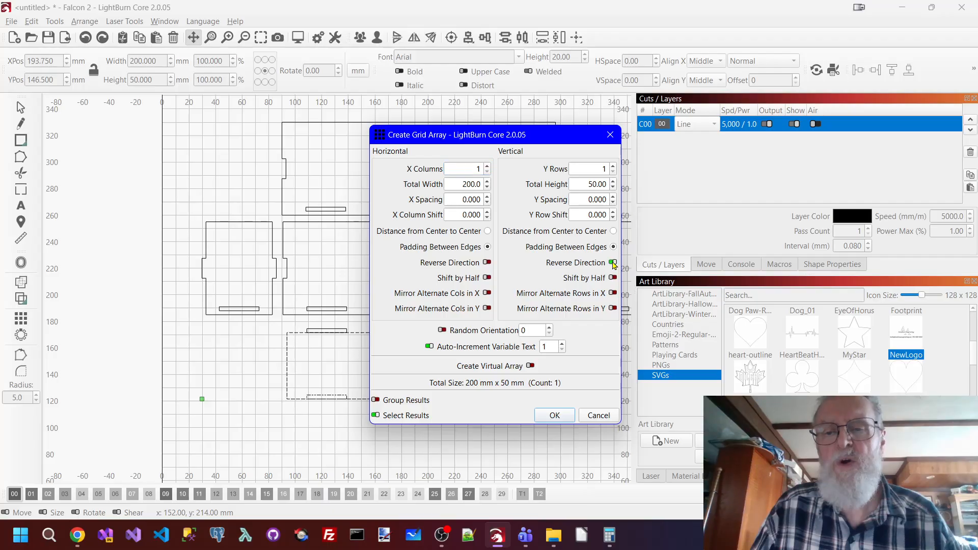
click(615, 166)
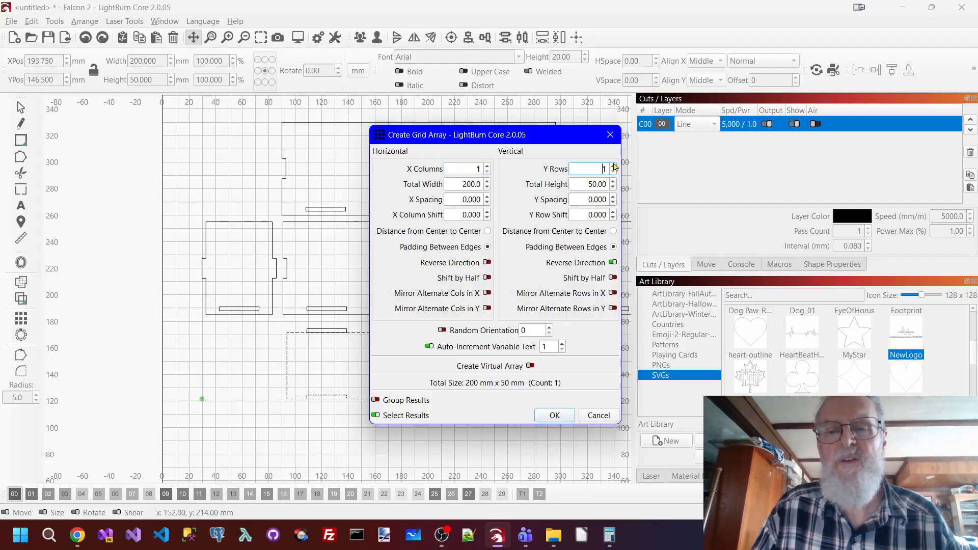
click(615, 166)
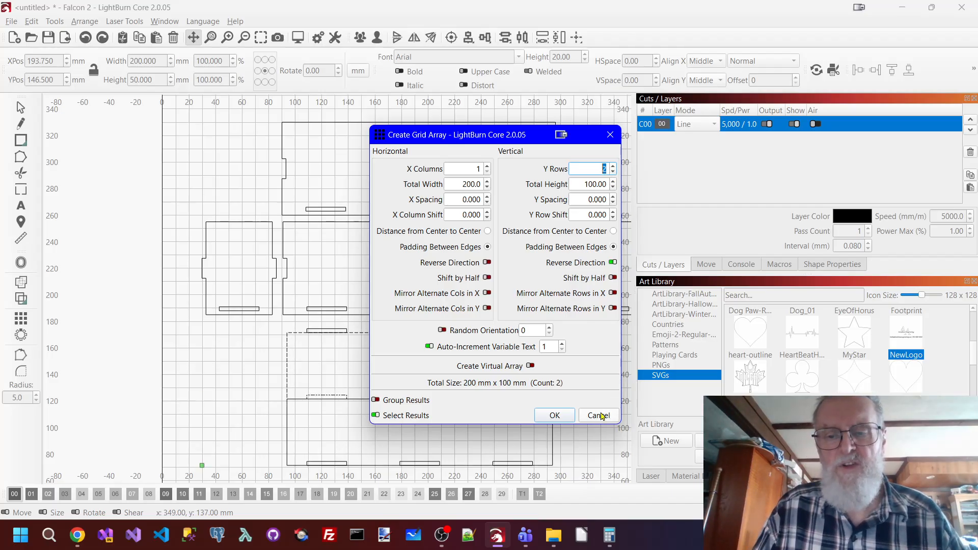
click(555, 415)
click(453, 432)
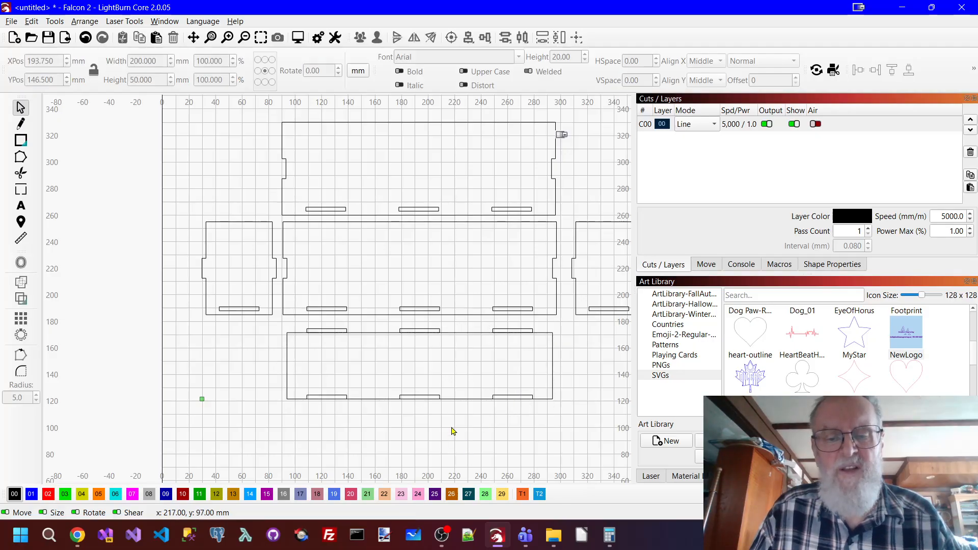
Copy the lower tab row outside the base panel with a two-row grid array in reversed vertical direction, and delete the original inner row.
click(437, 396)
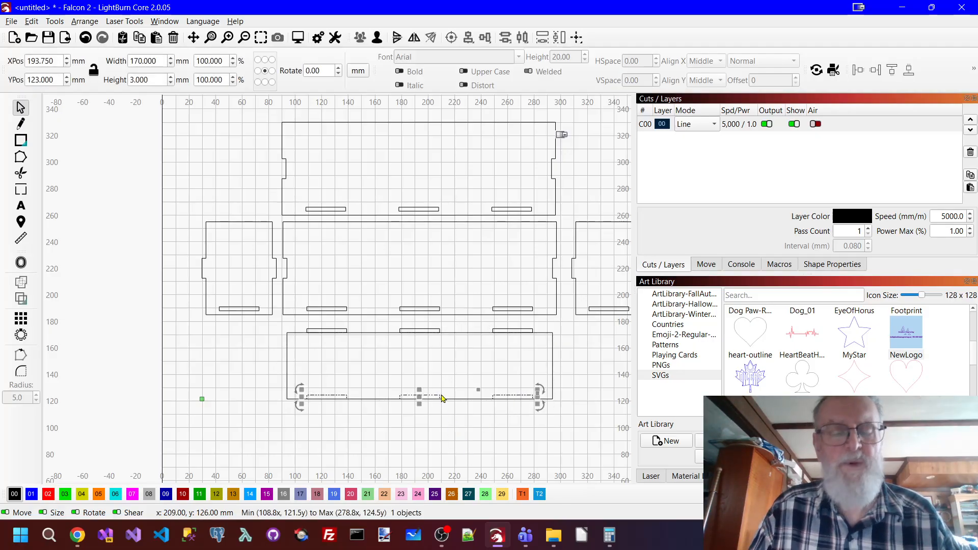
click(20, 318)
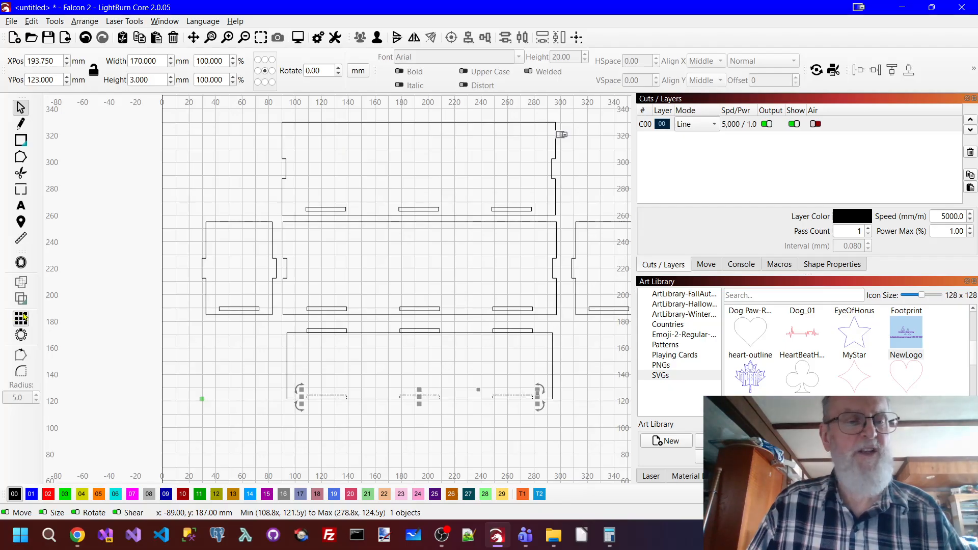
click(613, 263)
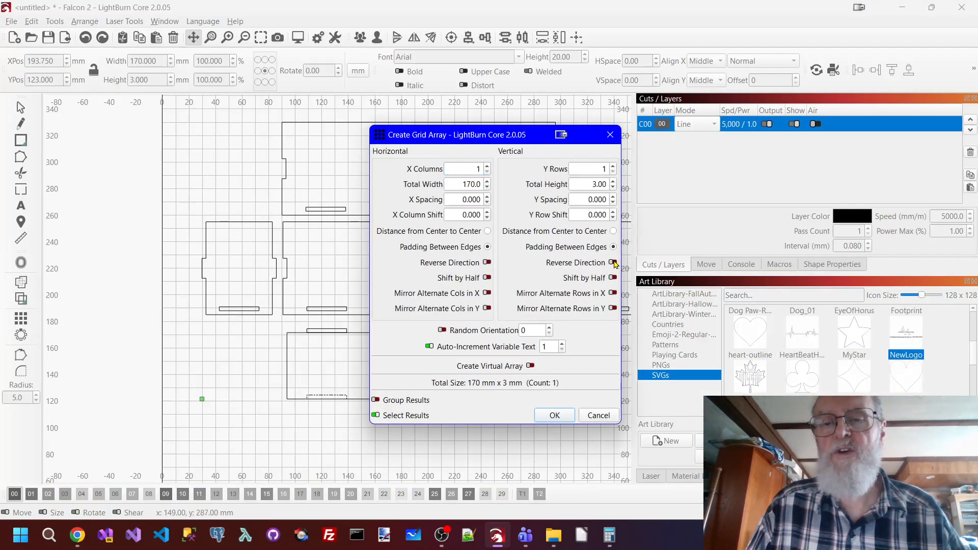
click(614, 166)
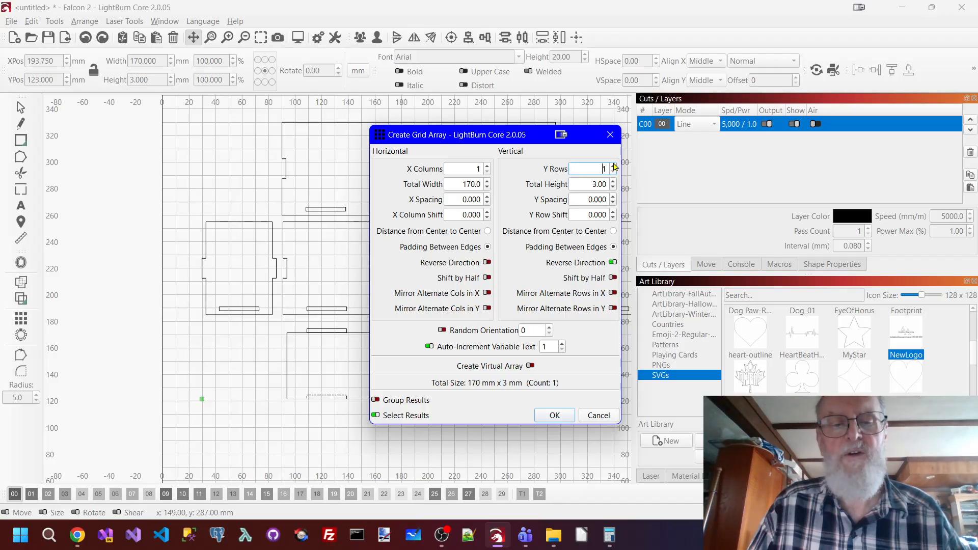
click(614, 167)
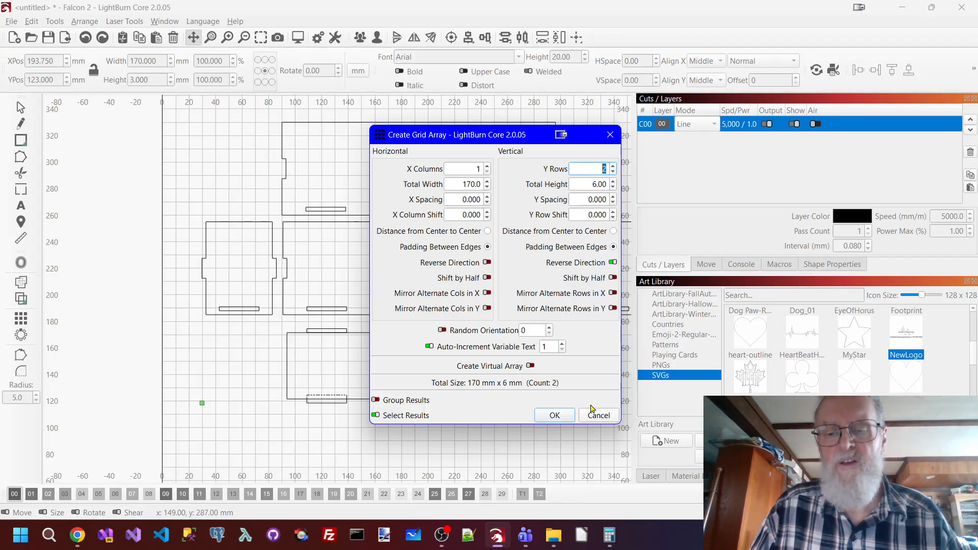
click(569, 417)
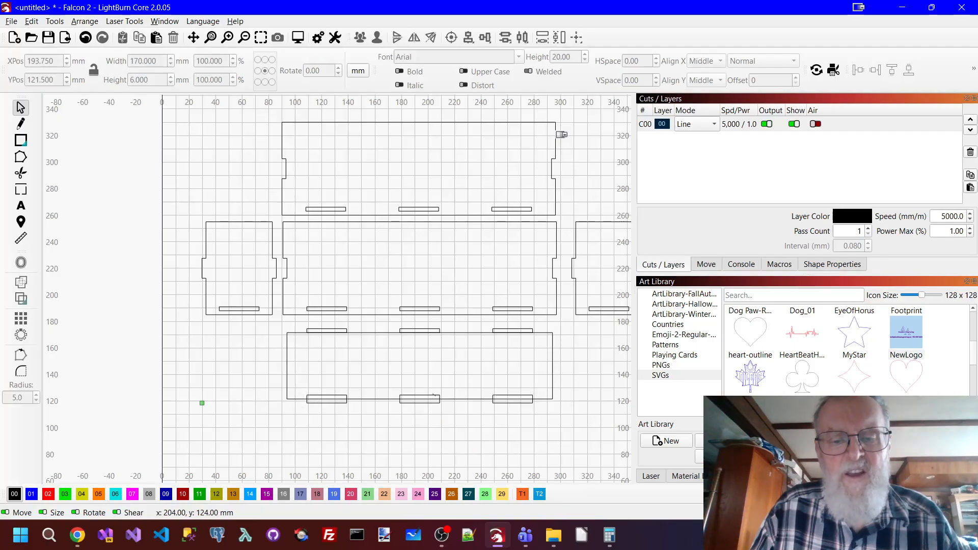
click(436, 398)
key(Escape)
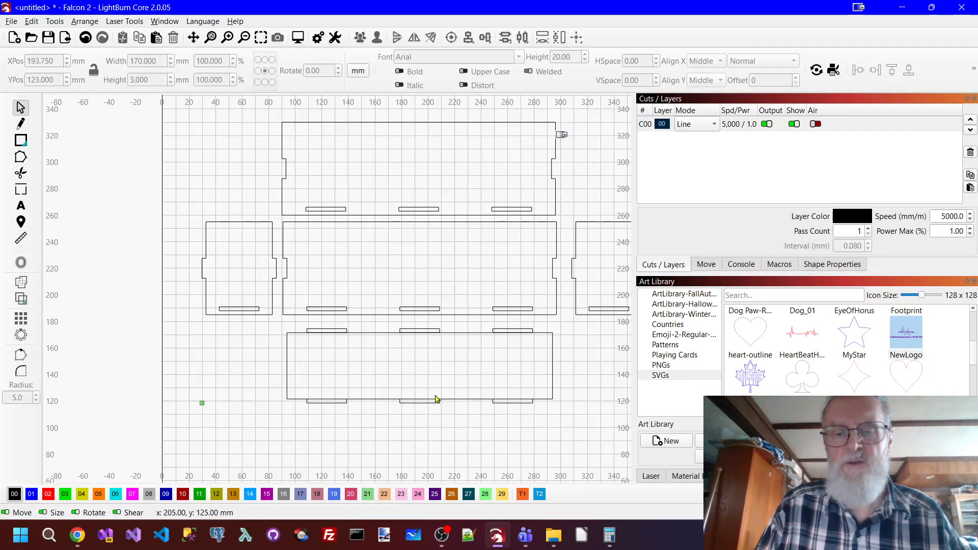
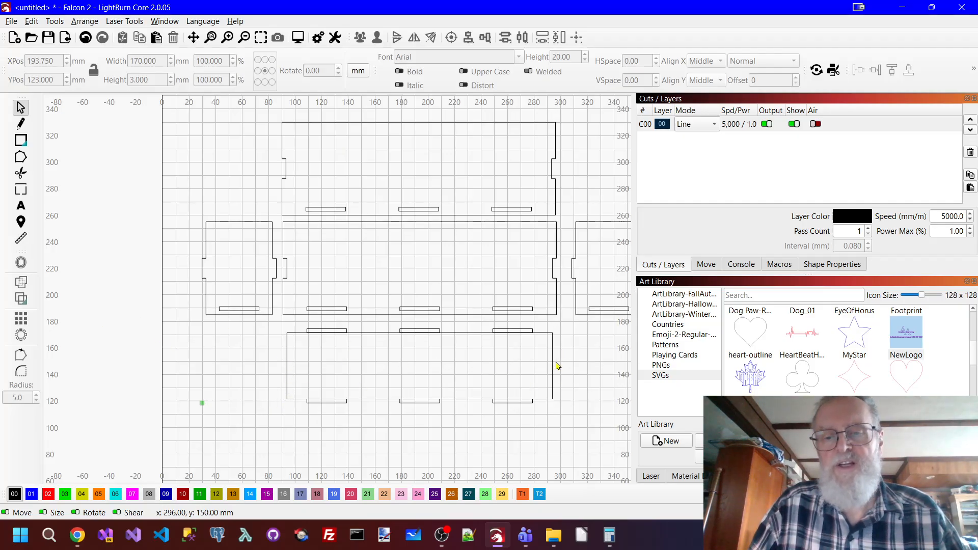
Group the left end panel with its slot.
drag(168, 208, 283, 336)
right_click(257, 265)
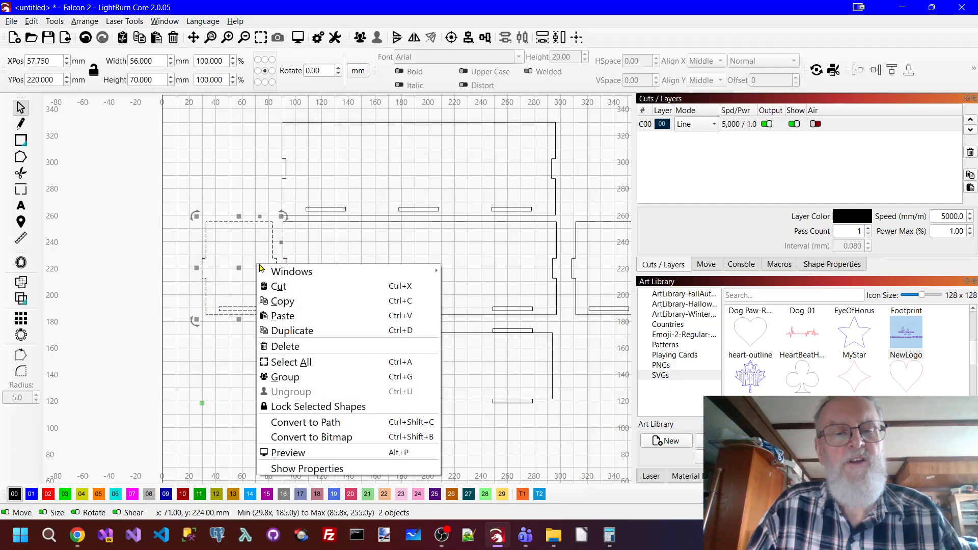
click(279, 377)
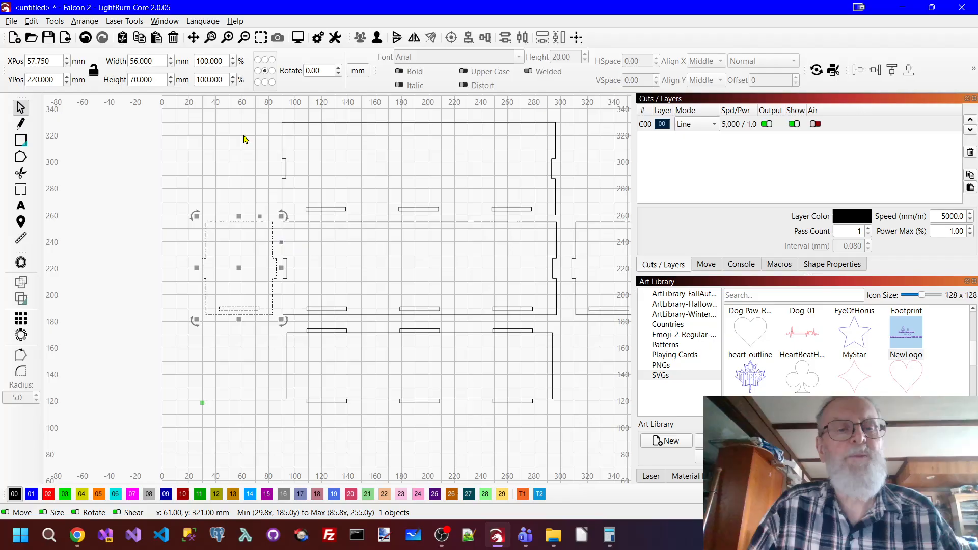
Rotate the grouped end panel 90° counter-clockwise and move it beside the base panel's left edge, to about X 53, Y 145 mm.
click(85, 22)
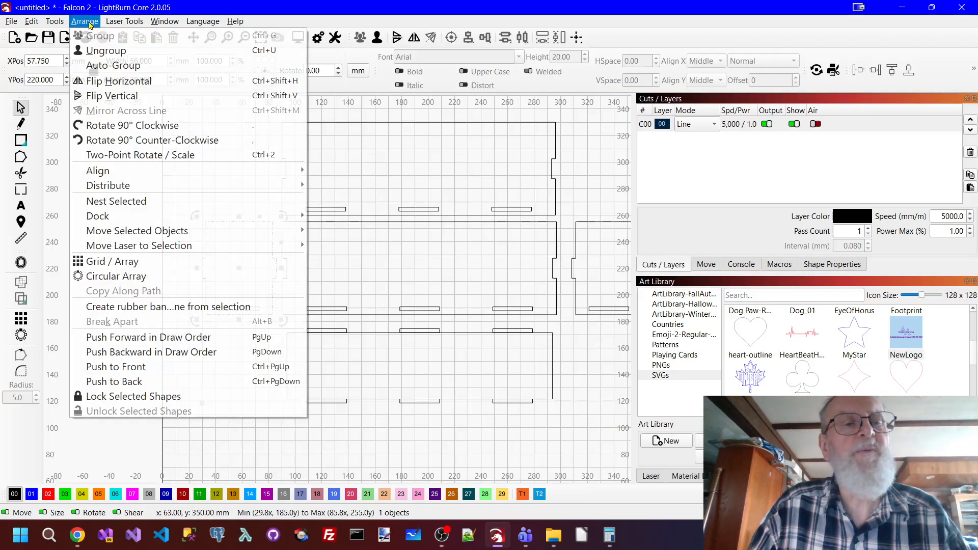
click(144, 139)
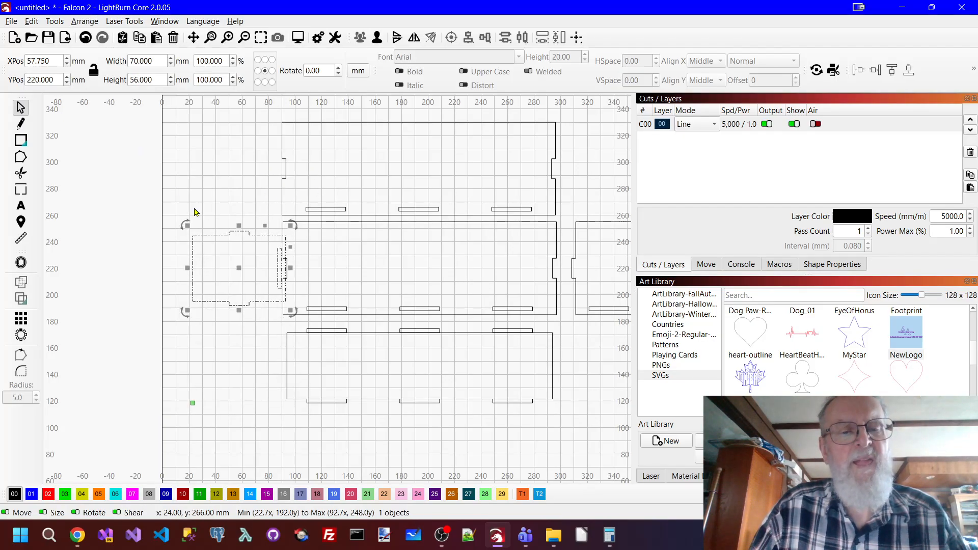
drag(240, 268, 233, 372)
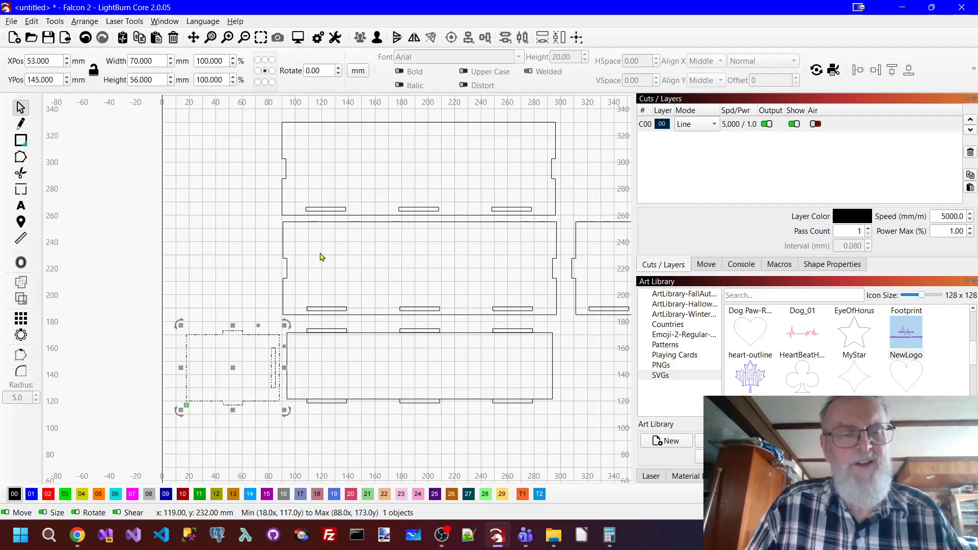
click(264, 431)
Inspect the positions of the grouped end panel, the base panel and the base panel's upper tab row.
scroll(264, 431, up, 3)
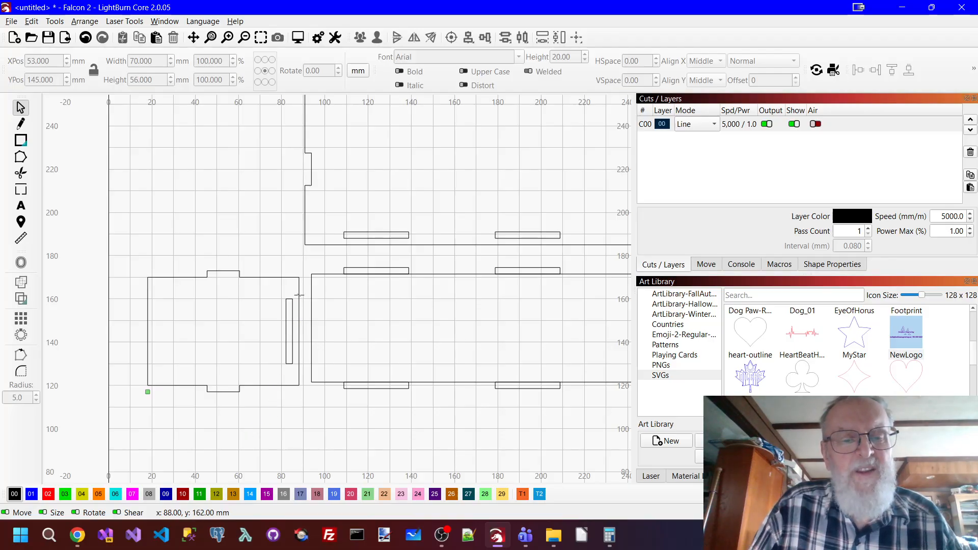
scroll(298, 285, up, 2)
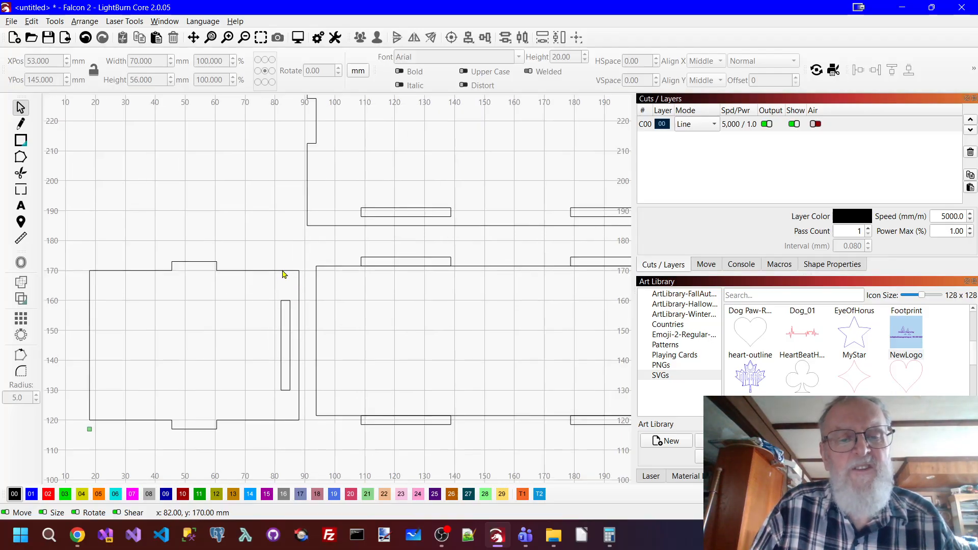
click(285, 275)
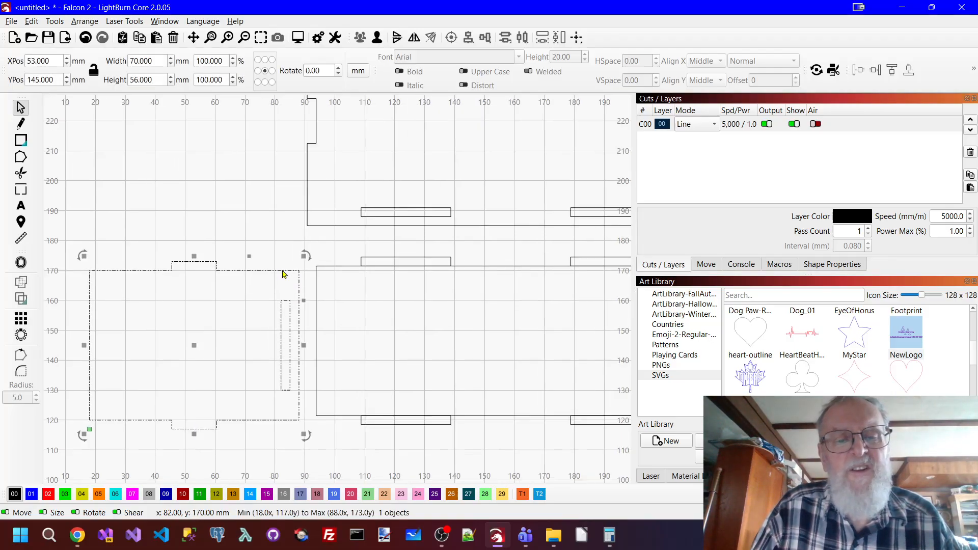
click(345, 269)
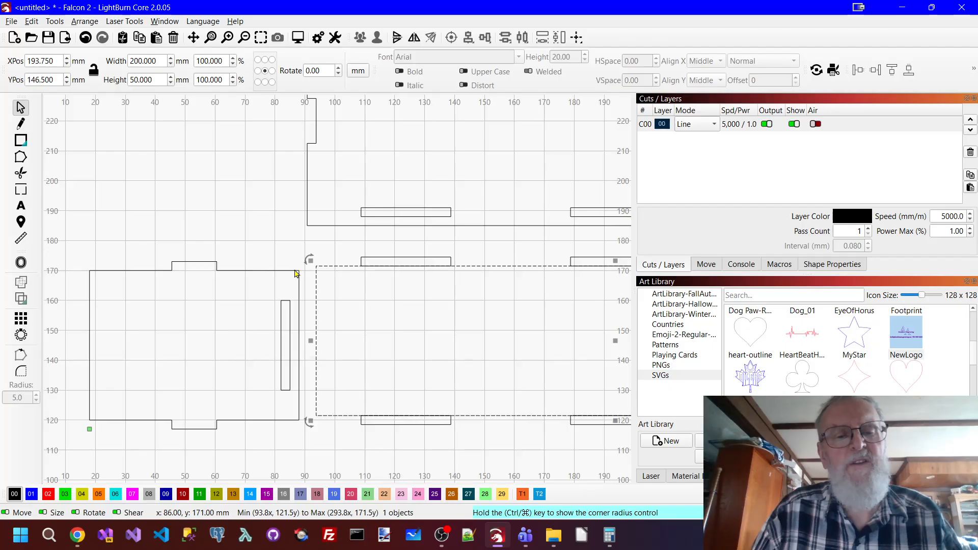
click(386, 262)
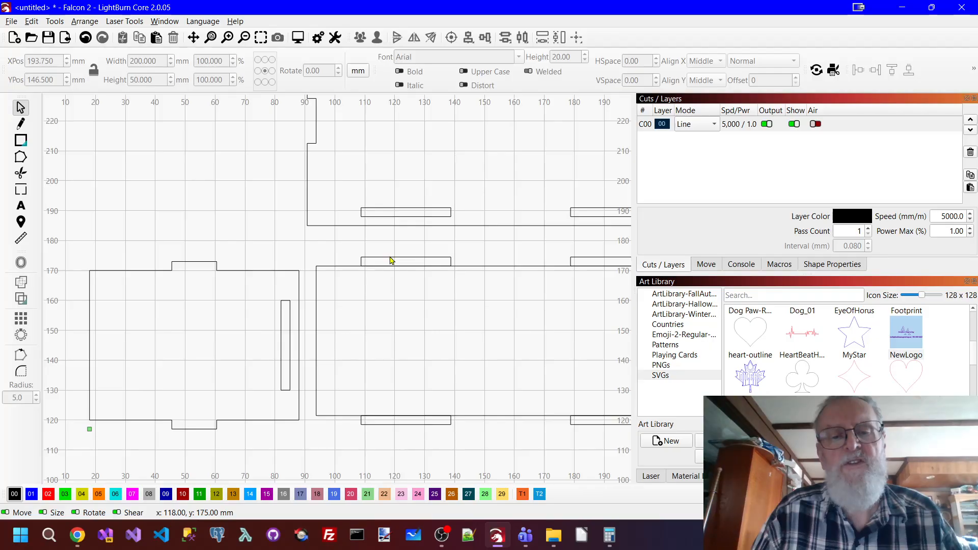
click(390, 260)
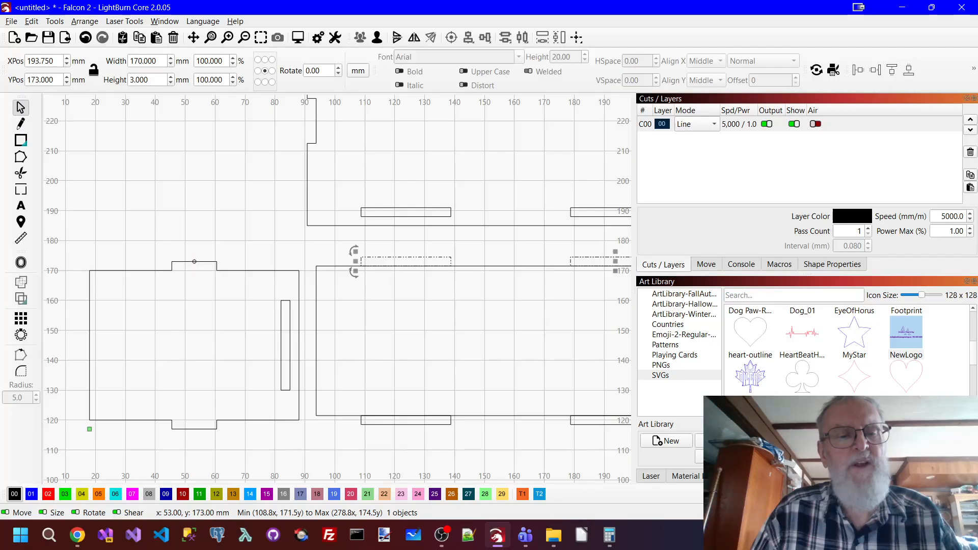
Try to set the end panel's centre Y position to 173 mm, and undo the change.
click(197, 262)
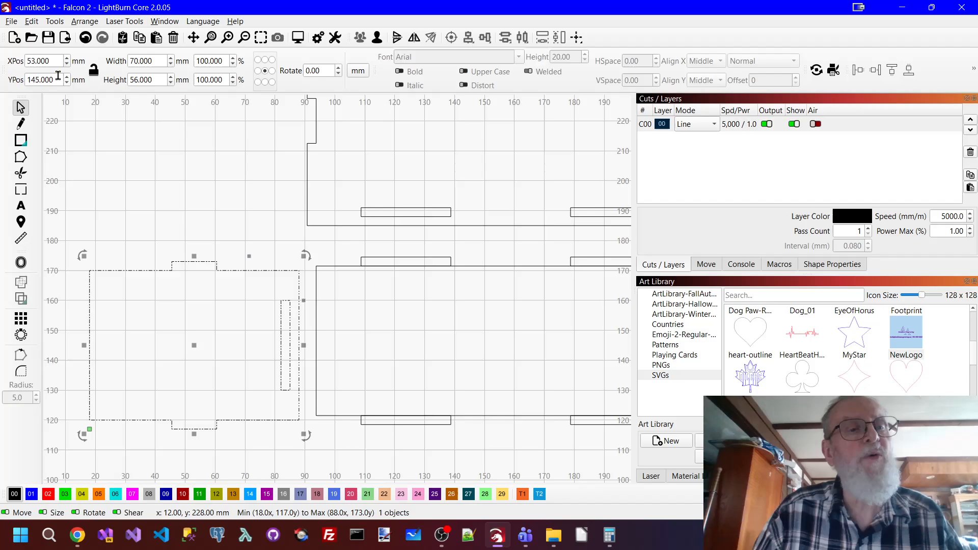
drag(57, 80, 4, 78)
text(1)
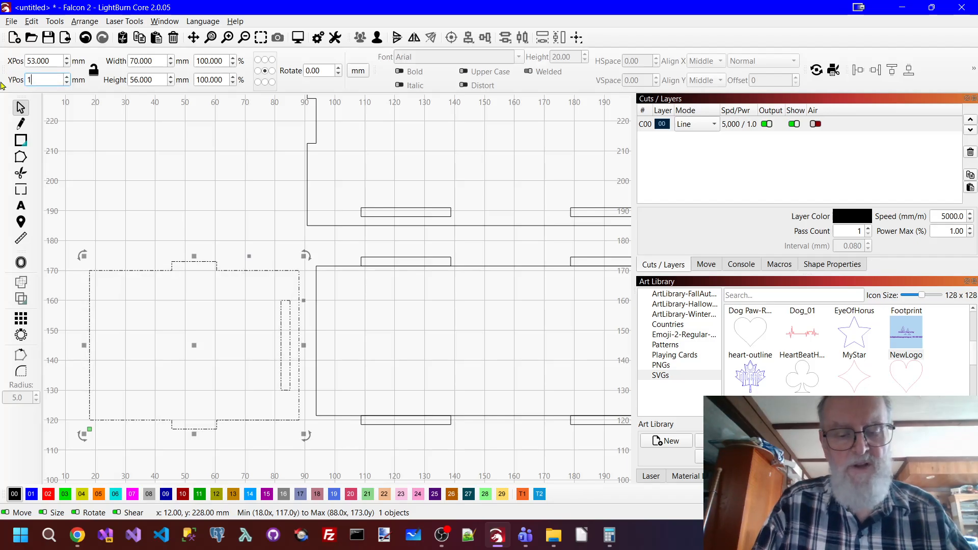
text(73)
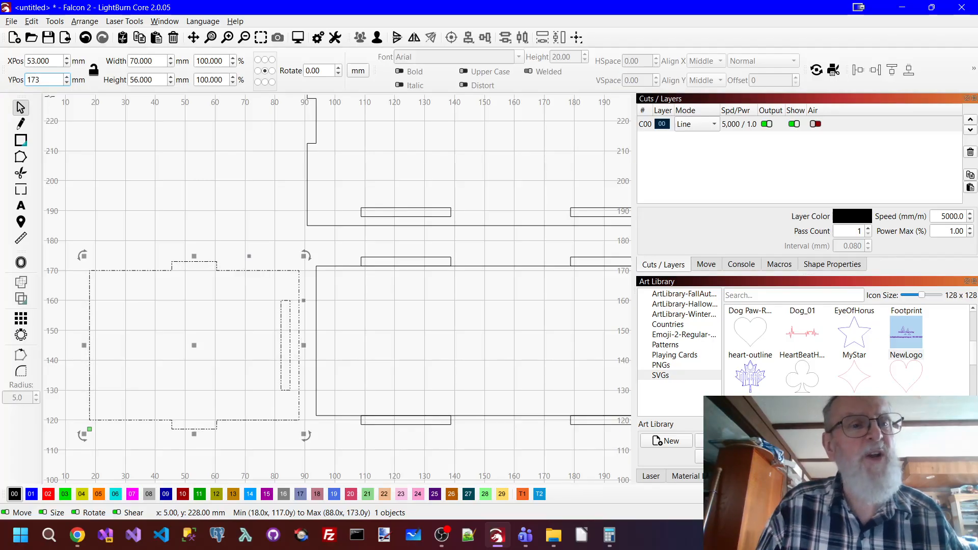
key(ctrl+z)
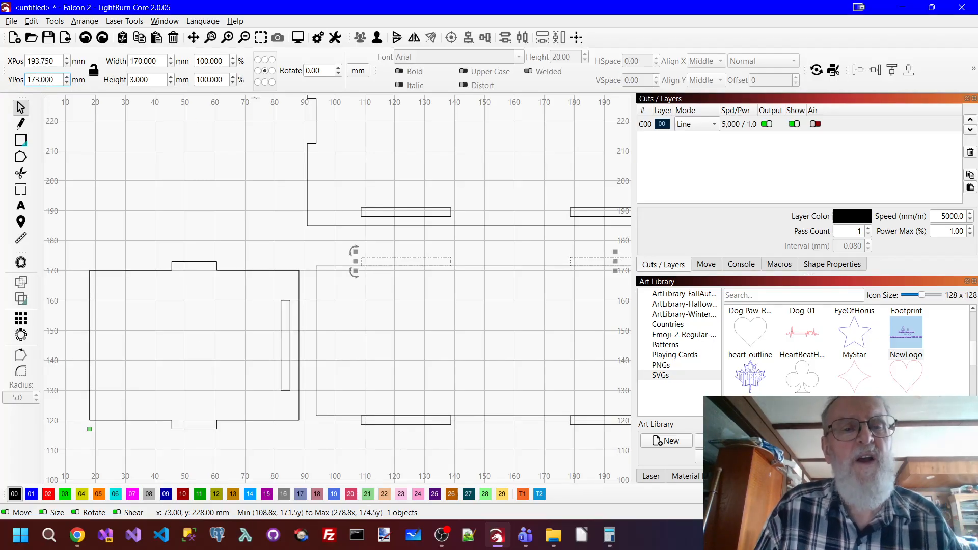
Switch the position reference point to the lower-left corner and check the base panel's upper tab row against it.
click(258, 82)
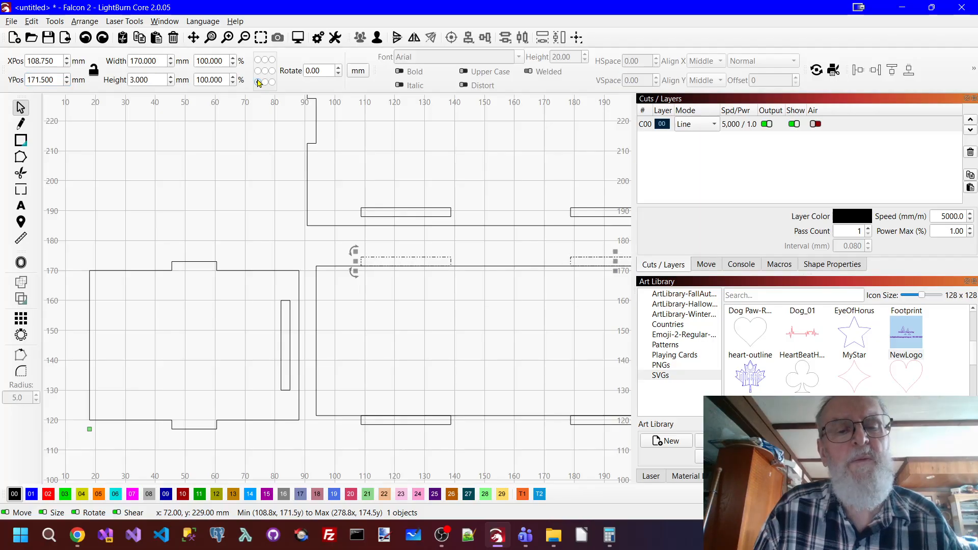
click(329, 245)
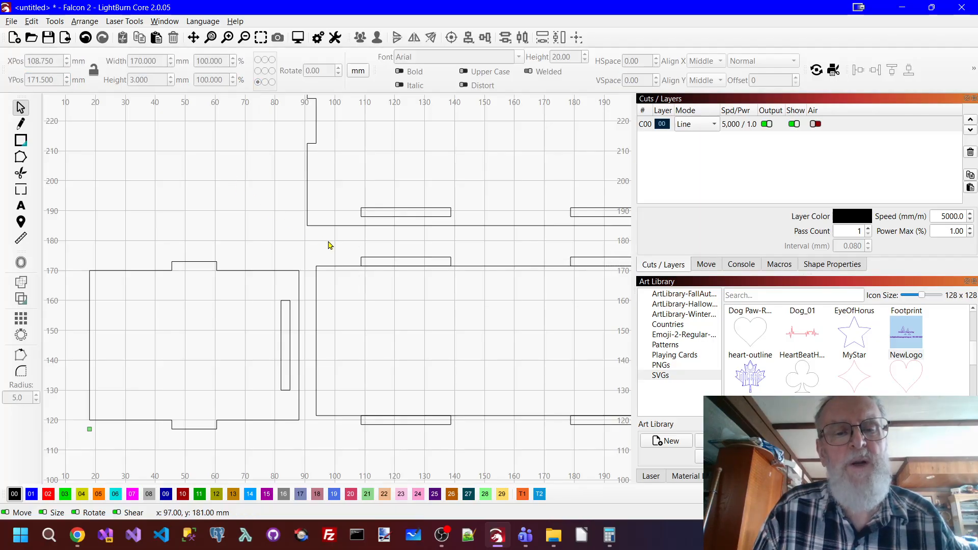
click(404, 258)
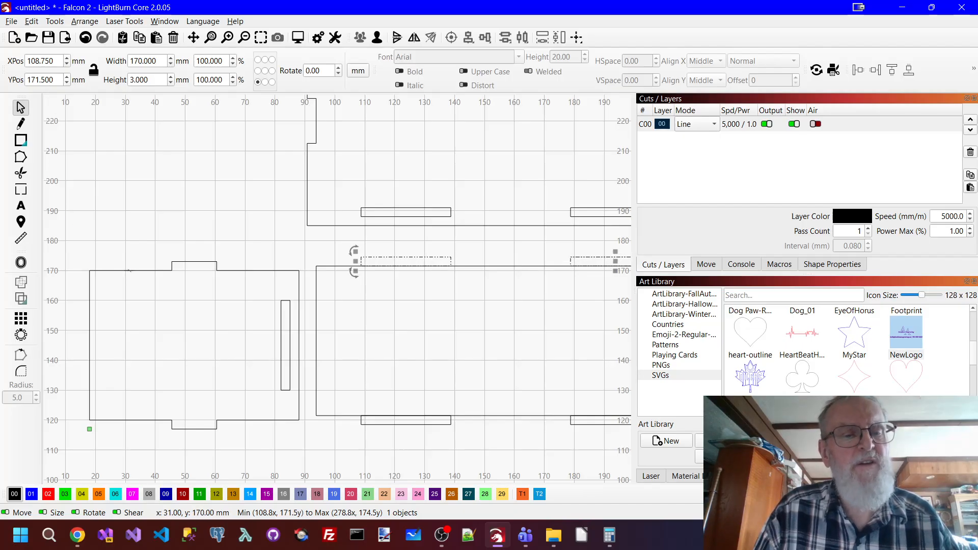
Try to move the end panel to Y 171.5 mm by its lower-left corner, and undo the move.
click(131, 271)
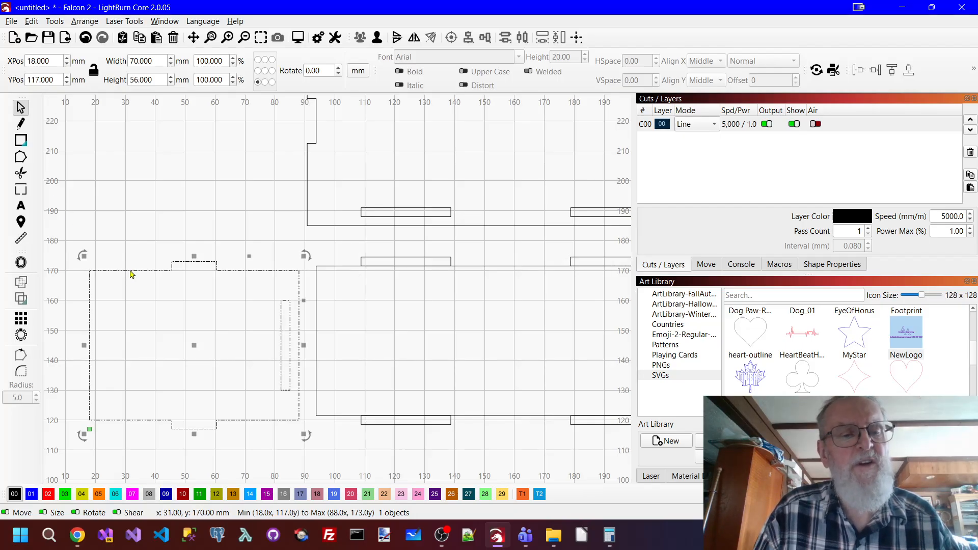
click(57, 77)
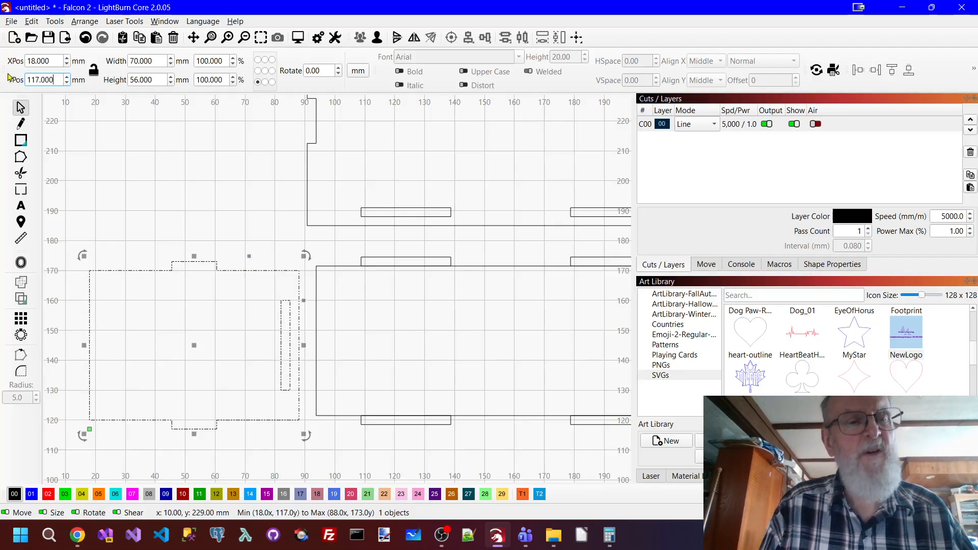
key(BackSpace)
key(BackSpace)
key(BackSpace)
key(BackSpace)
key(BackSpace)
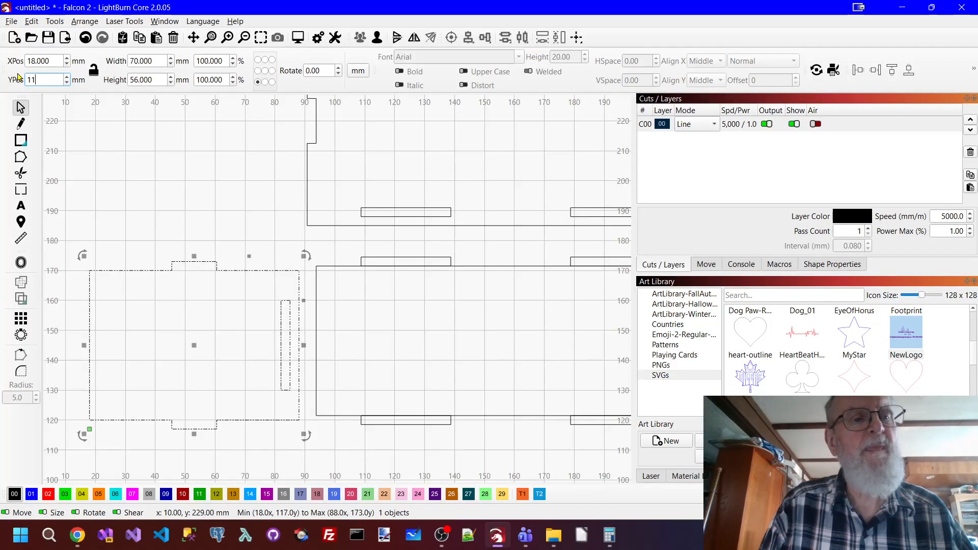
key(BackSpace)
text(71.5)
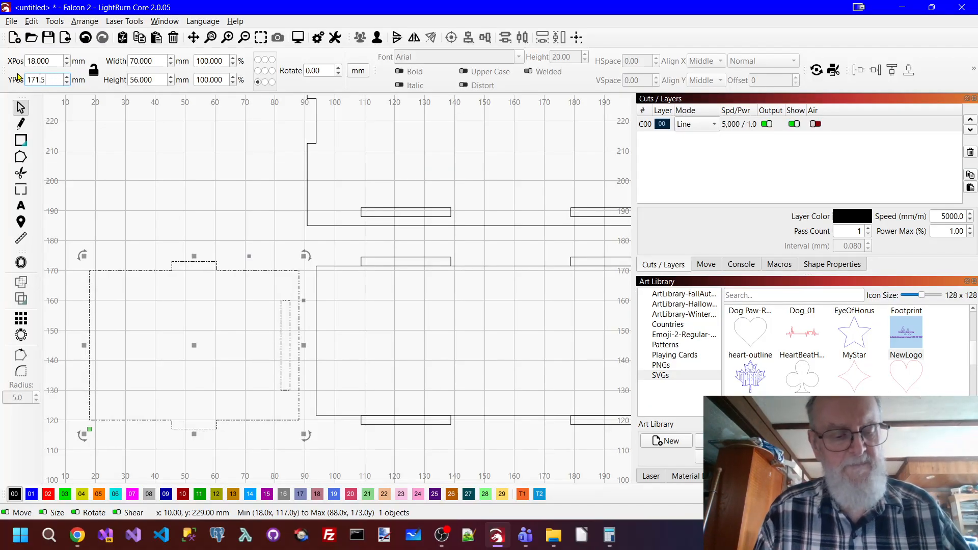
key(Tab)
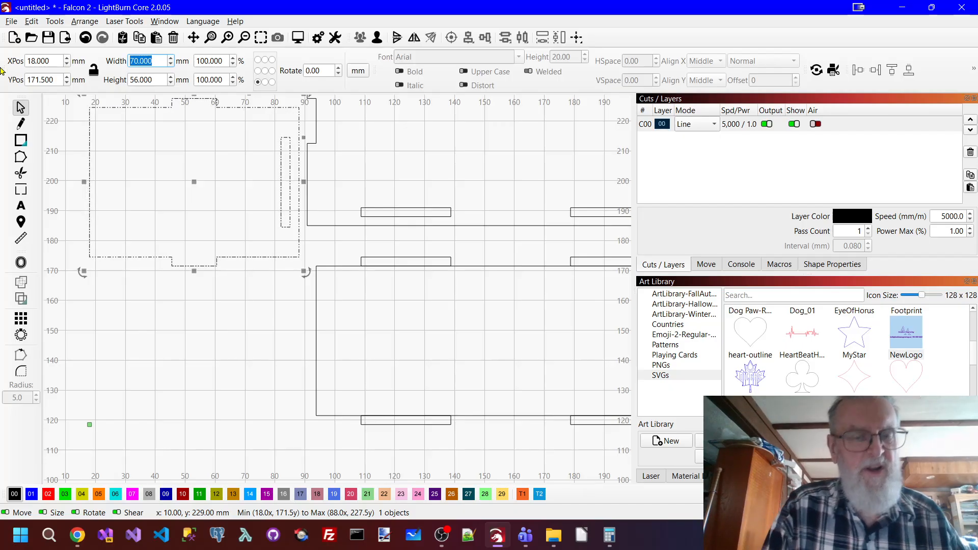
key(ctrl+z)
click(181, 192)
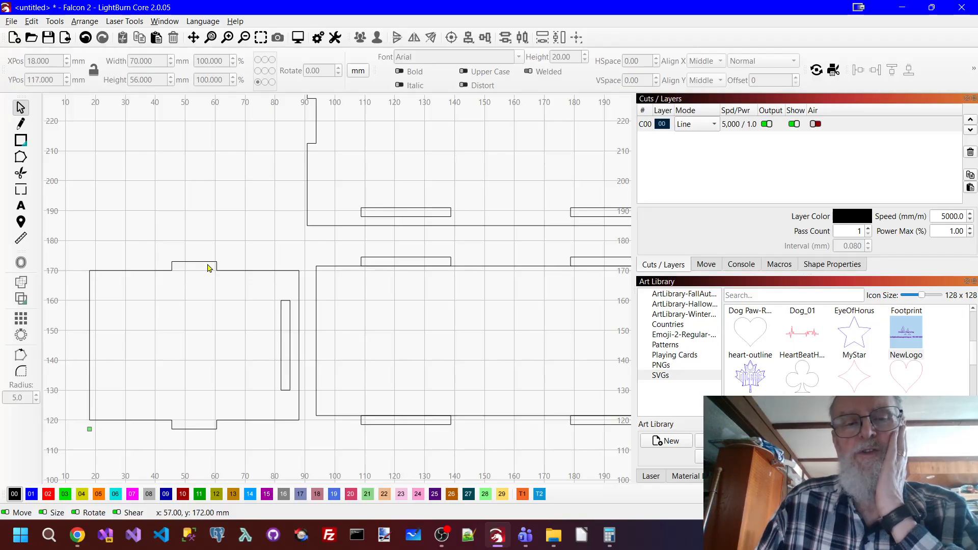
Draw a rectangle about 19 mm wide and 3 mm high above the end panel, and set its width to 15 mm.
click(172, 269)
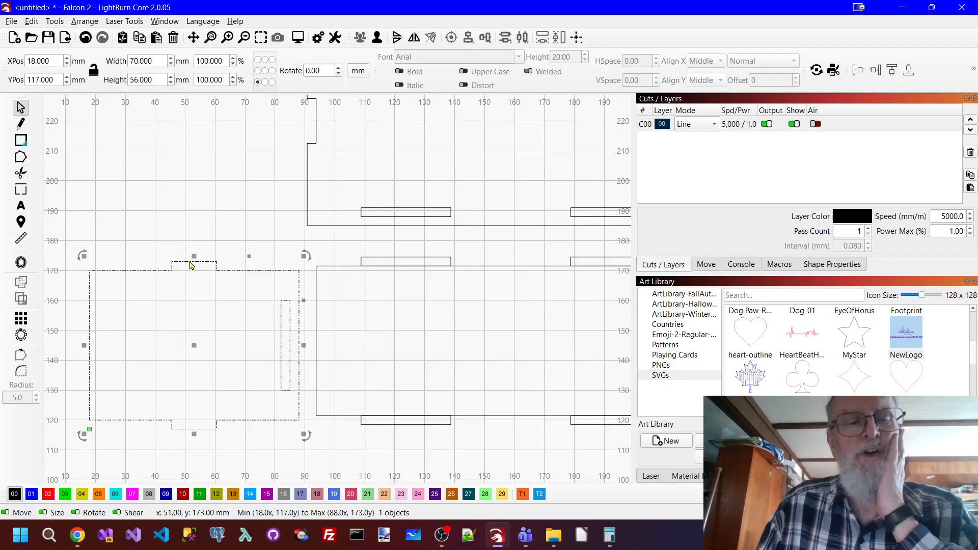
click(212, 229)
click(21, 140)
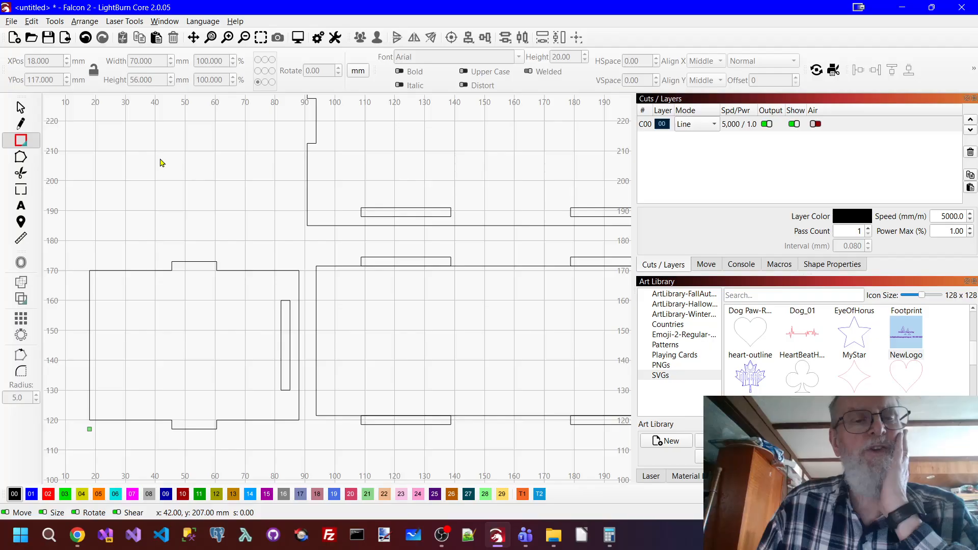
drag(155, 157, 212, 166)
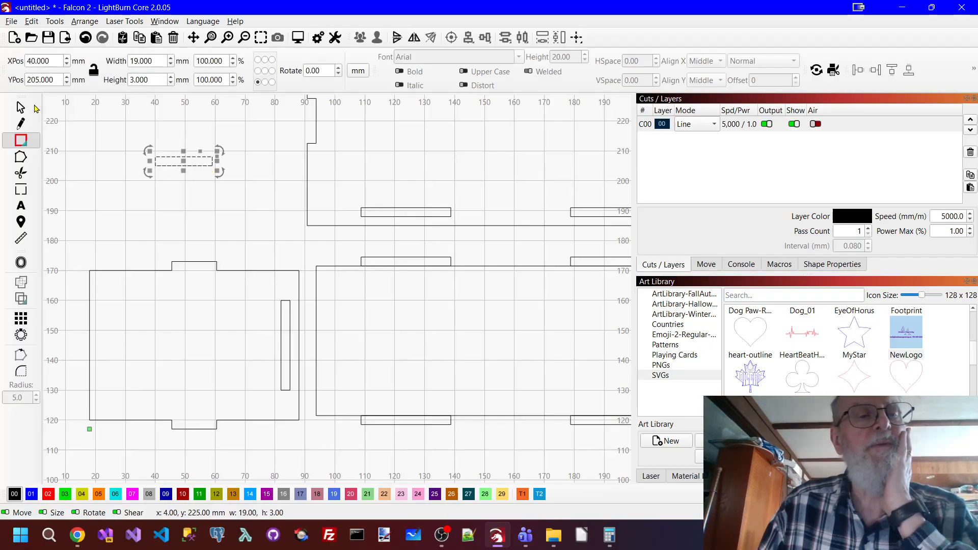
click(21, 108)
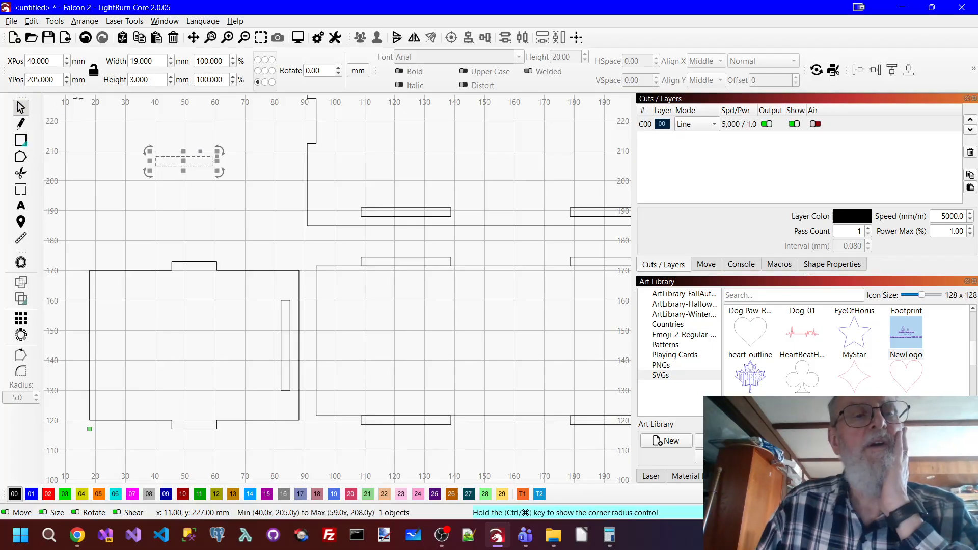
double_click(157, 62)
text(15)
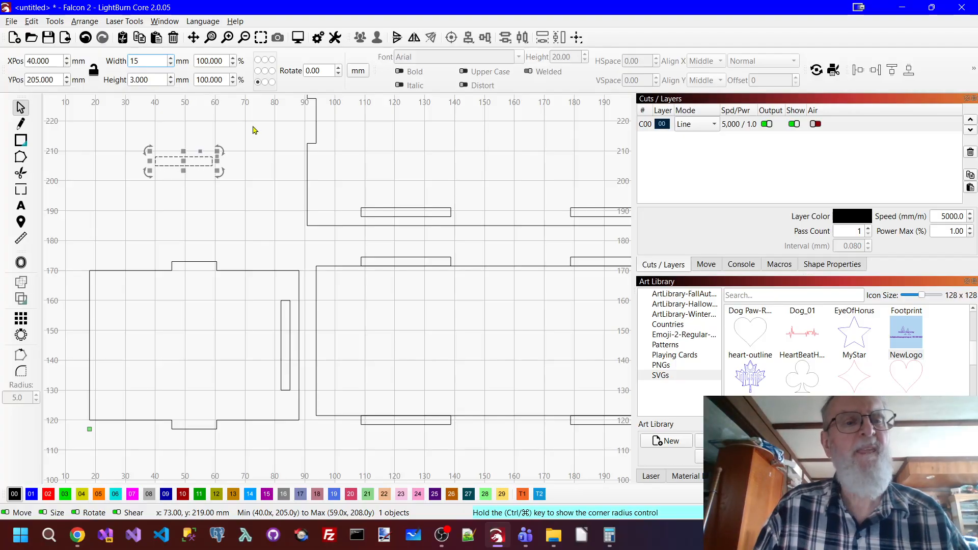
key(Tab)
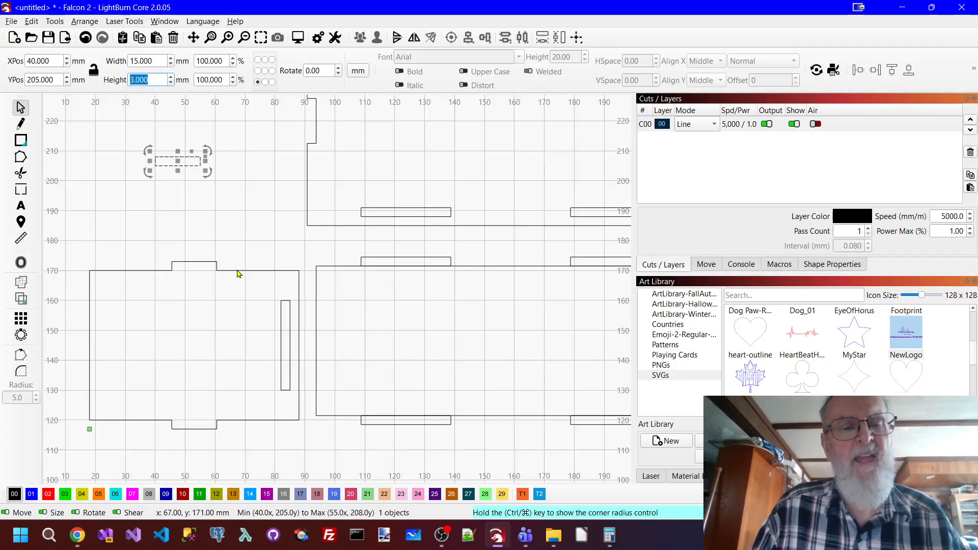
key(Return)
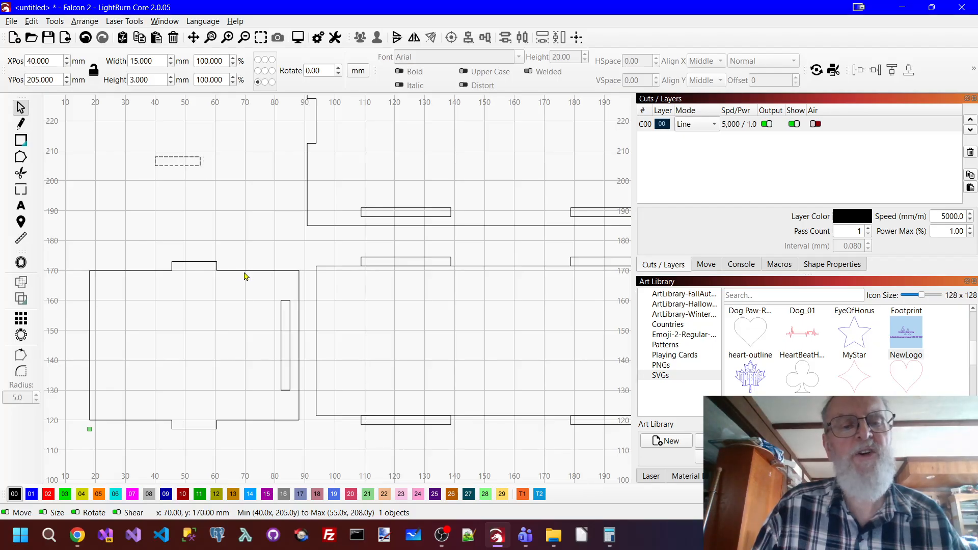
Align the 15 × 3 mm rectangle with the end panel's vertical centre line.
shift+click(243, 271)
click(469, 44)
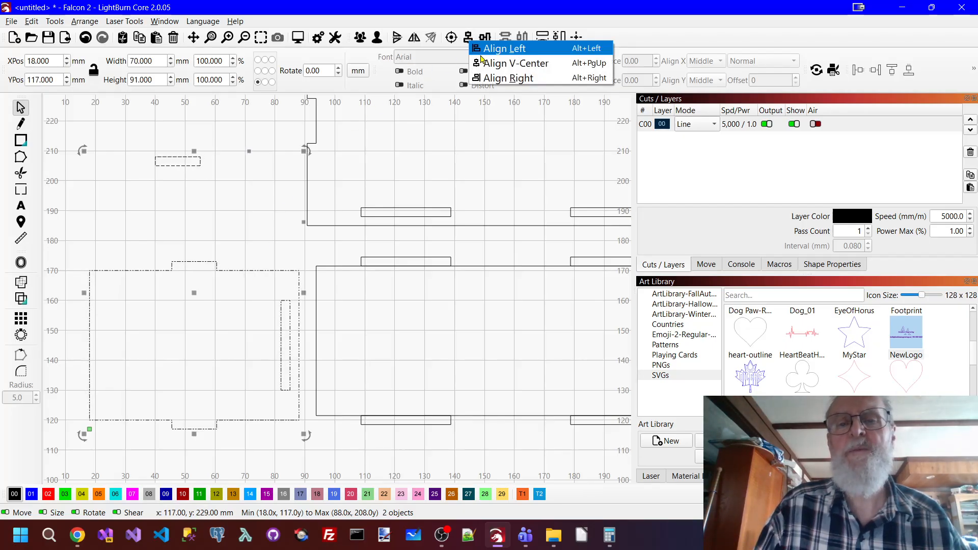
click(505, 61)
click(228, 174)
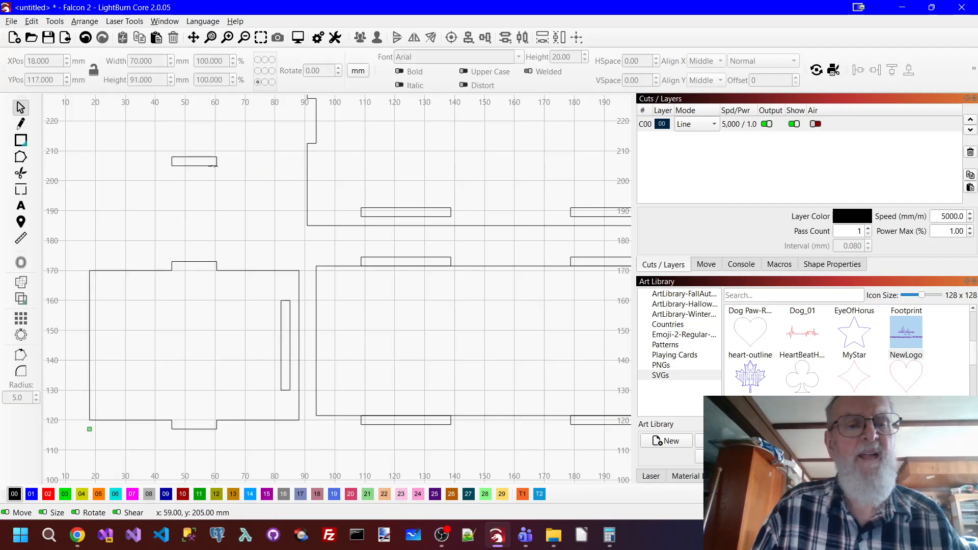
Align the 15 × 3 mm rectangle with the top of the end panel so it covers the upper tab.
click(217, 165)
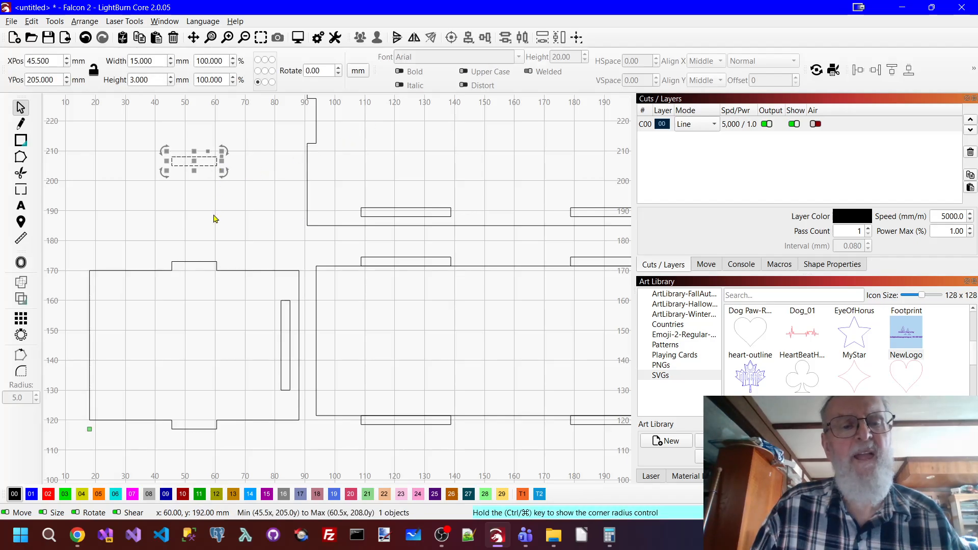
shift+click(203, 261)
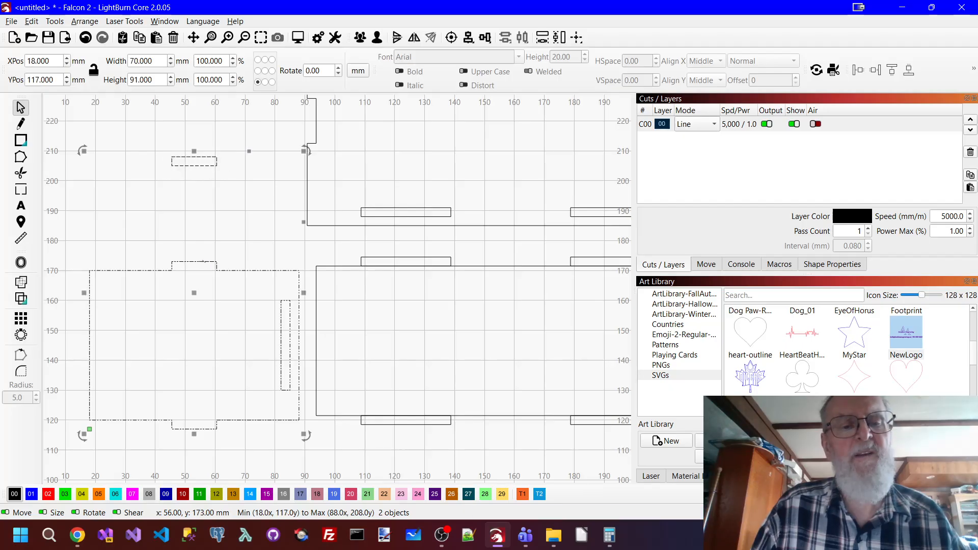
click(491, 44)
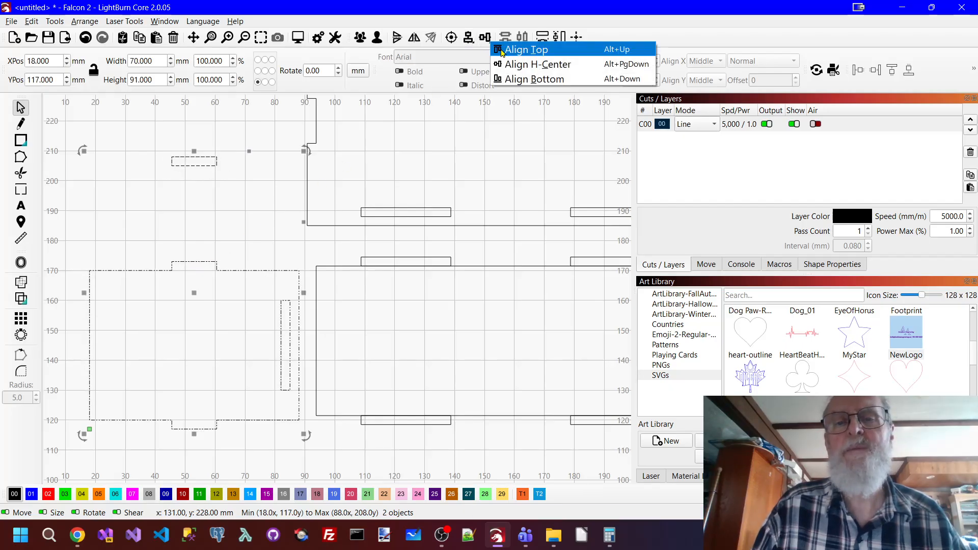
click(504, 51)
click(210, 229)
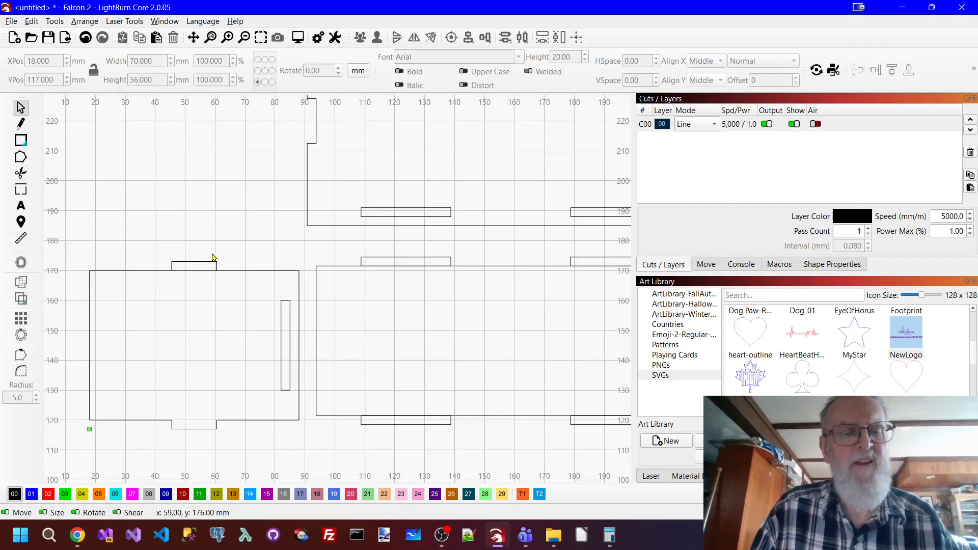
Duplicate the 15 × 3 mm rectangle and align the copy with the bottom of the end panel so it covers the lower tab.
click(198, 275)
right_click(198, 275)
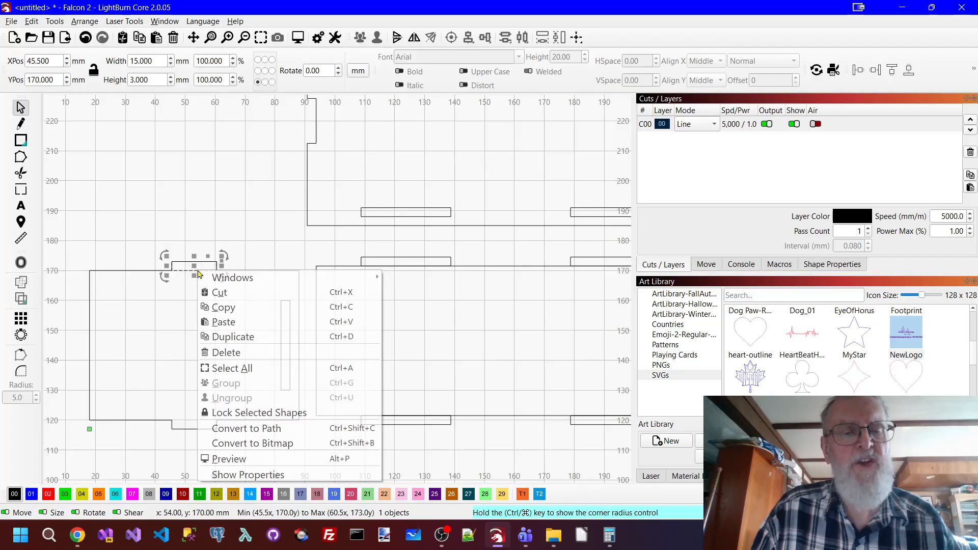
click(246, 341)
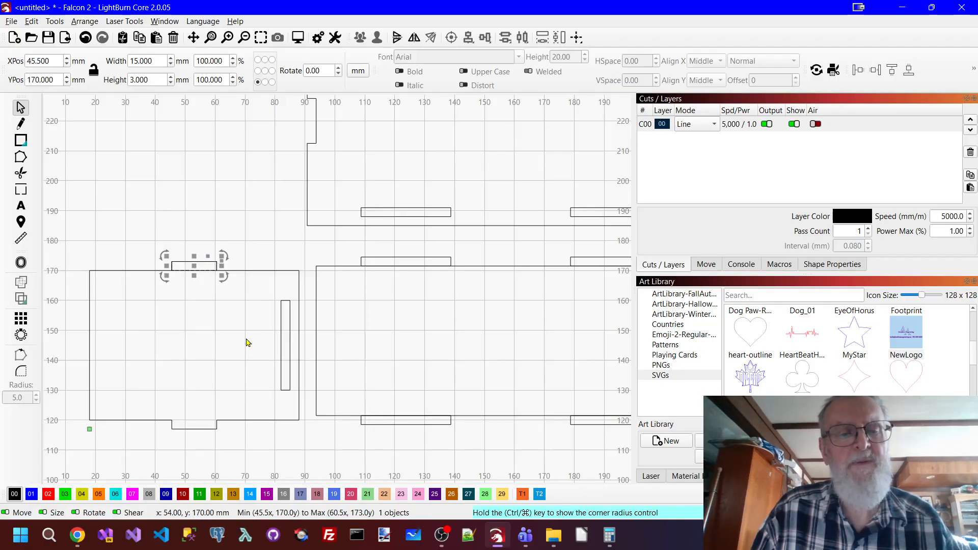
shift+click(237, 421)
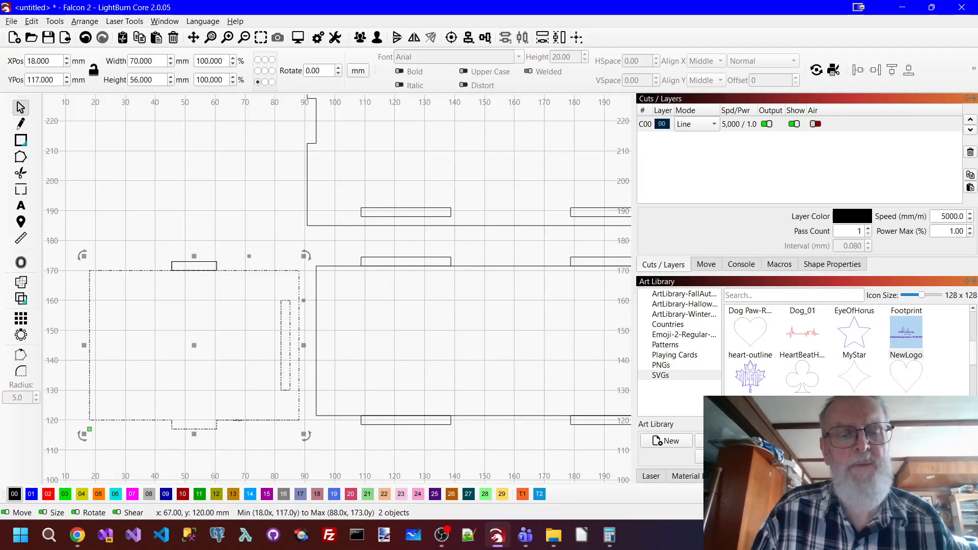
click(492, 42)
click(502, 76)
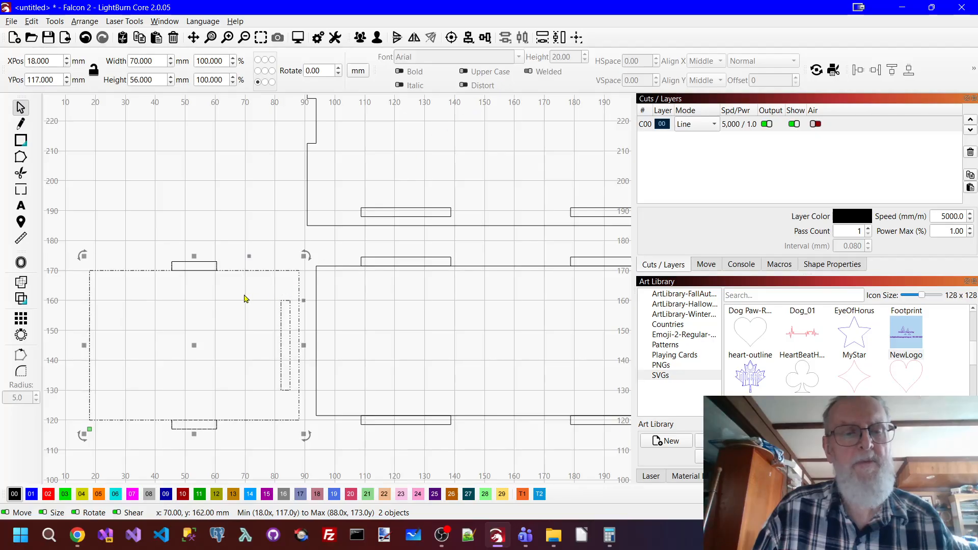
click(230, 299)
Subtract the upper 15 × 3 mm rectangle from the end panel with the Boolean Assistant's Subtract B - A to remove the upper tab.
drag(224, 252, 187, 277)
click(193, 281)
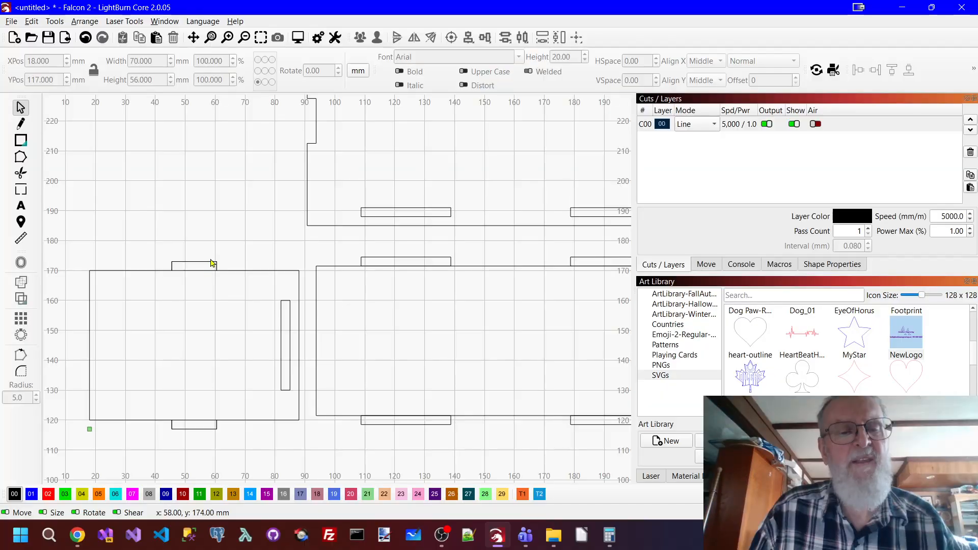
click(213, 267)
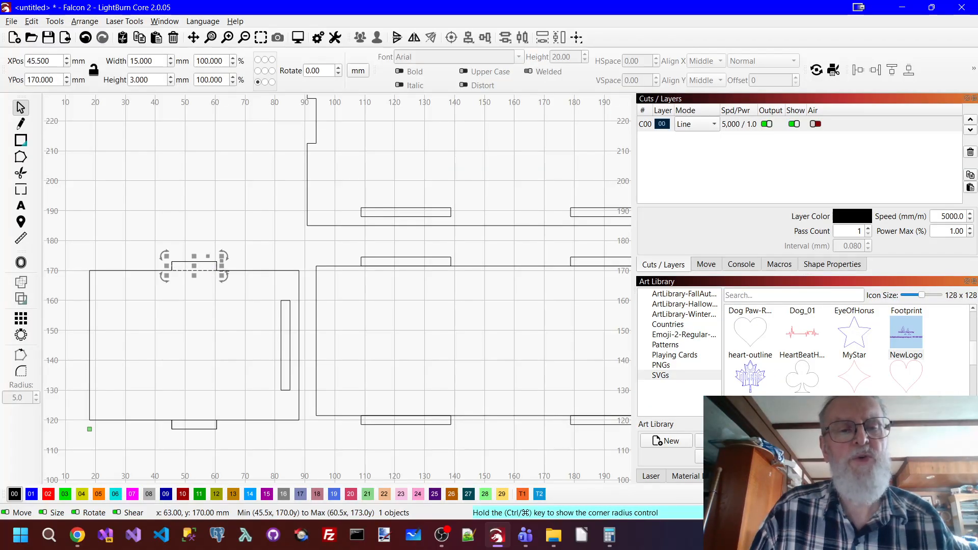
shift+click(225, 270)
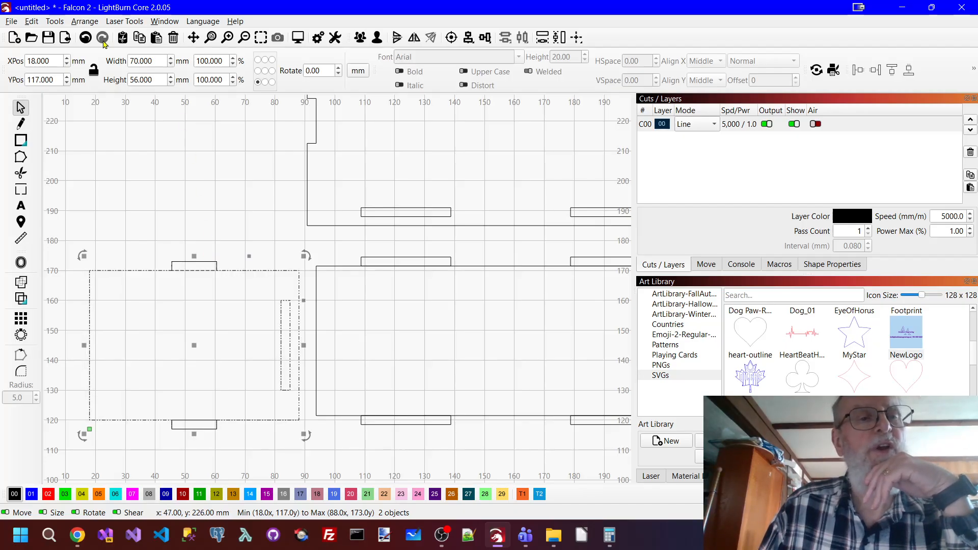
click(55, 21)
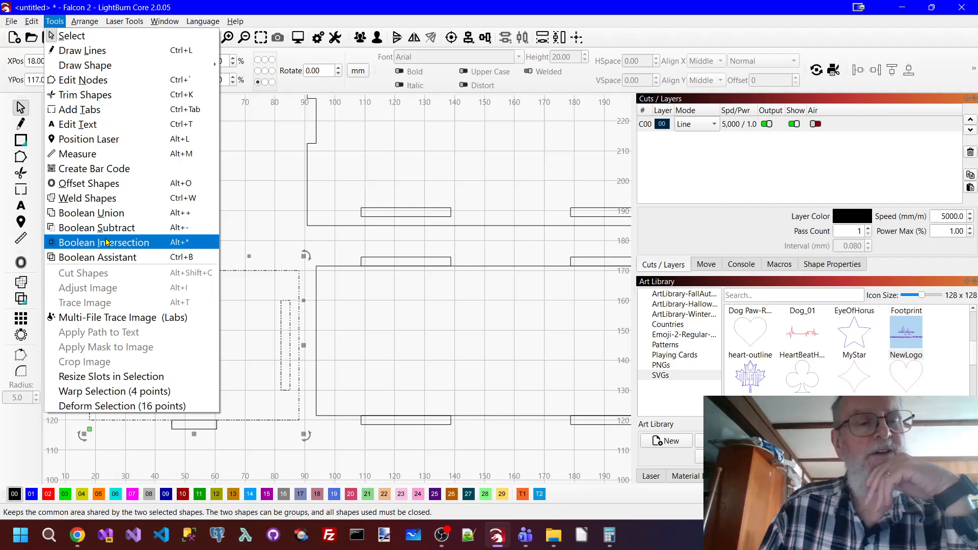
click(98, 258)
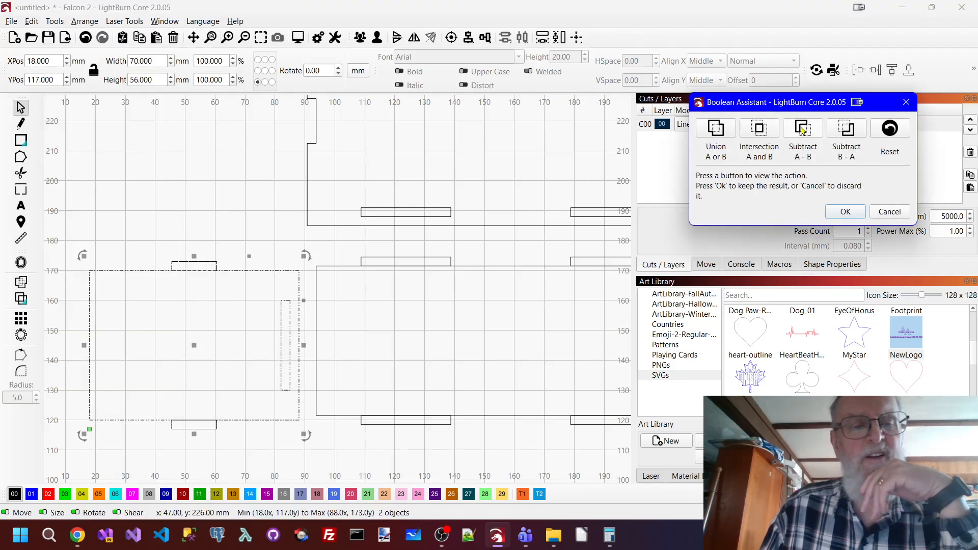
click(764, 132)
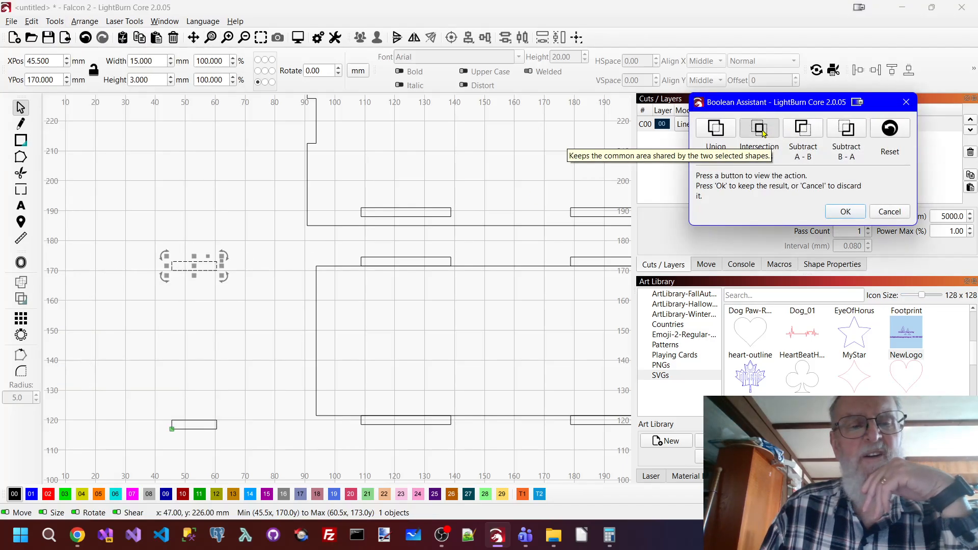
click(849, 130)
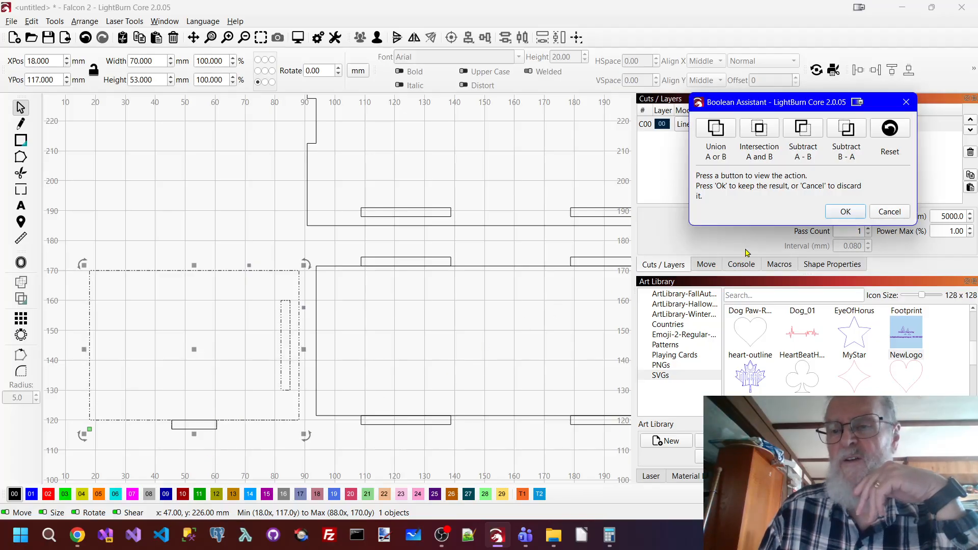
click(828, 215)
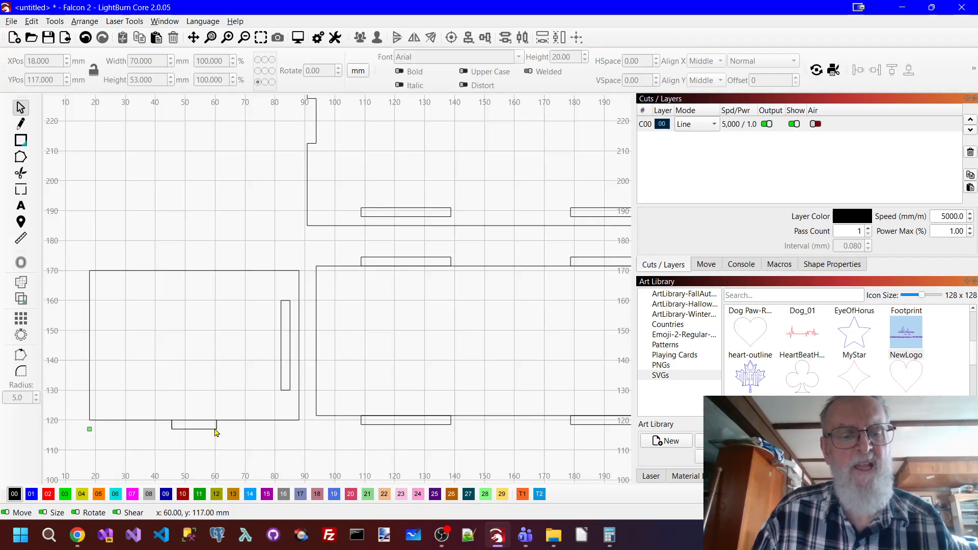
Subtract the lower 15 × 3 mm rectangle from the end panel with the Boolean Assistant's Subtract B - A to remove the lower tab.
click(217, 427)
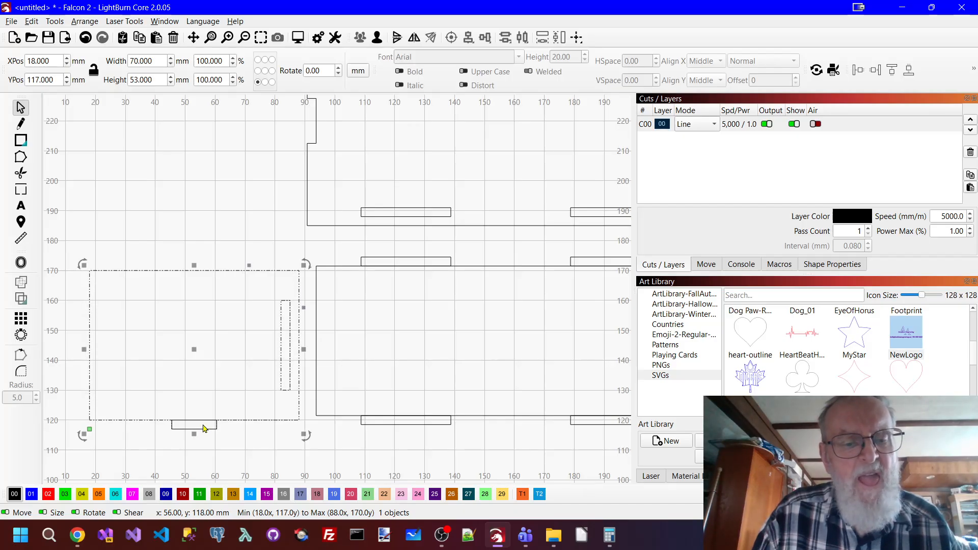
click(204, 427)
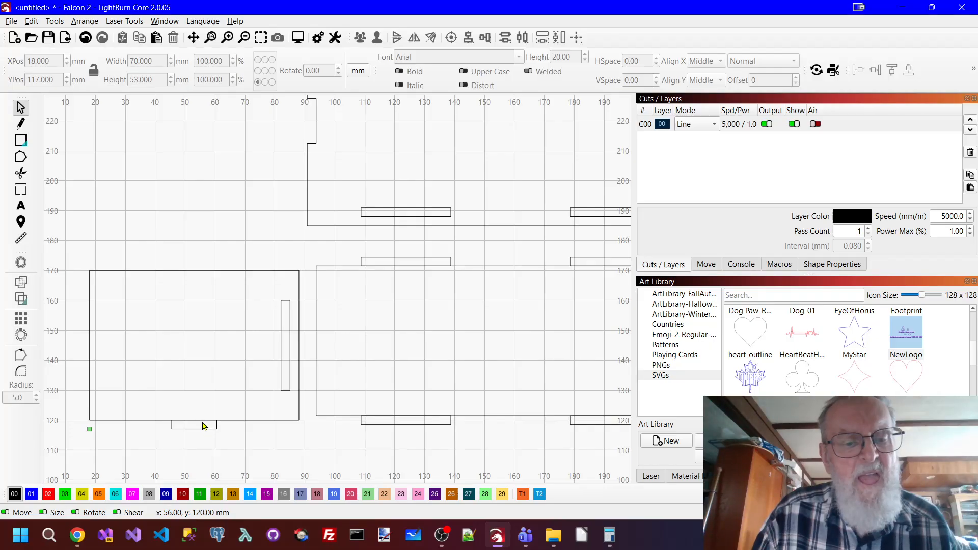
click(203, 426)
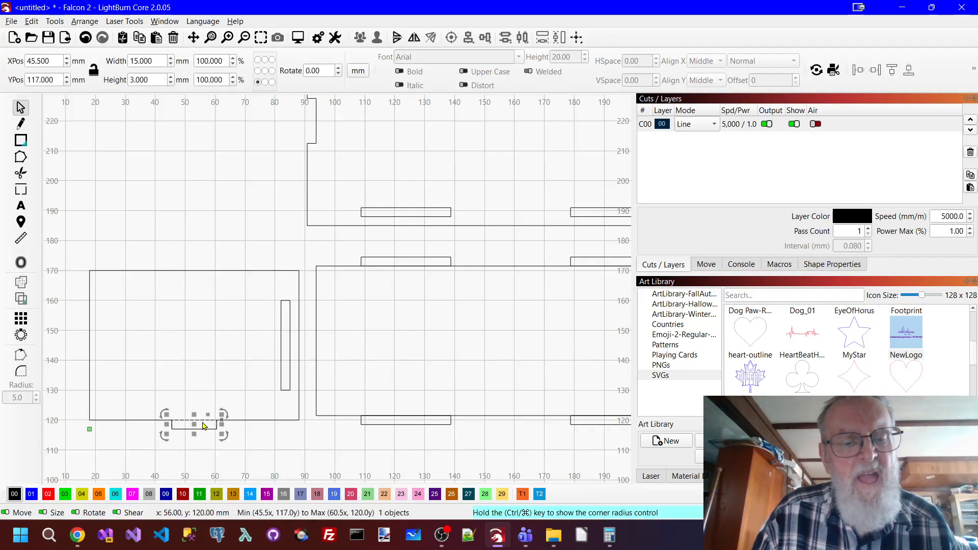
shift+click(249, 420)
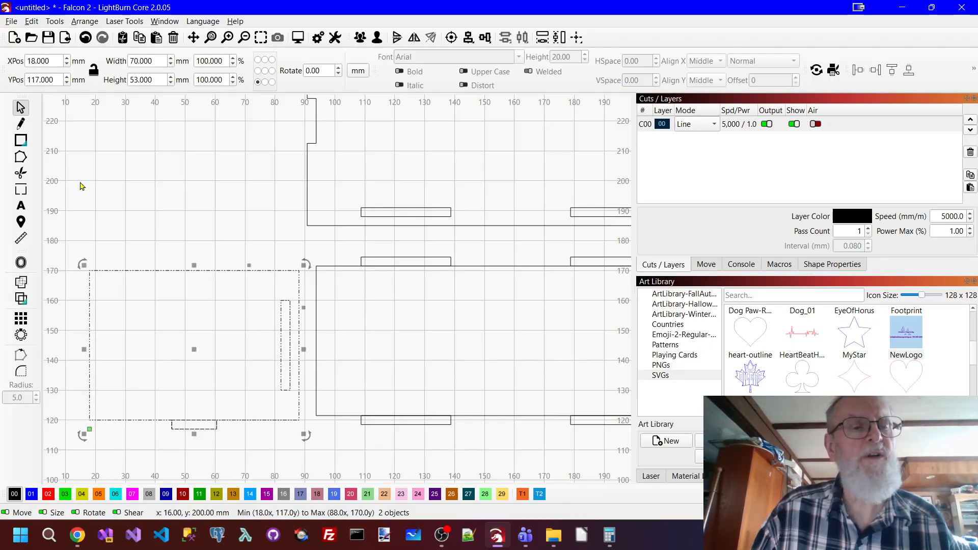
click(54, 20)
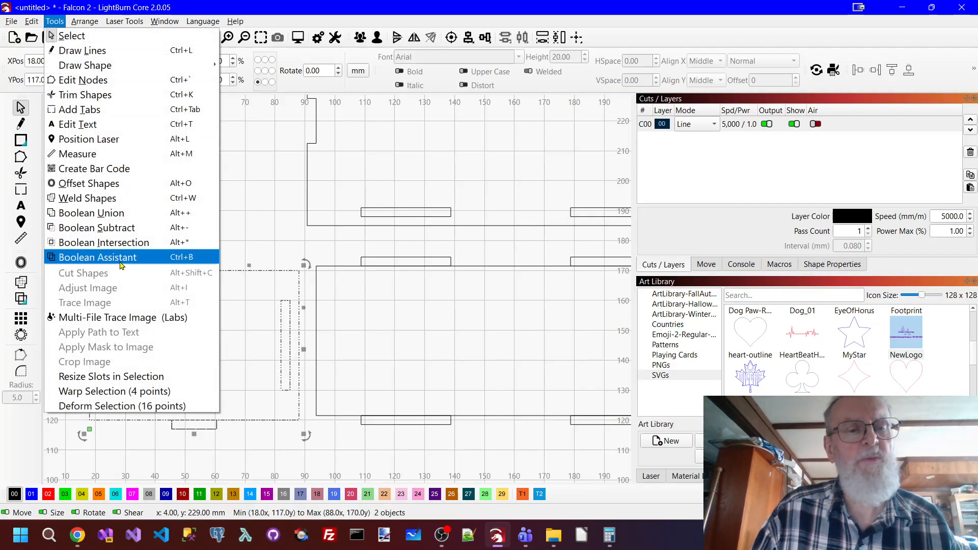
click(87, 255)
click(802, 132)
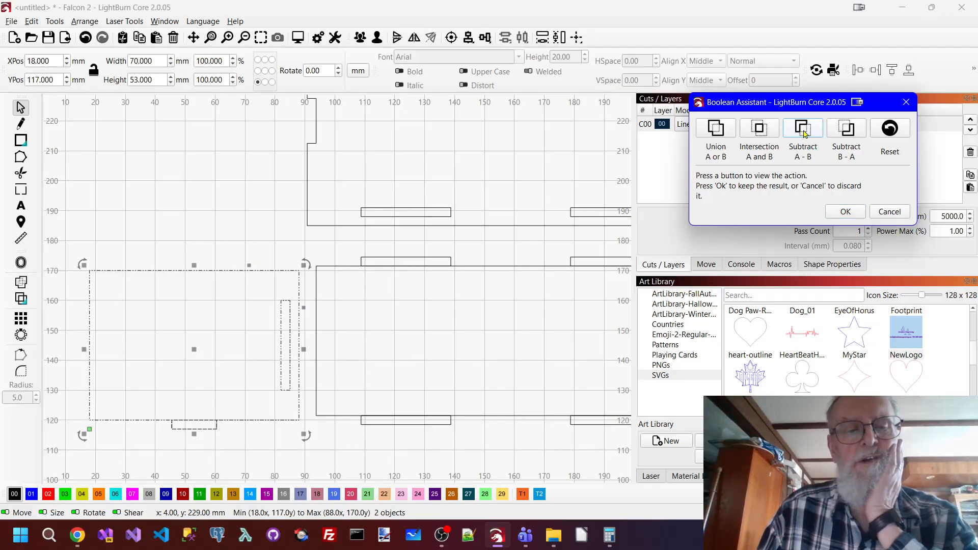
click(841, 134)
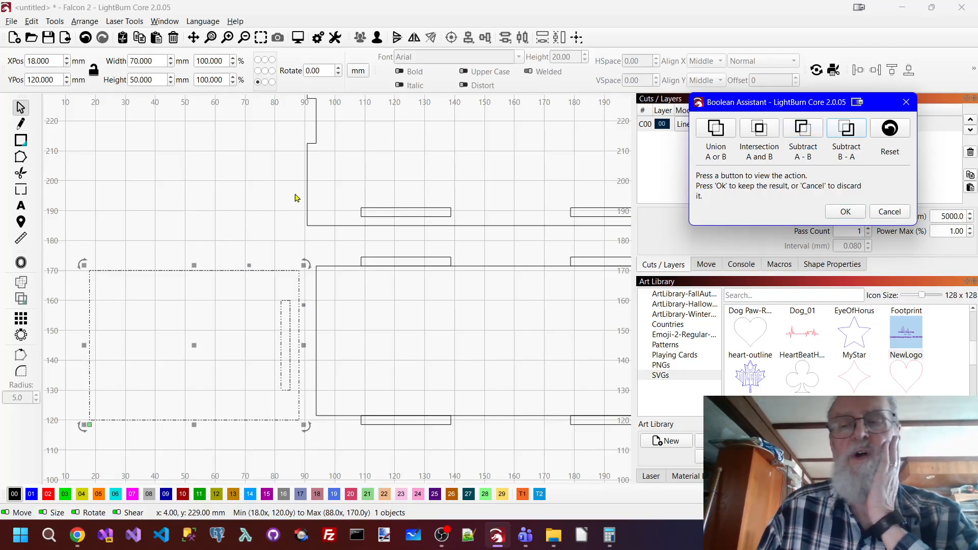
click(845, 211)
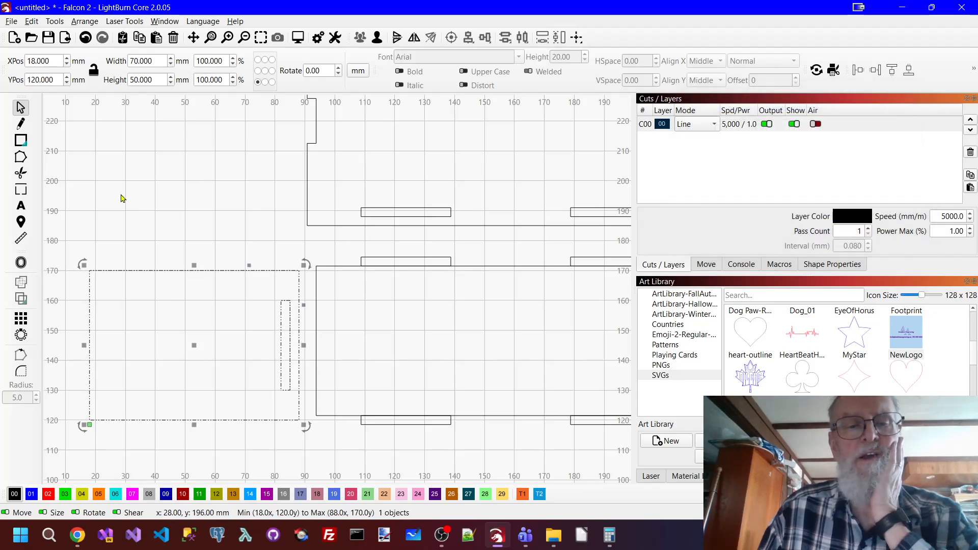
click(115, 204)
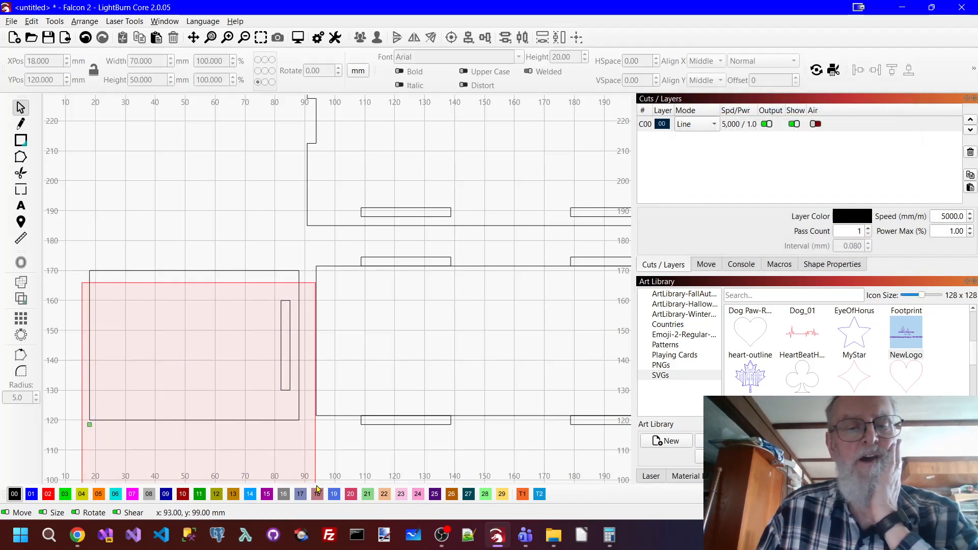
Align the end panel vertically with the long panel beside it so their upper and lower edges are level.
click(245, 271)
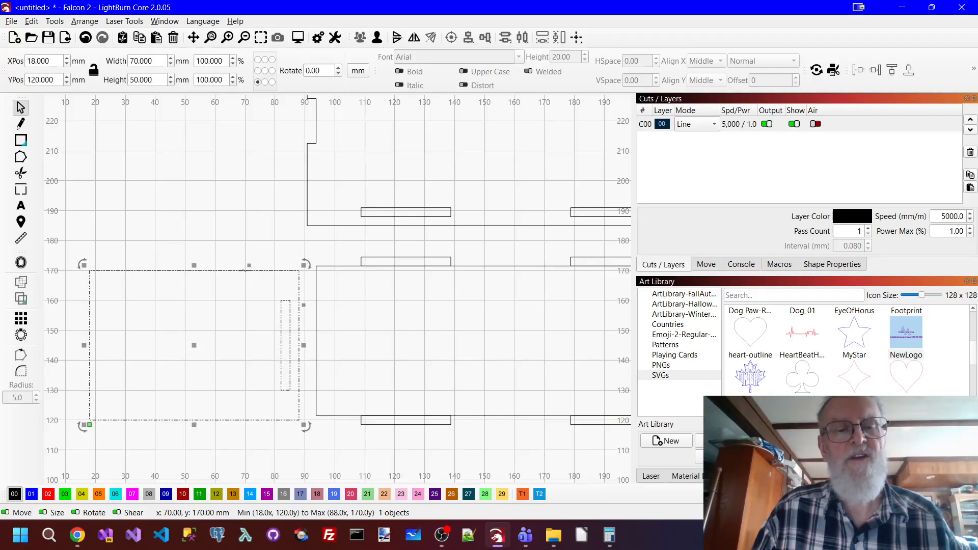
shift+click(346, 272)
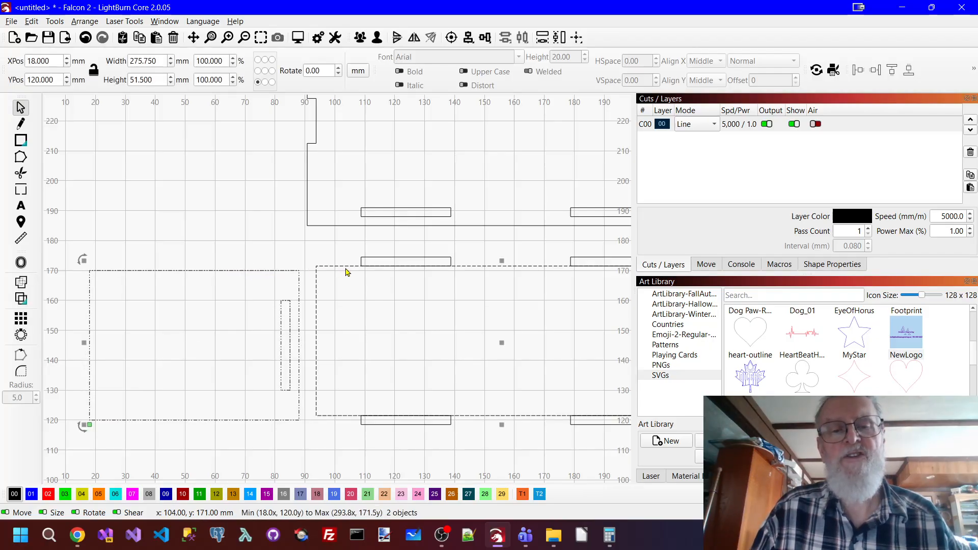
click(488, 44)
click(530, 64)
click(401, 321)
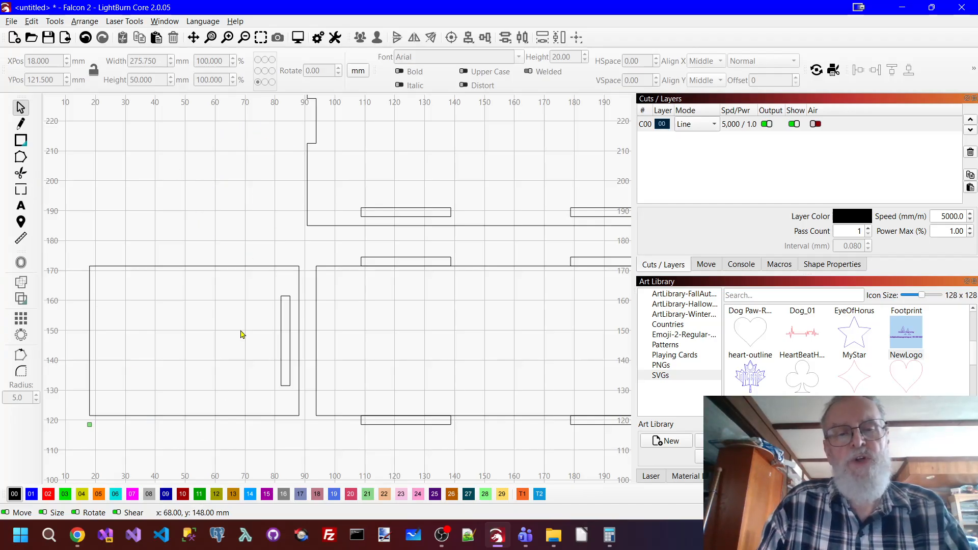
Draw a rectangle about 13 mm wide and 3 mm high above the levelled end panel, and set its width to 15 mm.
click(20, 143)
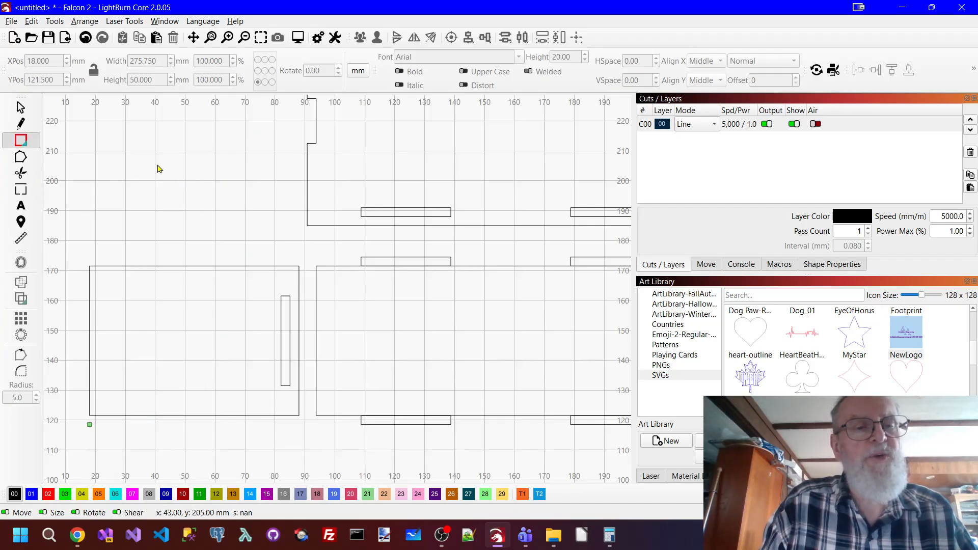
mouse_move(152, 151)
mouse_down()
mouse_move(166, 170)
mouse_move(191, 161)
mouse_up()
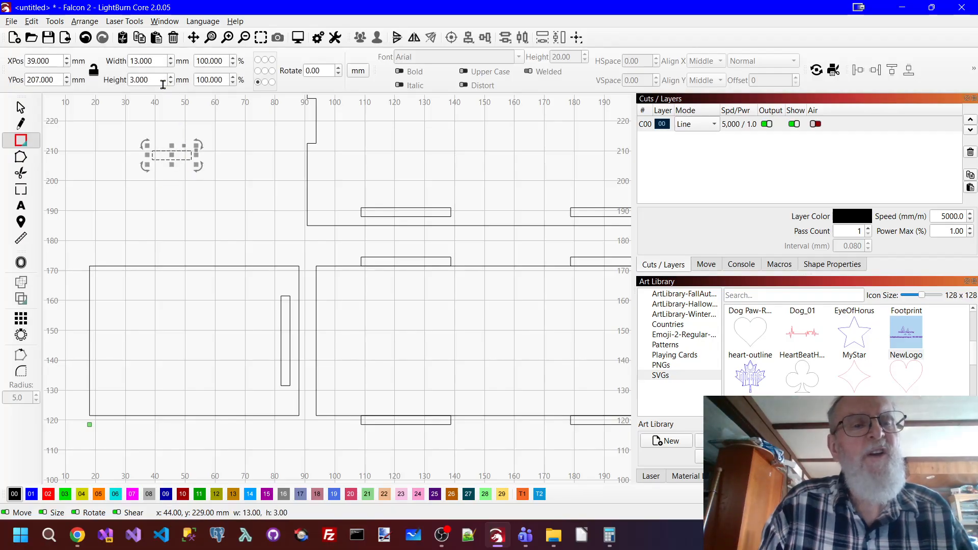
double_click(159, 61)
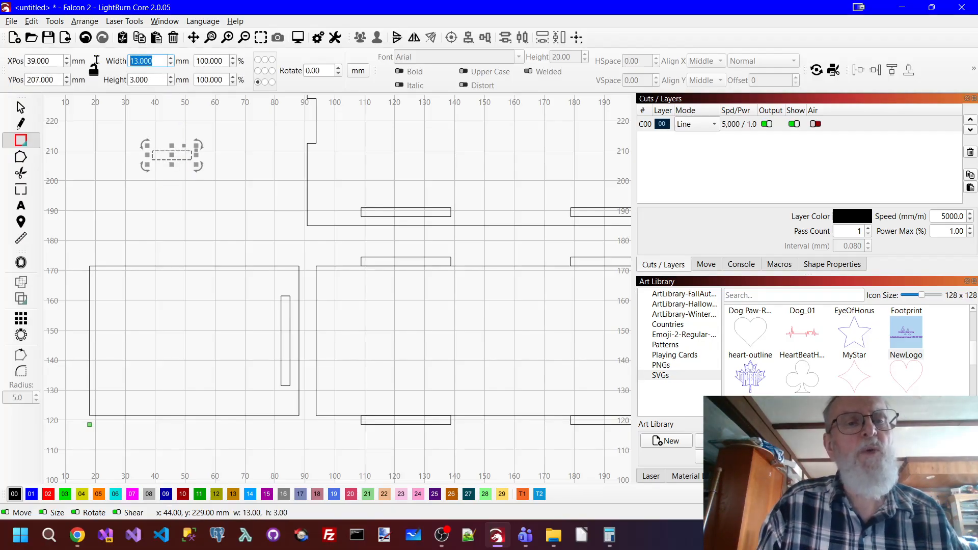
text(1)
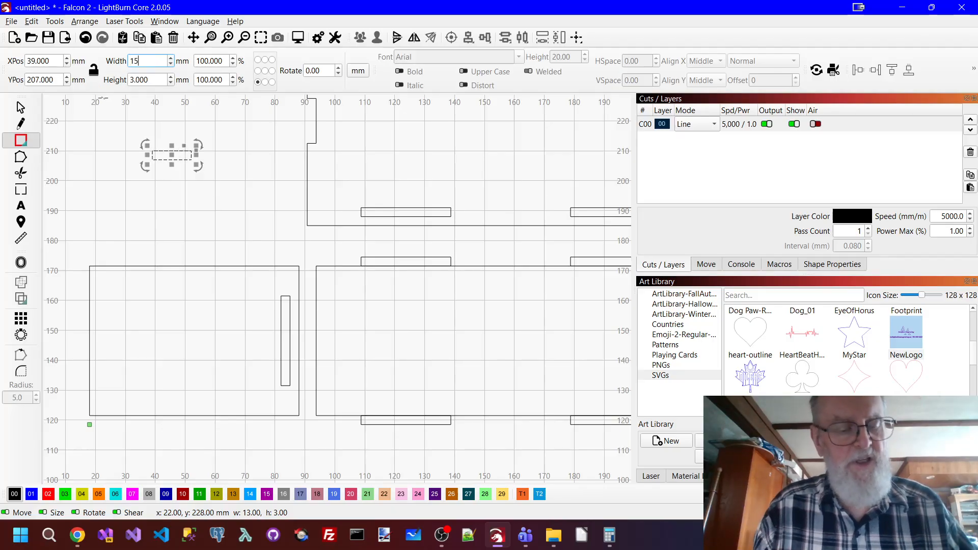
text(5)
key(Tab)
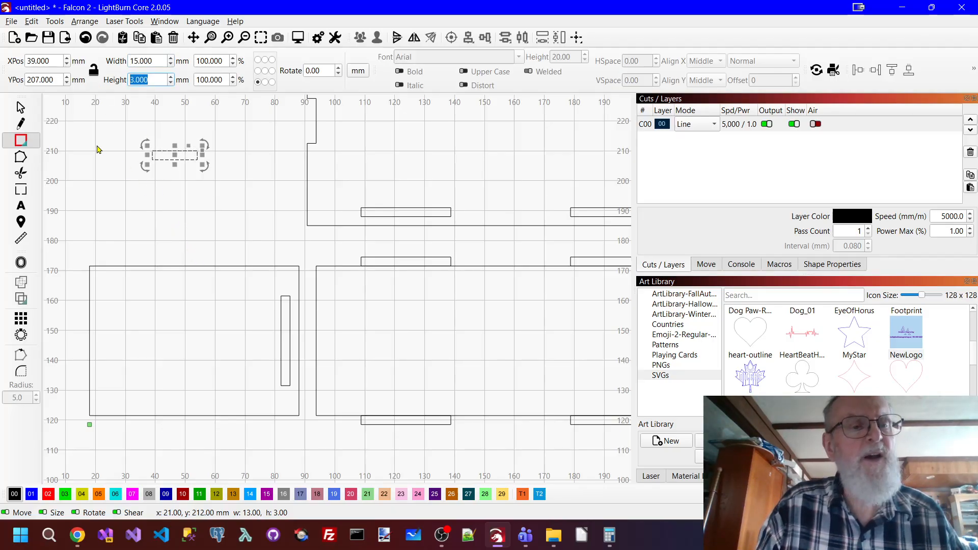
Centre the new 15 × 3 mm rectangle horizontally on the end panel and align it with the inside of the panel's top edge.
click(21, 108)
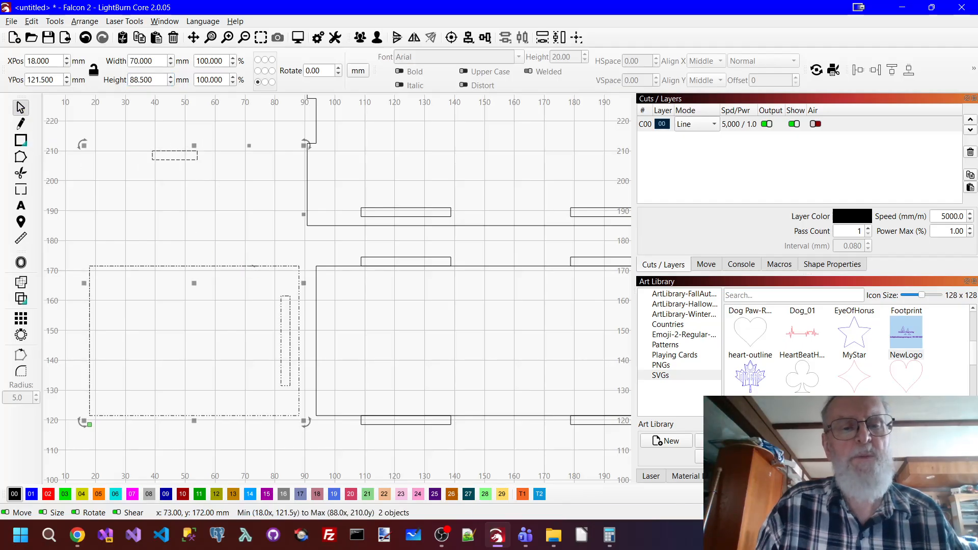
shift+click(252, 266)
click(473, 43)
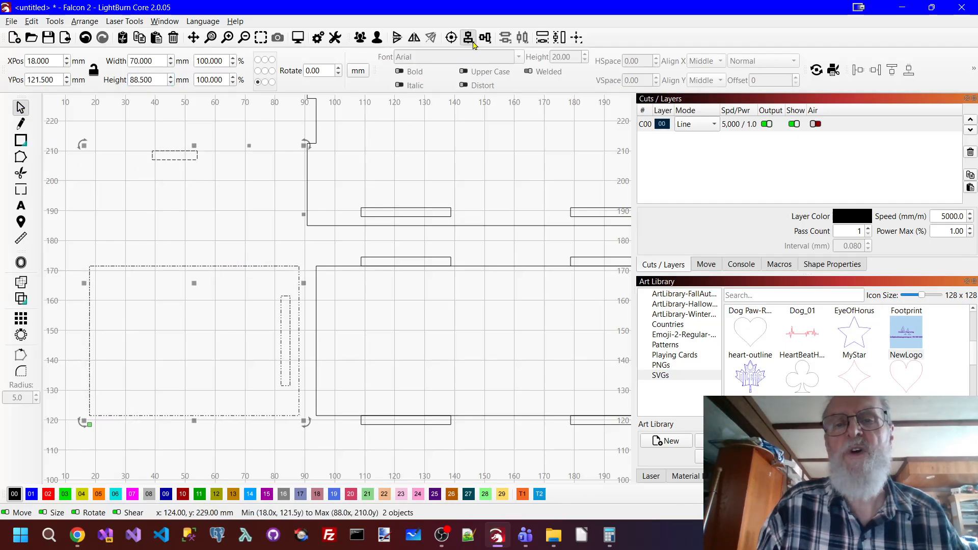
click(512, 61)
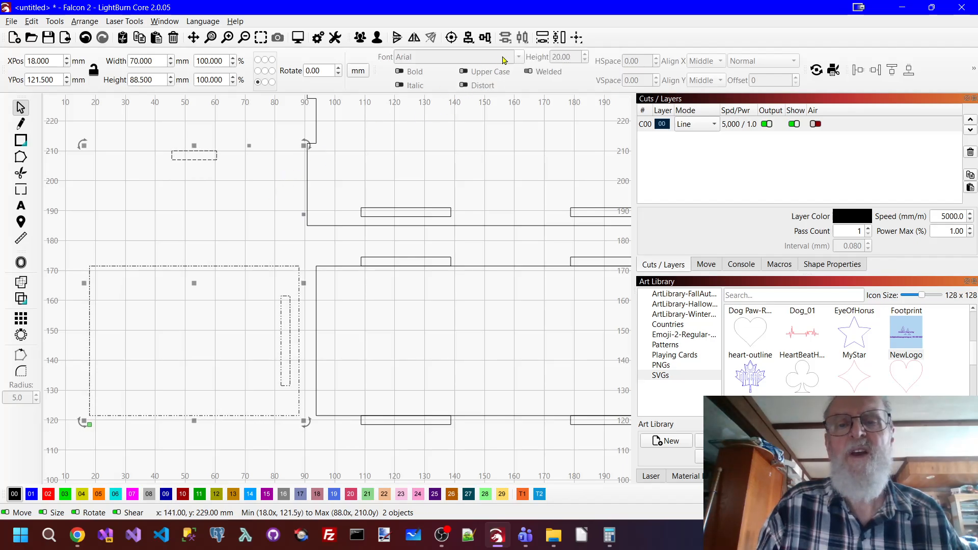
click(488, 42)
click(507, 50)
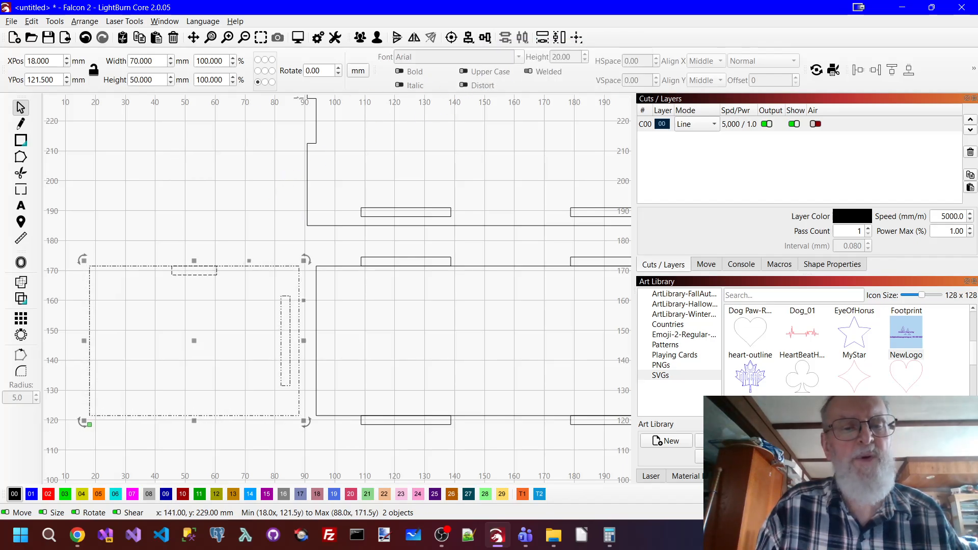
click(214, 120)
Copy the 15 × 3 mm rectangle upward with a two-row grid array, direction not reversed, so the copy sits outside the end panel's upper edge.
click(198, 275)
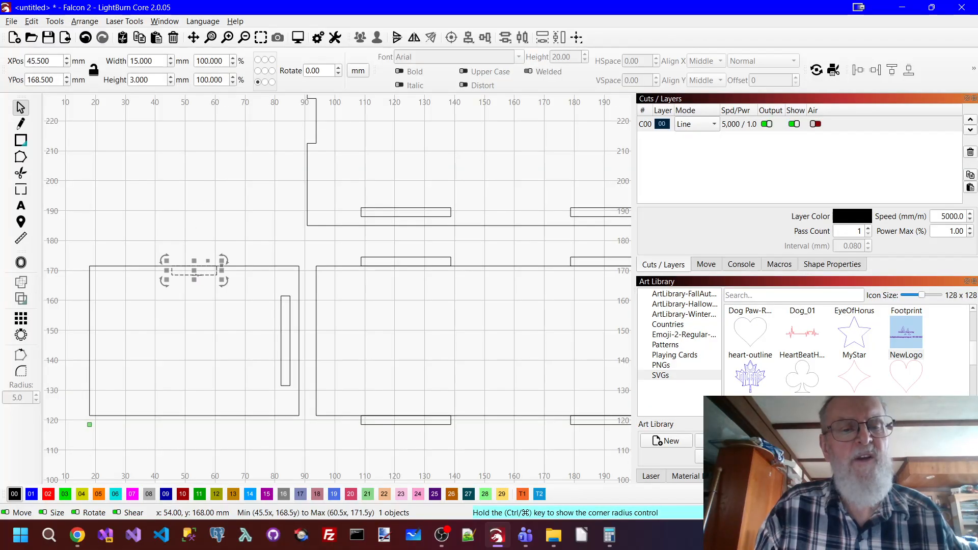
click(20, 319)
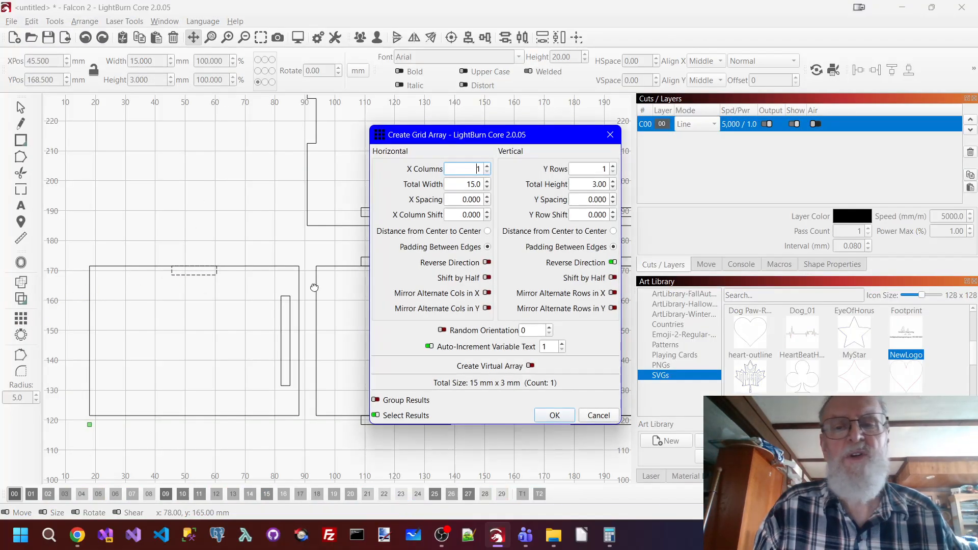
click(613, 263)
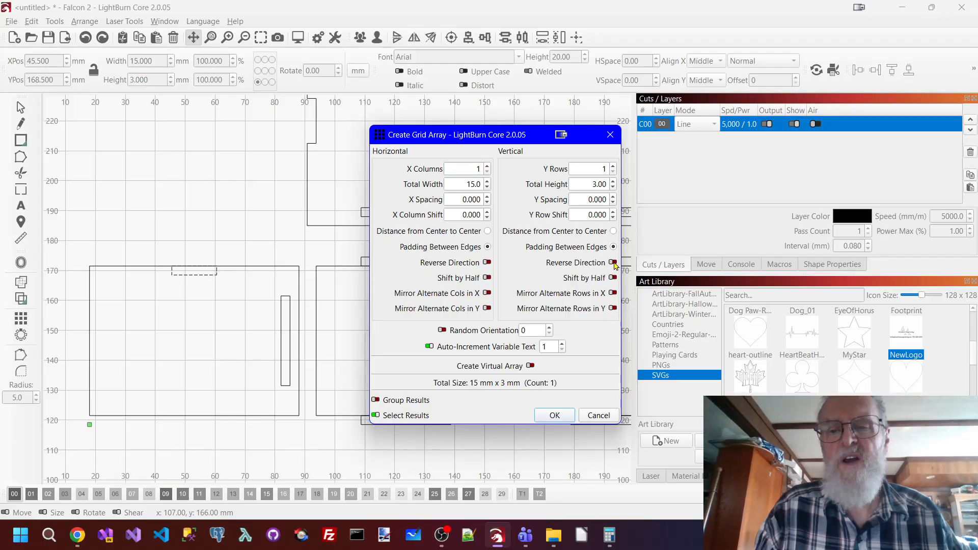
click(614, 166)
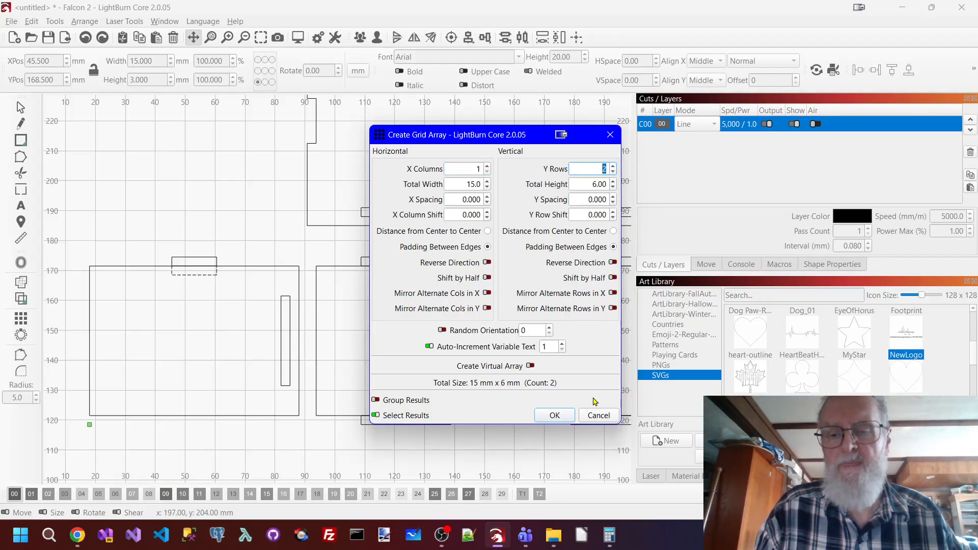
click(558, 415)
click(218, 286)
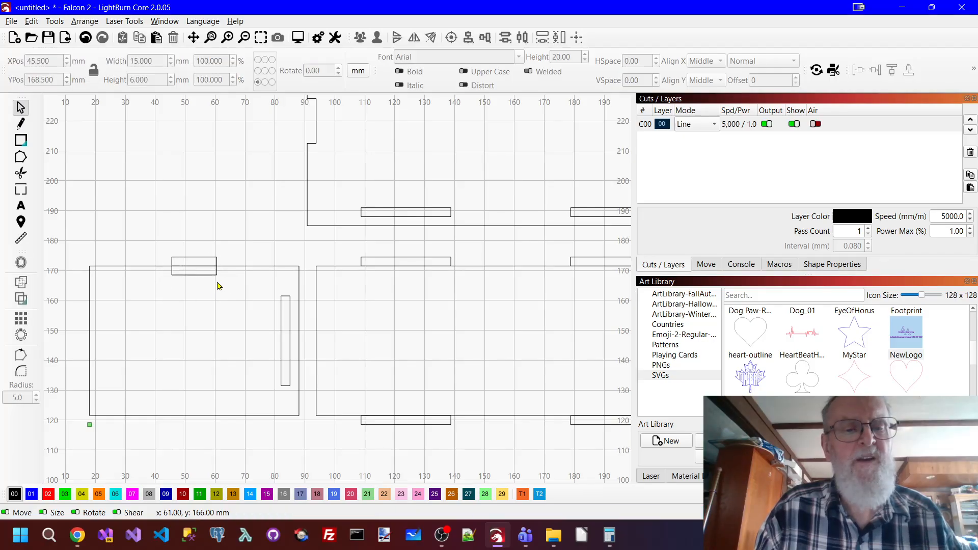
Align the inner 15 × 3 mm rectangle with the inside of the end panel's lower edge.
click(215, 275)
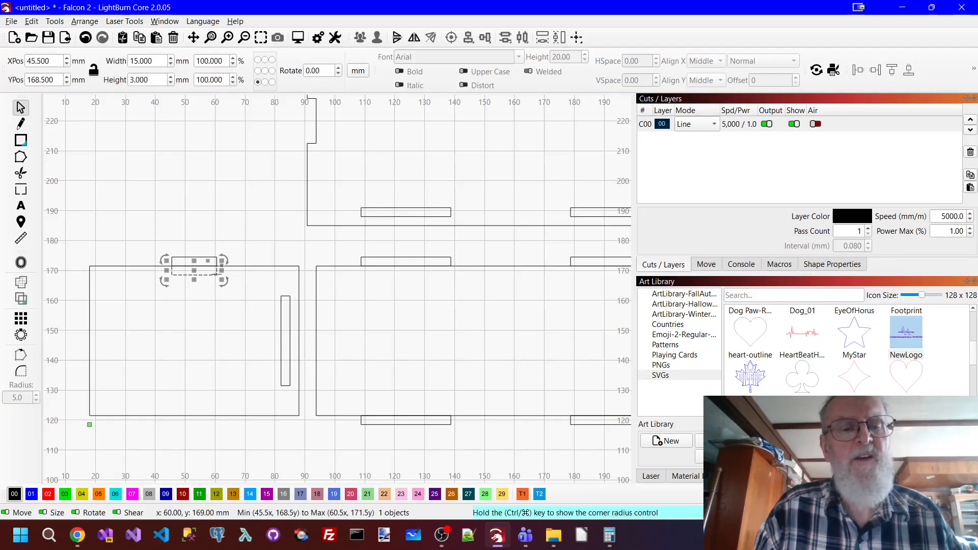
shift+click(234, 417)
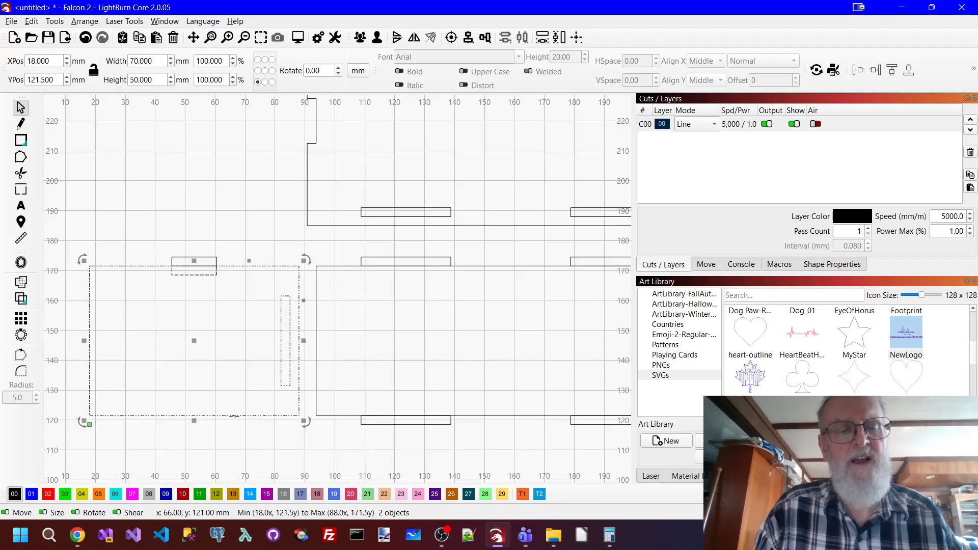
click(492, 43)
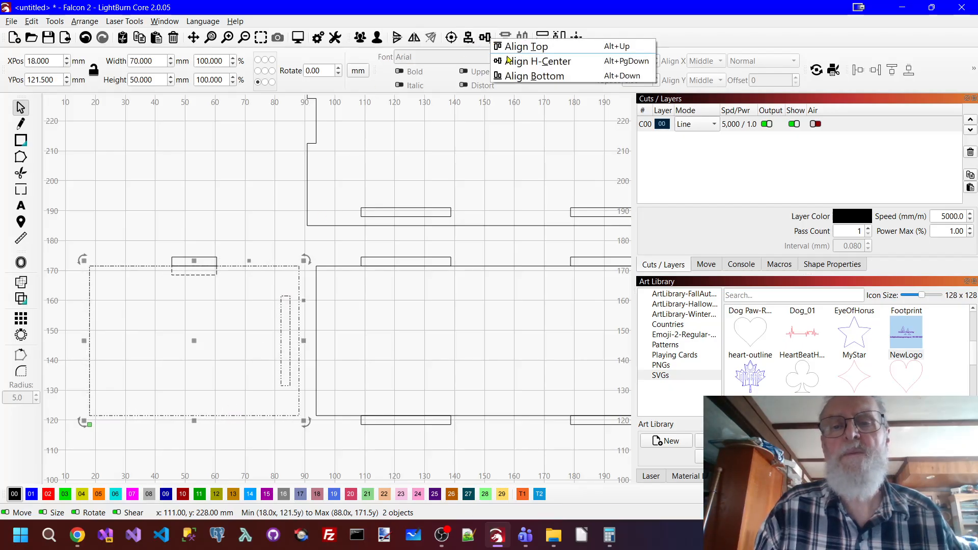
click(510, 73)
click(254, 434)
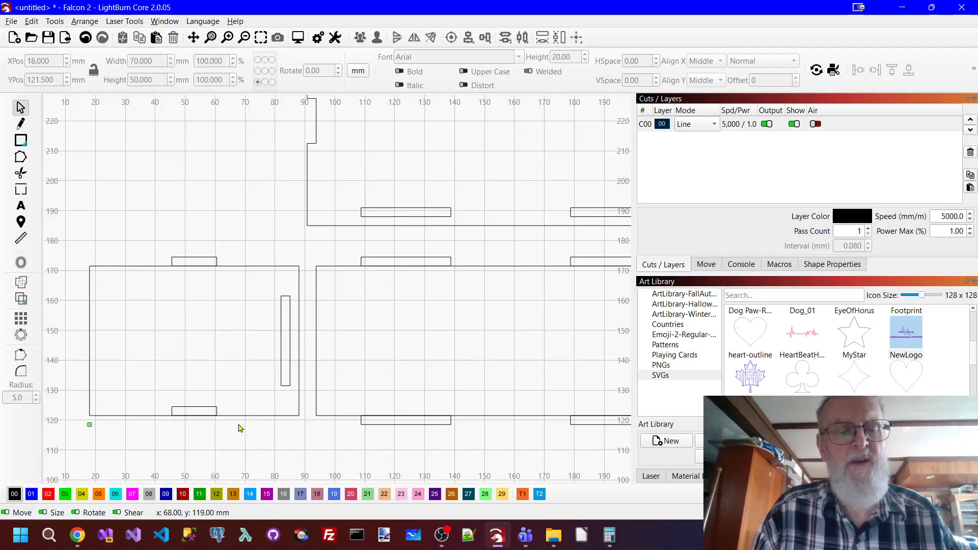
Copy the lower 15 × 3 mm rectangle downward with a two-row grid array in reverse direction, outside the end panel's lower edge.
click(215, 408)
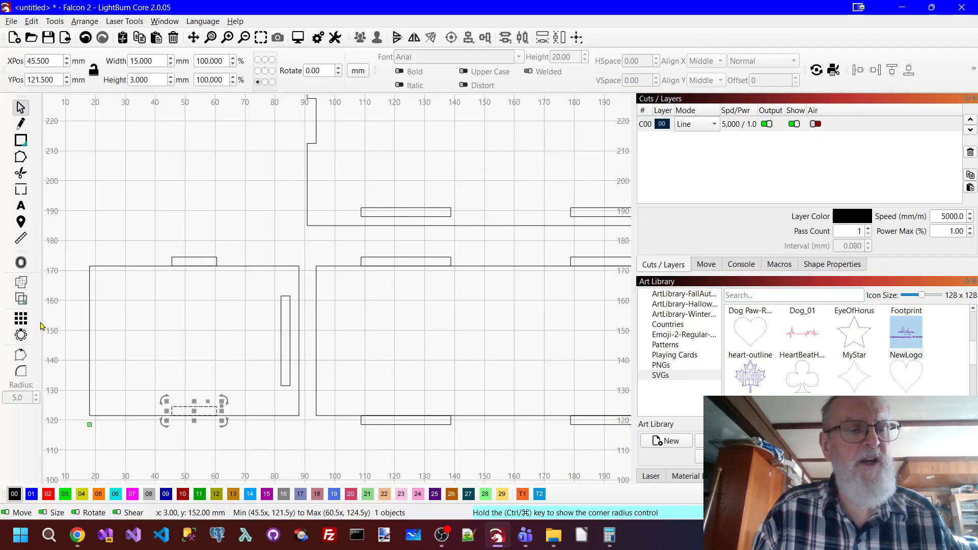
click(20, 318)
click(613, 263)
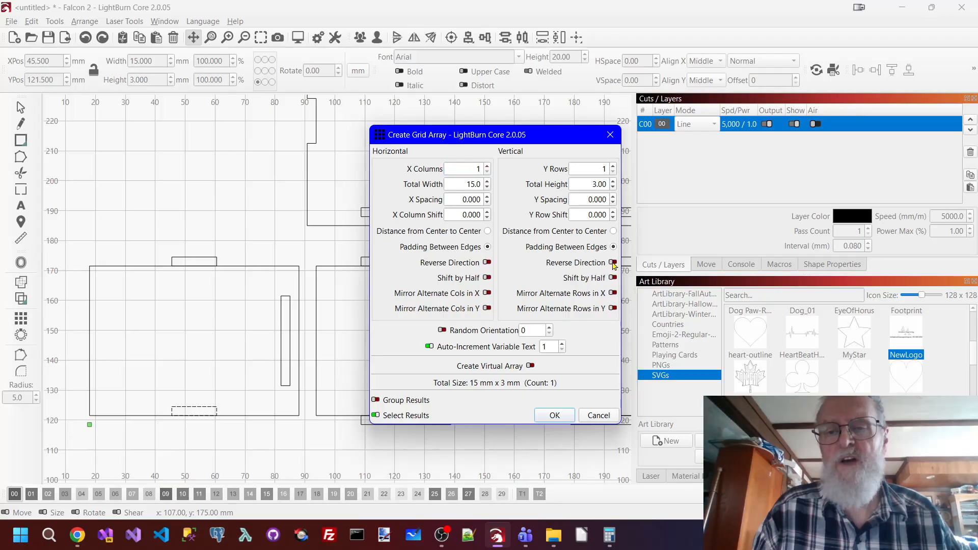
click(615, 166)
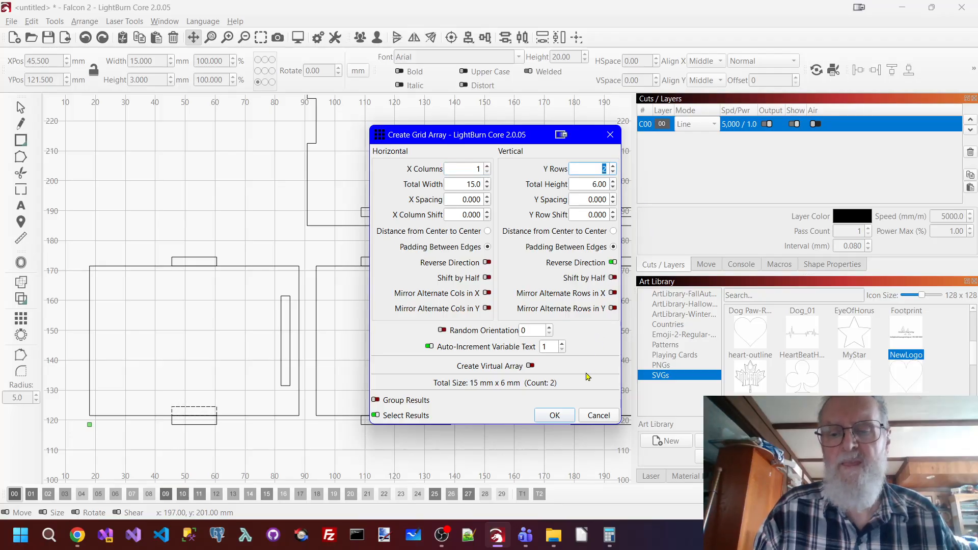
click(555, 416)
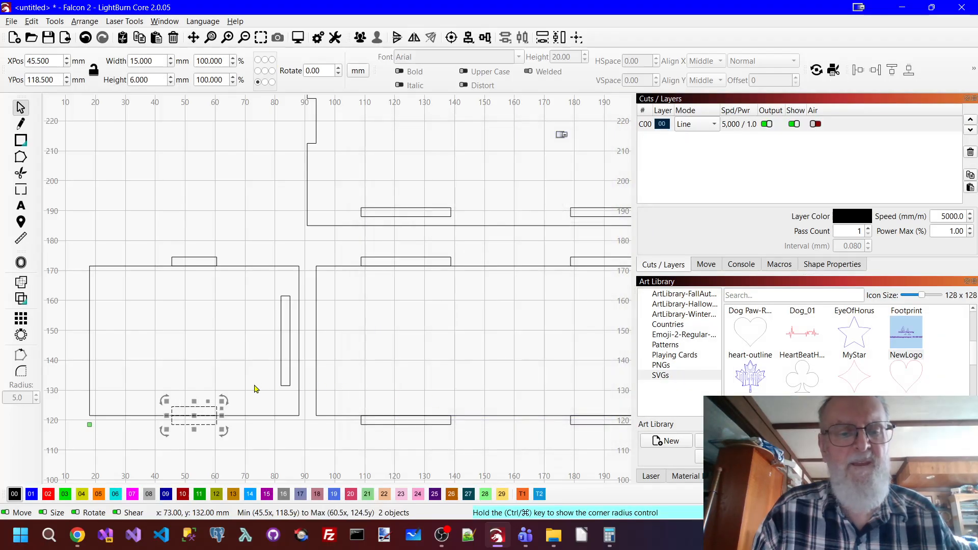
Delete the leftover 15 × 3 mm rectangle inside the end panel's lower edge, keeping the outer tab.
click(213, 411)
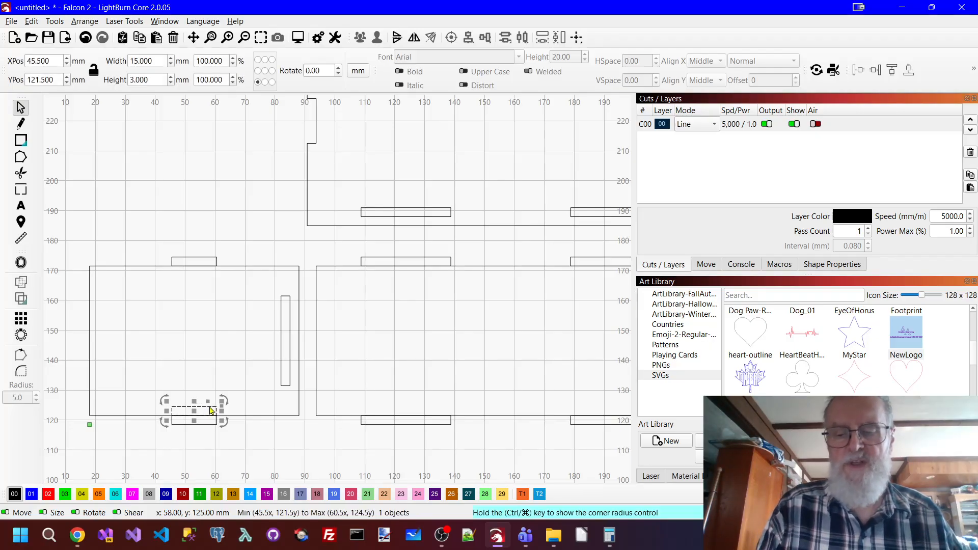
key(super+shift+s)
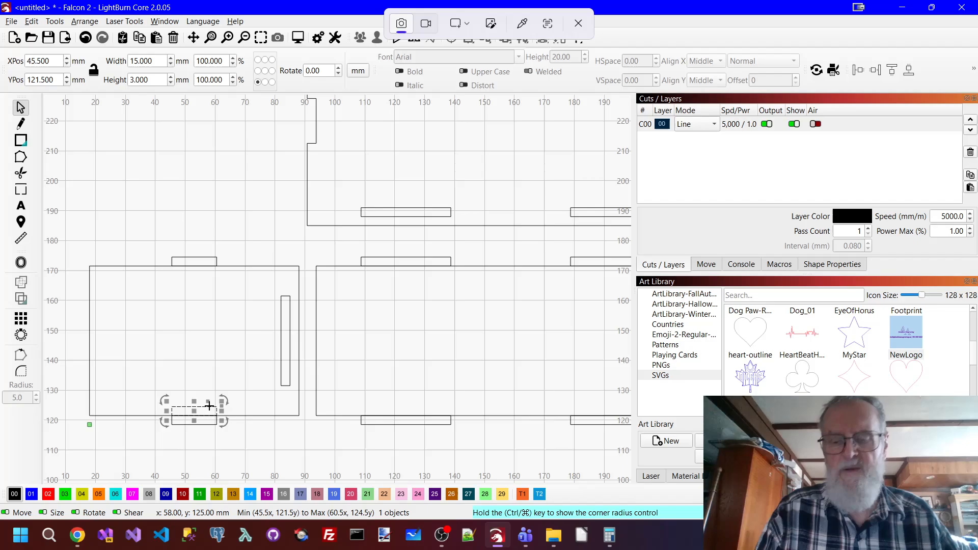
key(Escape)
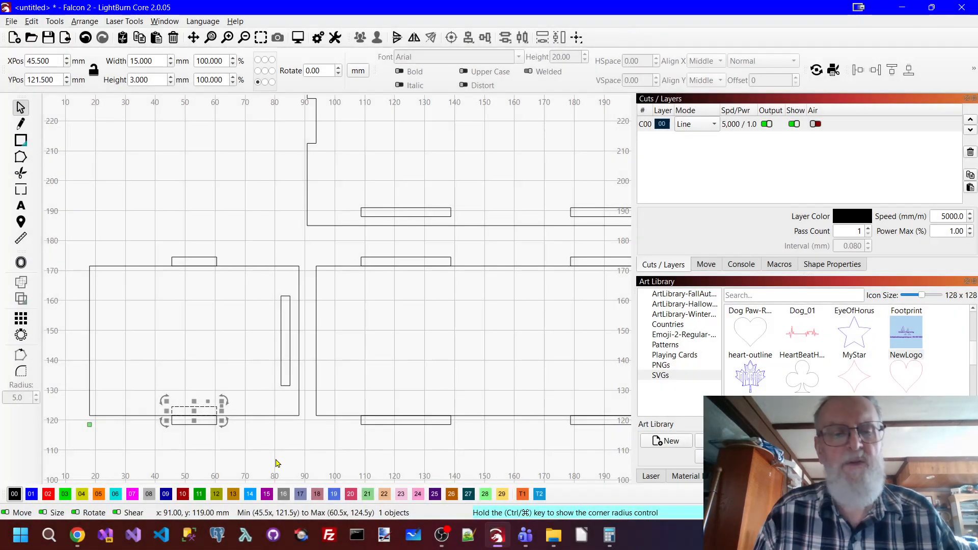
click(219, 431)
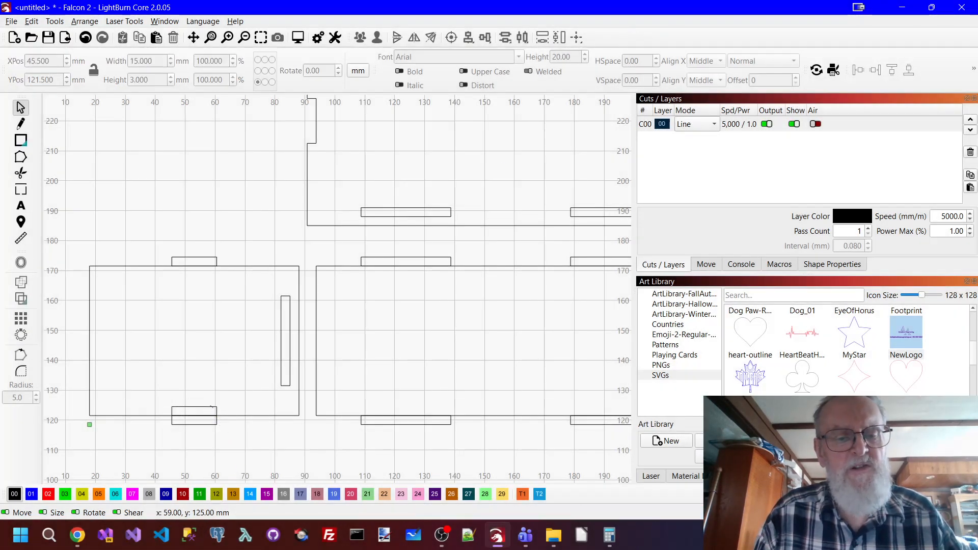
click(209, 407)
key(Escape)
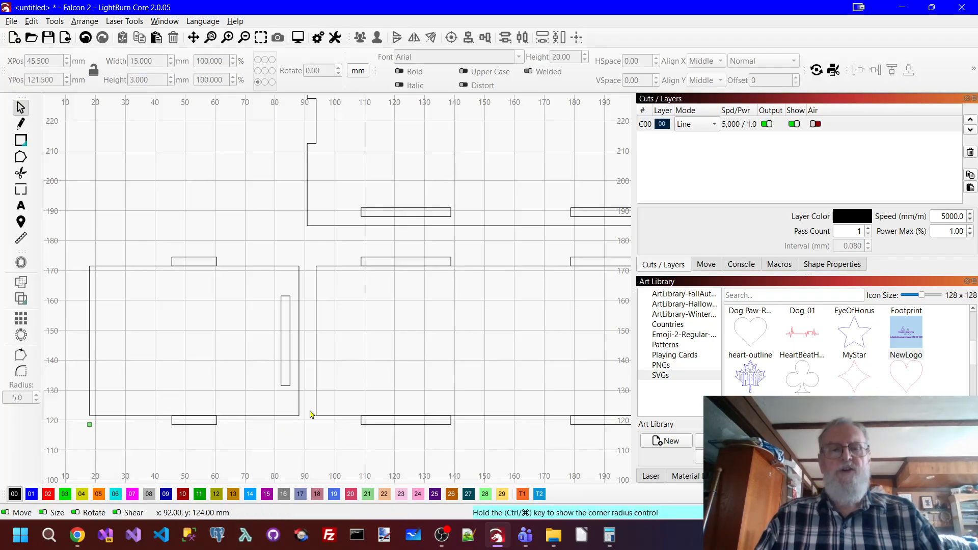
Ungroup the end panel from its vertical 3 × 30 mm slot.
click(290, 319)
right_click(290, 319)
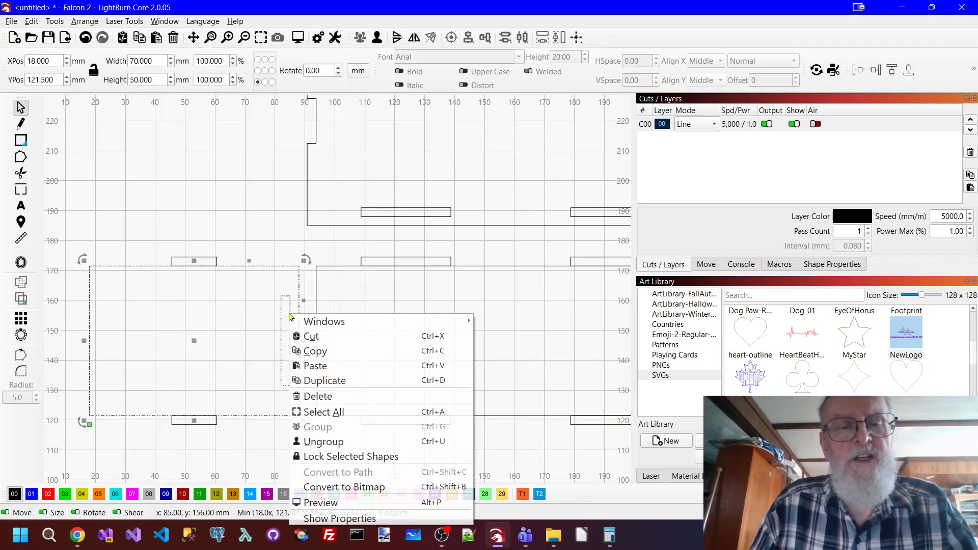
click(339, 442)
click(367, 326)
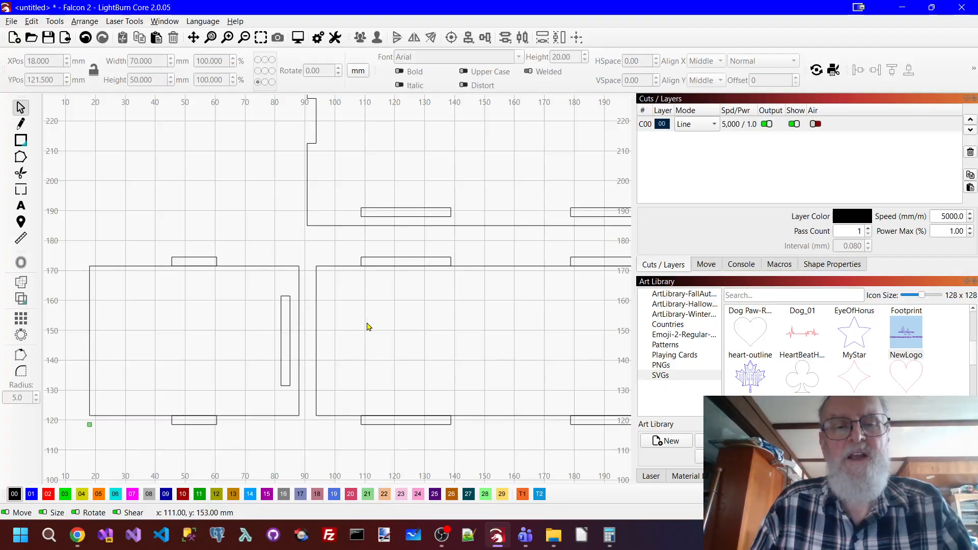
Duplicate the end panel's 3 × 30 mm slot and align the copy with the inside of the long panel's left edge.
click(290, 339)
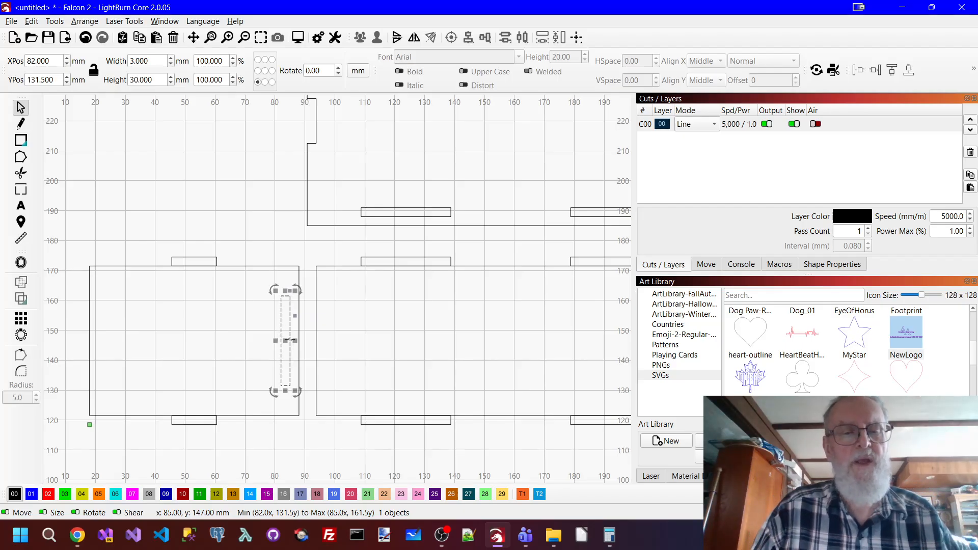
right_click(284, 345)
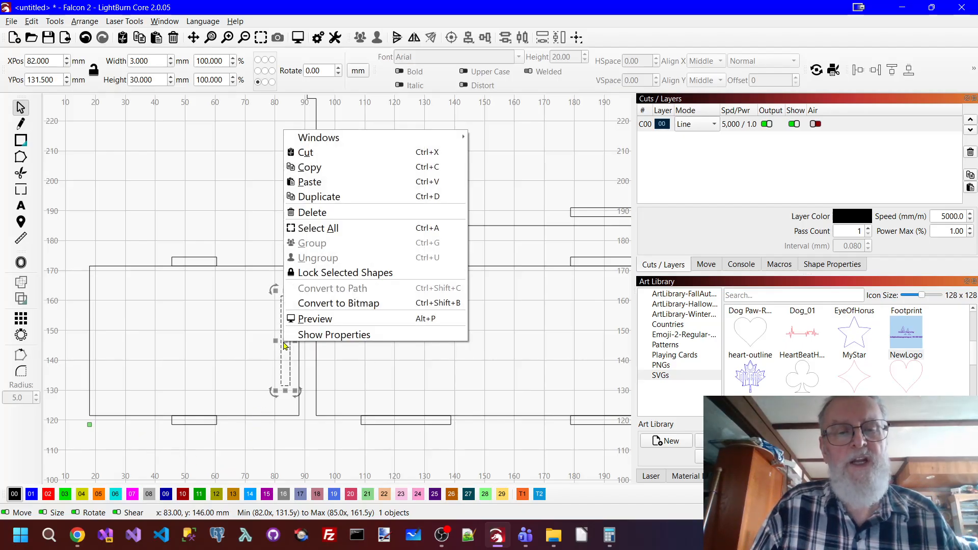
click(324, 196)
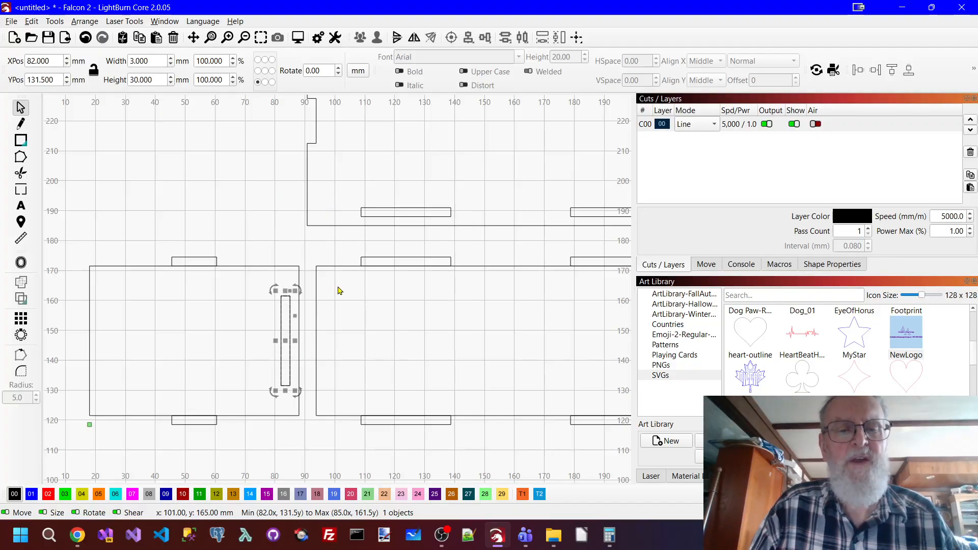
shift+click(316, 307)
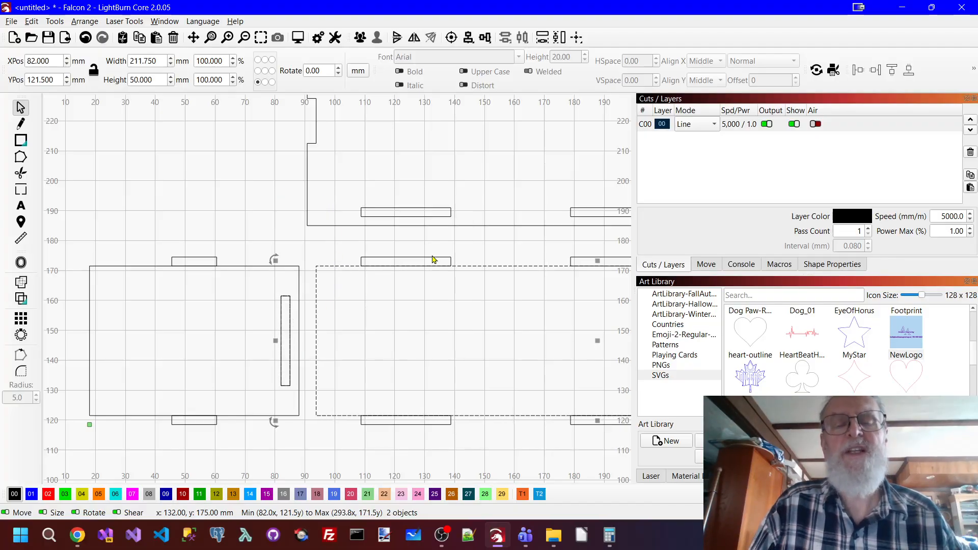
click(468, 37)
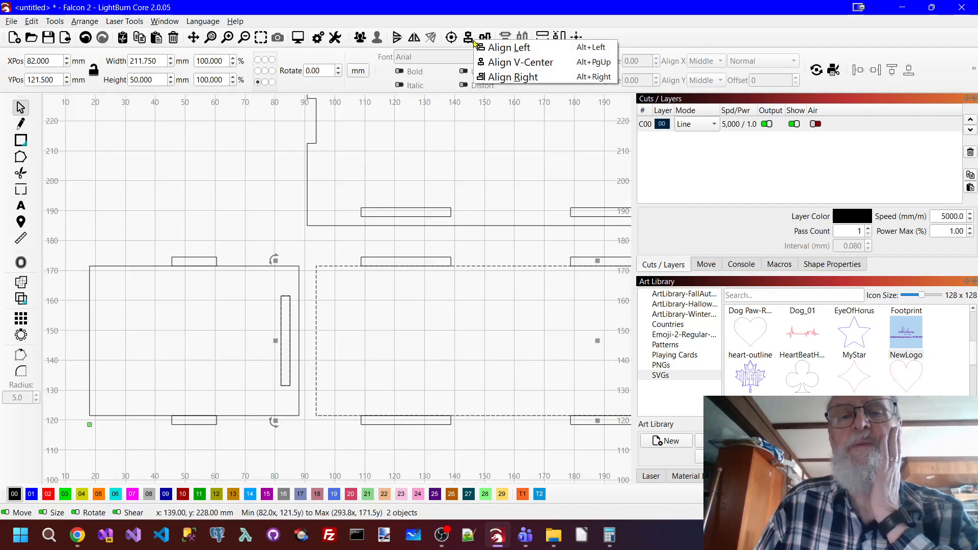
click(492, 57)
click(384, 304)
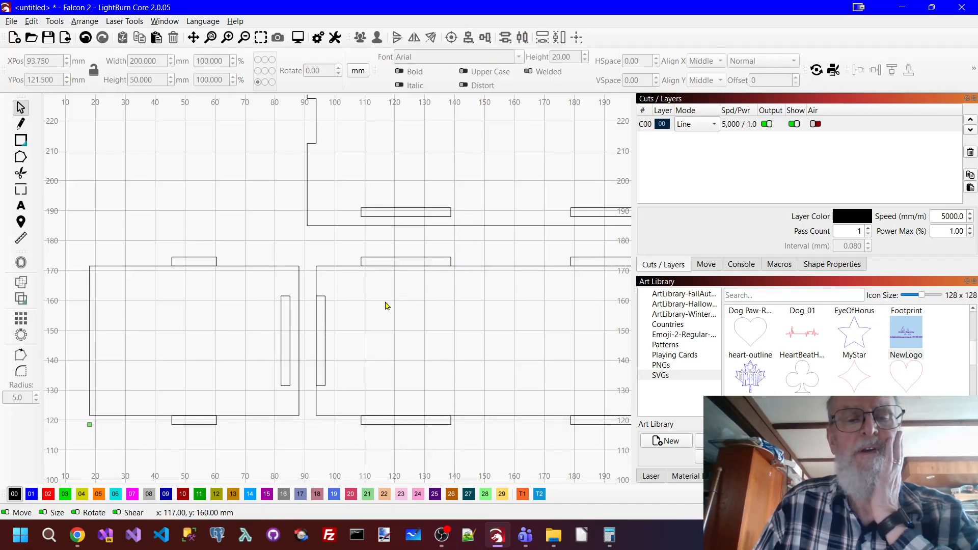
Copy the 3 × 30 mm rectangle outside the long panel's left edge with a two-column grid array in reverse horizontal direction.
click(324, 328)
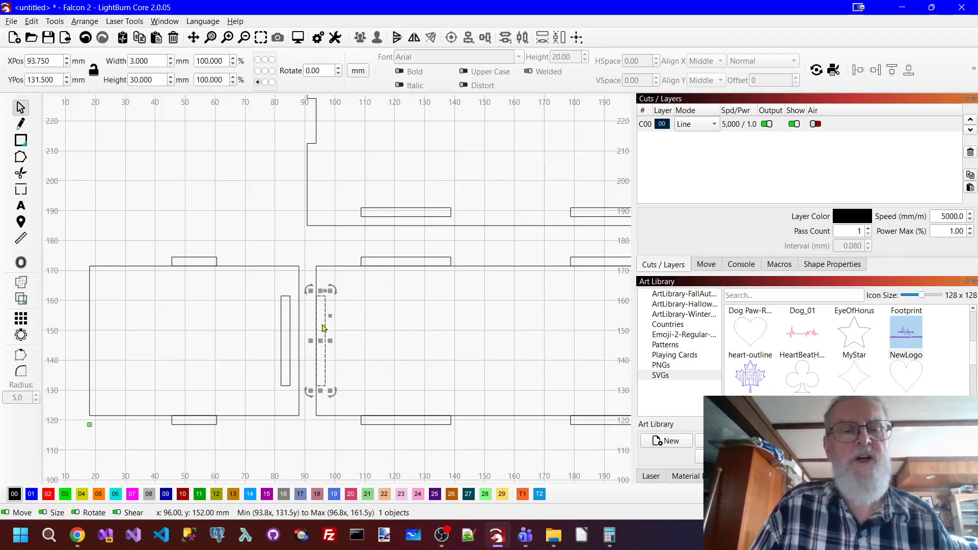
click(19, 326)
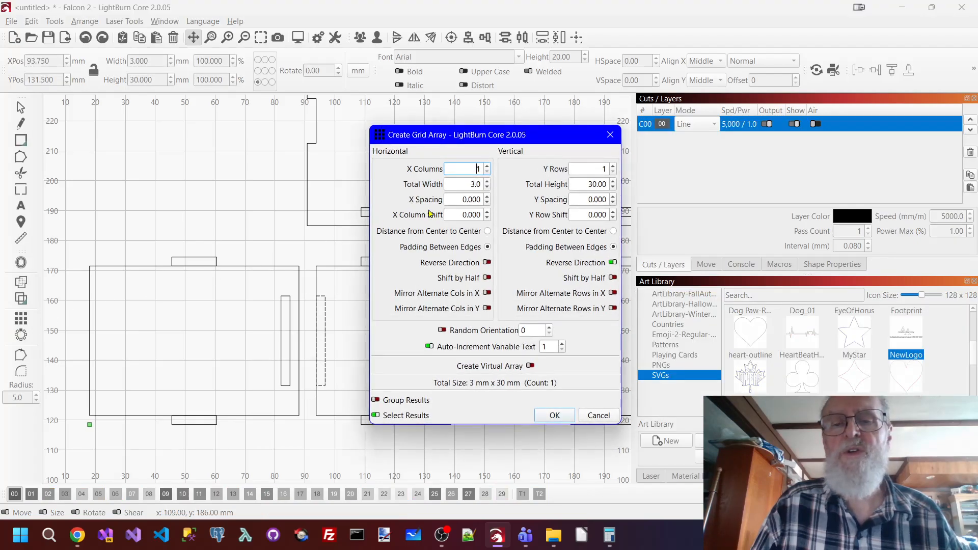
click(487, 262)
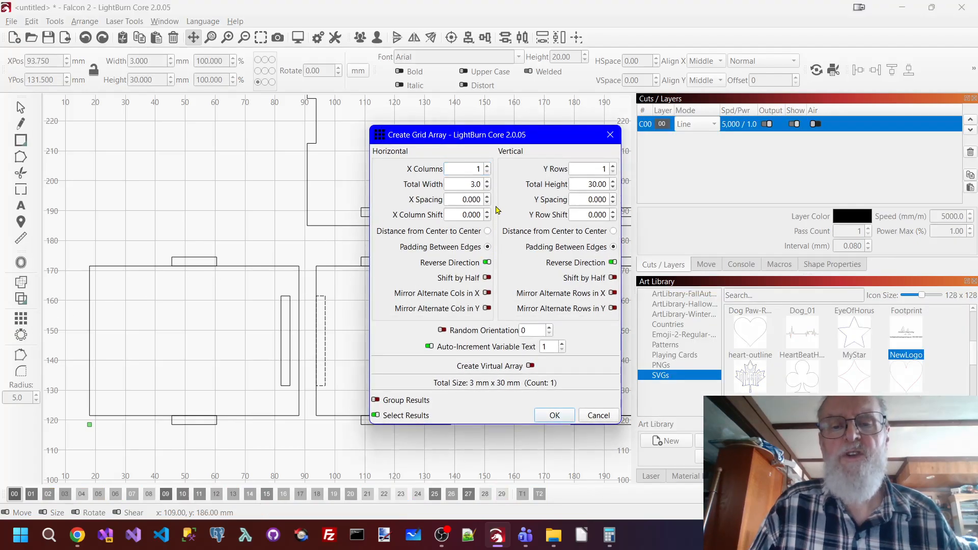
click(488, 166)
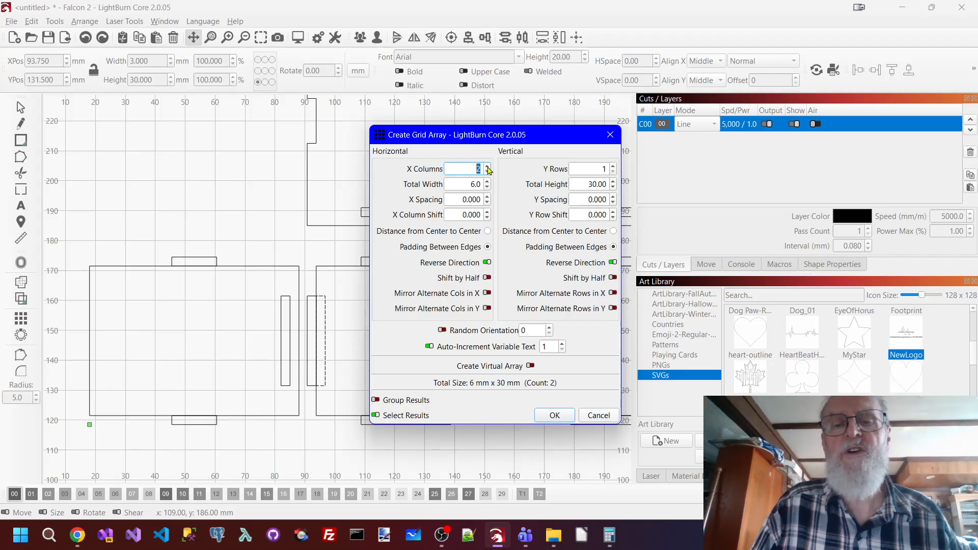
click(555, 415)
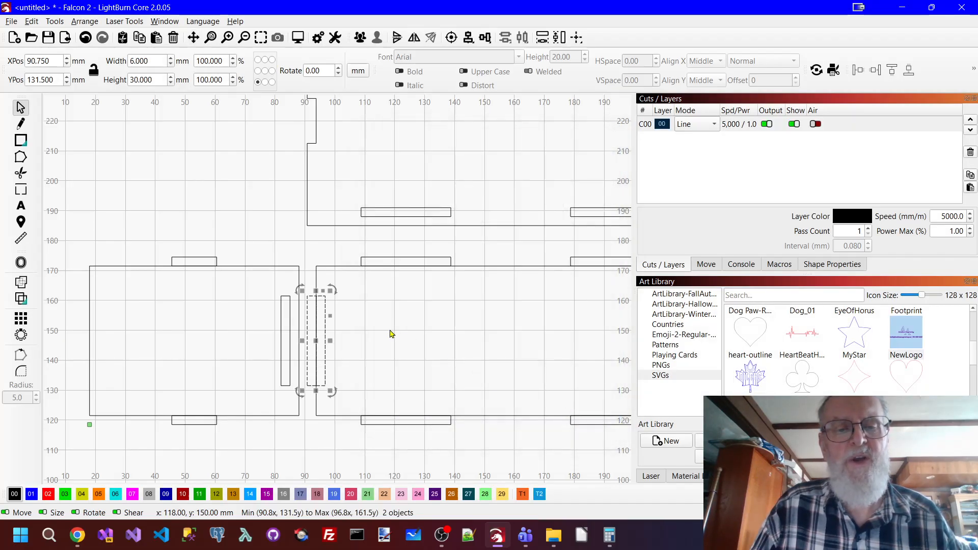
Align the 3 × 30 mm rectangle inside the long panel's left edge with the inside of its right edge.
scroll(344, 334, down, 3)
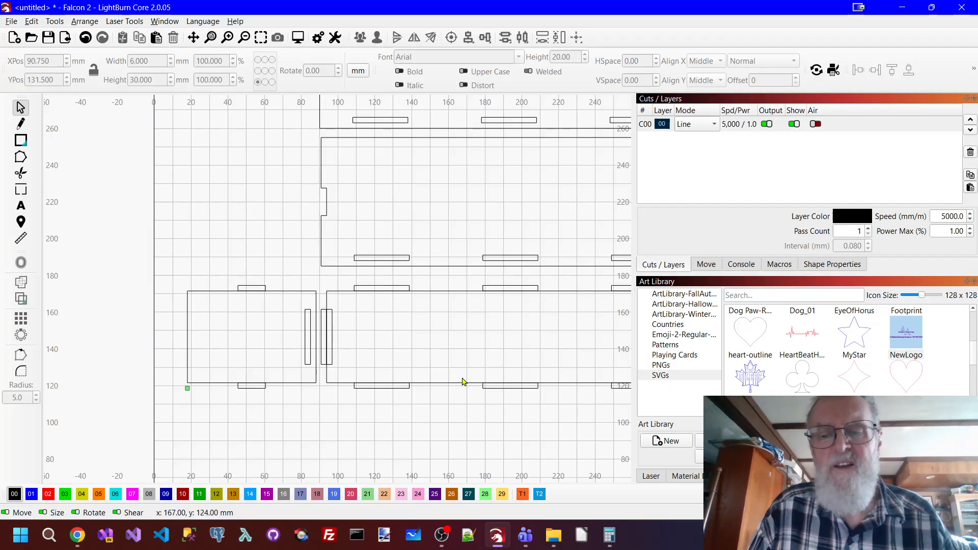
click(193, 37)
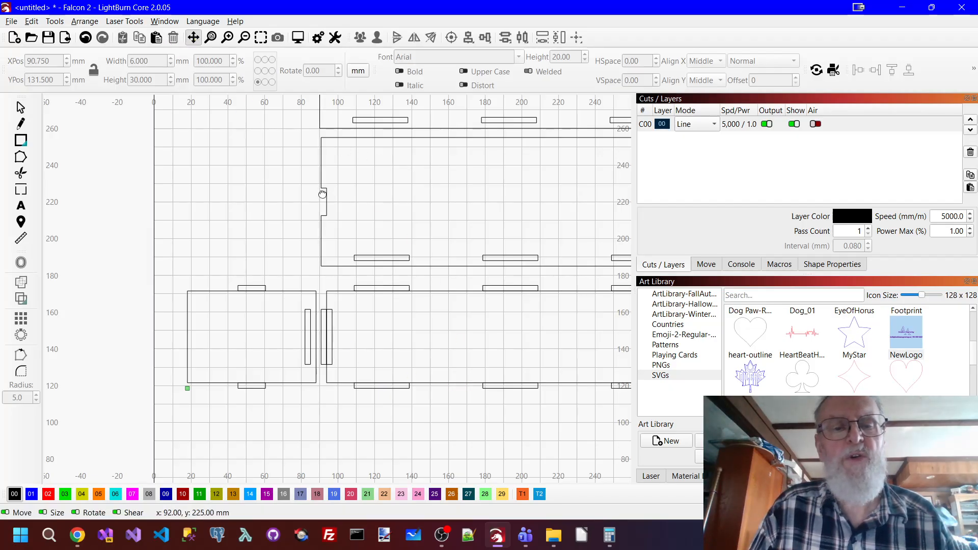
drag(269, 194, 116, 172)
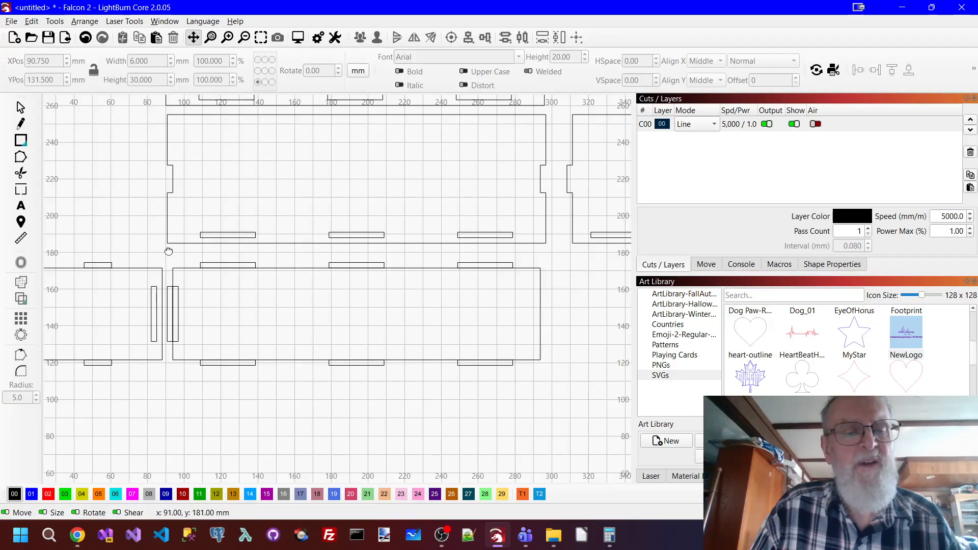
click(21, 107)
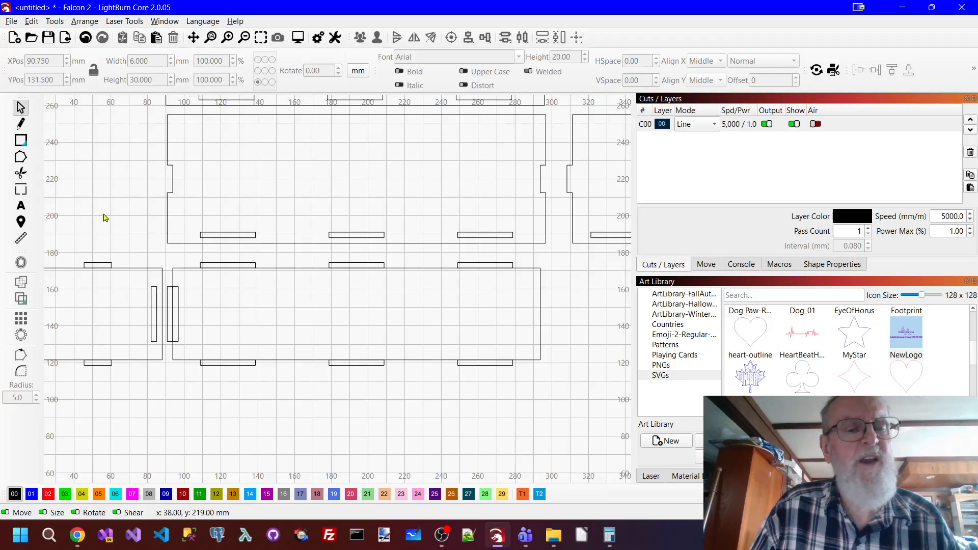
click(179, 303)
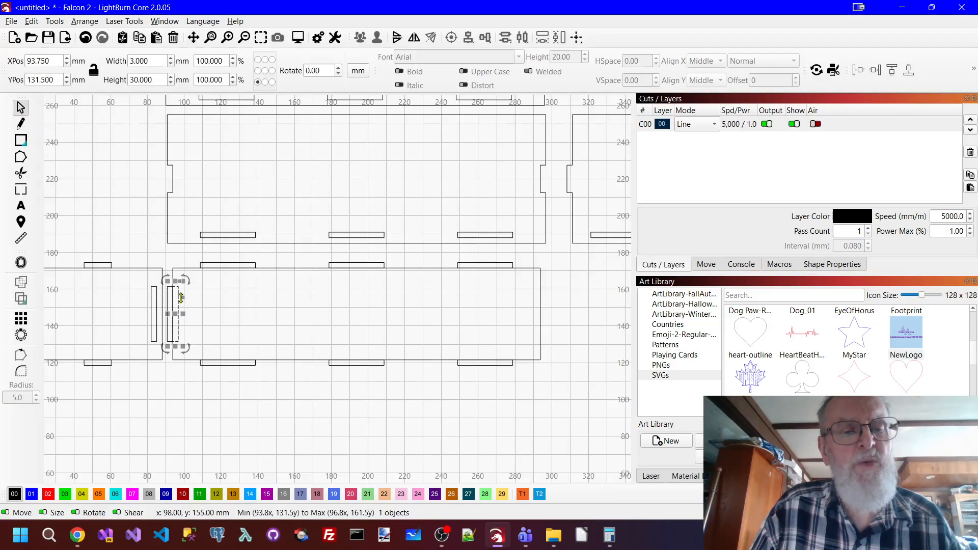
shift+click(541, 300)
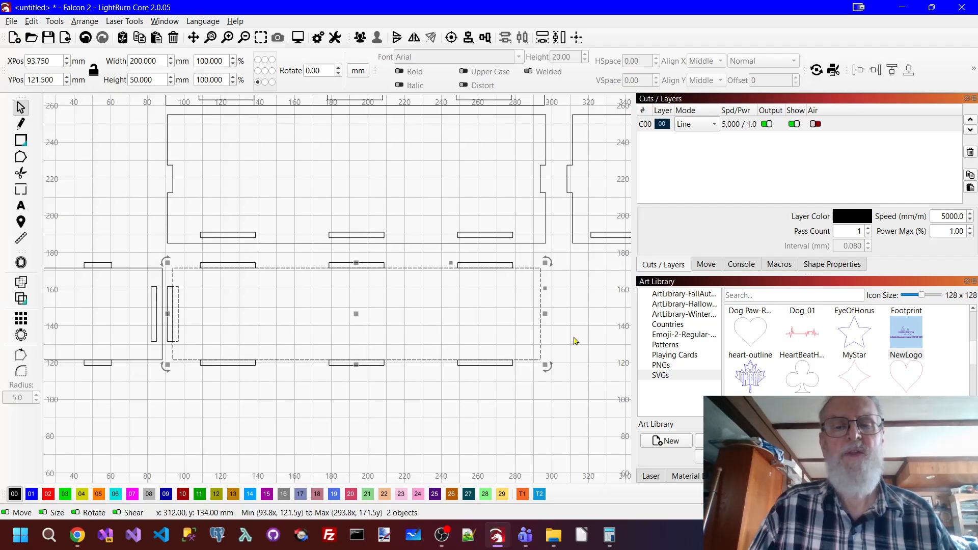
click(469, 37)
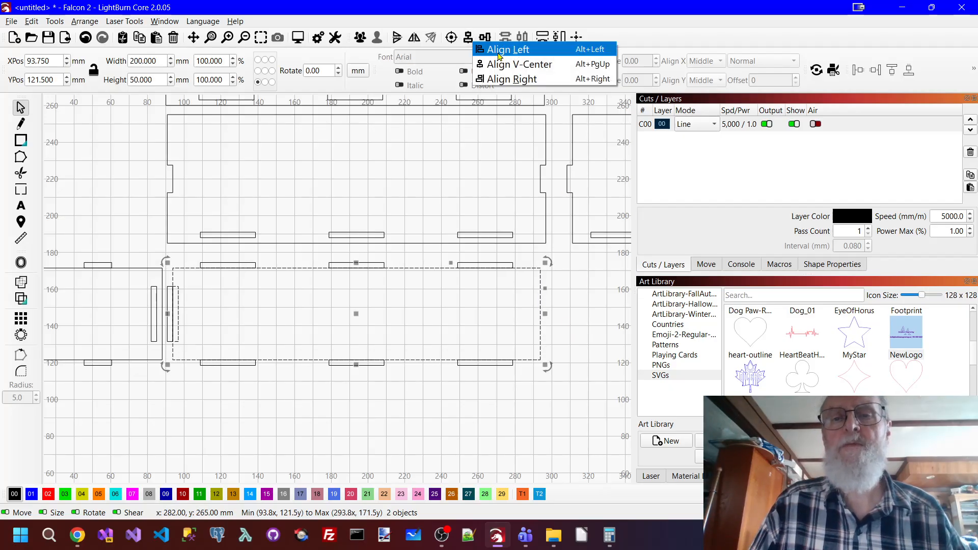
click(506, 79)
click(594, 305)
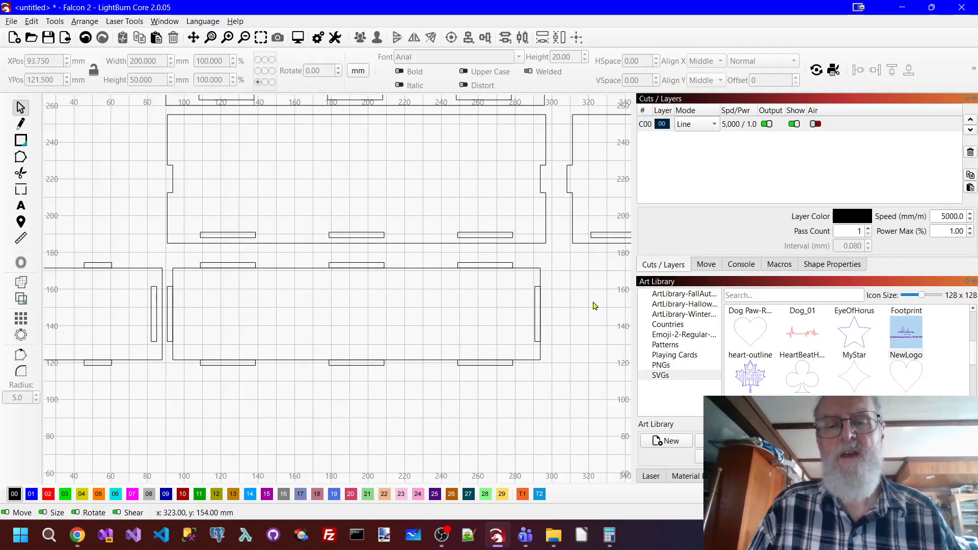
Copy the 3 × 30 mm rectangle outside the long panel's right edge with a two-column grid array and delete the inner original.
click(537, 312)
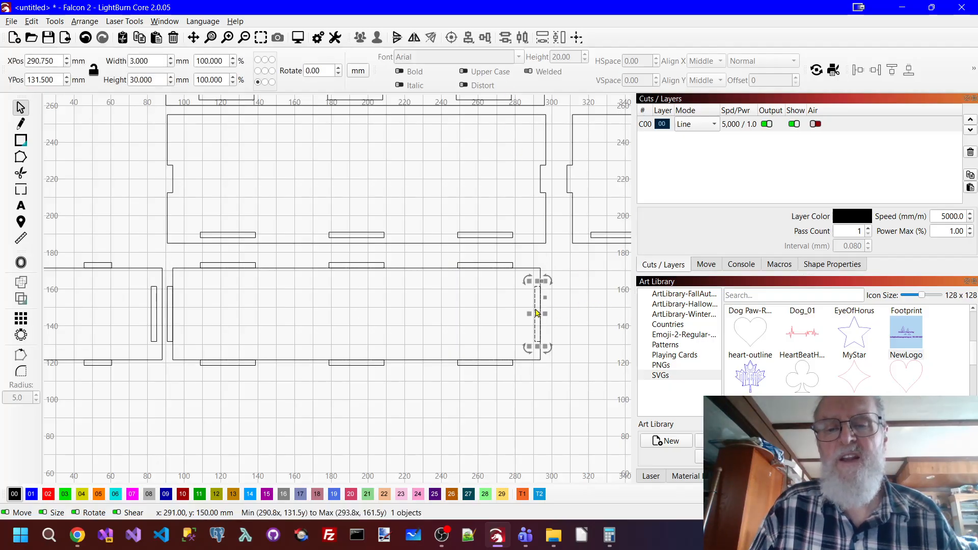
click(22, 319)
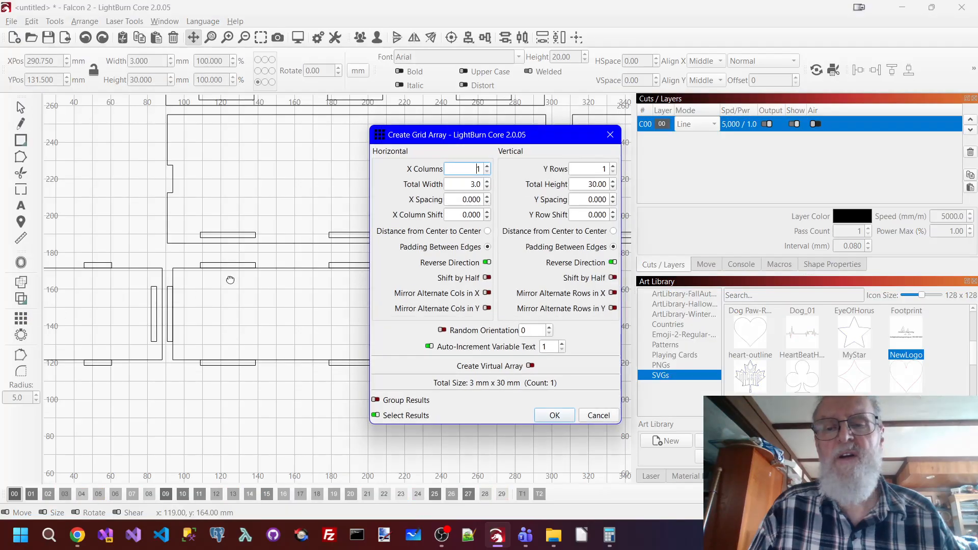
click(488, 263)
click(488, 169)
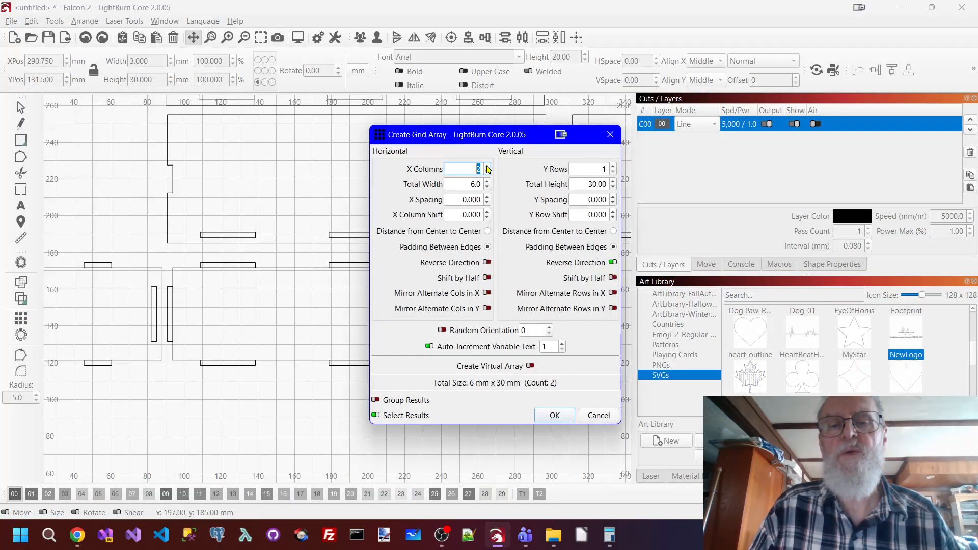
click(555, 414)
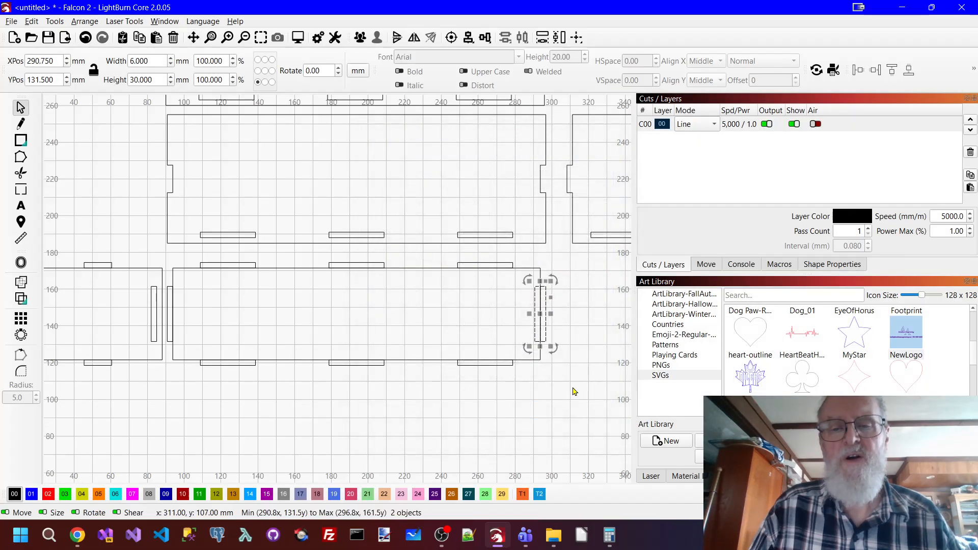
click(535, 314)
key(Delete)
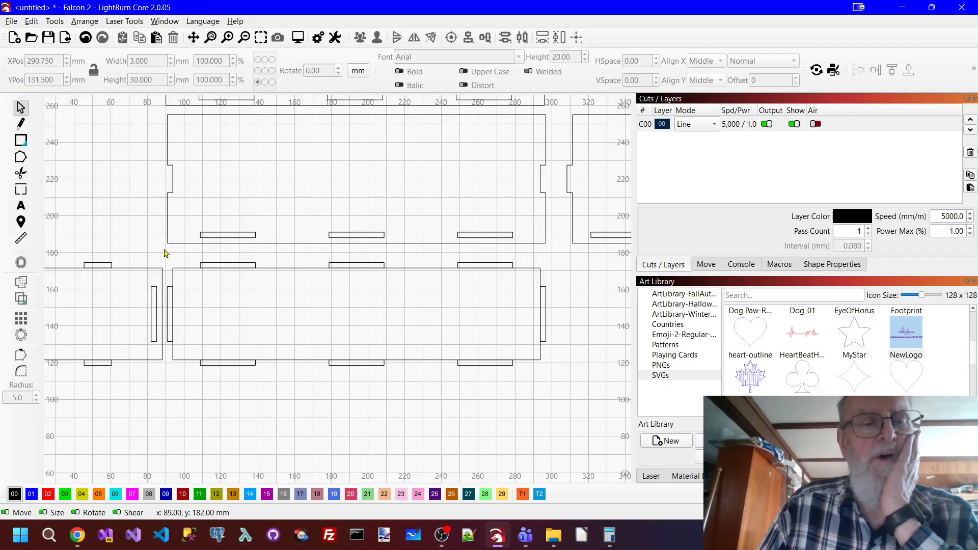
Weld the long panel with all its edge and end tabs into one outline.
drag(167, 251, 555, 386)
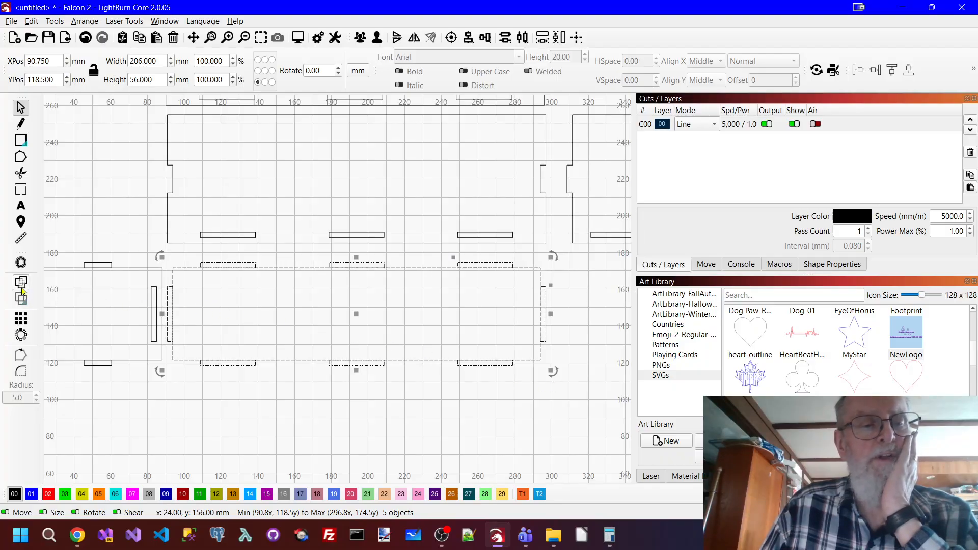
click(501, 396)
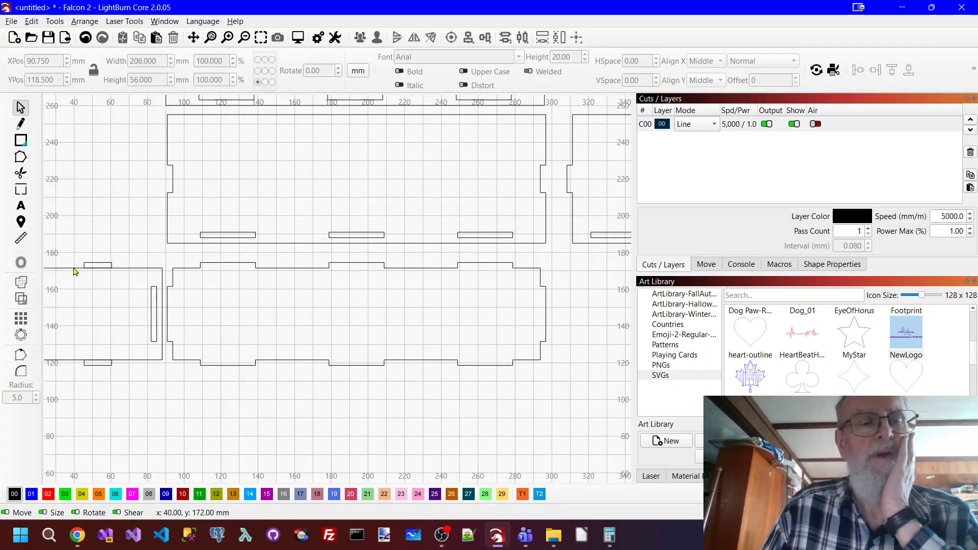
Weld the upper and lower 15 × 3 mm tabs to the end panel's outline.
drag(72, 241, 126, 293)
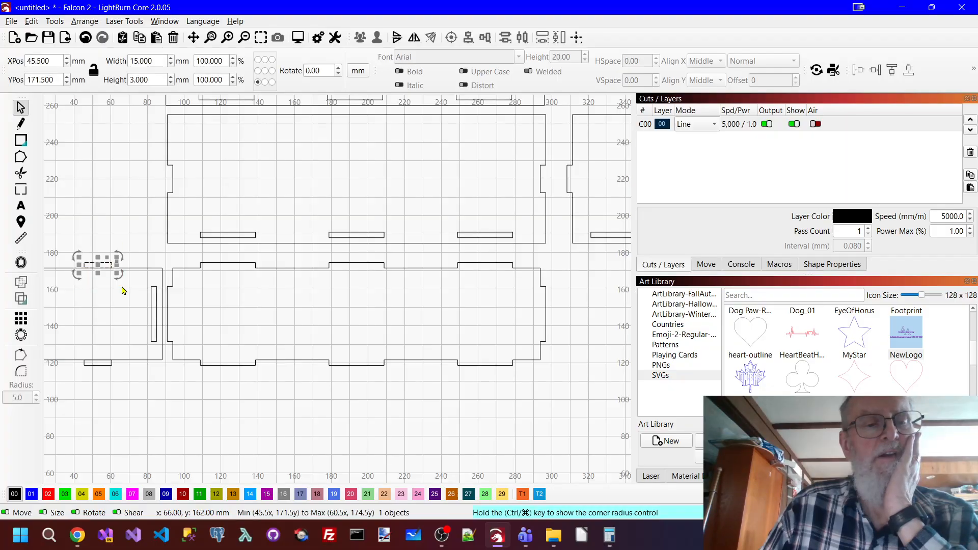
click(139, 254)
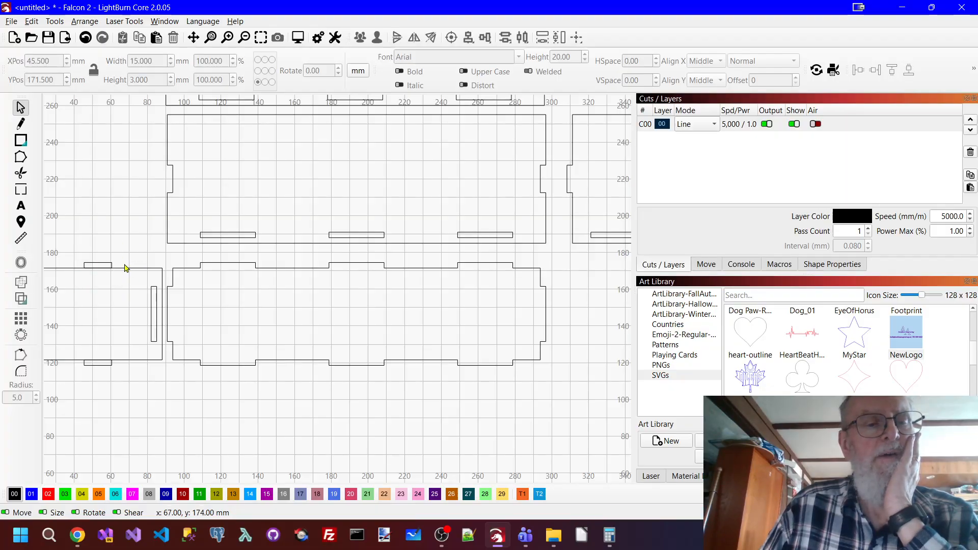
double_click(107, 264)
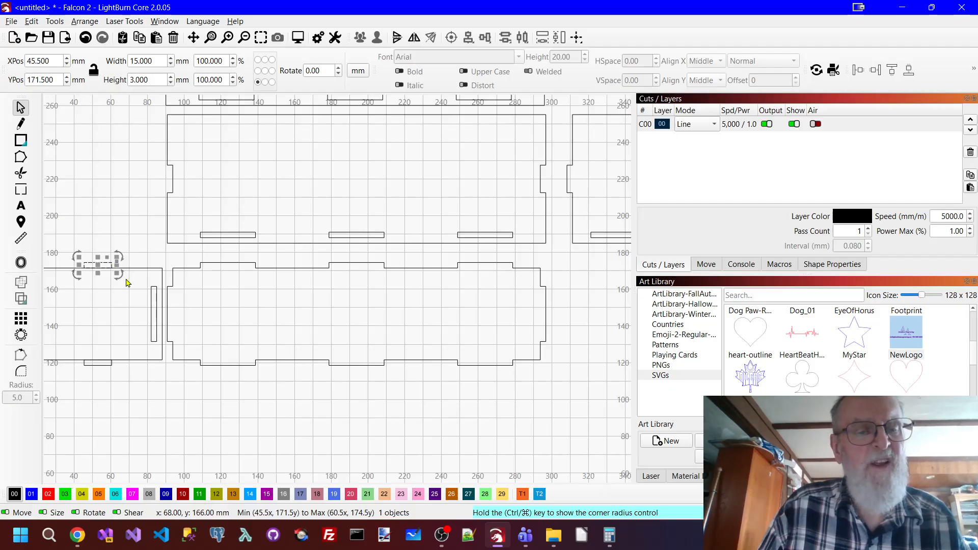
shift+click(131, 269)
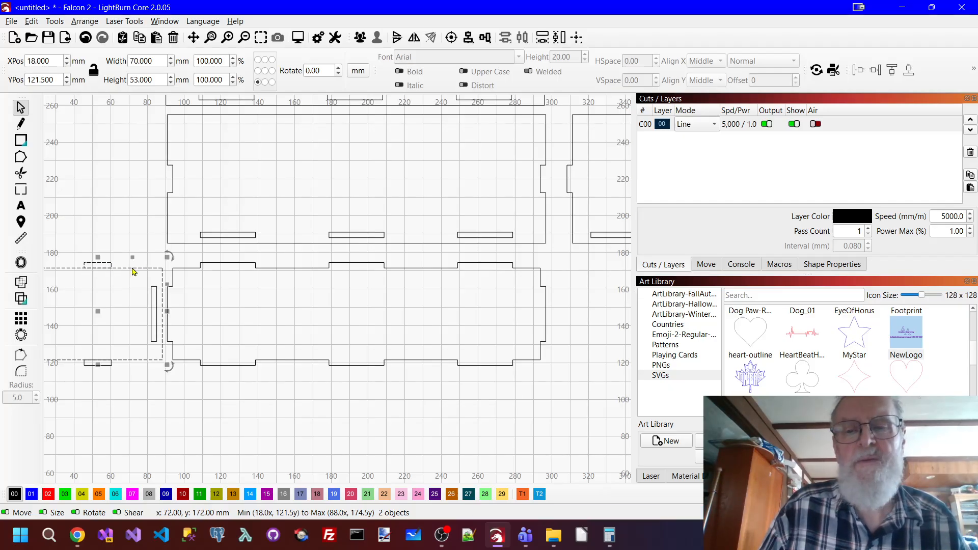
click(19, 287)
click(118, 375)
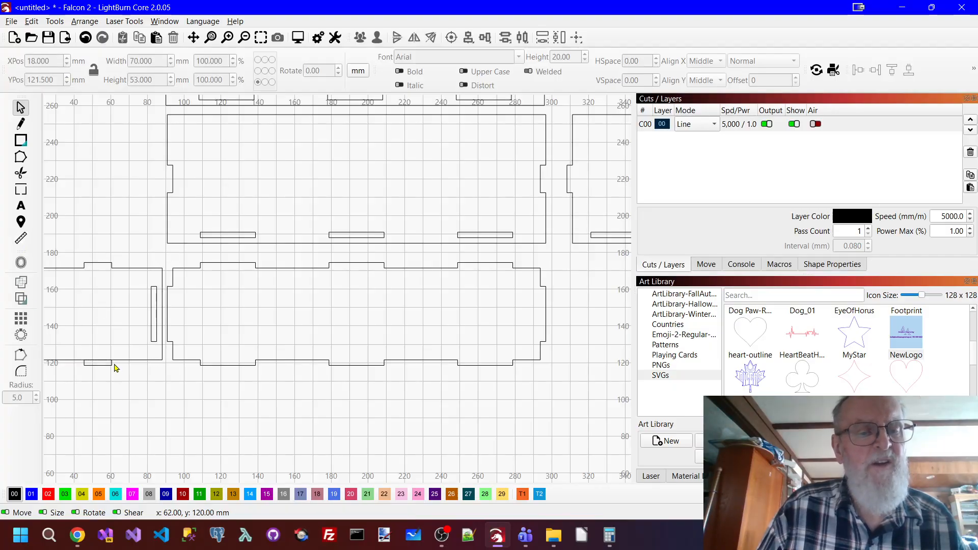
click(112, 362)
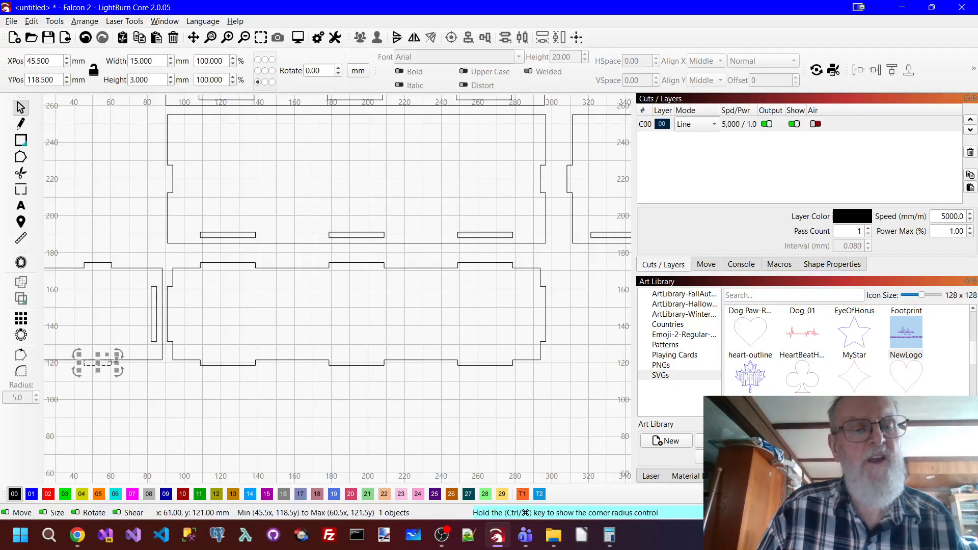
shift+click(136, 359)
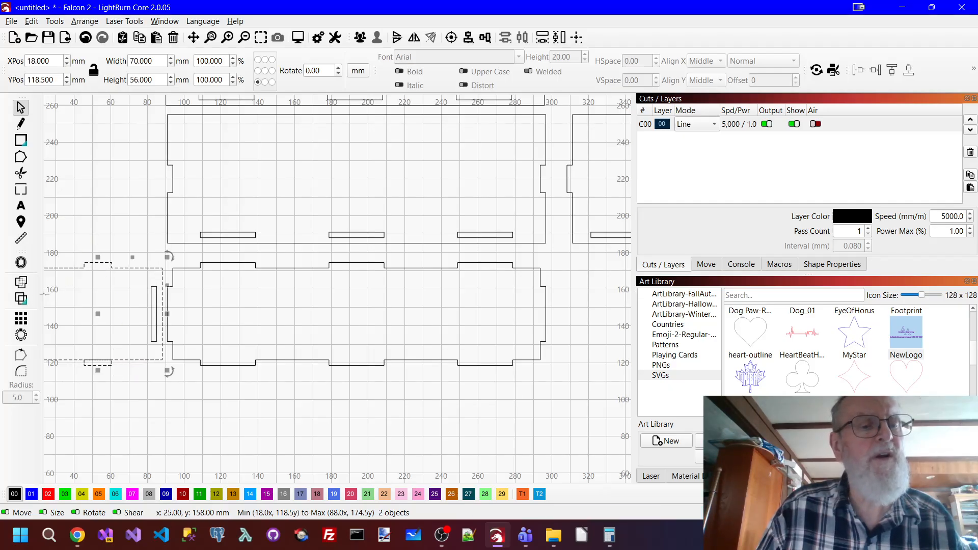
click(134, 295)
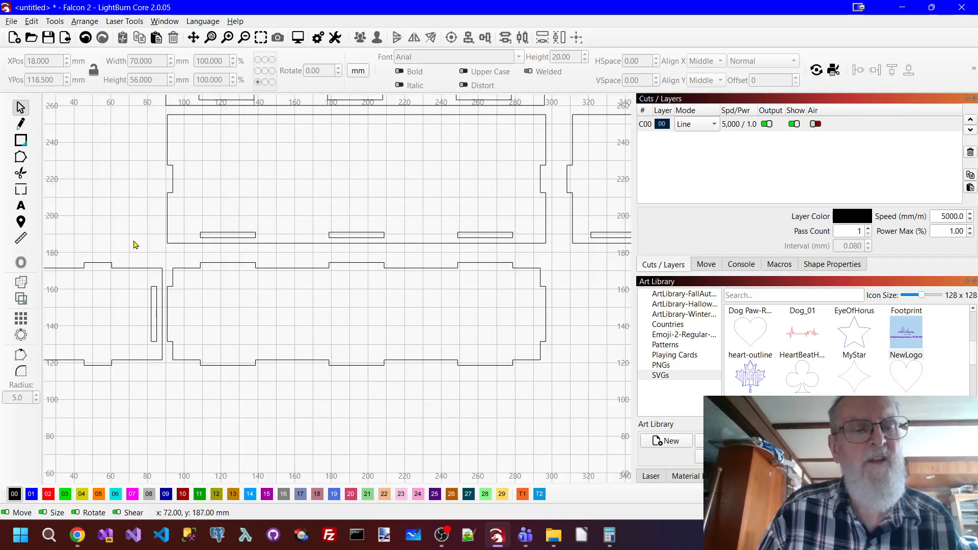
Group the end panel's outline with its vertical 3 × 30 mm slot.
click(156, 295)
shift+click(138, 270)
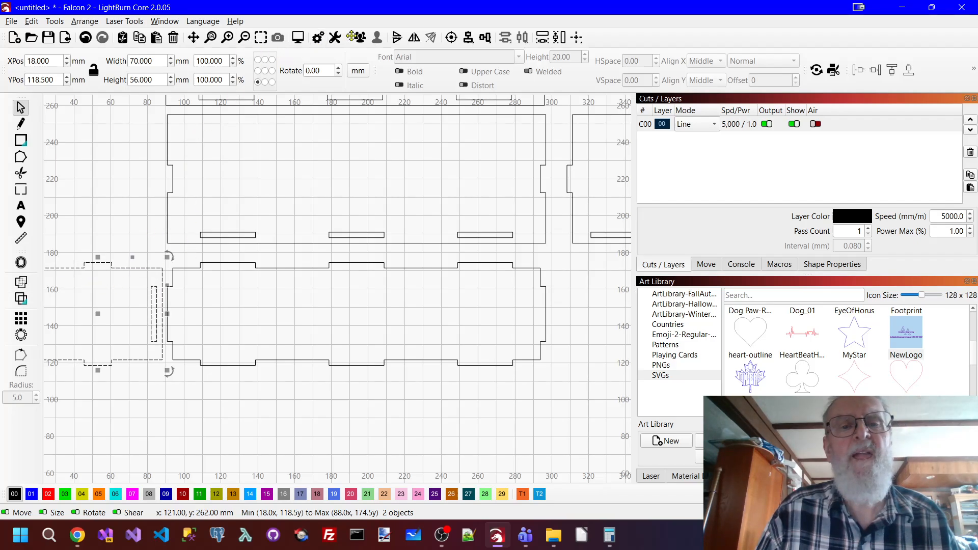
click(360, 38)
click(251, 430)
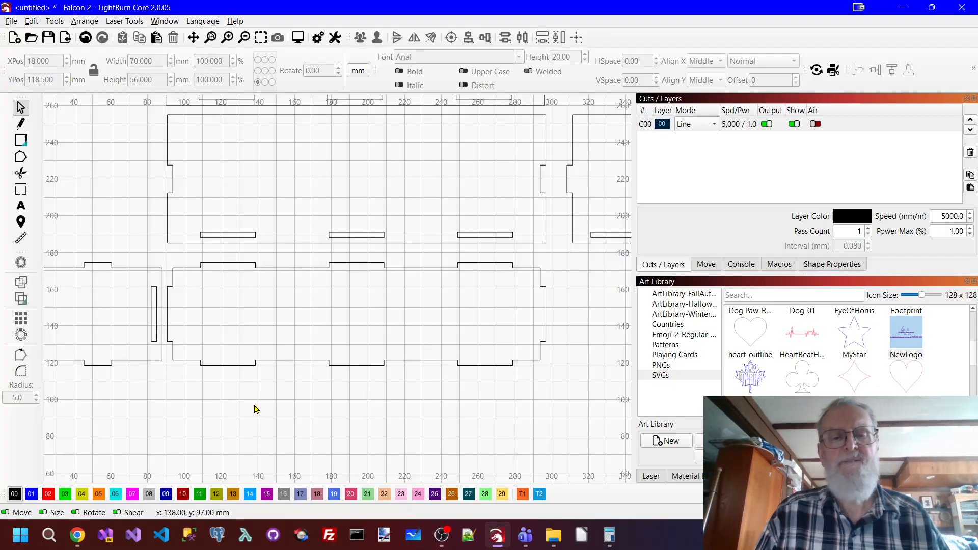
Ungroup the uppermost long panel so its outline is separate from its row of three slots.
scroll(256, 411, down, 1)
scroll(256, 405, down, 1)
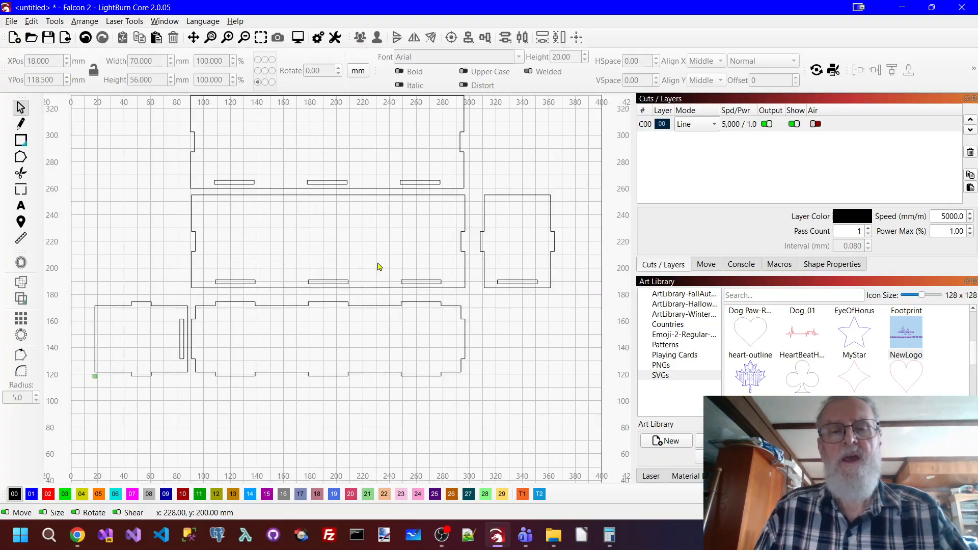
scroll(405, 218, down, 1)
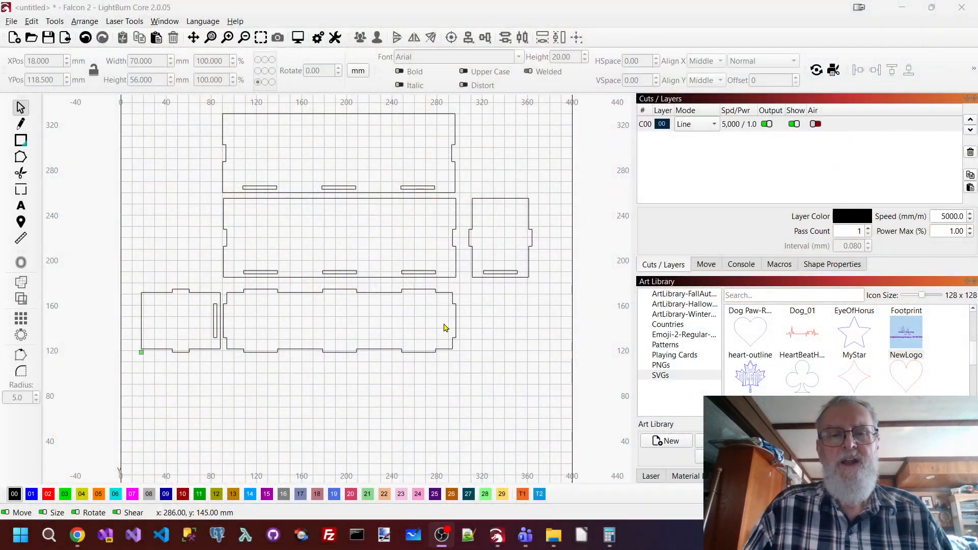
click(255, 187)
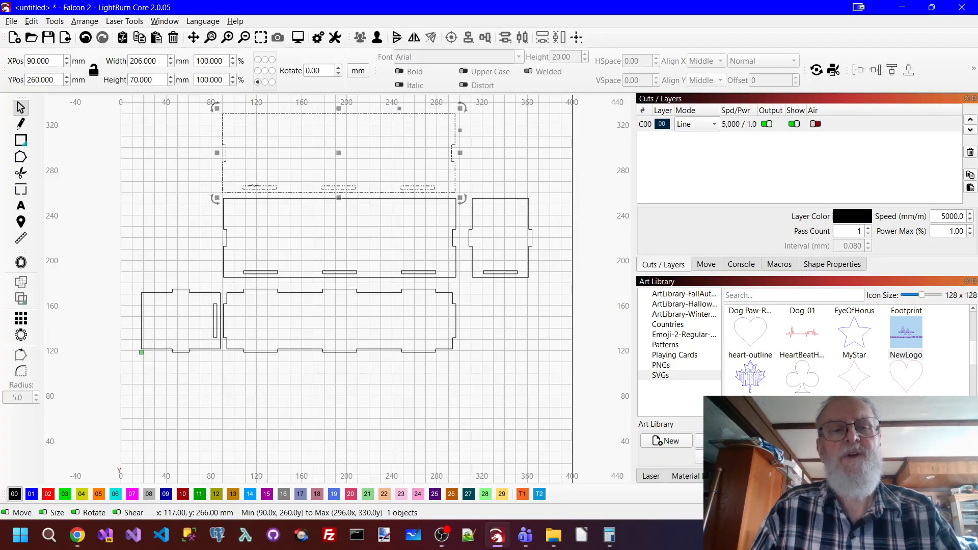
right_click(253, 186)
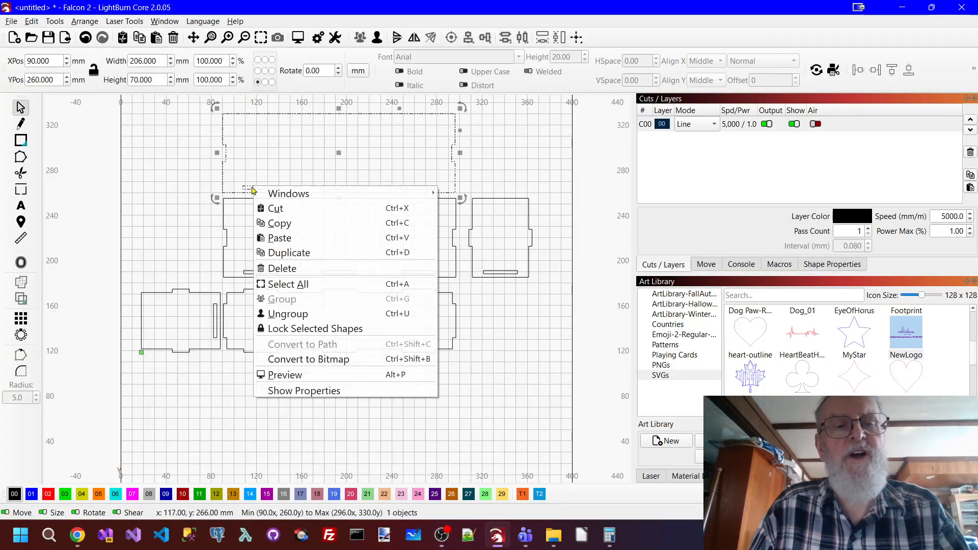
click(290, 312)
click(338, 272)
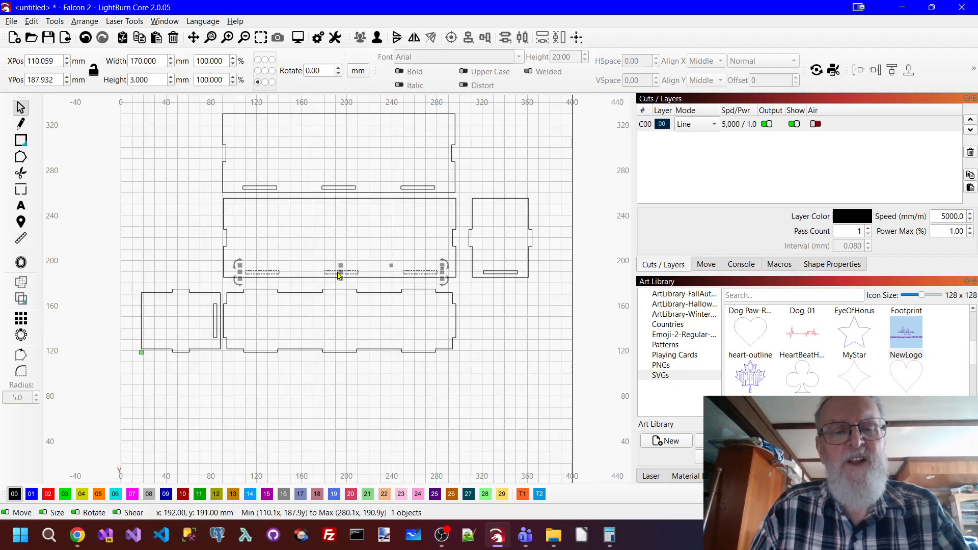
Assign the uppermost panel's outline to layer 14 and its row of three slots to layer 13.
click(455, 127)
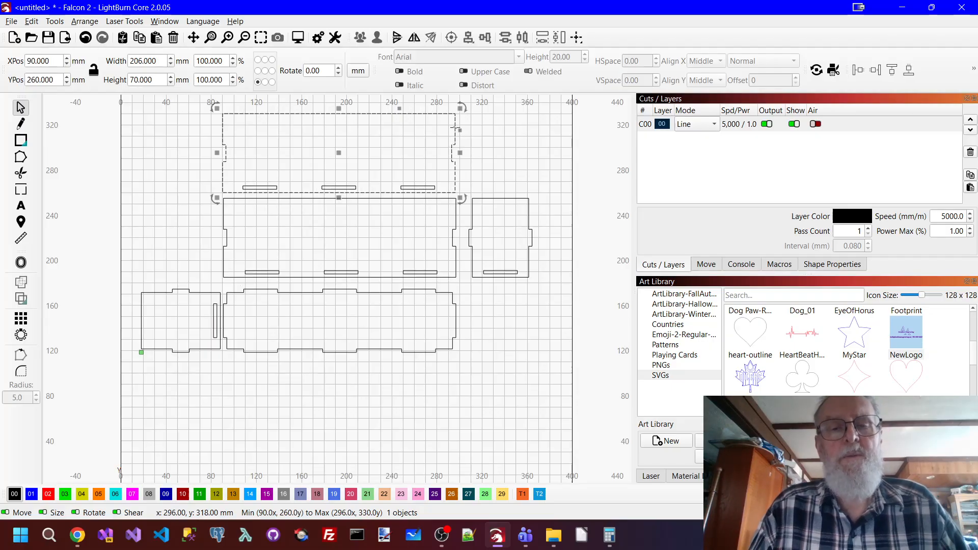
click(250, 494)
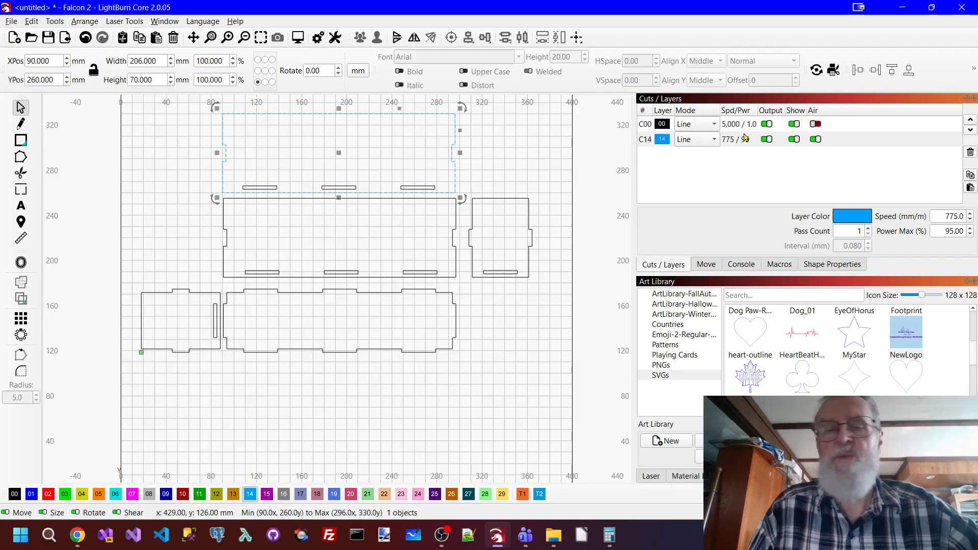
click(425, 190)
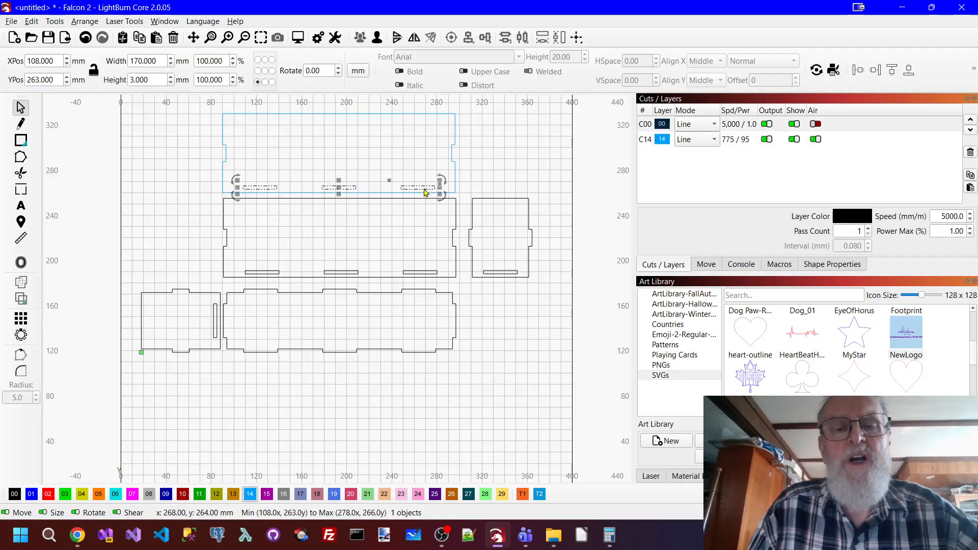
click(233, 494)
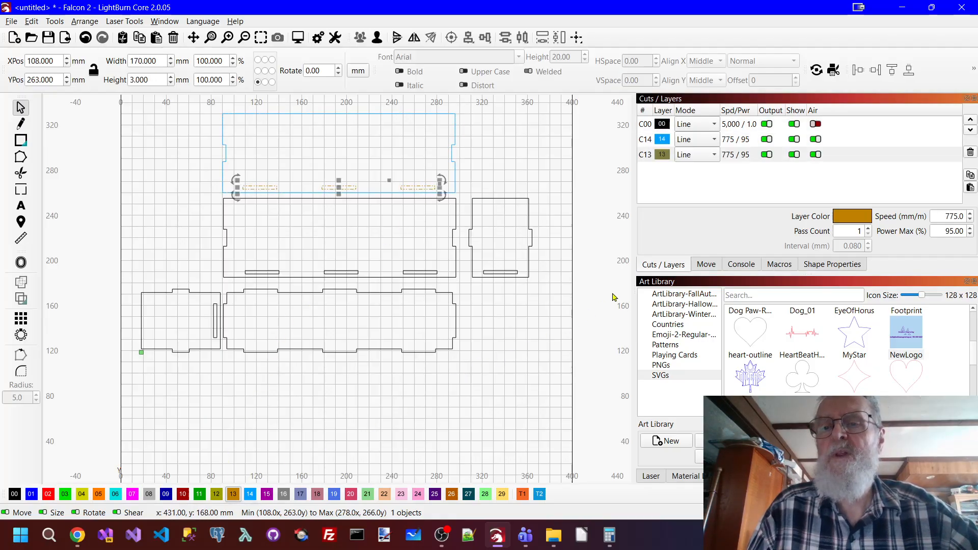
Move layer C13 ahead of layer C14 in the cut order and check the kerf offset in its cut settings.
click(750, 152)
click(970, 120)
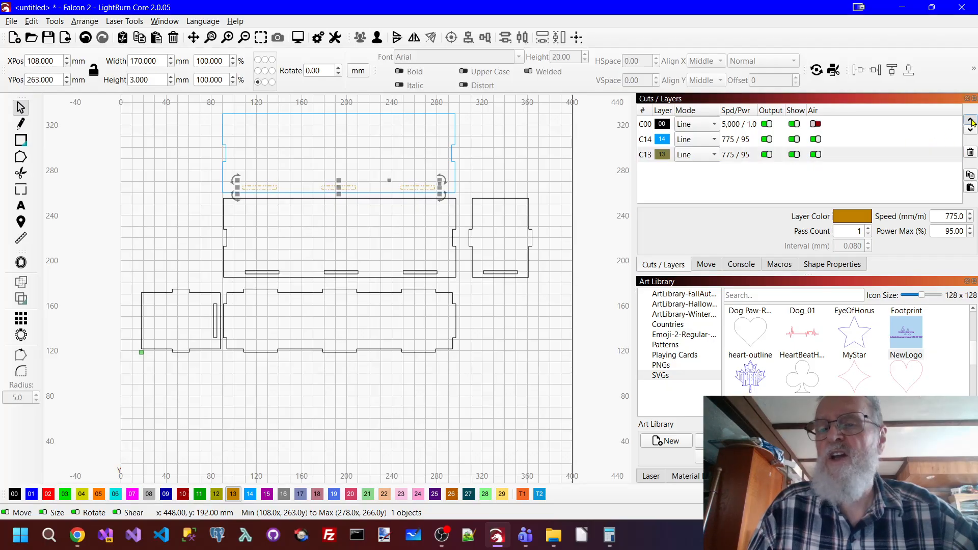
double_click(660, 145)
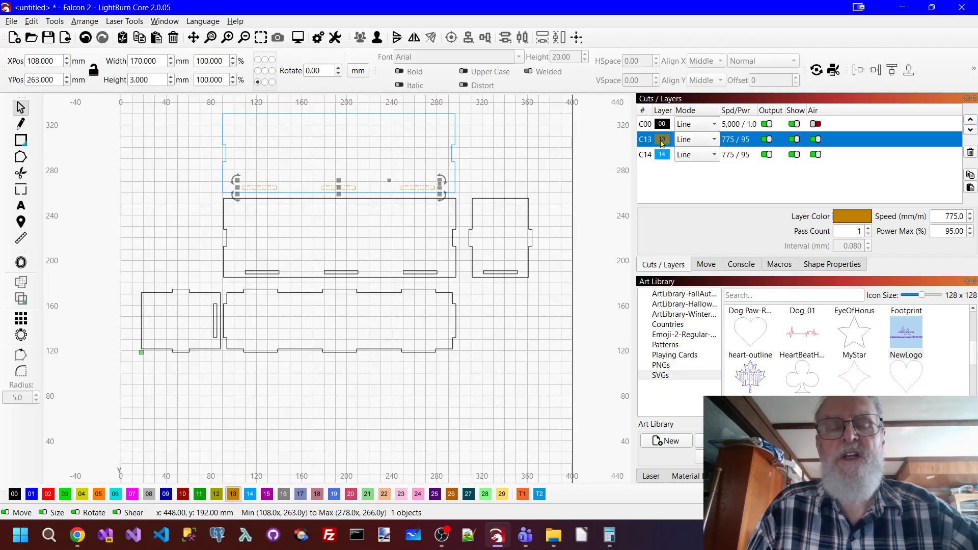
click(556, 213)
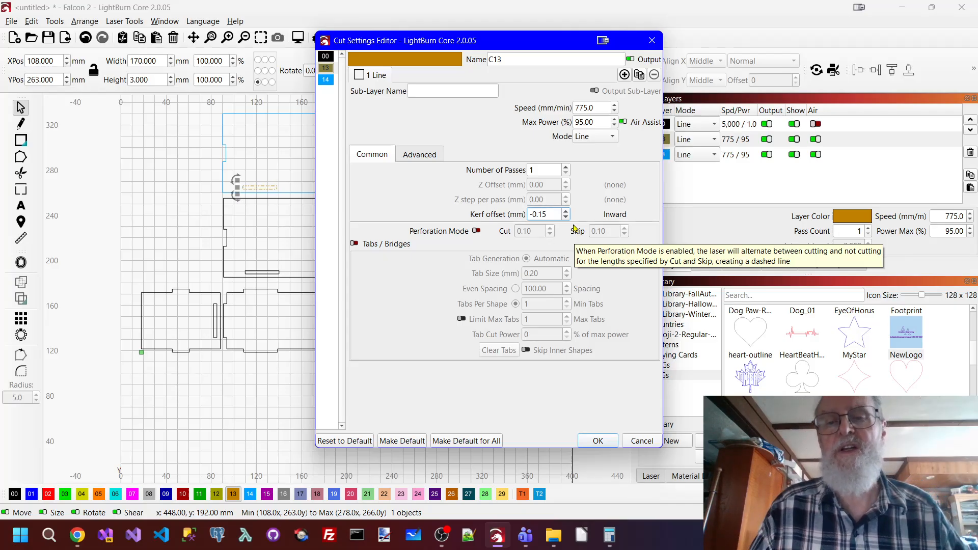
click(599, 442)
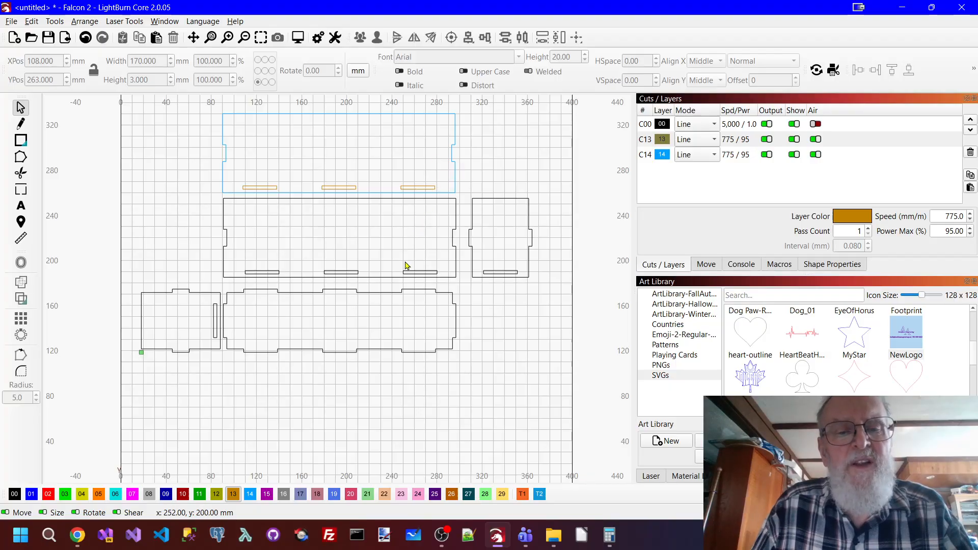
Assign the middle long panel's row of three slots and the adjacent end panel's horizontal slot to layer 13.
click(420, 273)
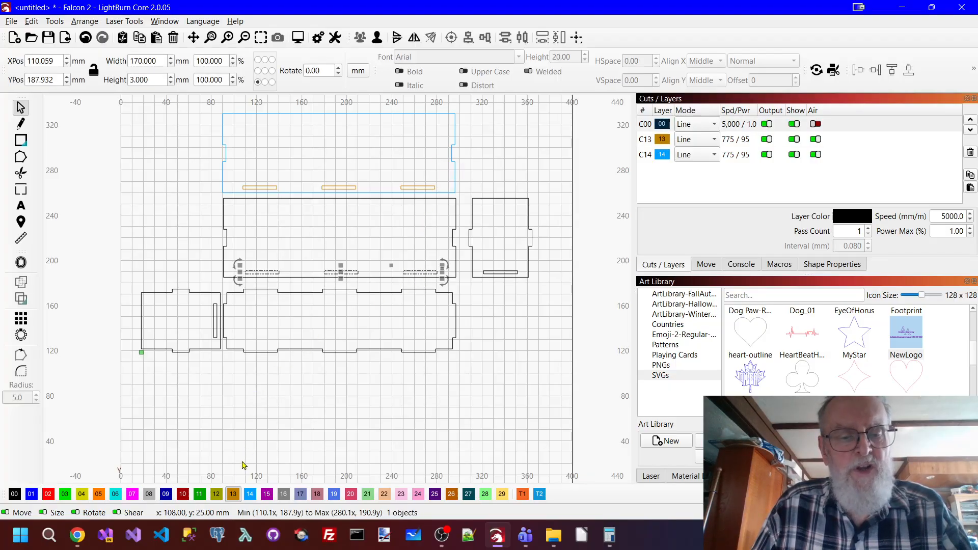
click(233, 494)
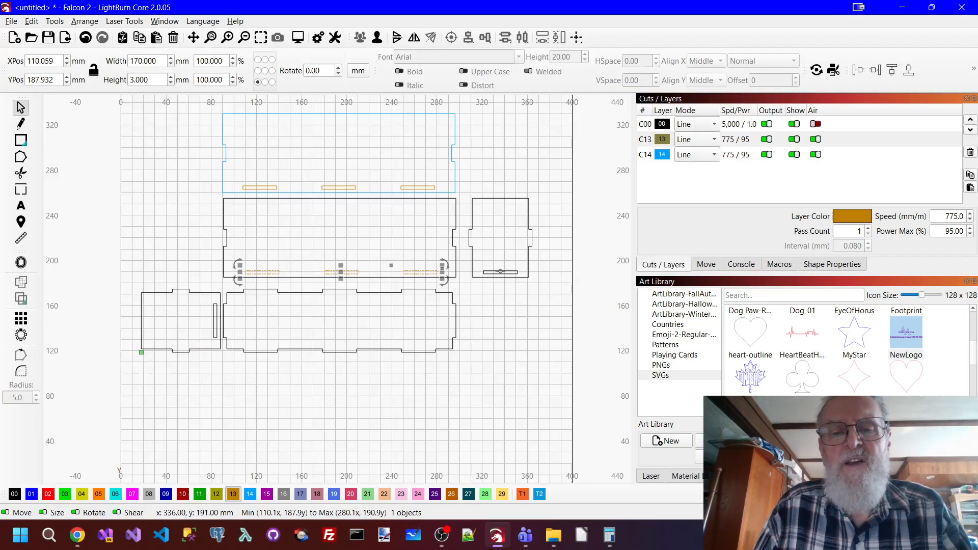
click(504, 273)
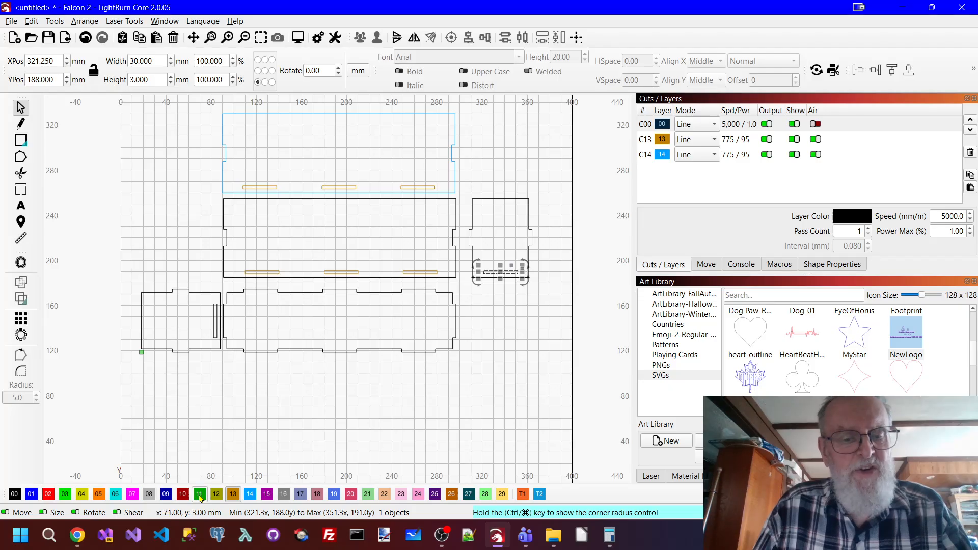
click(234, 495)
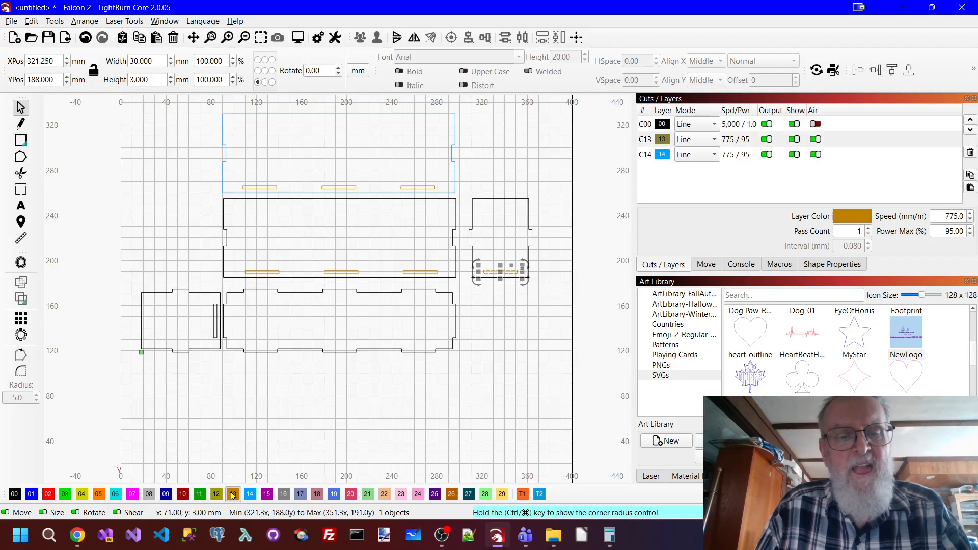
Ungroup the end panel with the vertical slot and assign that 3 × 30 mm slot to layer 13.
click(214, 339)
right_click(214, 336)
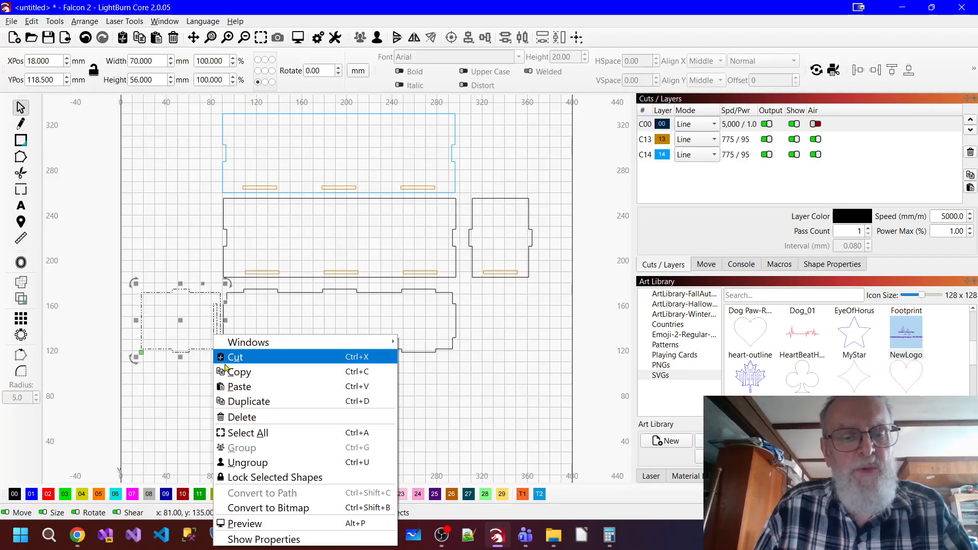
click(244, 462)
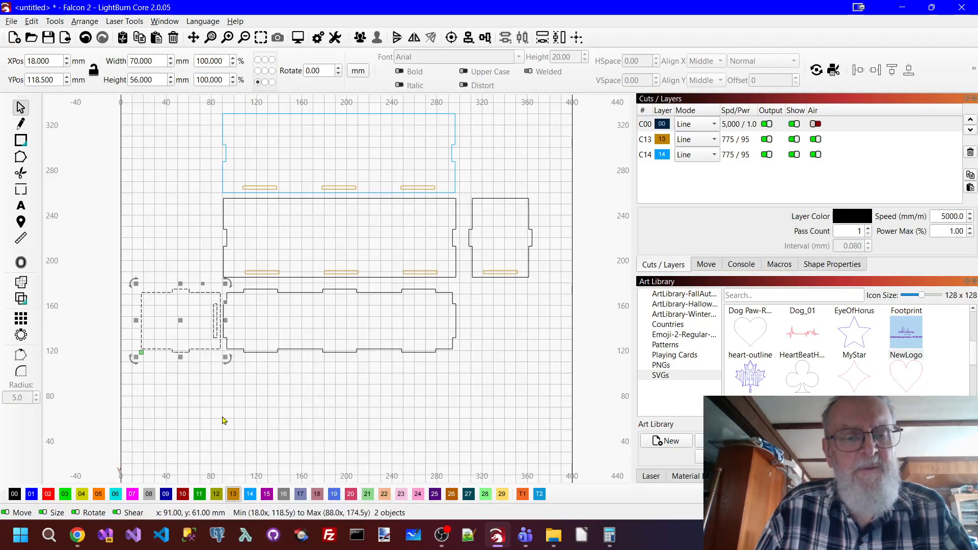
click(214, 340)
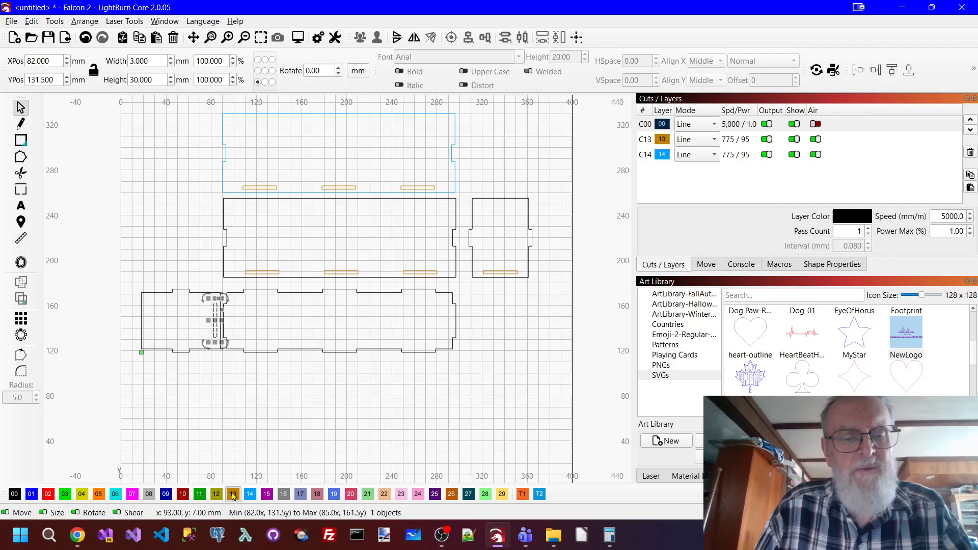
Group the outline of the 70 × 56 mm end panel with its vertical slot.
drag(127, 275, 228, 372)
right_click(203, 318)
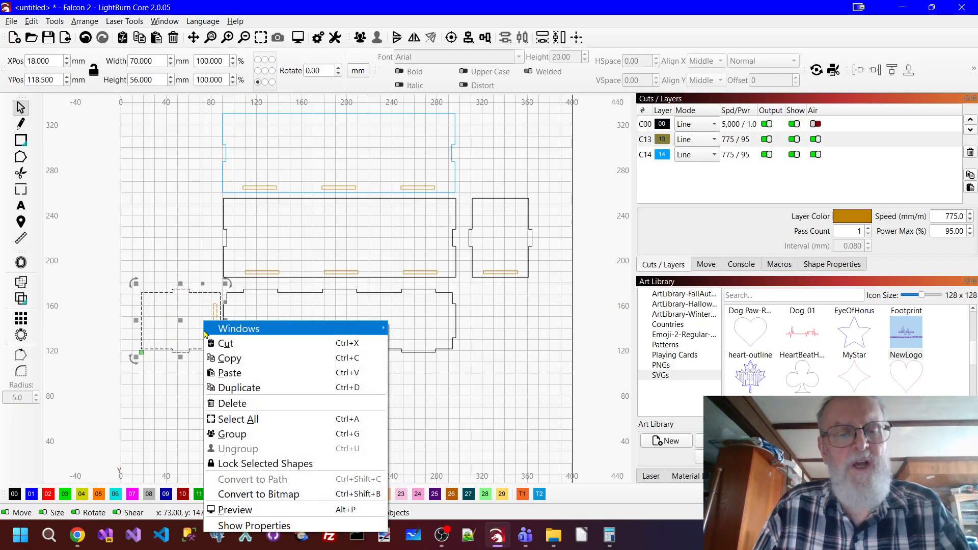
click(229, 435)
drag(462, 184, 536, 297)
click(535, 294)
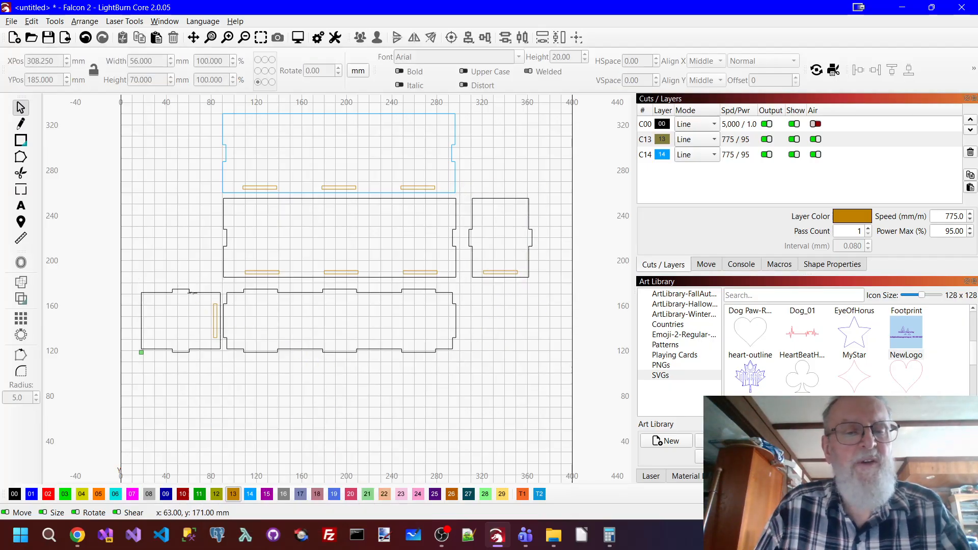
key(ctrl+z)
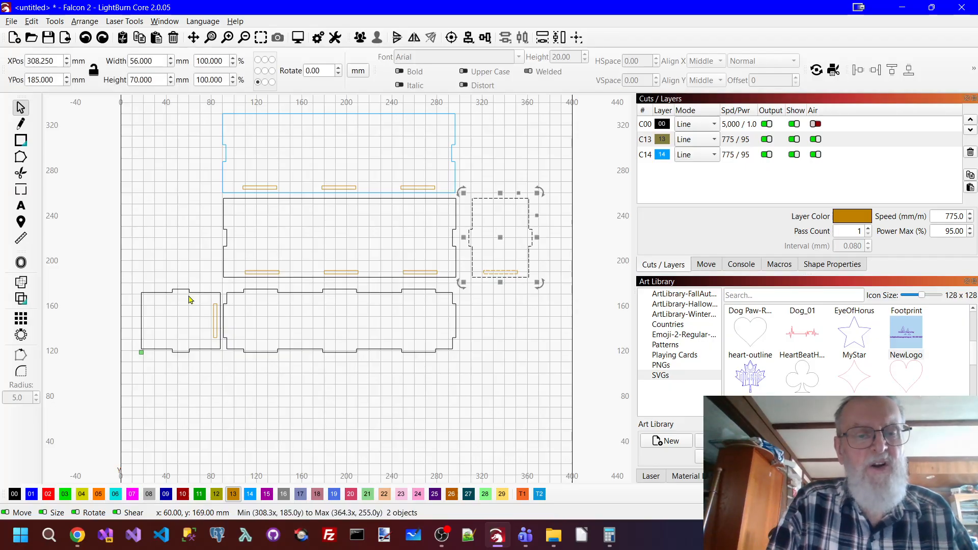
Try assigning the grouped end panel with the vertical slot to layer 14, undo that, and ungroup the panel.
click(189, 299)
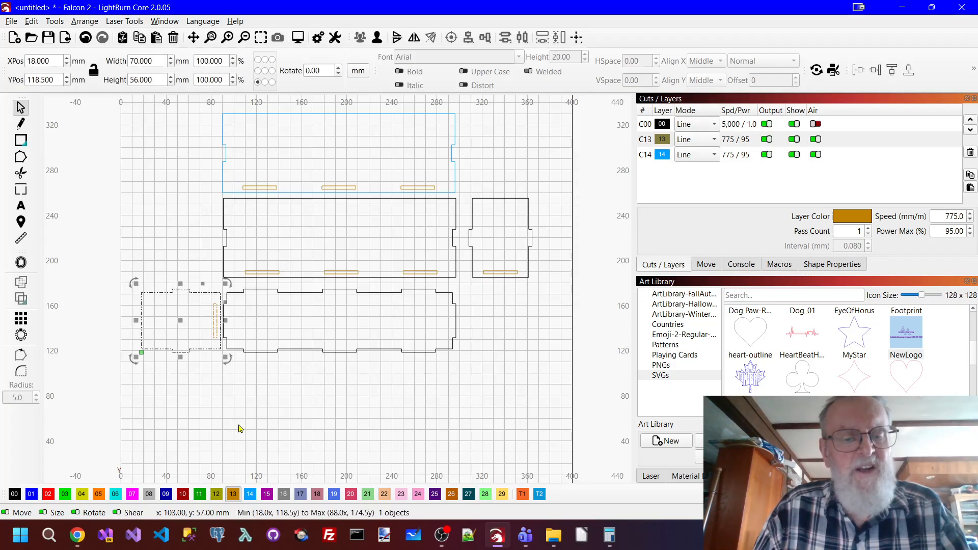
click(250, 493)
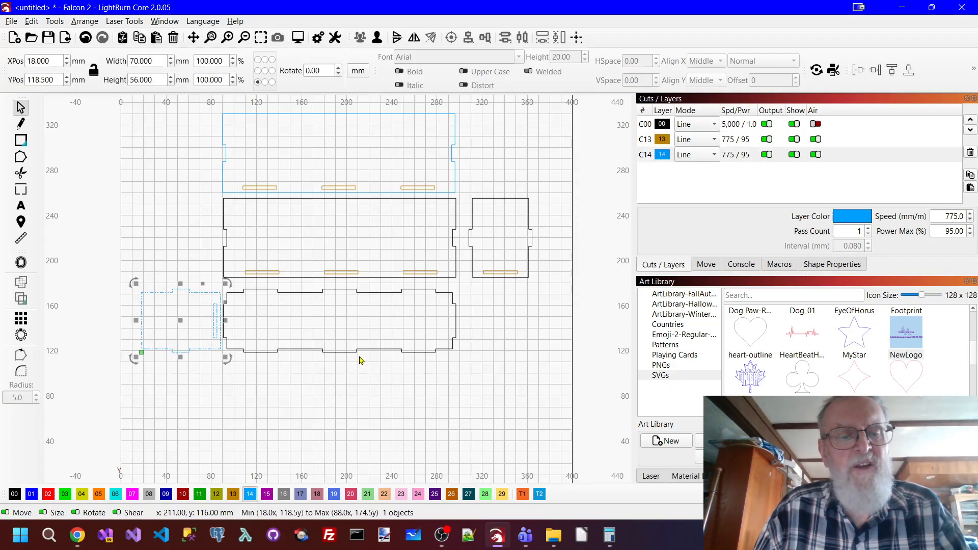
key(ctrl+z)
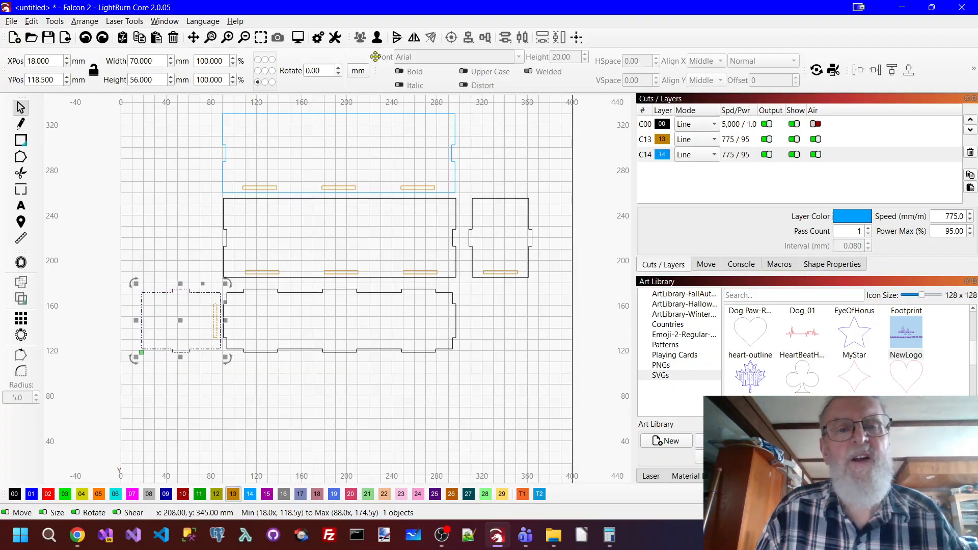
click(377, 39)
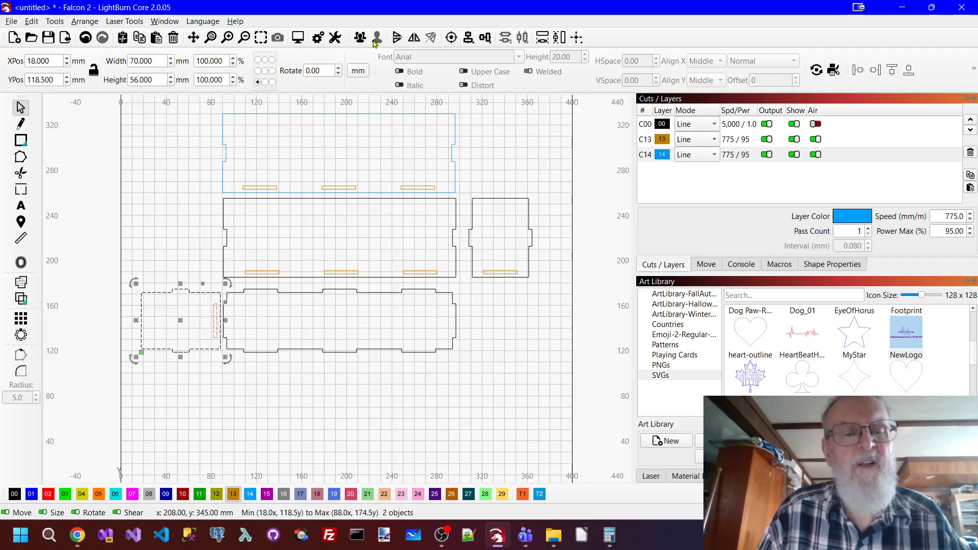
click(227, 398)
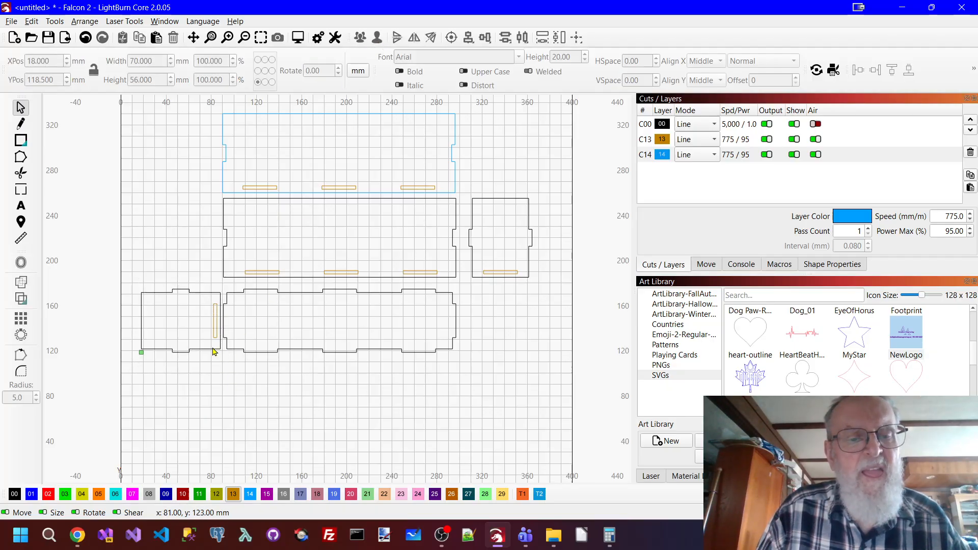
Assign the outlines of the vertical-slot end panel and the slotless long panel beside it to layer 14.
click(214, 351)
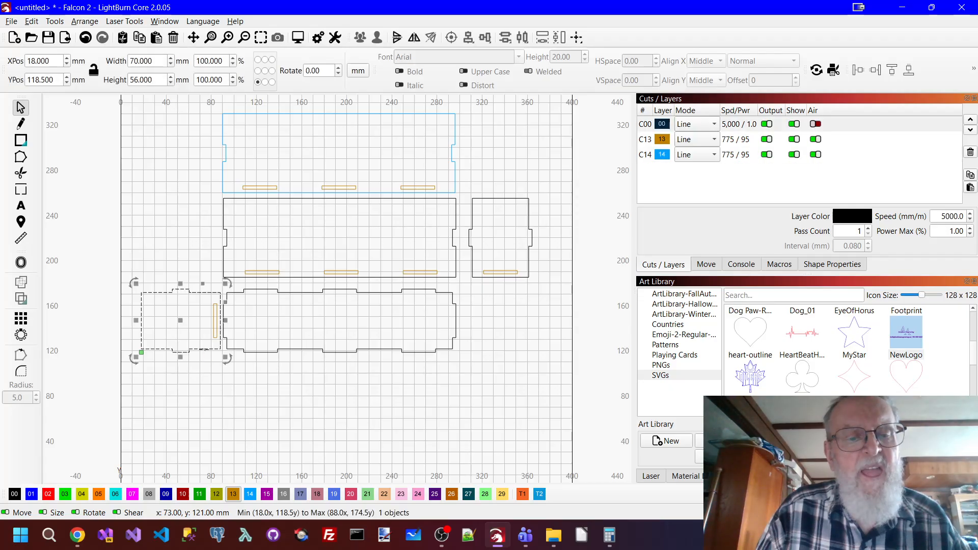
click(249, 494)
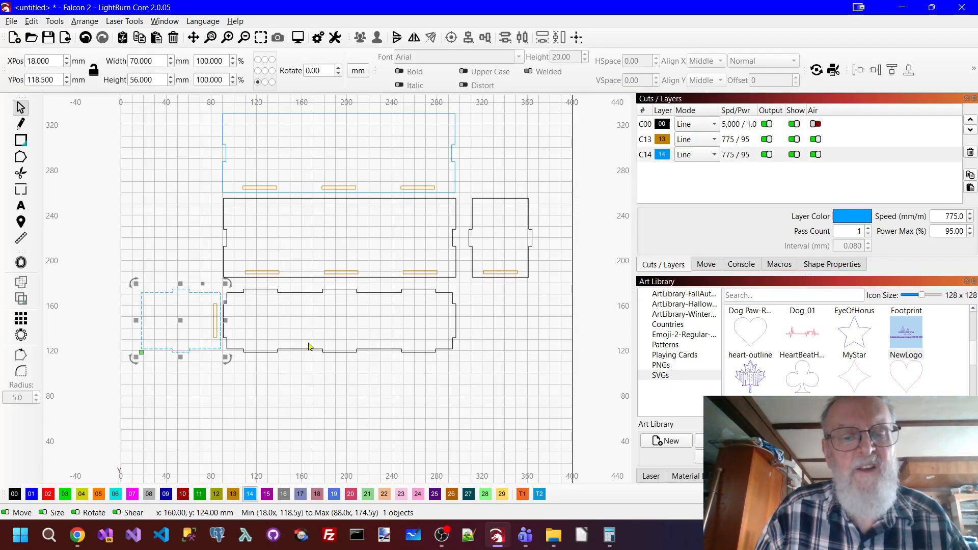
click(341, 355)
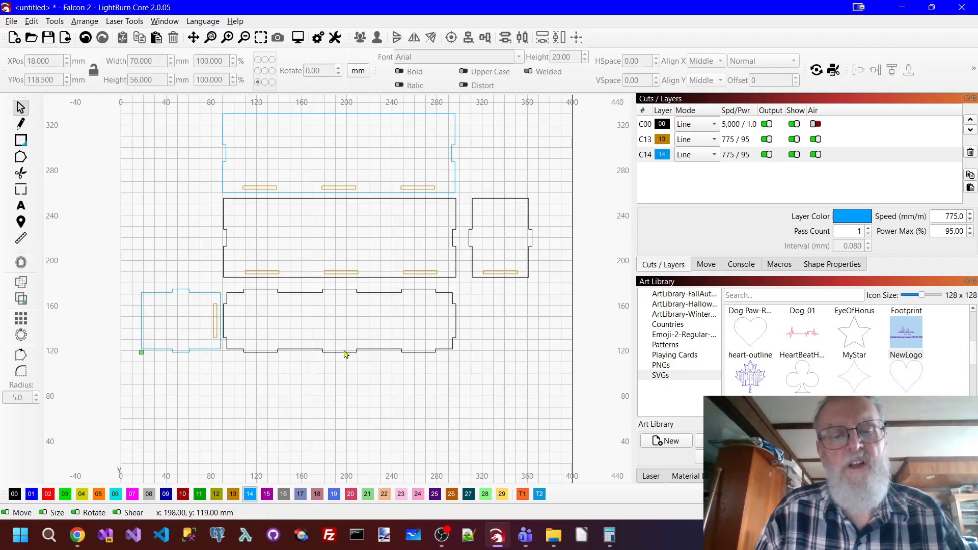
click(345, 353)
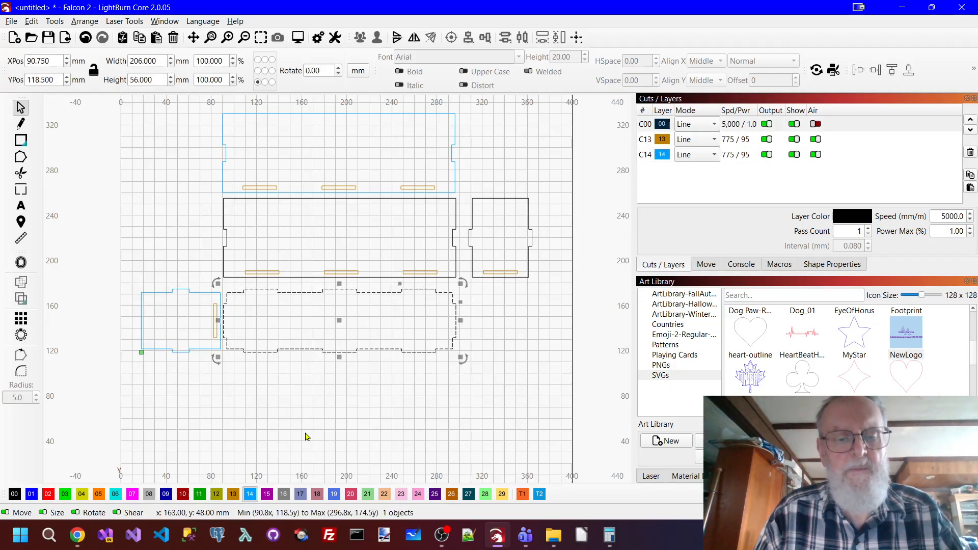
click(249, 493)
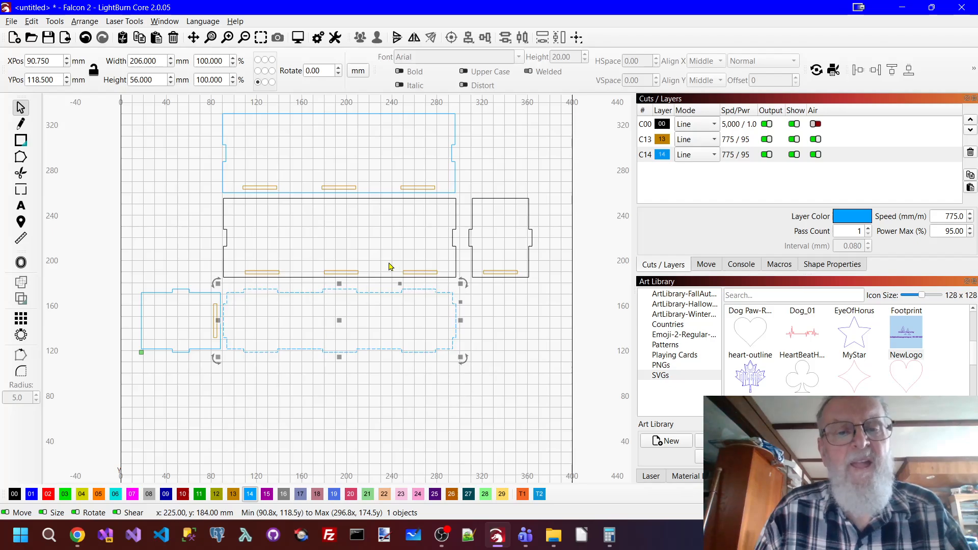
Assign the outlines of the middle long panel and the end panel with the horizontal slot to layer 14.
click(457, 205)
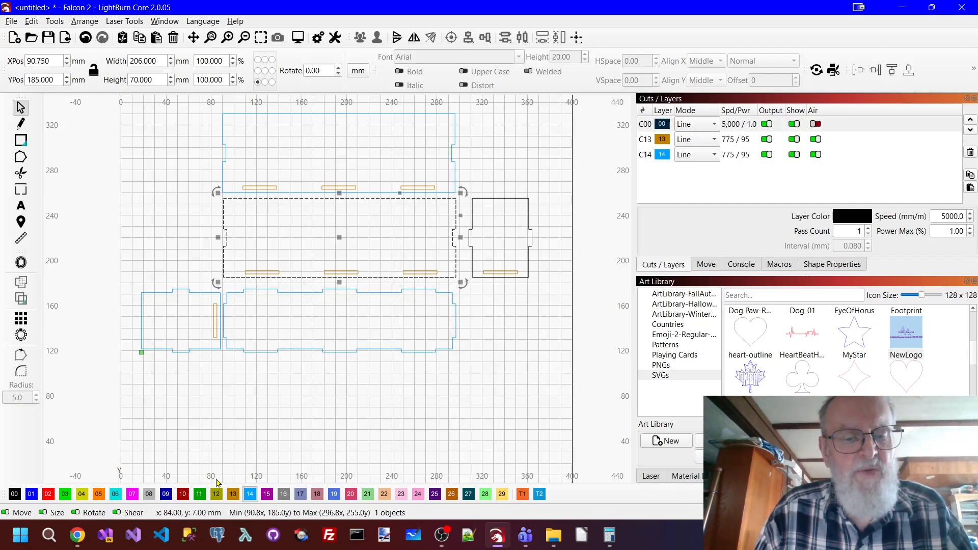
click(250, 494)
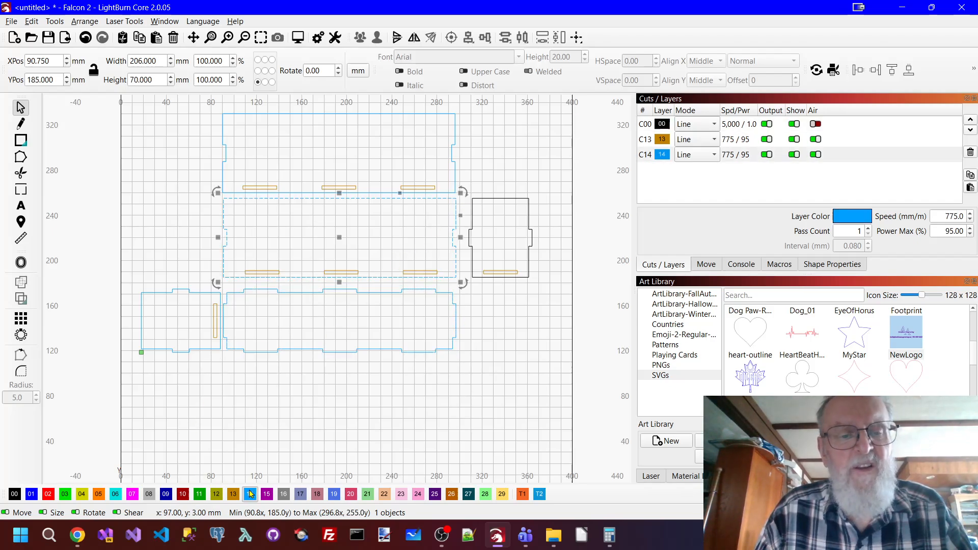
click(529, 206)
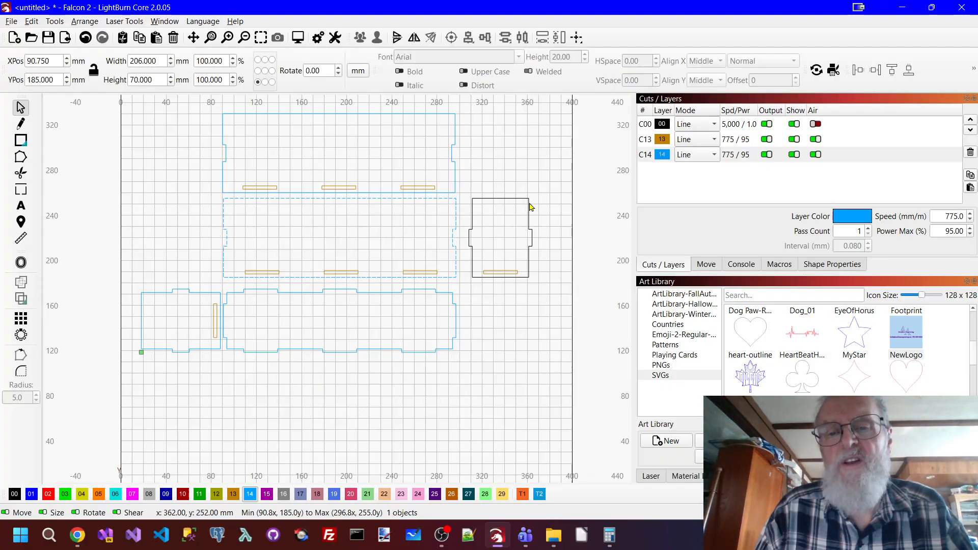
click(249, 494)
click(487, 394)
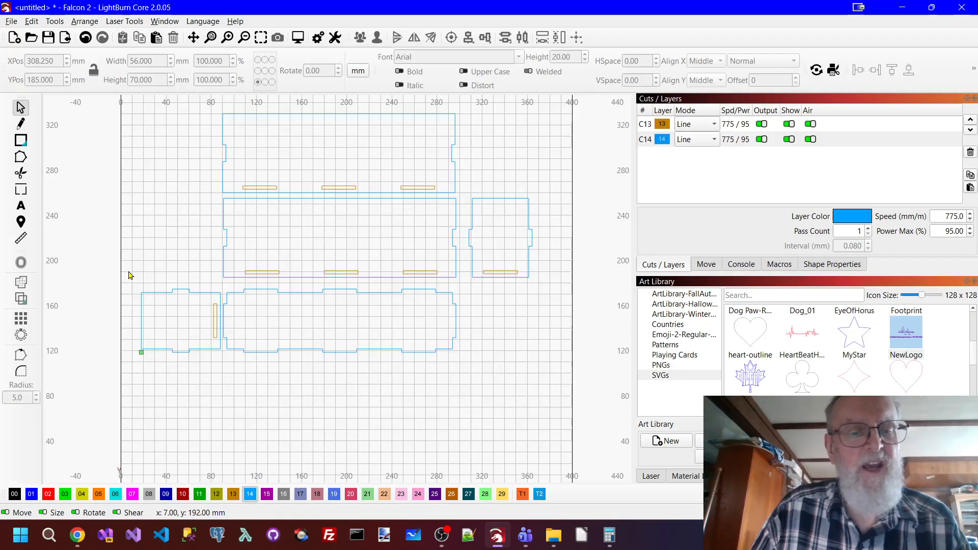
Group each of the two end panels' outlines with its own slot.
drag(127, 270, 224, 383)
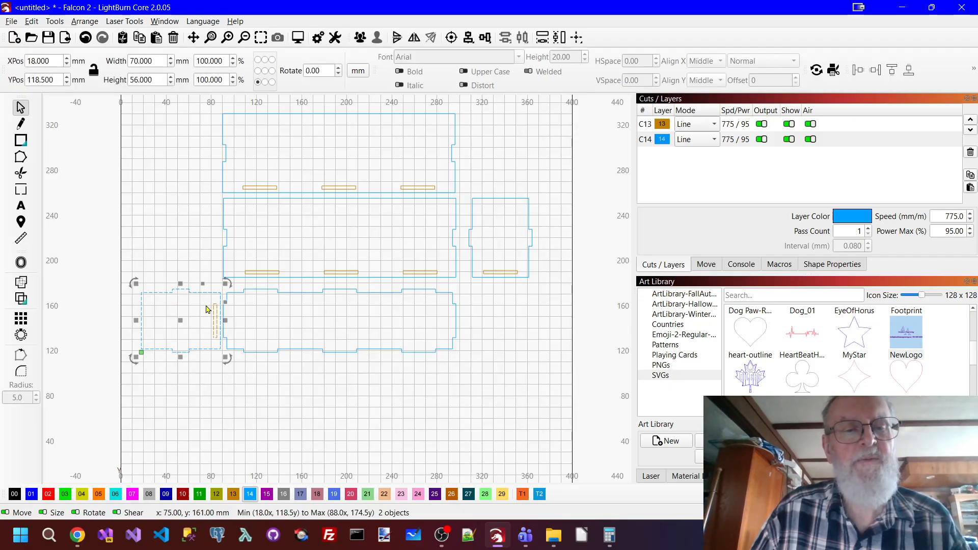
right_click(207, 306)
click(234, 418)
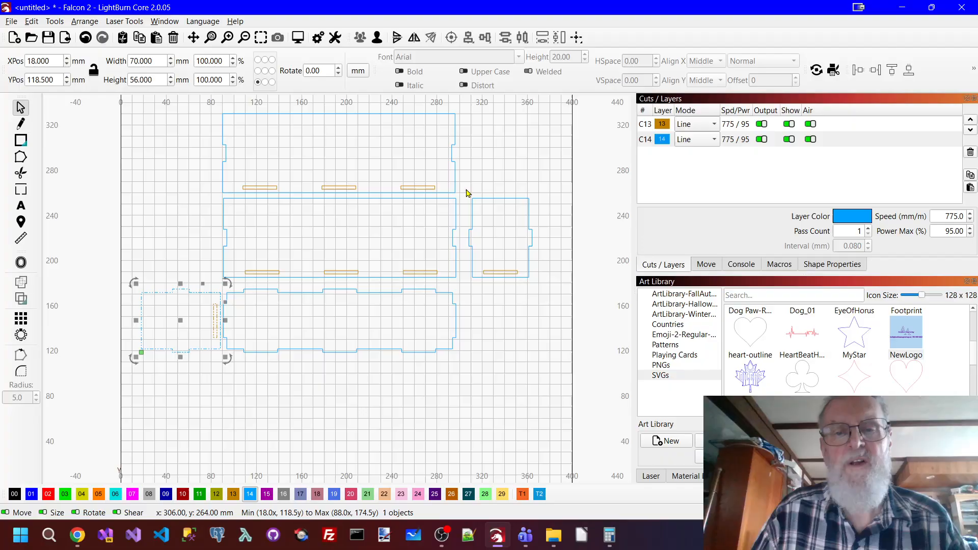
drag(464, 188, 532, 304)
right_click(518, 251)
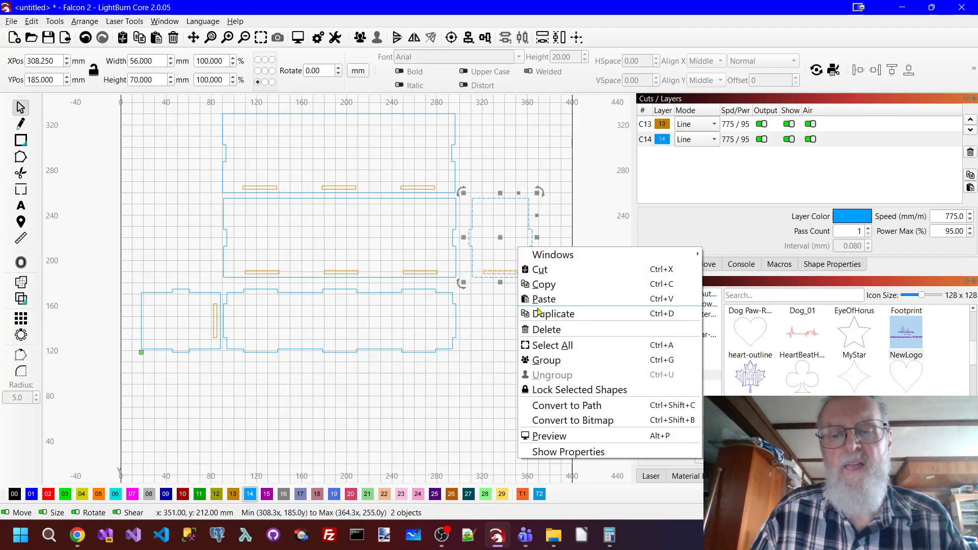
click(546, 361)
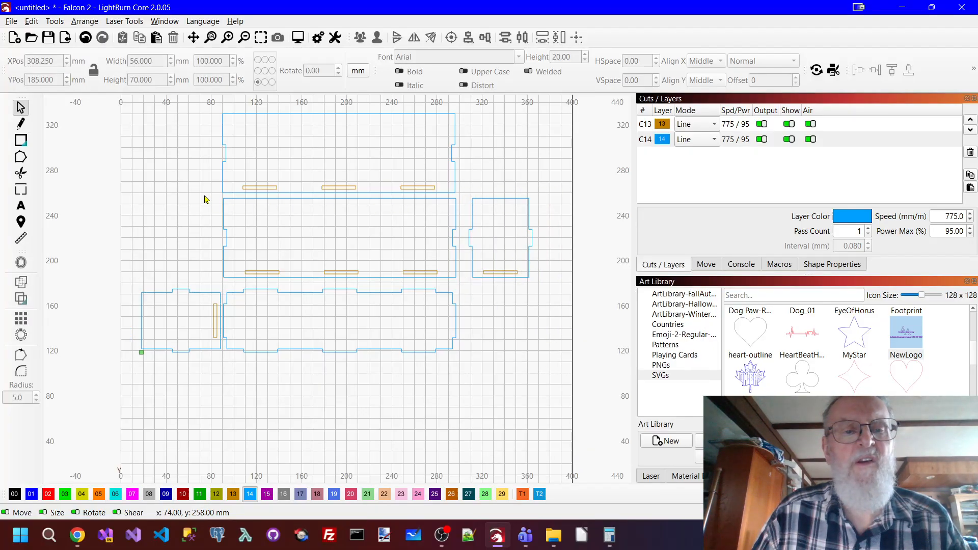
Group the middle long panel's outline with its three slots, and do the same for the uppermost long panel.
drag(205, 195, 467, 290)
right_click(437, 240)
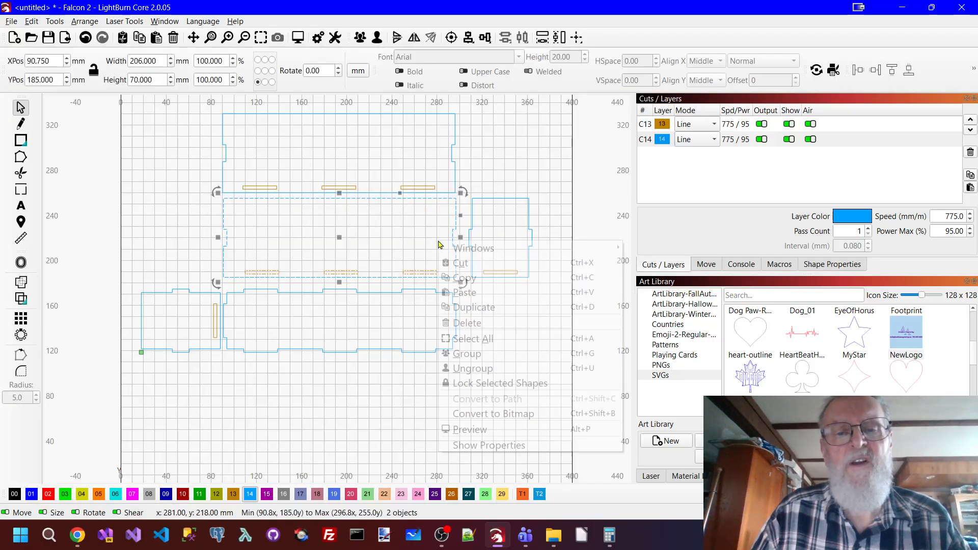
click(472, 354)
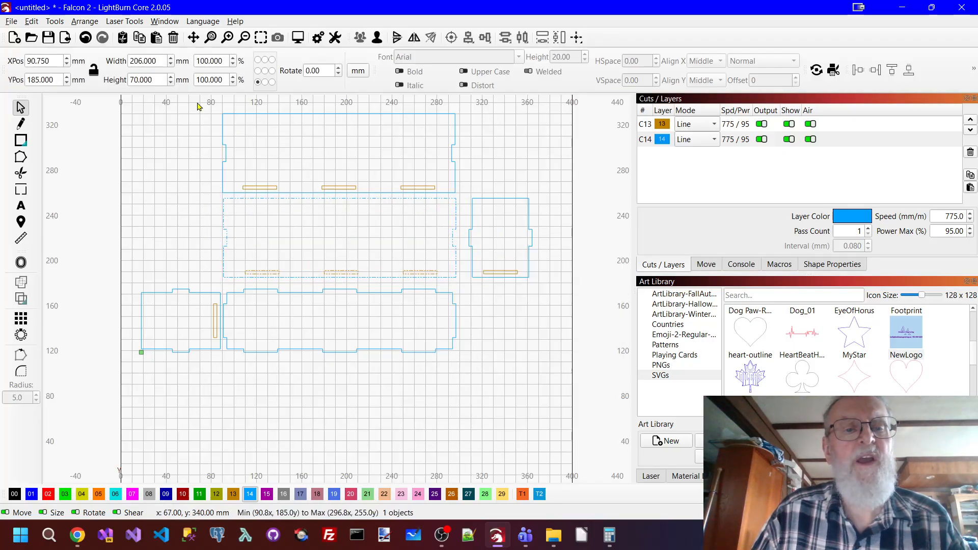
drag(196, 101, 472, 208)
right_click(428, 152)
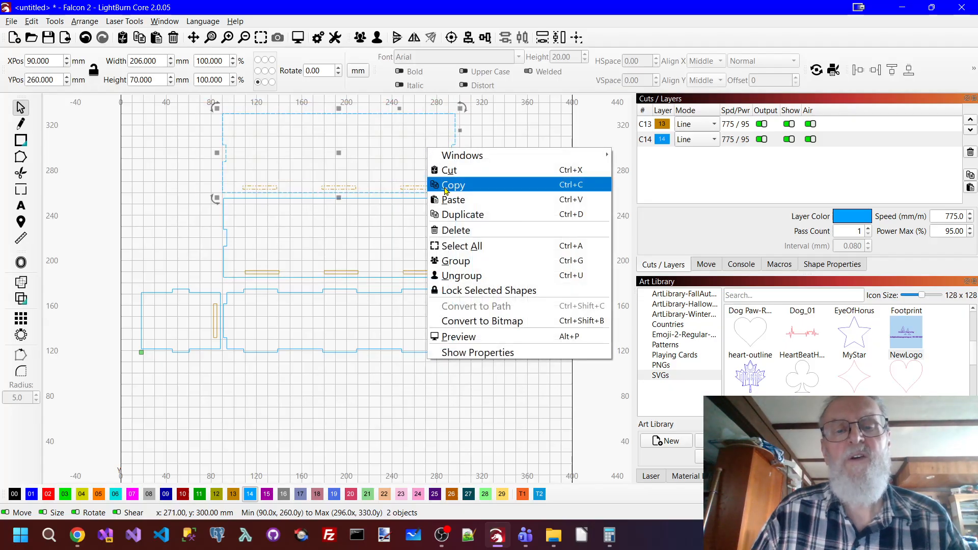
click(489, 261)
click(530, 360)
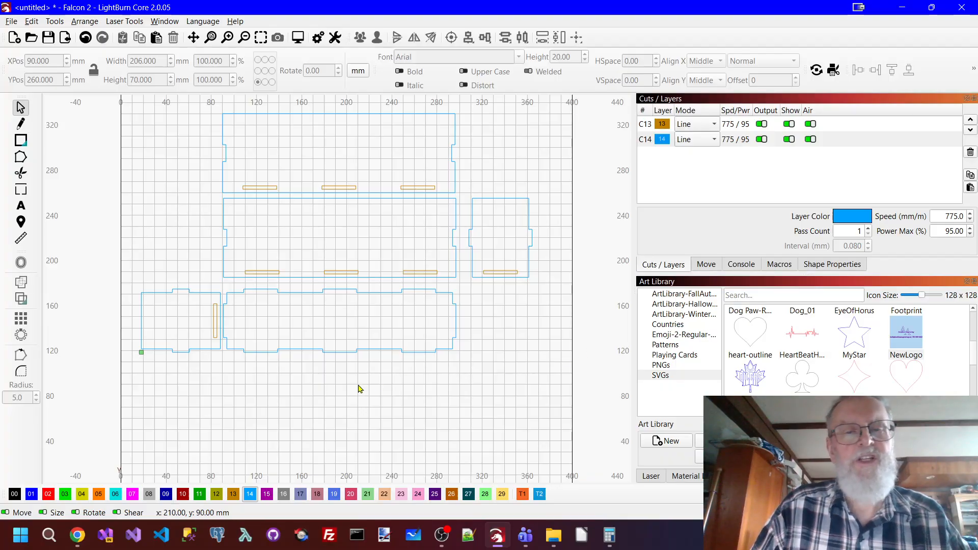
Draw a rectangle in the empty area below the slotless long panel and size it to 80 mm wide by 20 mm high.
click(21, 142)
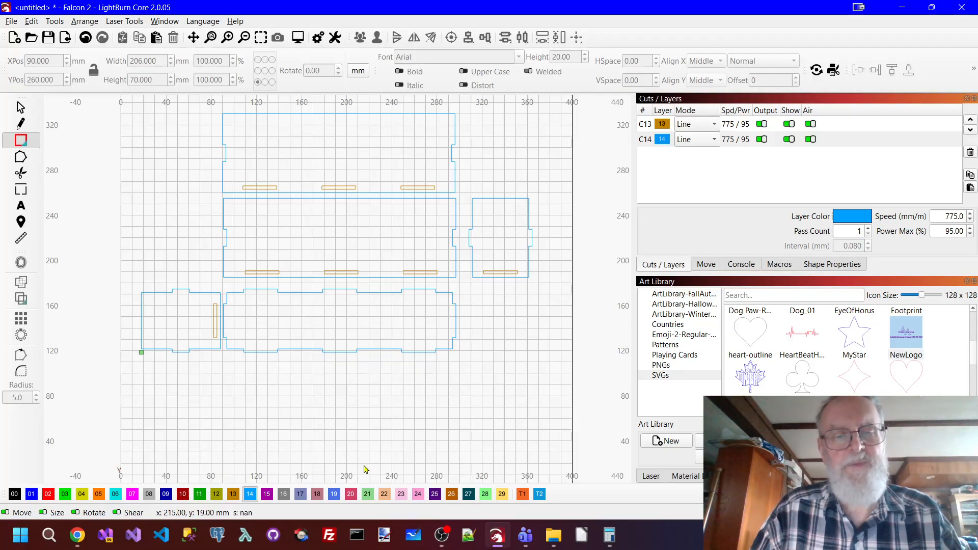
mouse_move(322, 389)
mouse_down()
mouse_move(414, 421)
mouse_move(443, 416)
mouse_up()
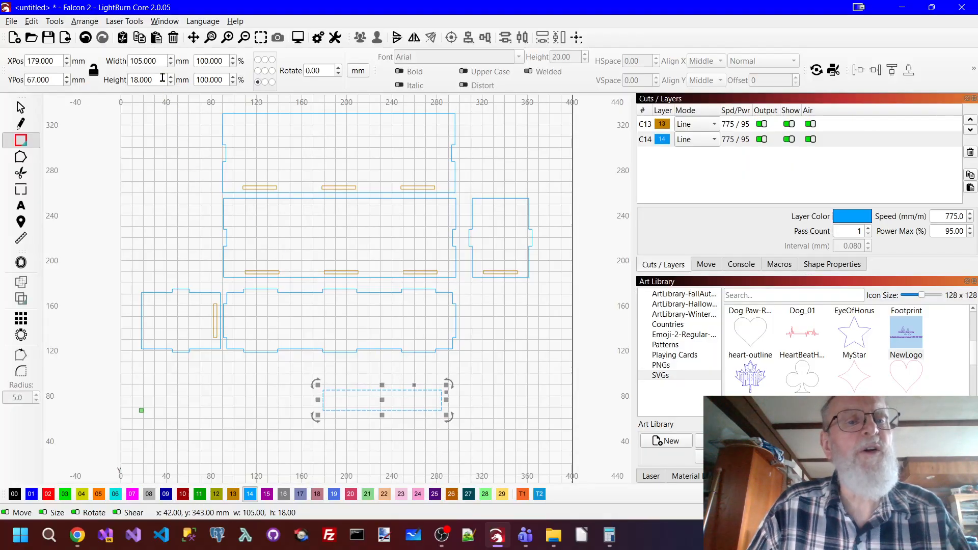
double_click(161, 62)
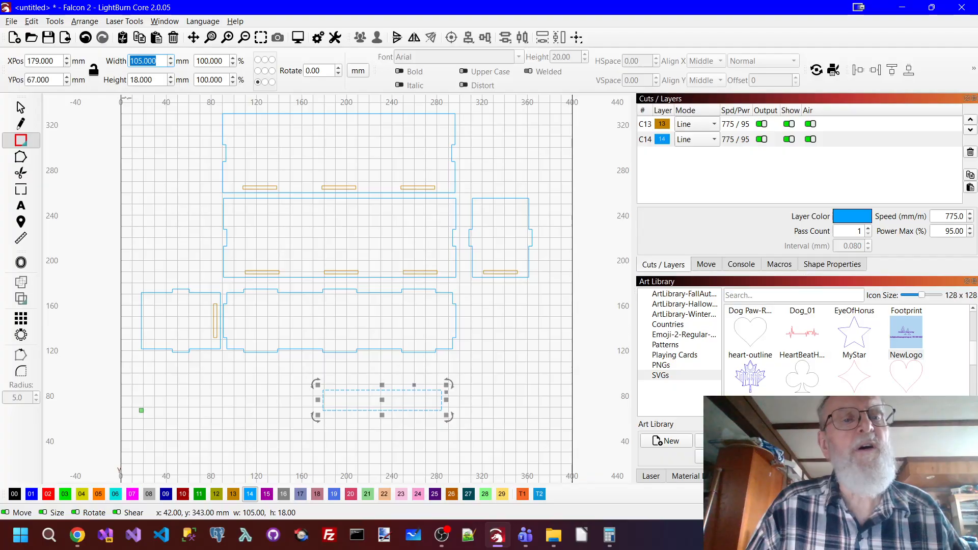
text(8)
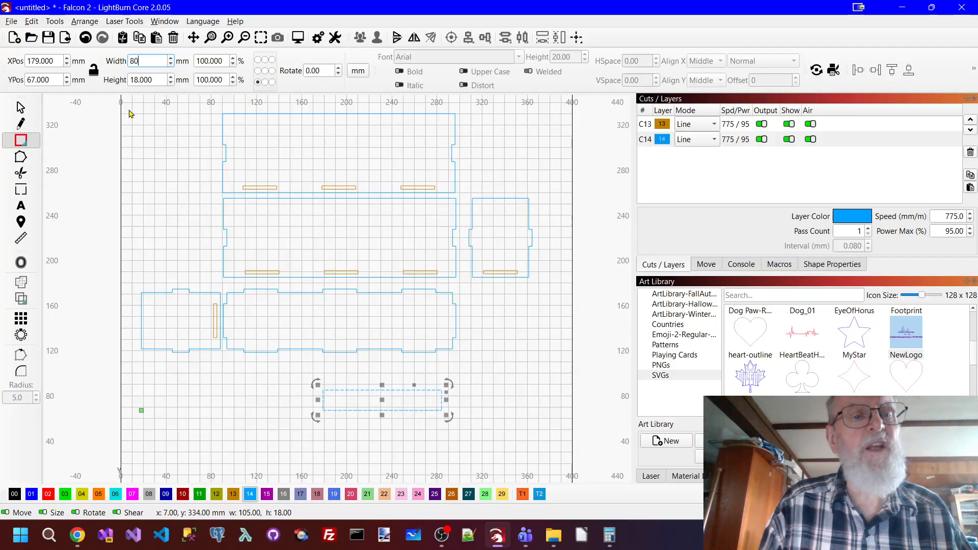
text(0)
key(Tab)
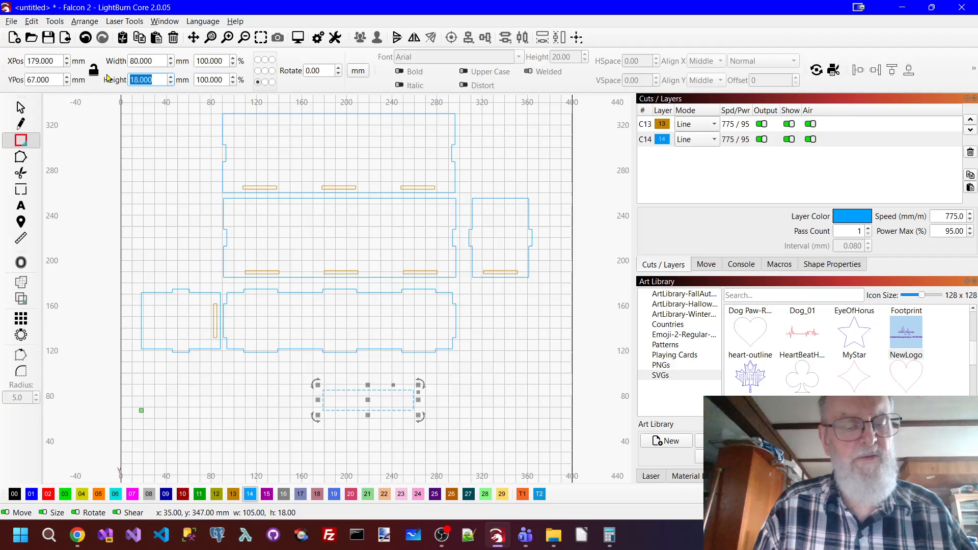
text(20)
key(Tab)
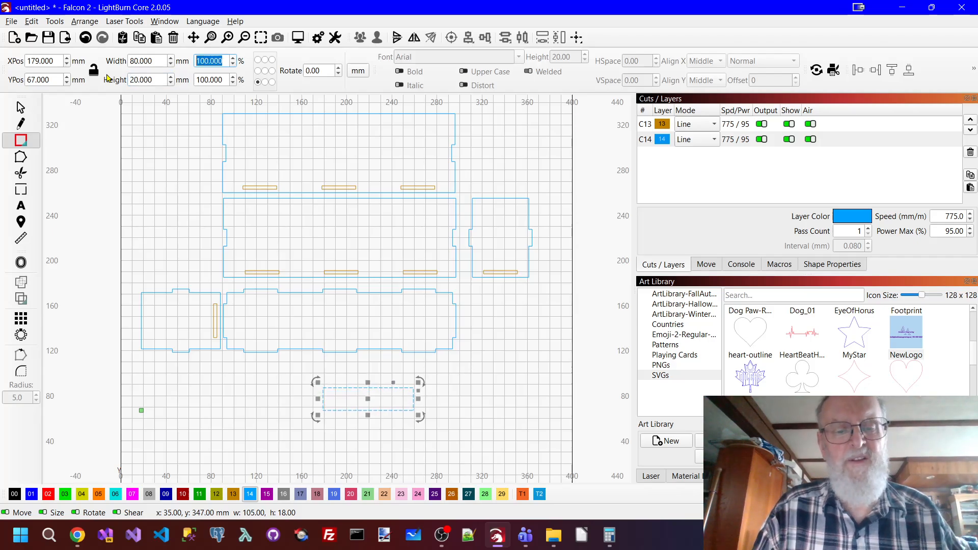
key(Escape)
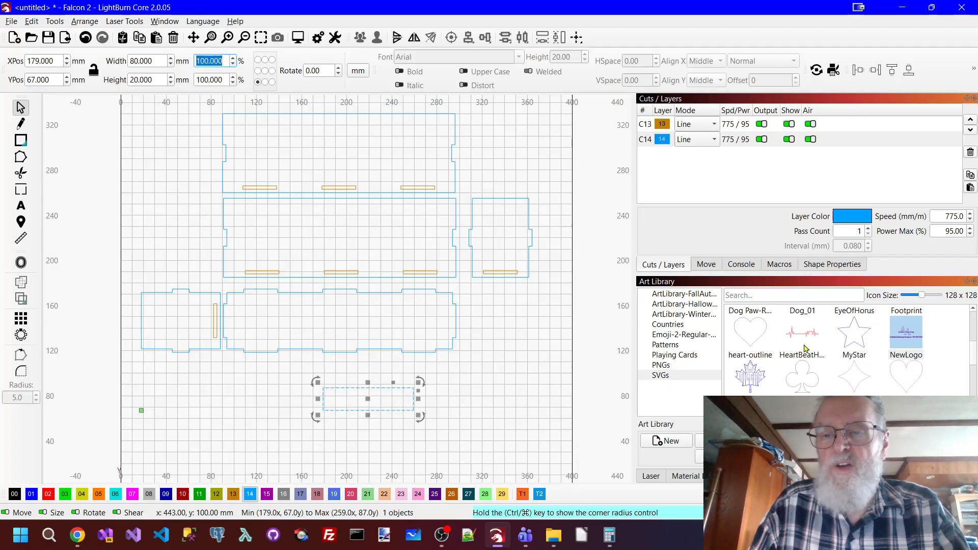
Round the ends of the new rectangle by setting its corner radius to 10 mm.
click(854, 268)
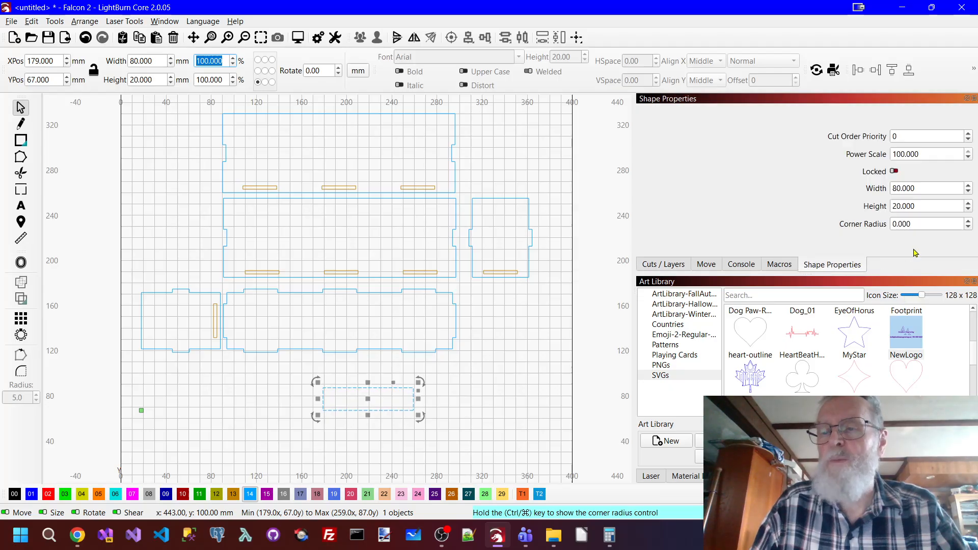
click(970, 221)
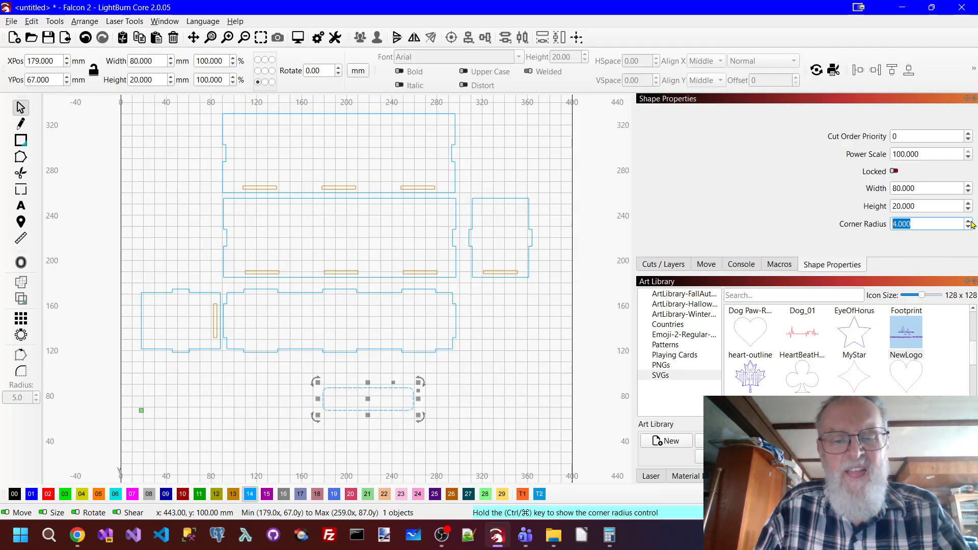
click(970, 221)
click(969, 221)
click(970, 221)
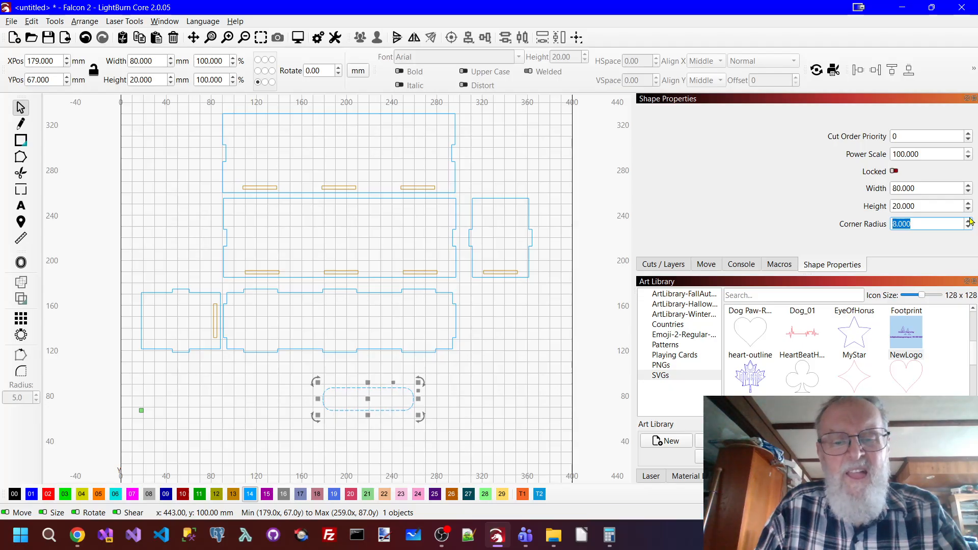
scroll(428, 415, up, 2)
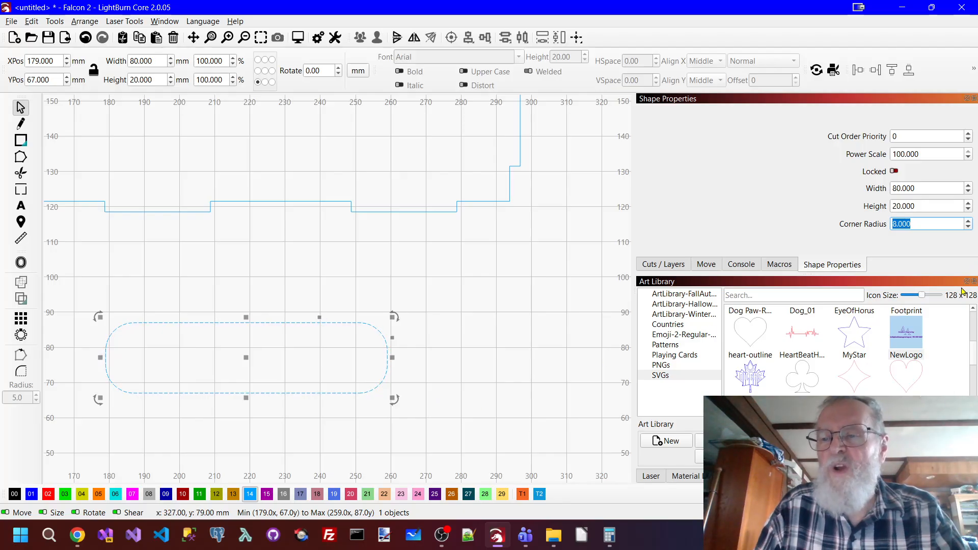
click(968, 221)
click(968, 221)
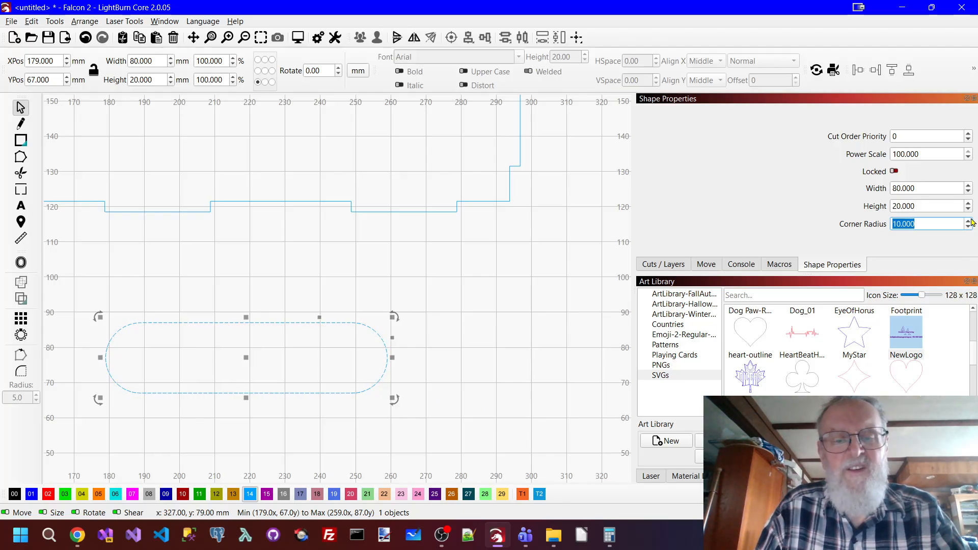
scroll(591, 308, down, 4)
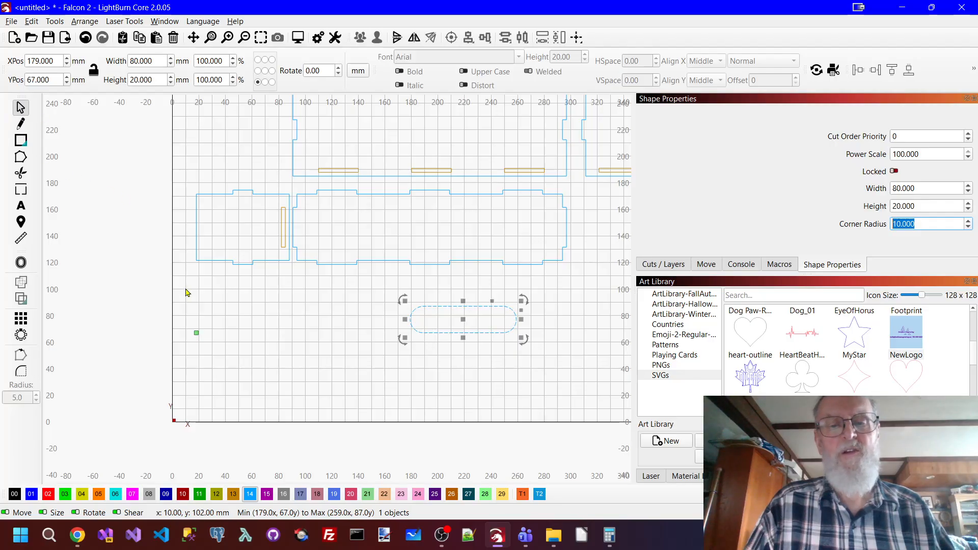
click(204, 298)
Duplicate the rounded handle shape and centre one copy on the uppermost long panel.
scroll(610, 305, down, 3)
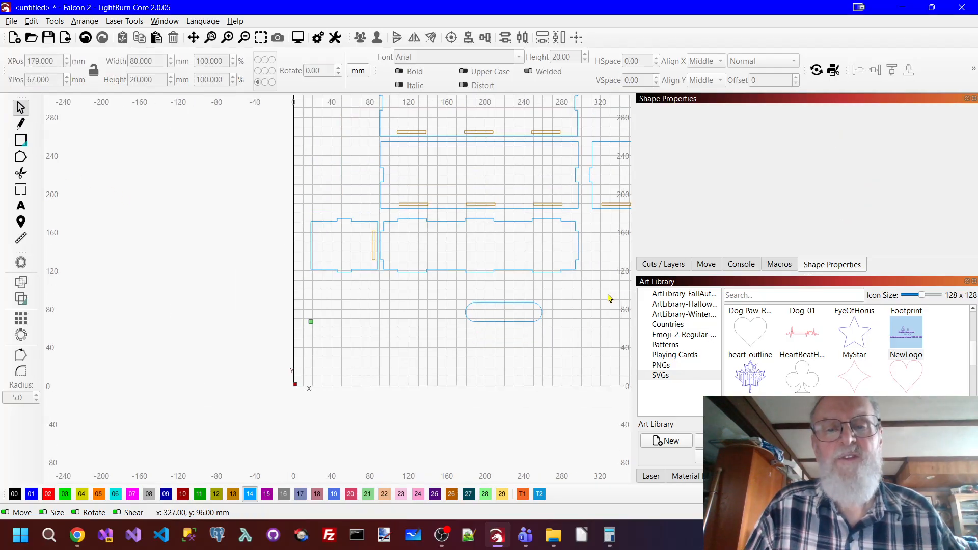
click(560, 307)
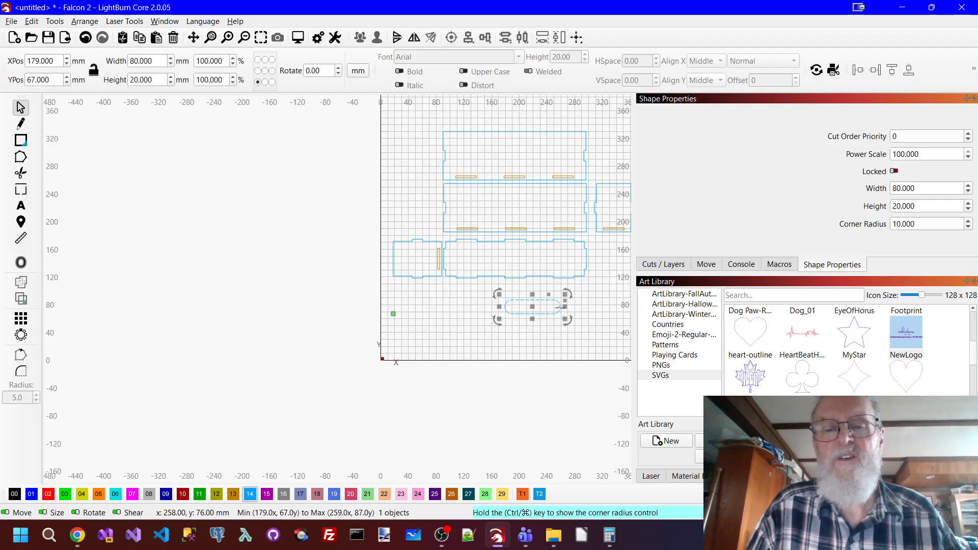
right_click(561, 308)
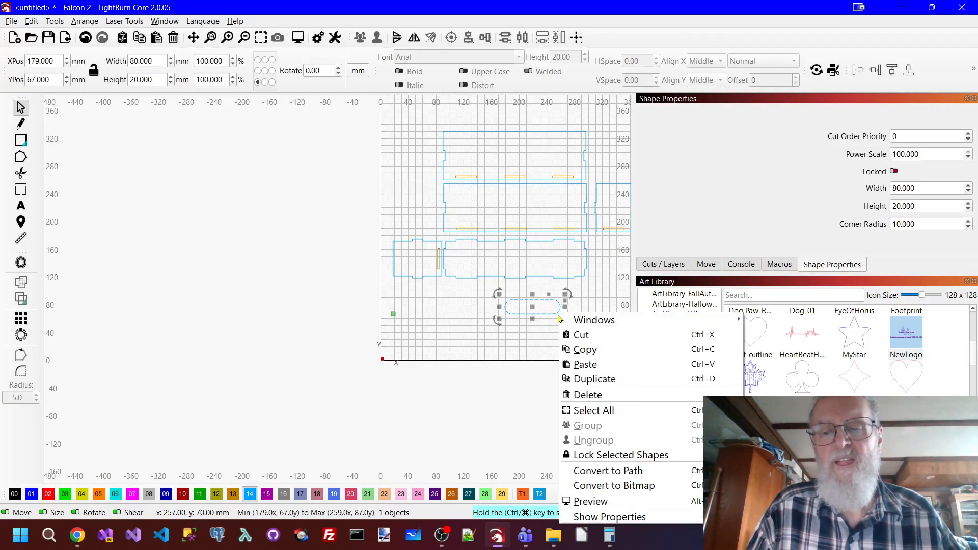
click(591, 379)
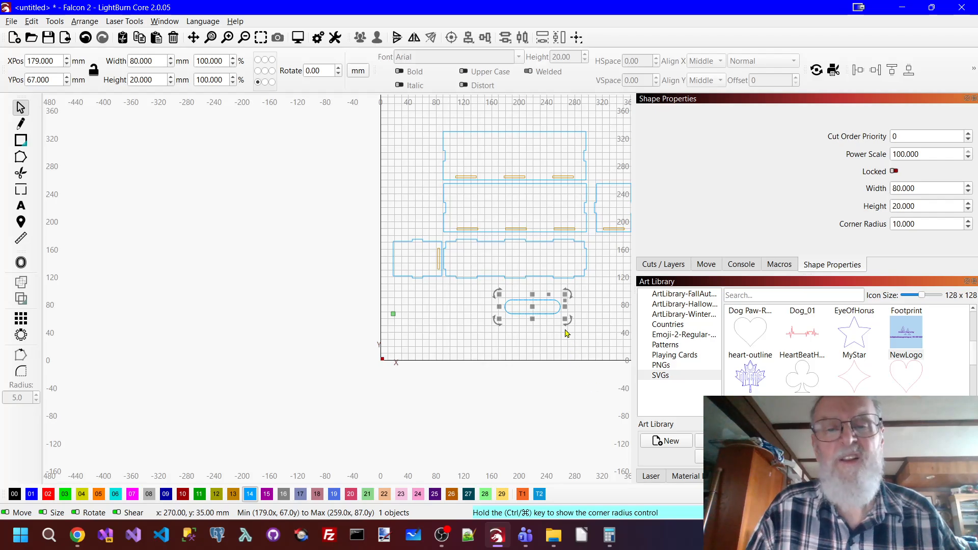
shift+click(530, 132)
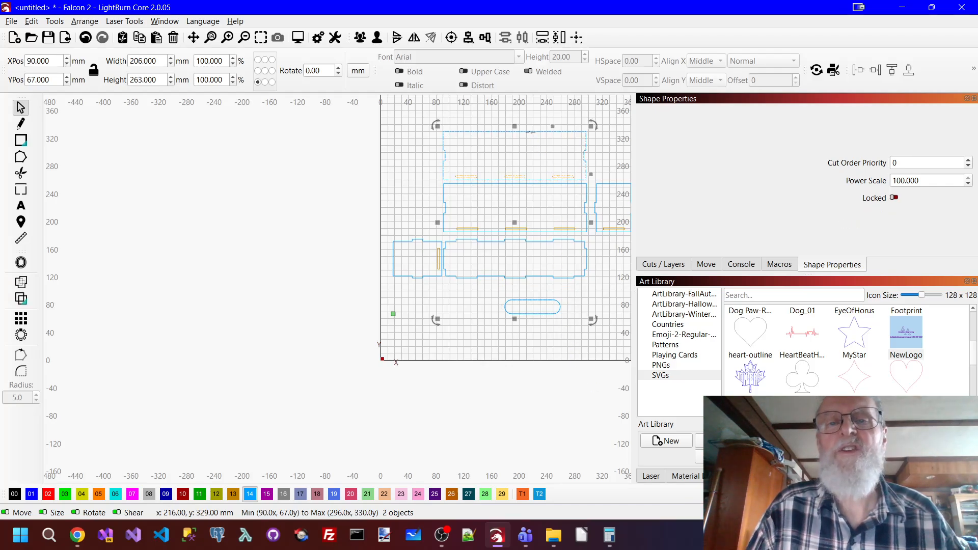
click(451, 37)
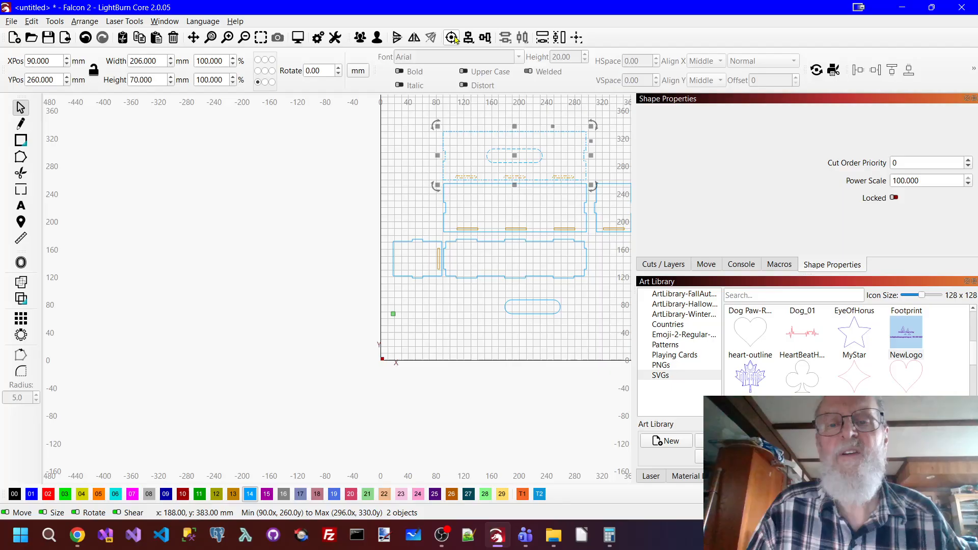
click(522, 291)
Centre the remaining handle shape on the middle long panel with slots.
click(552, 315)
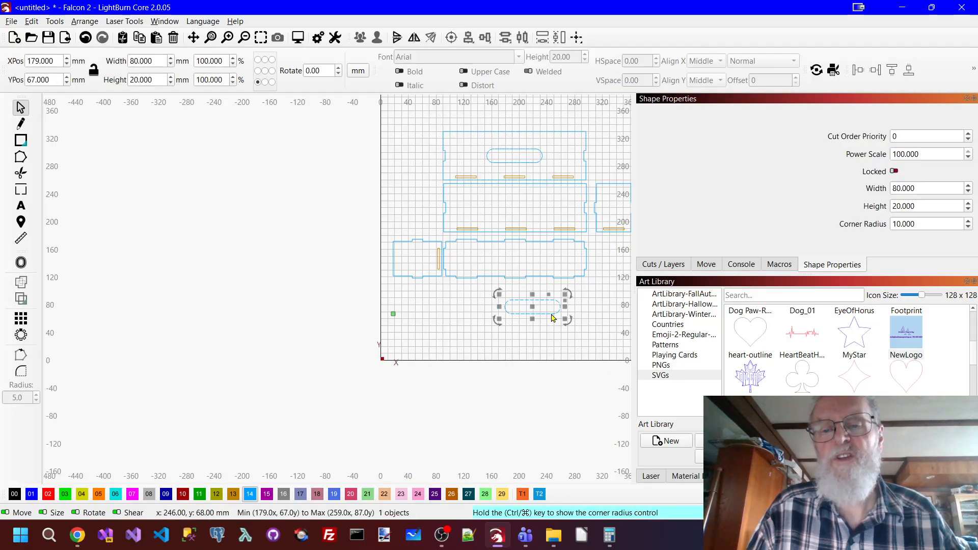
shift+click(542, 186)
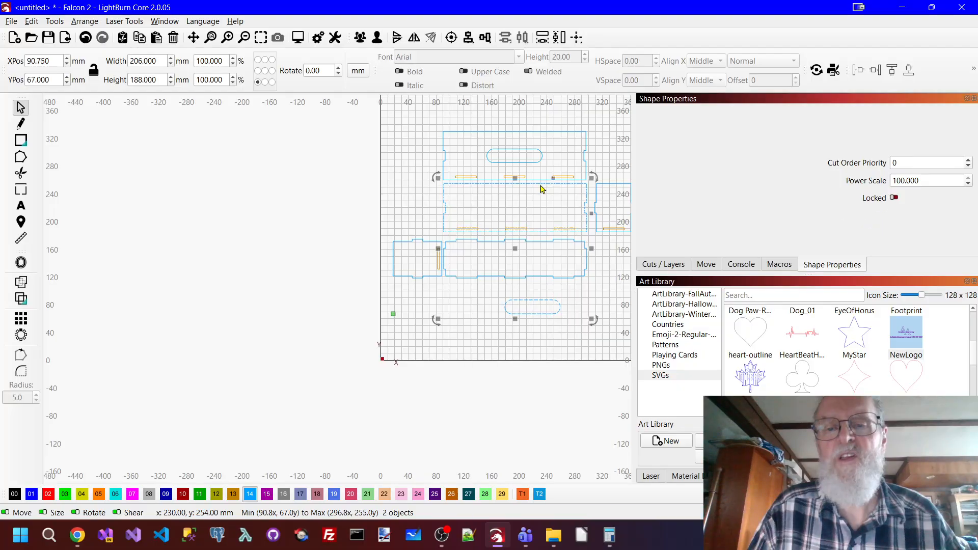
click(451, 38)
click(258, 170)
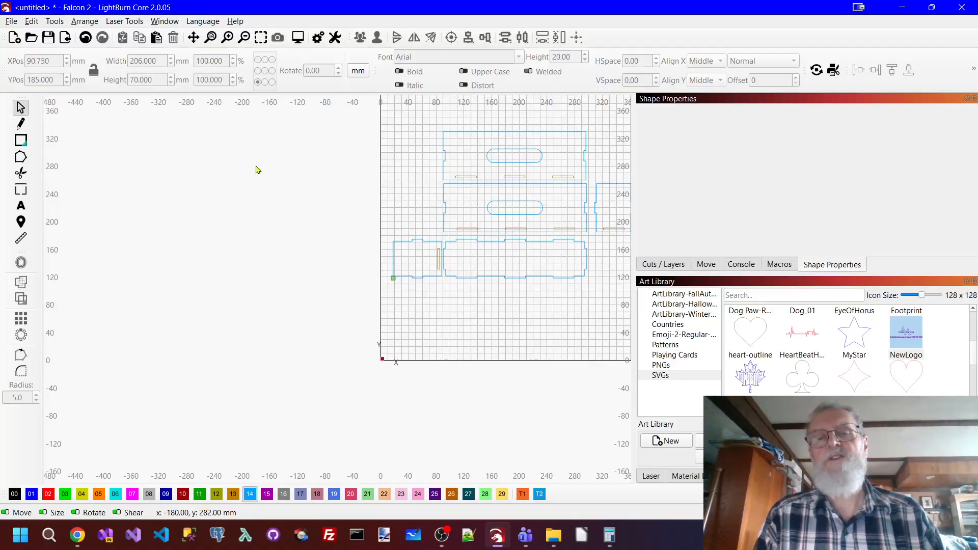